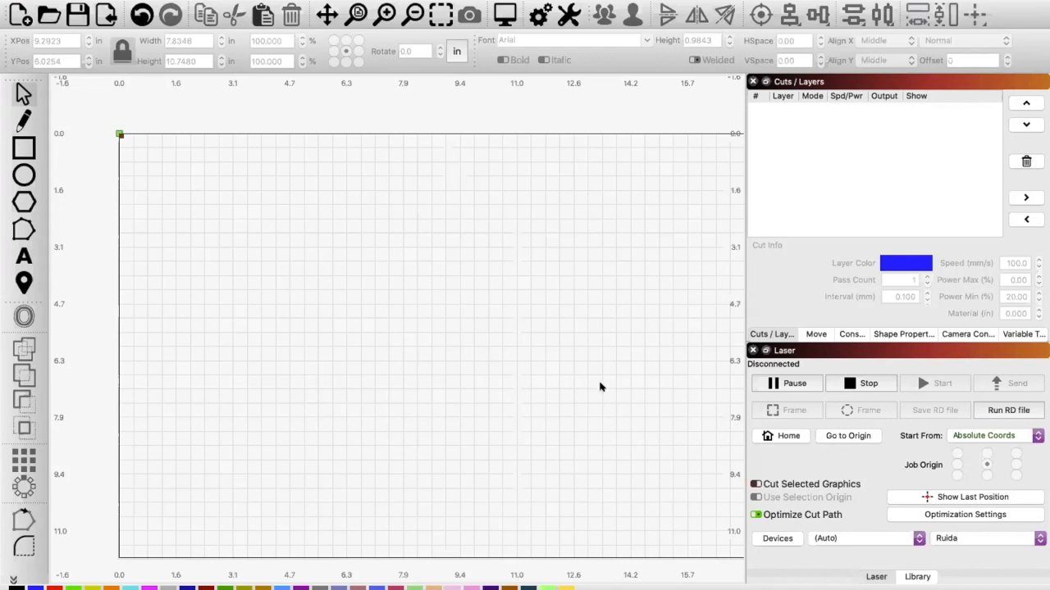
Step: Draw a rectangle about 3.98 in wide and 2.48 in high, and set its layer mode to Line
click(22, 154)
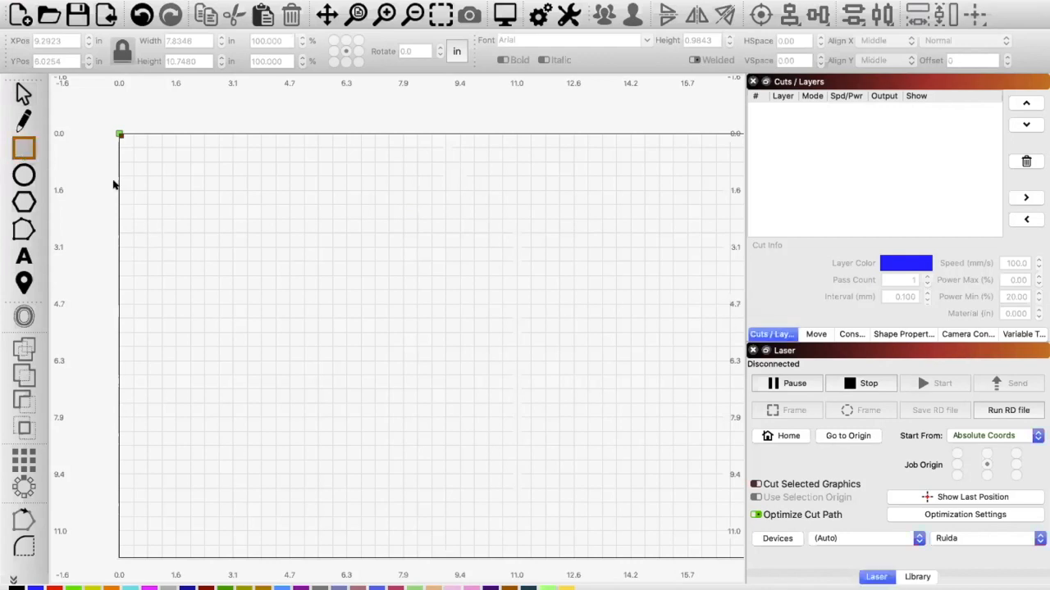
drag(340, 258, 482, 346)
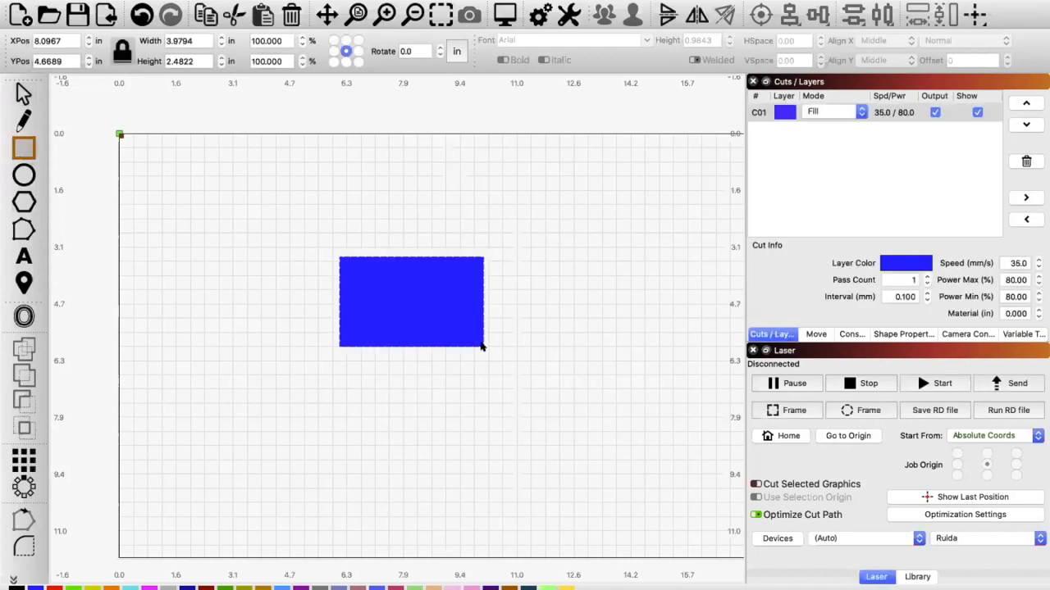
click(857, 109)
click(842, 98)
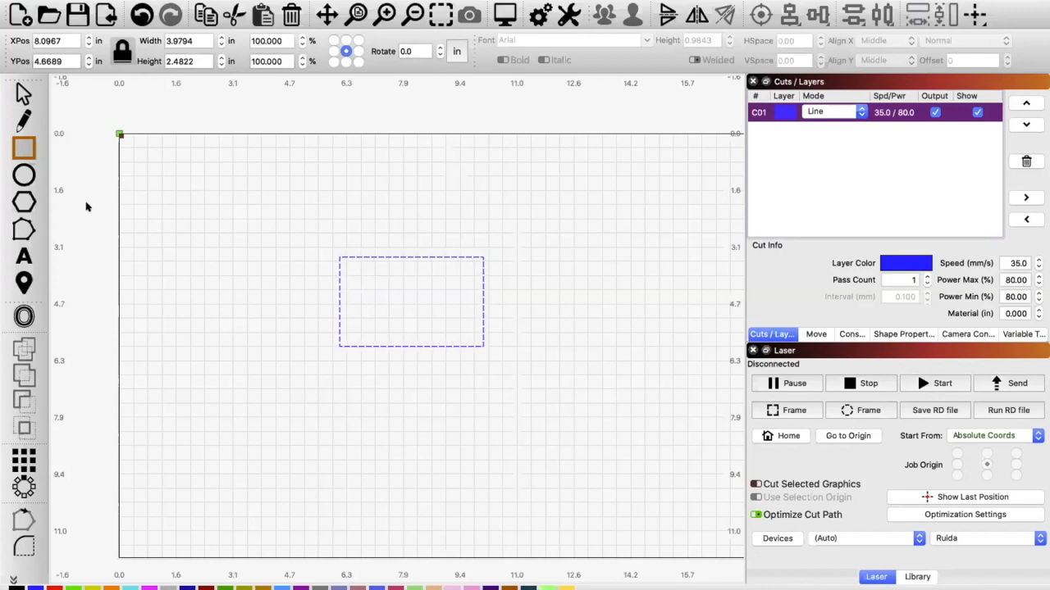
Step: Activate node editing and convert the rectangle to an editable path
click(24, 231)
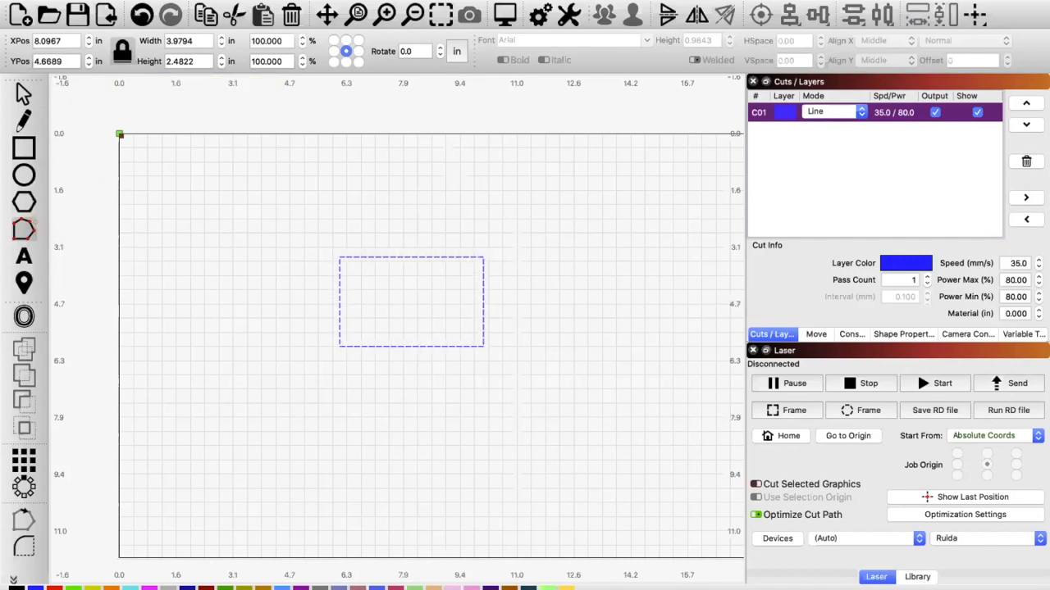
click(140, 0)
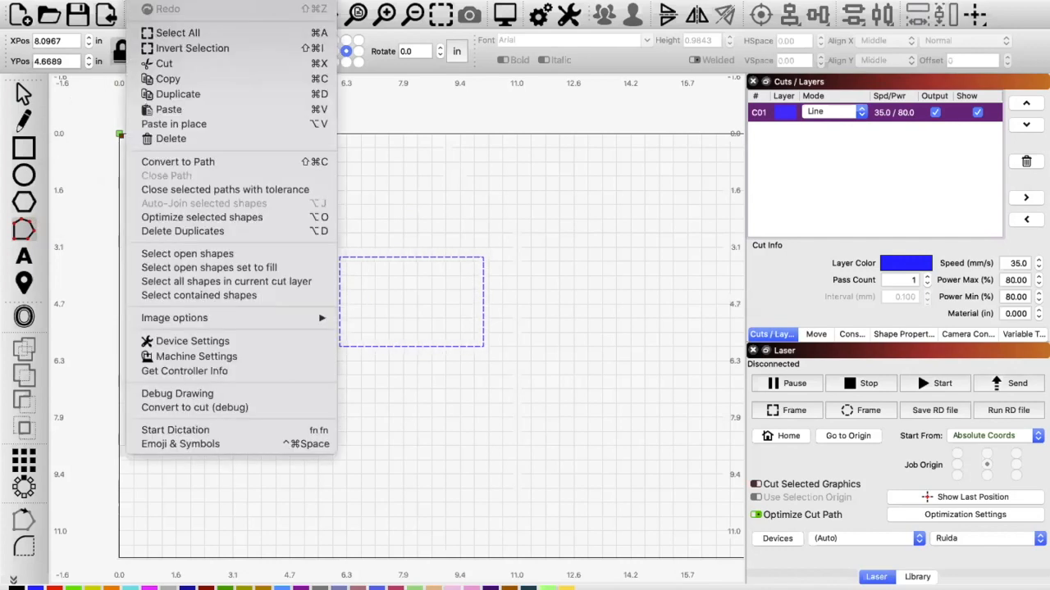
click(214, 163)
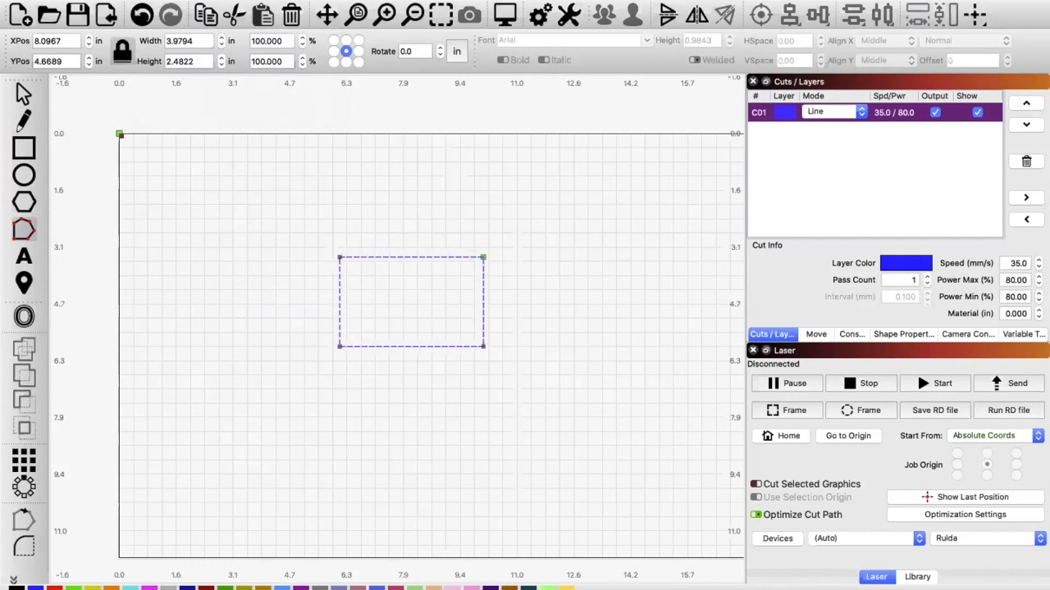
click(144, 0)
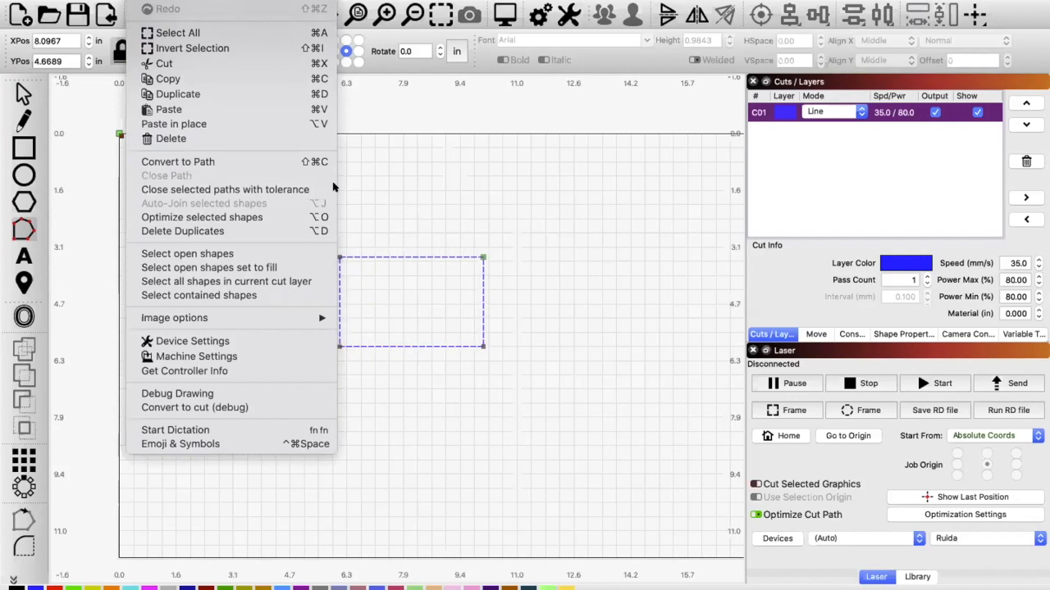
click(388, 206)
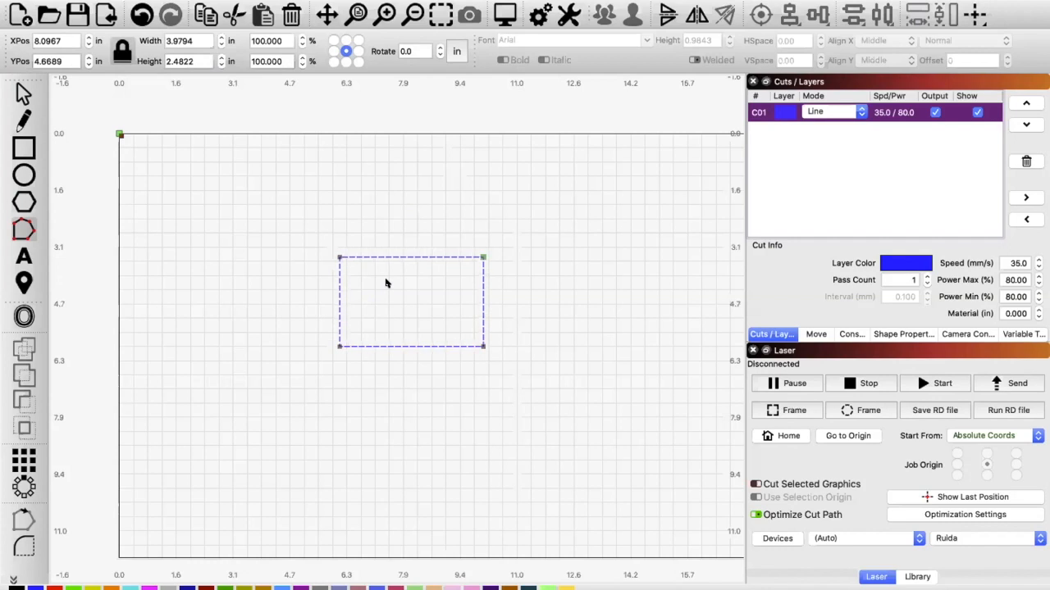
Step: Try smoothing the rectangle's upper-left corner node and reshaping its curve with both control handles
scroll(385, 283, up, 4)
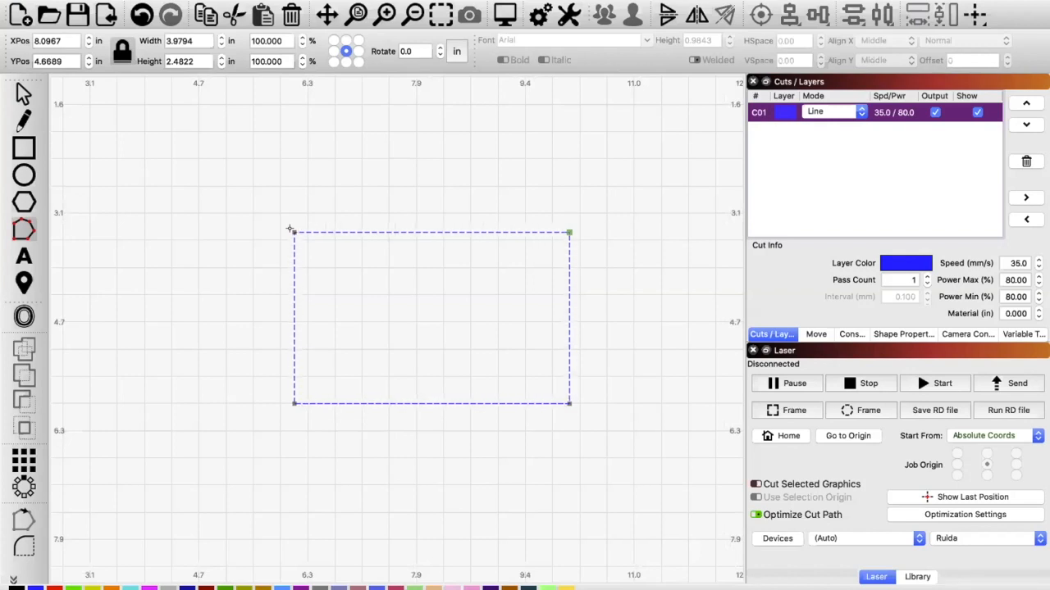
click(290, 231)
key(s)
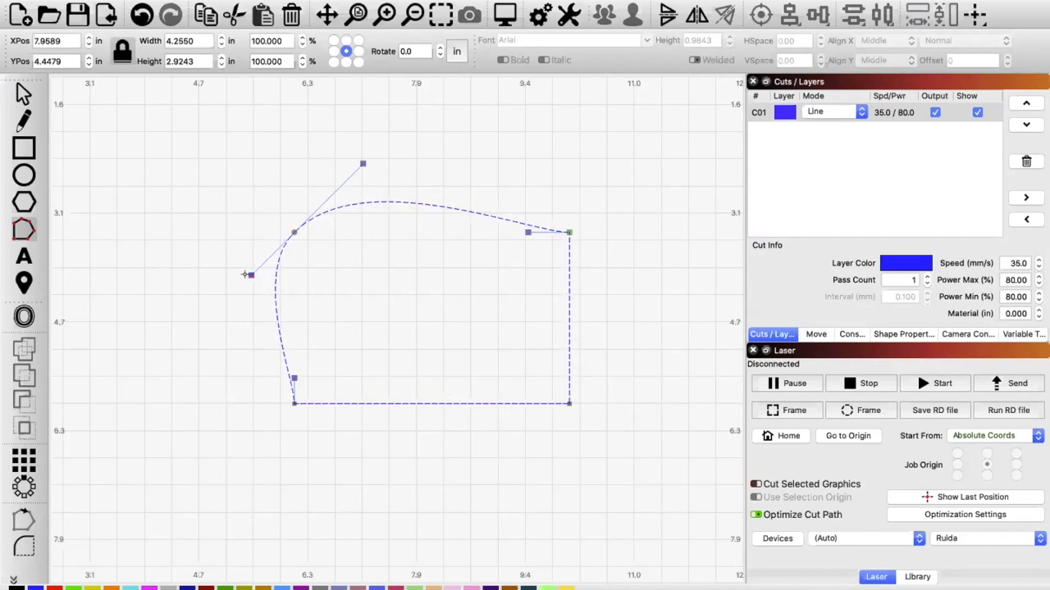
drag(240, 279, 229, 326)
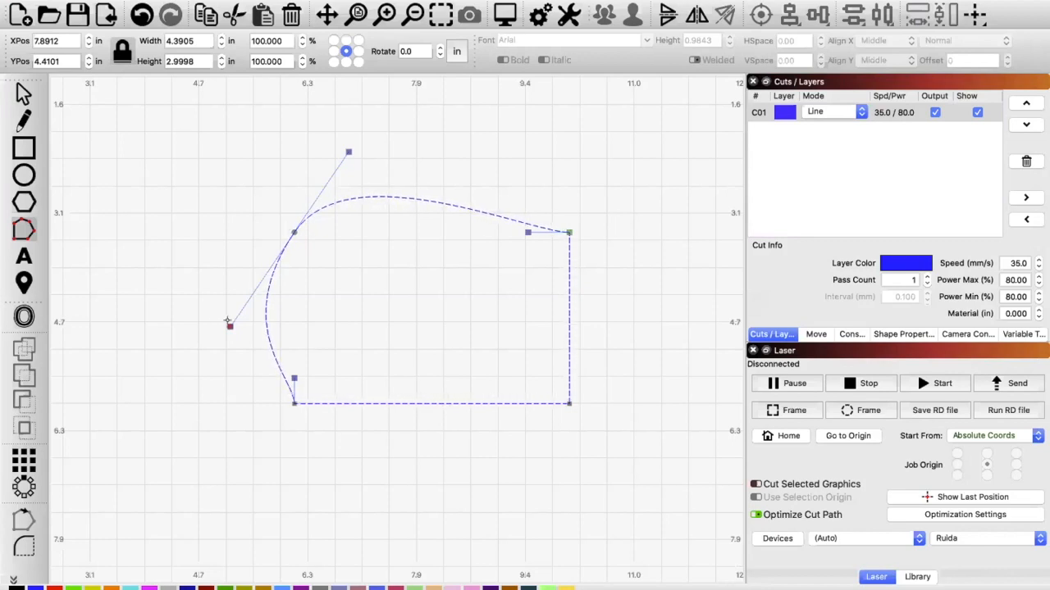
drag(228, 326, 233, 276)
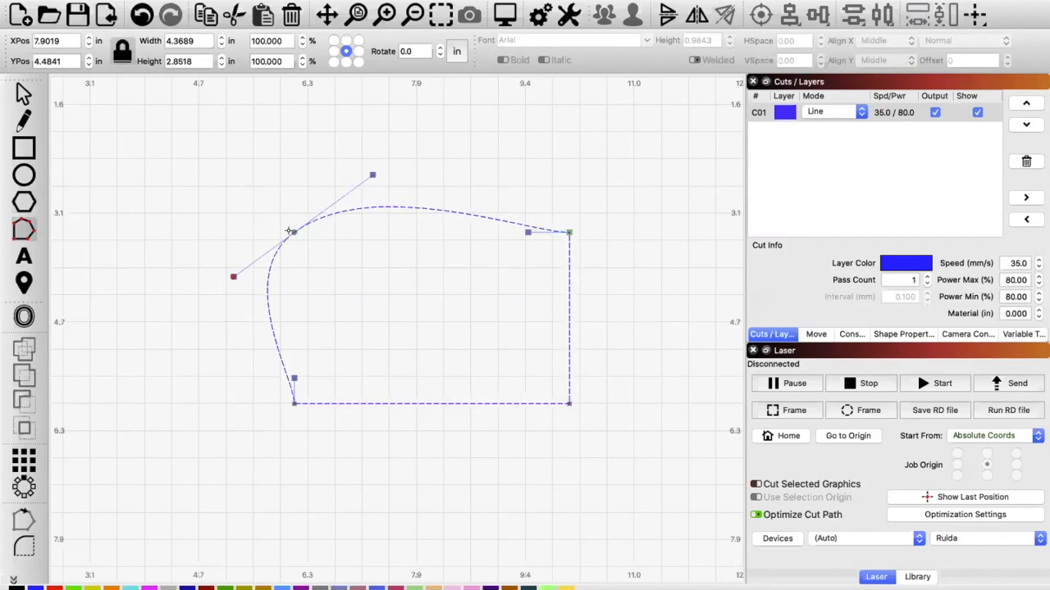
mouse_move(233, 275)
mouse_down()
mouse_move(216, 241)
mouse_move(218, 167)
mouse_move(225, 265)
mouse_move(274, 307)
mouse_move(236, 290)
mouse_move(204, 241)
mouse_move(249, 211)
mouse_move(260, 222)
mouse_move(207, 213)
mouse_move(184, 223)
mouse_move(244, 311)
mouse_move(182, 232)
mouse_move(195, 202)
mouse_move(243, 206)
mouse_move(224, 284)
mouse_move(242, 289)
mouse_up()
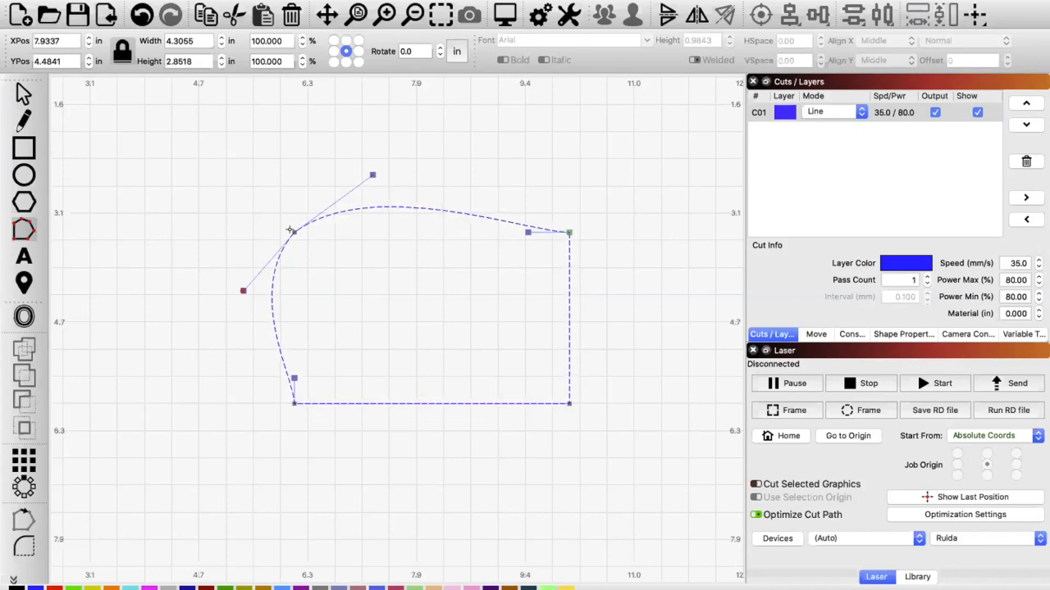
drag(368, 172, 332, 183)
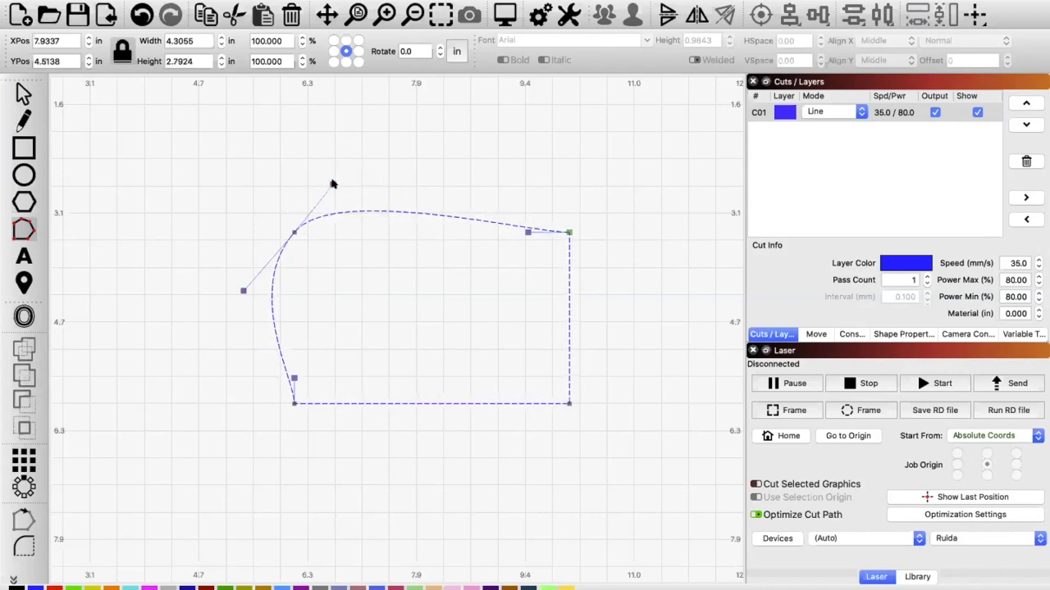
Step: Undo the corner smoothing and handle adjustments back to the plain rectangle
key(ctrl+z)
key(ctrl+z)
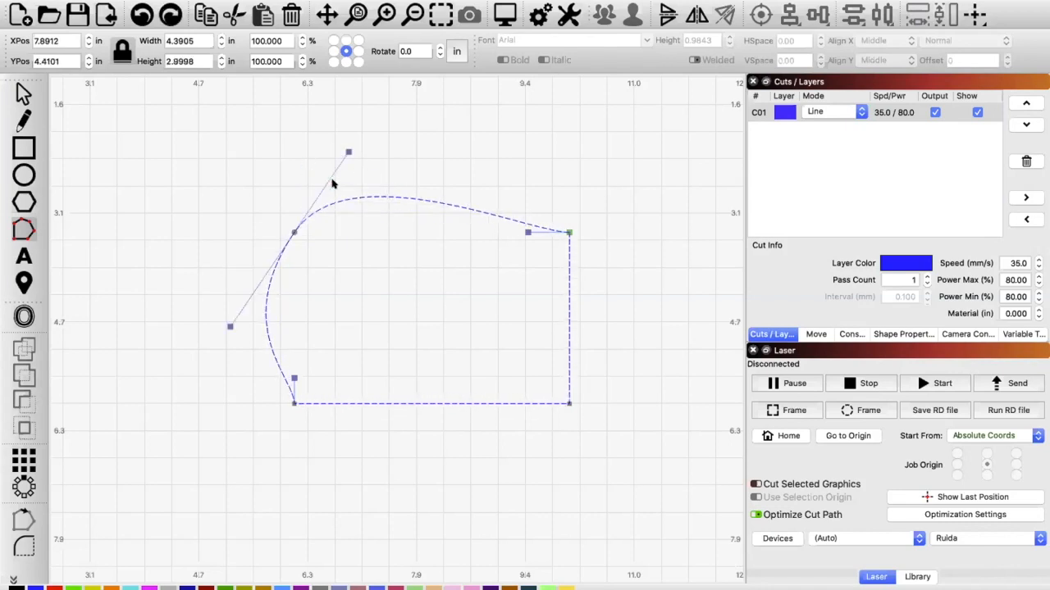
key(ctrl+z)
key(ctrl+z)
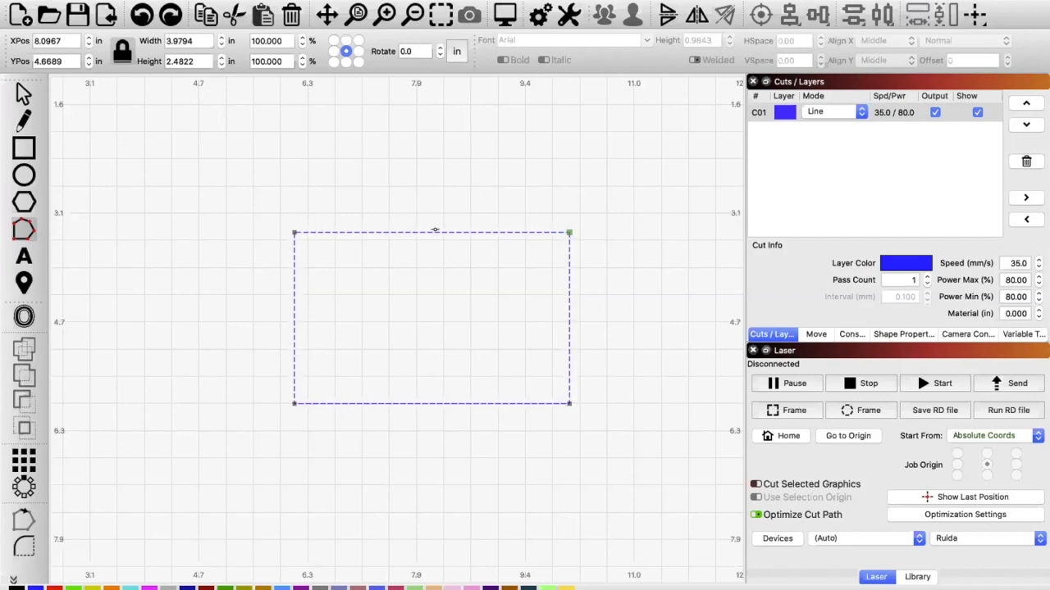
Step: Try converting the rectangle's top edge to a curve and bending it into an S shape, and undo it
key(s)
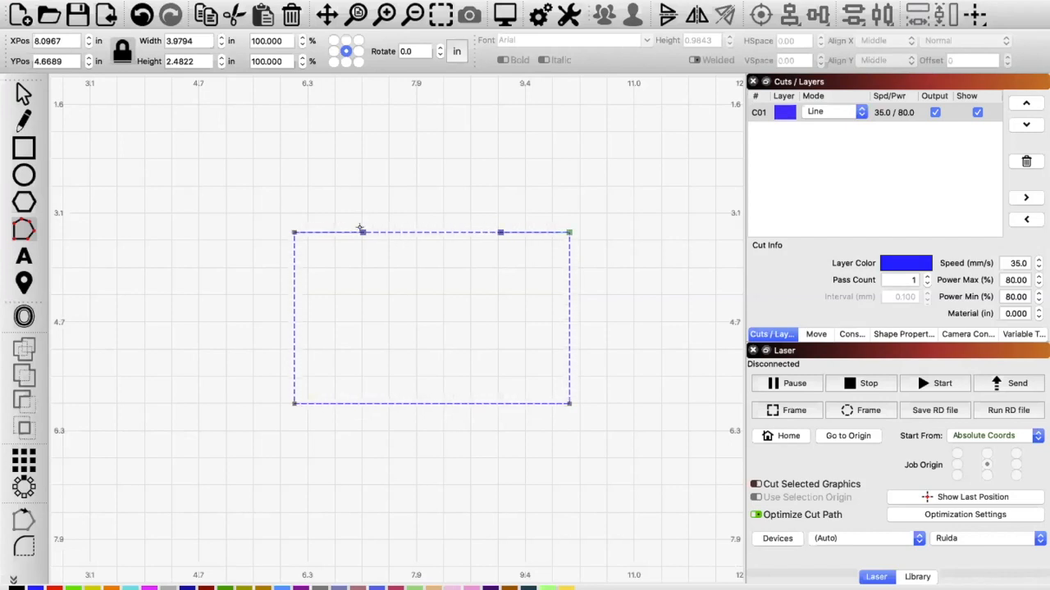
drag(358, 229, 420, 145)
drag(496, 228, 451, 292)
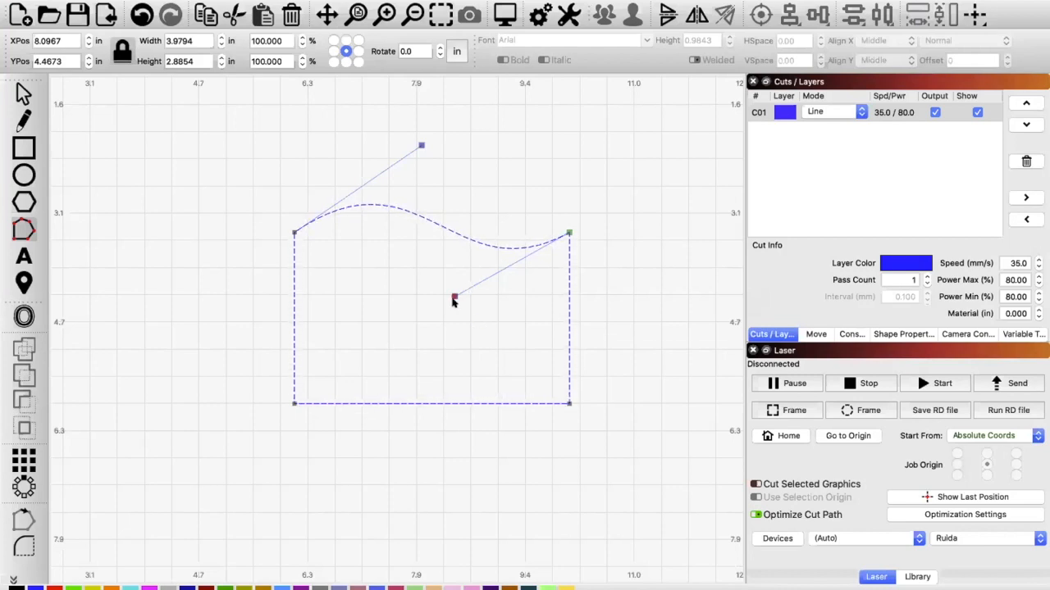
mouse_move(450, 292)
mouse_down()
mouse_move(520, 254)
mouse_move(500, 265)
mouse_move(509, 364)
mouse_move(389, 356)
mouse_move(368, 336)
mouse_move(481, 288)
mouse_move(471, 314)
mouse_move(498, 305)
mouse_move(462, 305)
mouse_up()
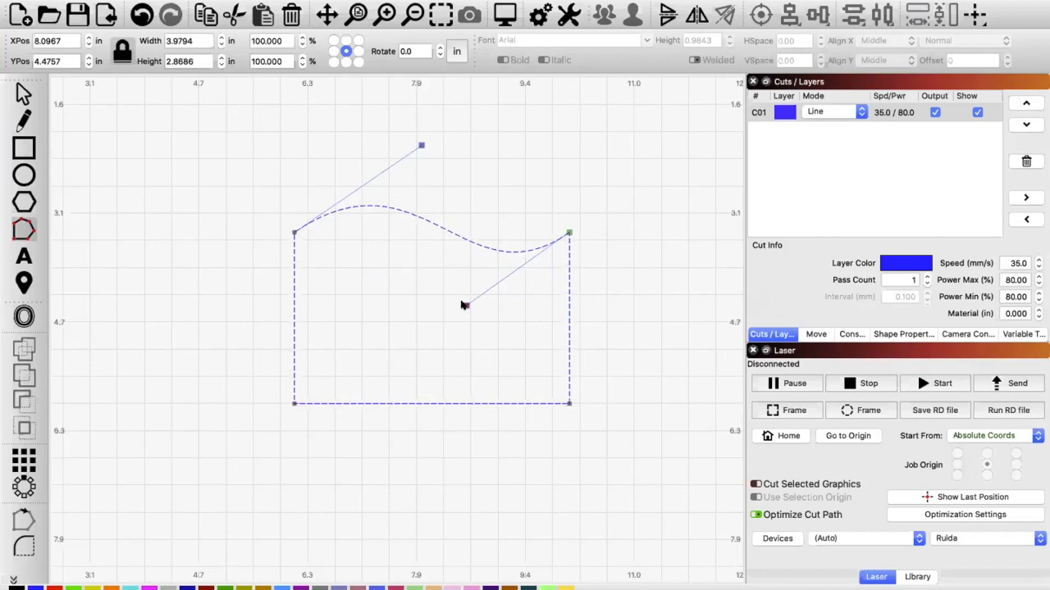
key(super+z)
key(super+z)
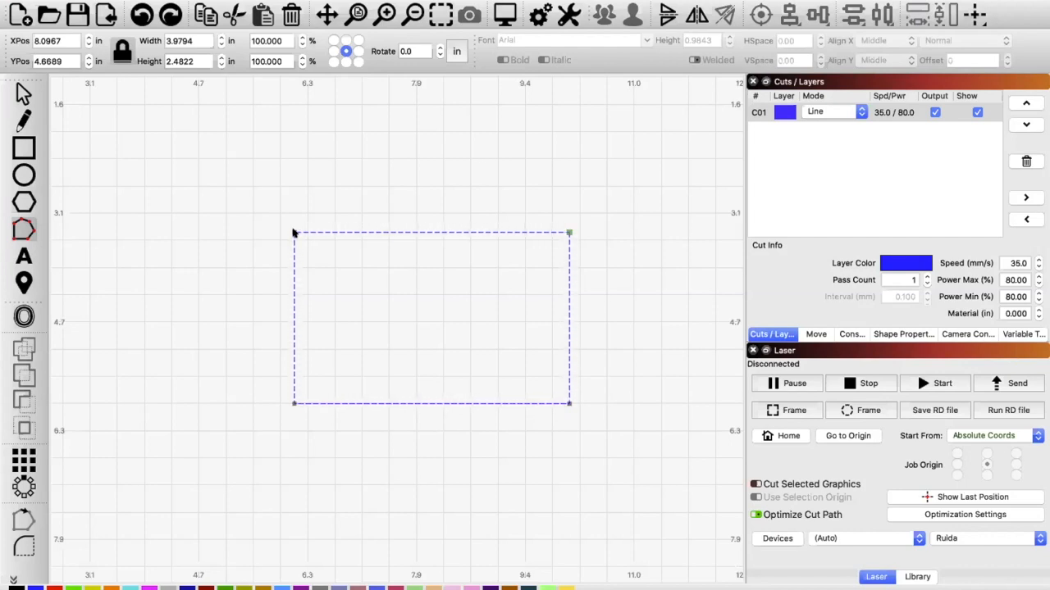
Step: Try deleting the rectangle's upper-left node and its top edge, undoing each deletion
key(d)
key(super+z)
key(d)
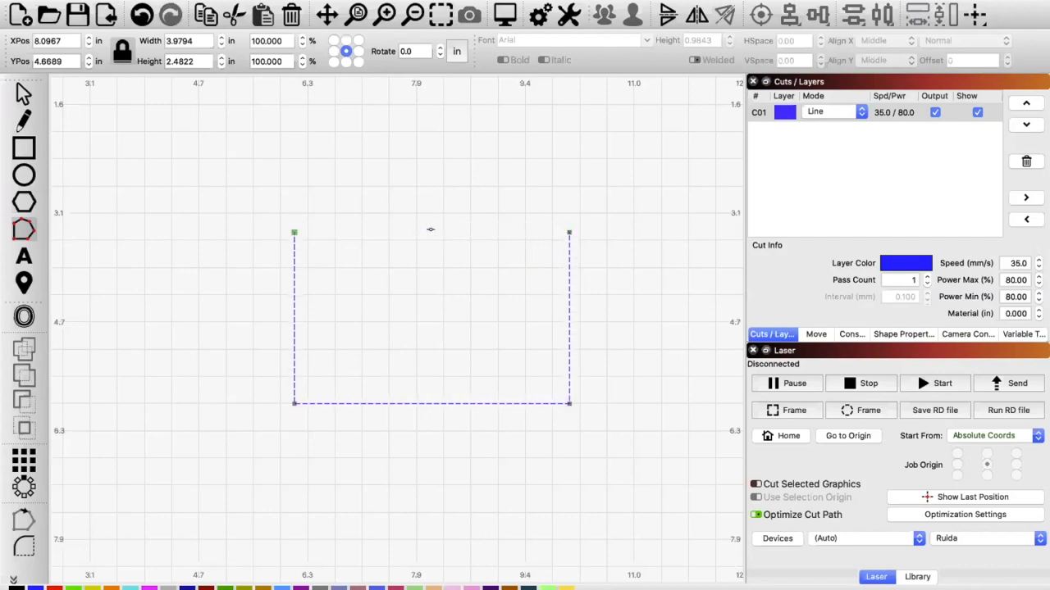
key(super+z)
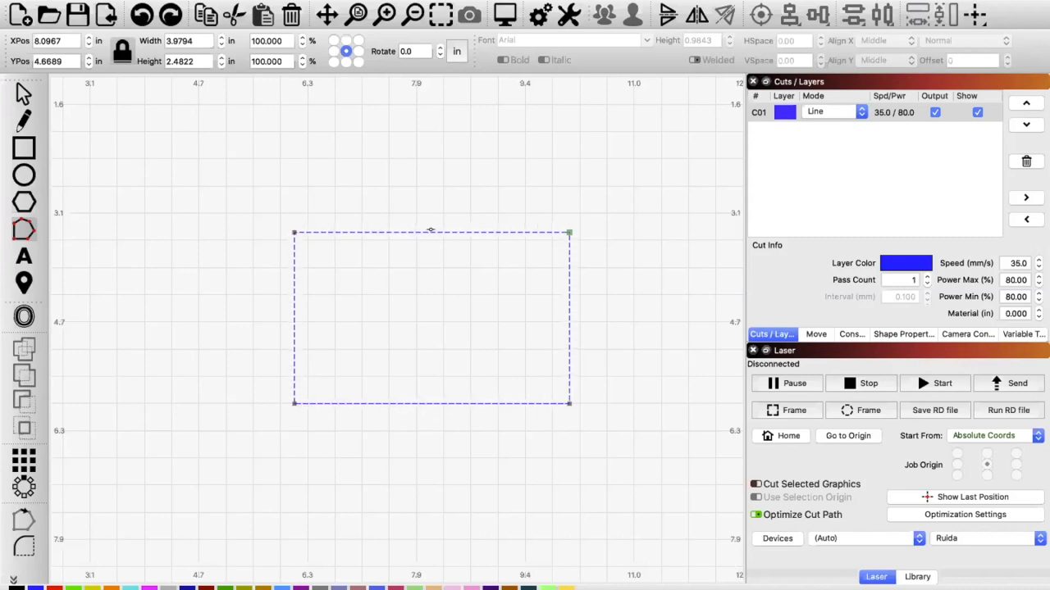
Step: Try inserting midpoint nodes on the top and bottom edges and pulling both upward into an arrow shape, and undo it
key(i)
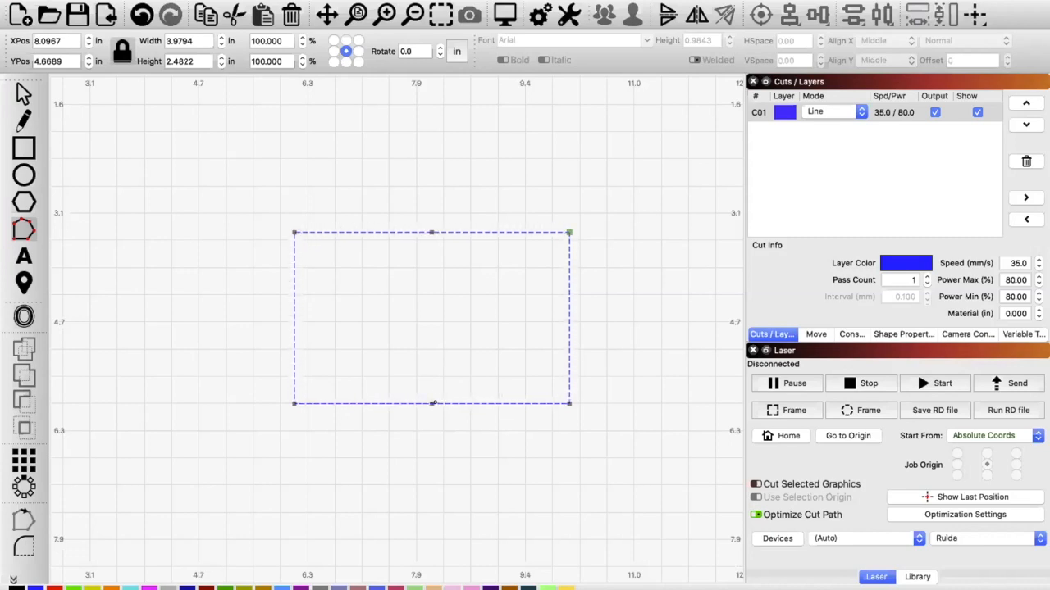
drag(428, 230, 425, 117)
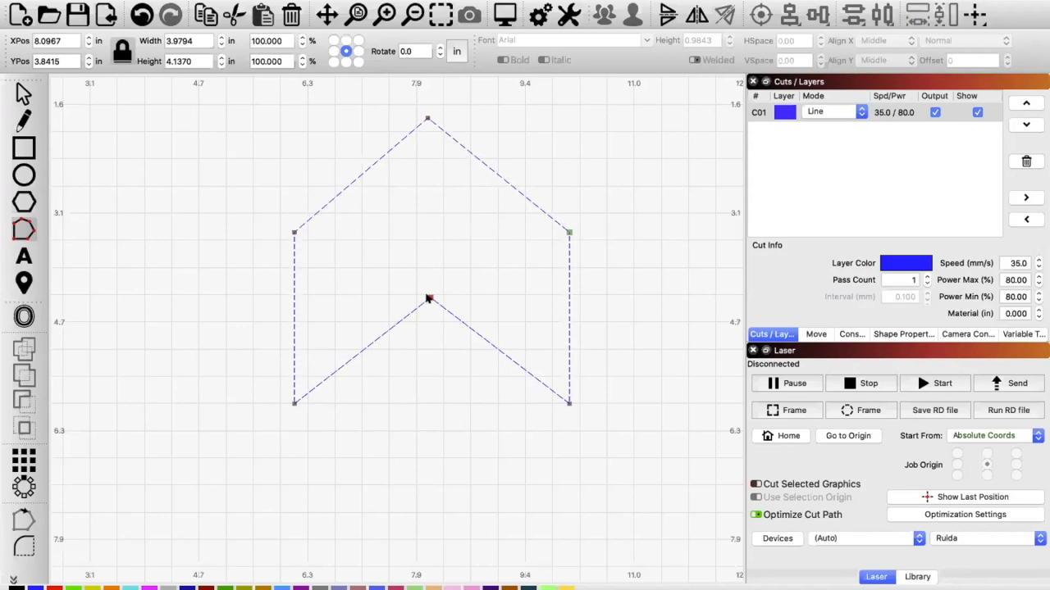
key(ctrl+z)
key(ctrl+z)
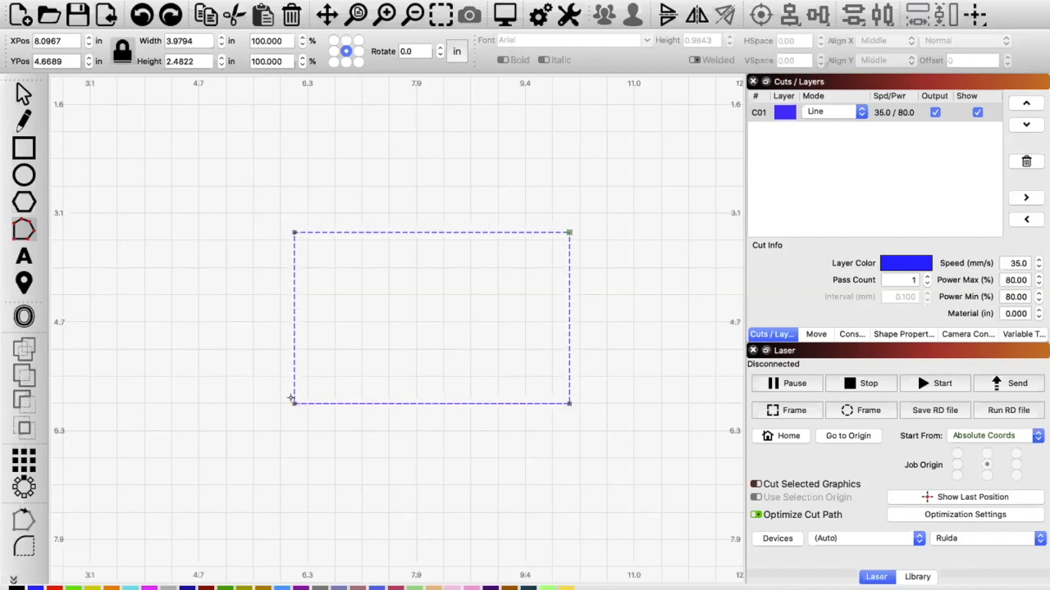
Step: Break the rectangle's lower-left corner node and pull the left edge's loose end outward, up and to the left
drag(282, 407, 382, 322)
key(ctrl+z)
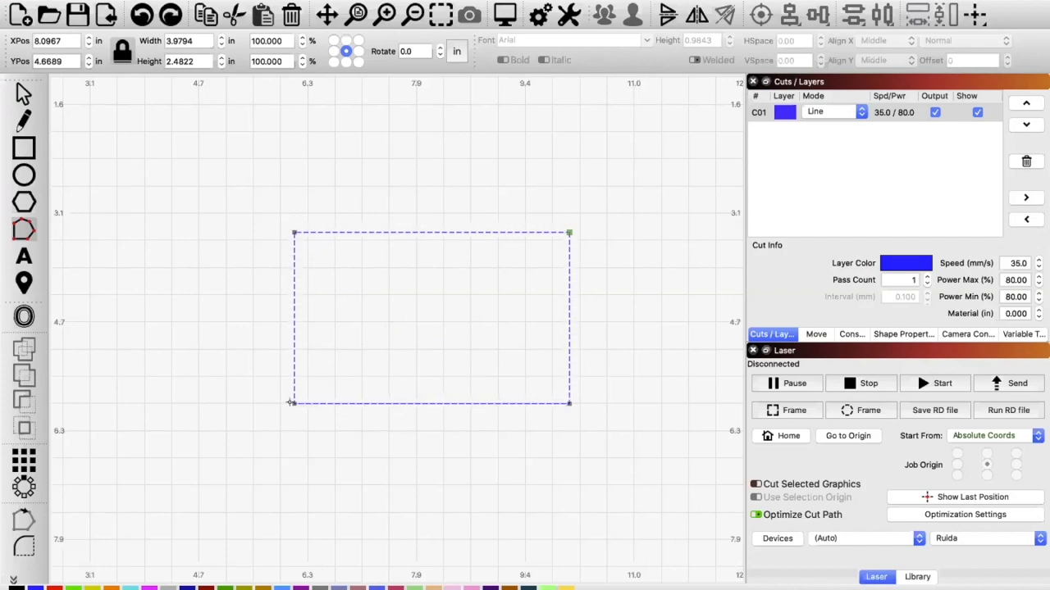
key(b)
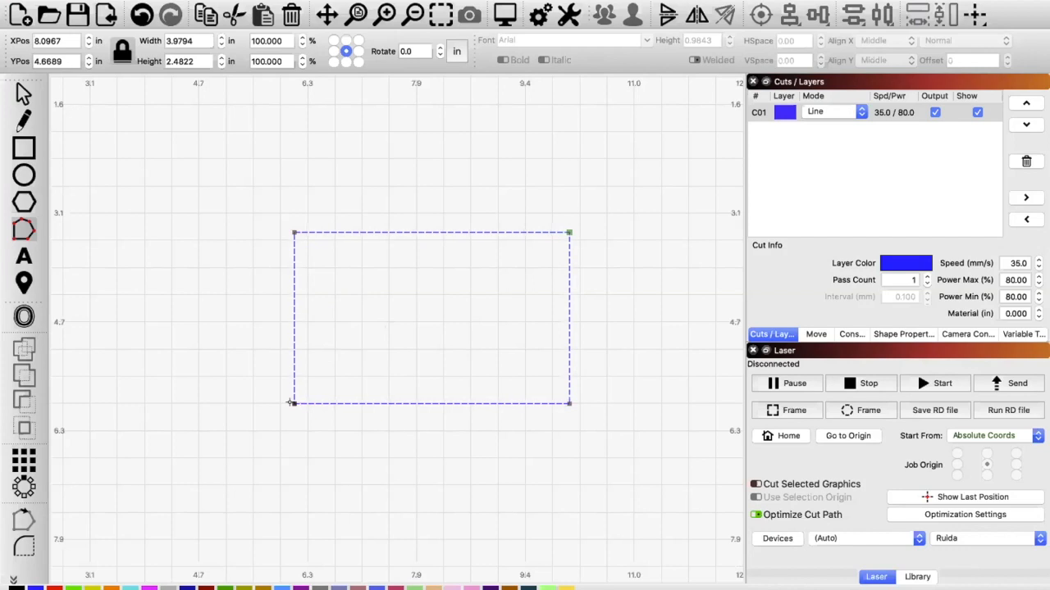
drag(295, 403, 200, 293)
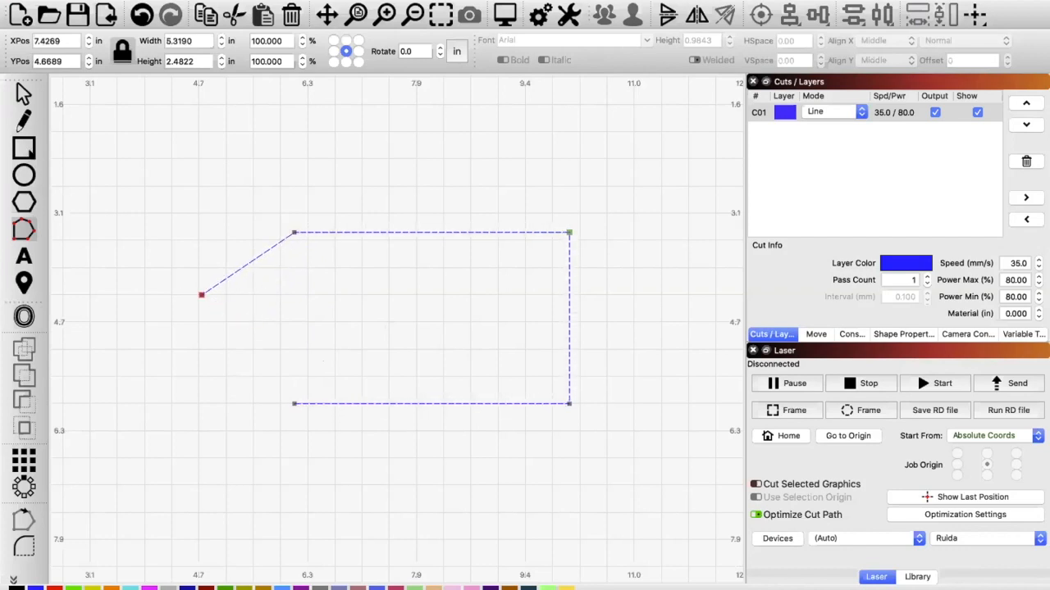
Step: Draw a second rectangle about 1.85 by 1.34 in, below and left of the open shape, and convert it to a path for node editing
click(29, 151)
drag(118, 372, 248, 464)
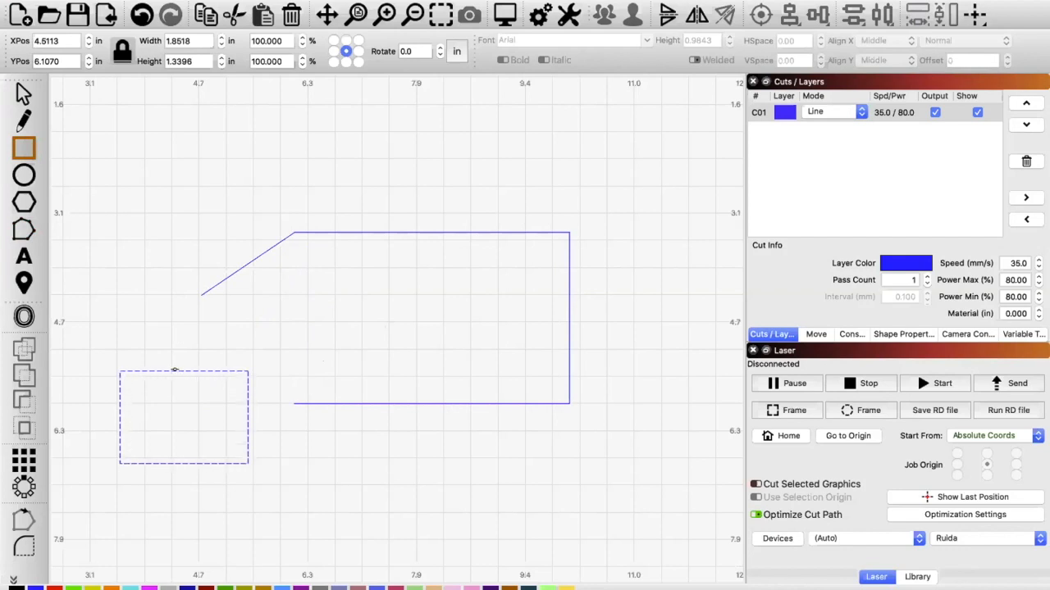
click(141, 0)
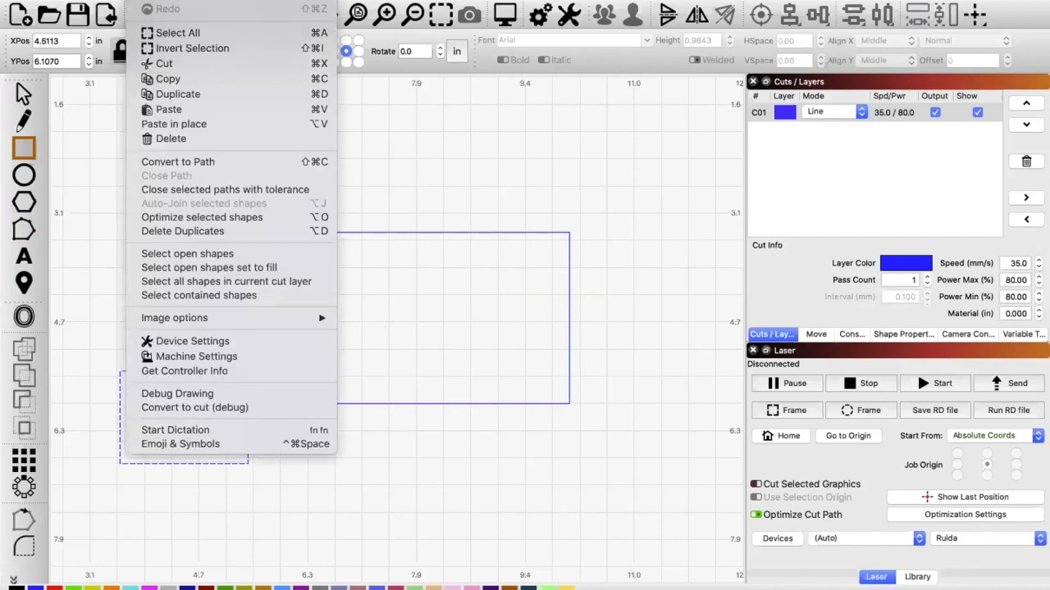
click(165, 161)
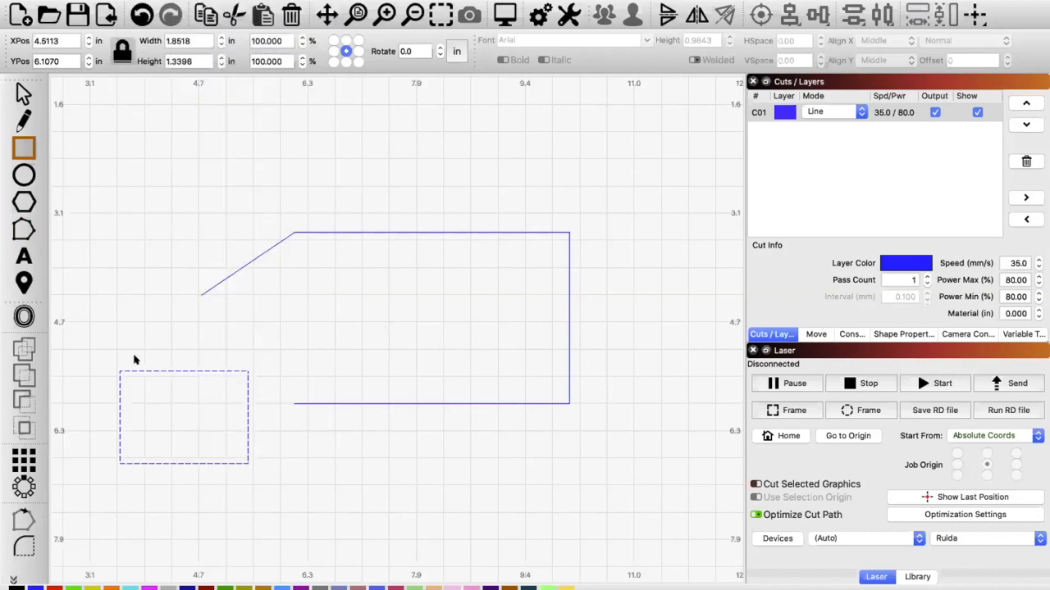
click(26, 232)
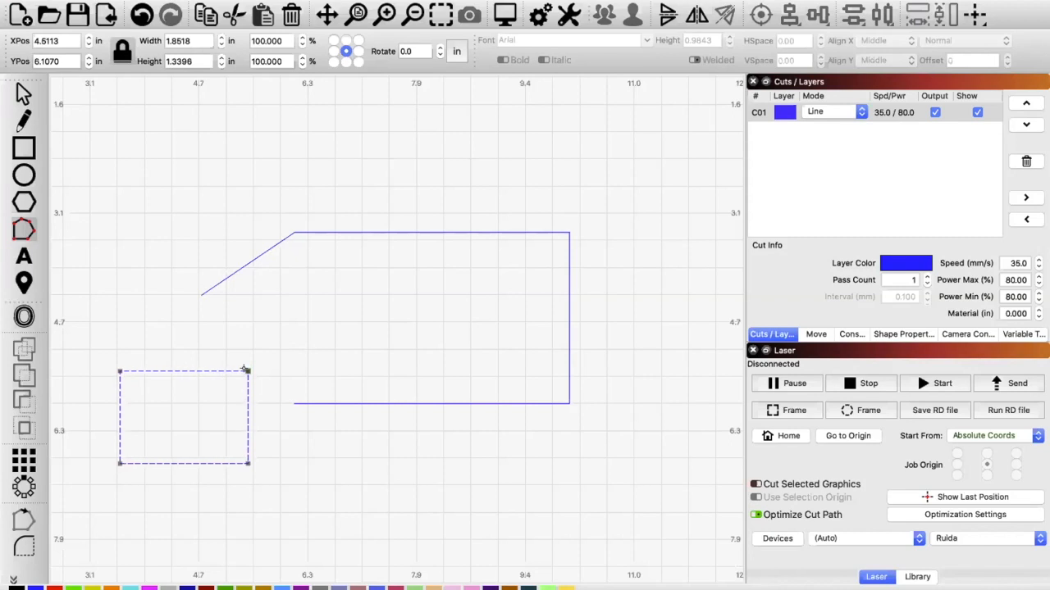
Step: Break the small rectangle's upper-right node and join its two ends to the larger shape's open ends, repositioning the first joined node
drag(247, 370, 200, 296)
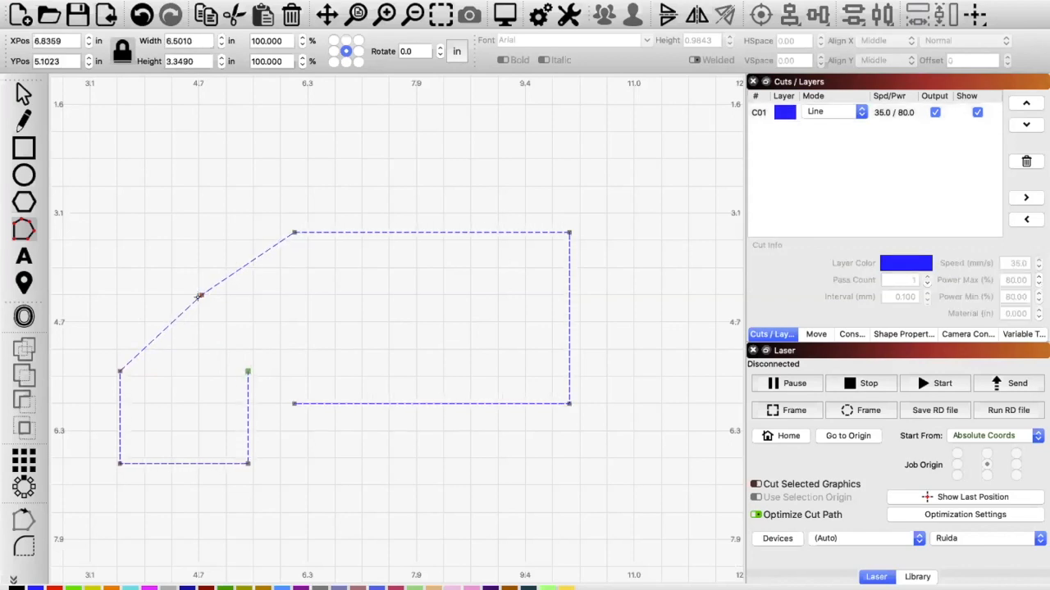
drag(159, 239, 170, 263)
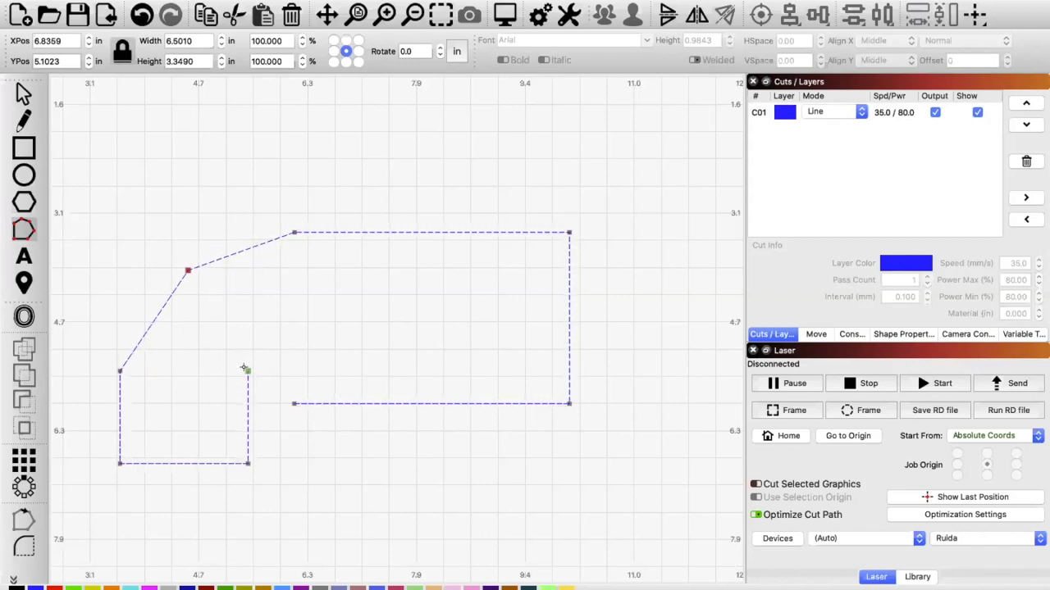
drag(247, 370, 269, 428)
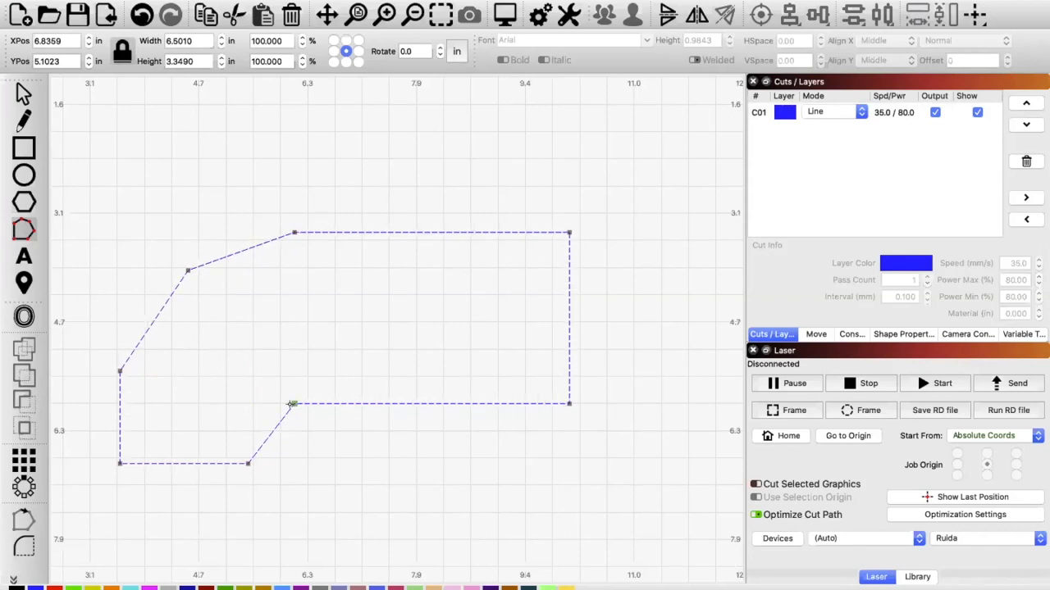
Step: Nudge the joined lower node, and delete the whole combined shape to start a new empty drawing
mouse_move(296, 391)
mouse_down()
mouse_move(348, 459)
mouse_move(297, 388)
mouse_up()
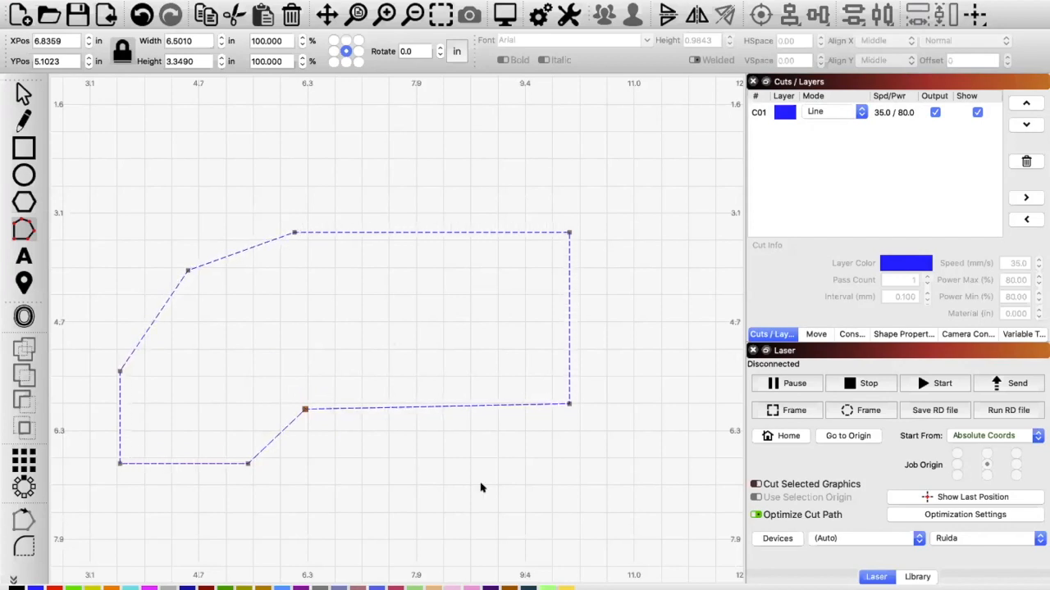
drag(619, 497, 89, 183)
key(Delete)
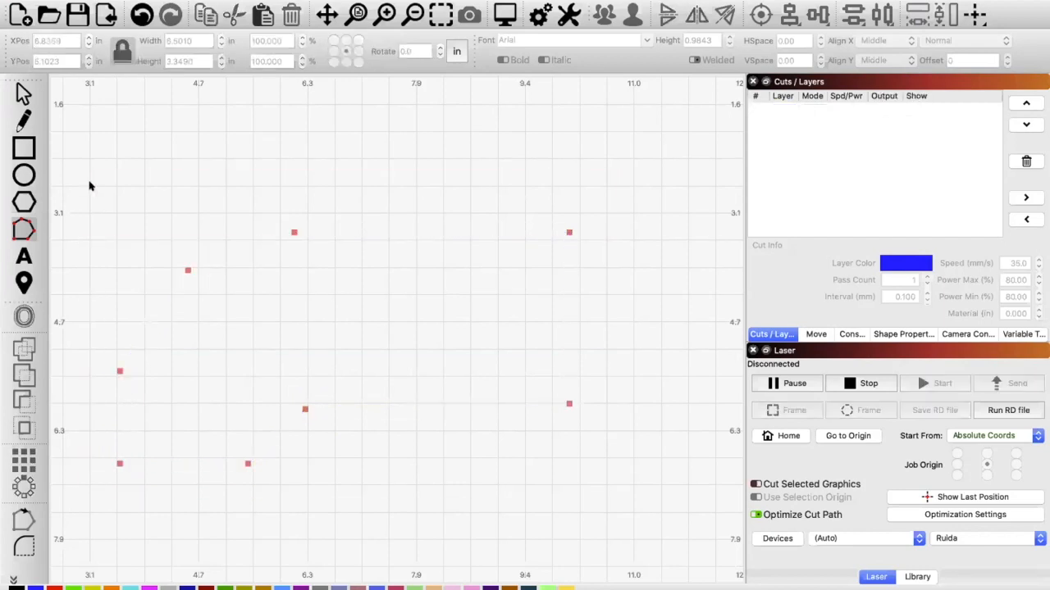
click(18, 15)
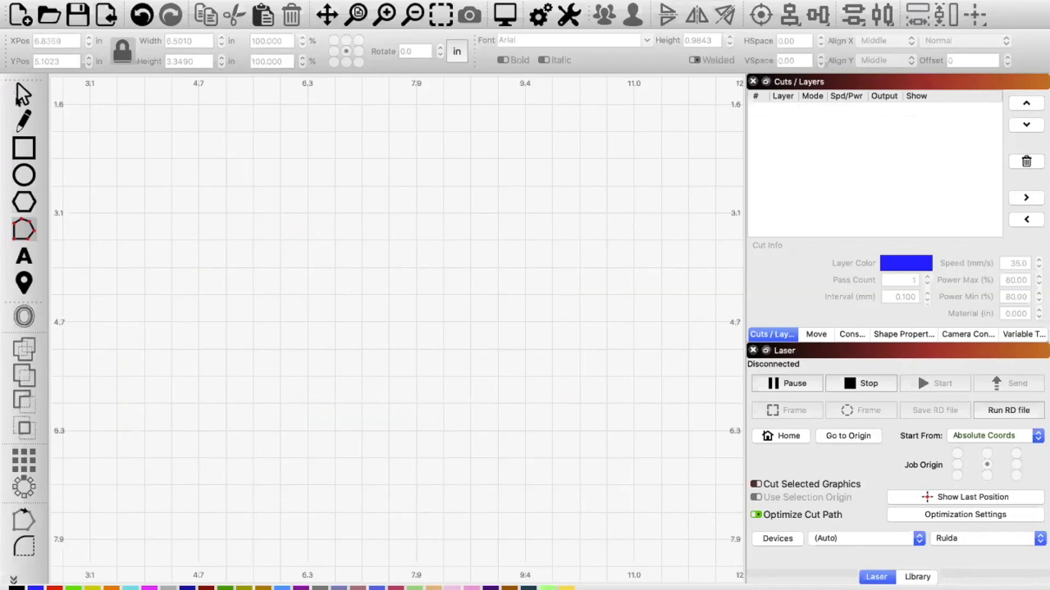
click(23, 95)
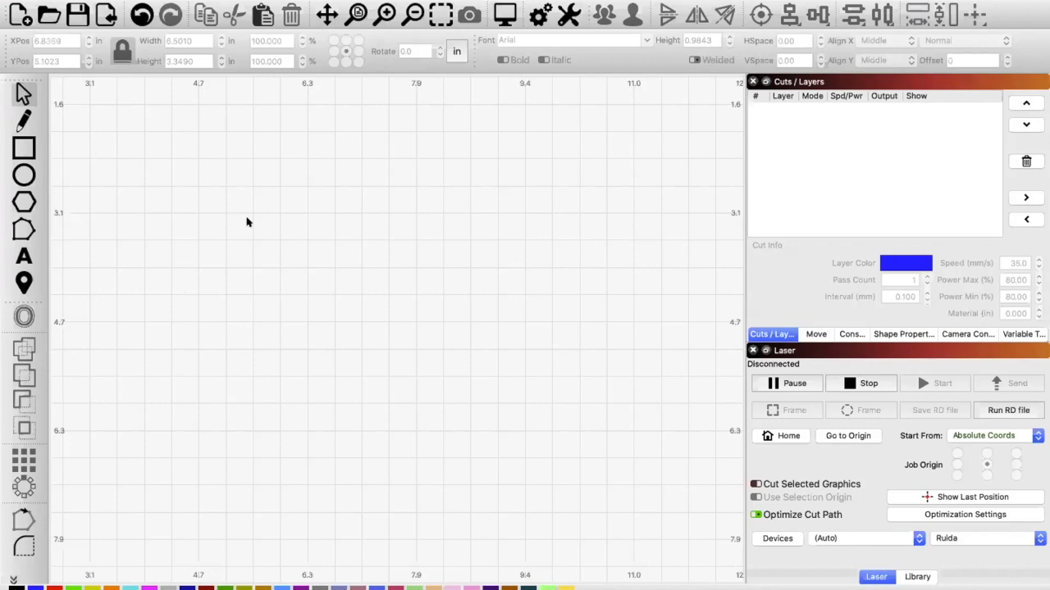
key(XF86AudioRaiseVolume)
key(XF86AudioRaiseVolume)
key(XF86AudioRaiseVolume)
key(XF86AudioLowerVolume)
key(XF86AudioRaiseVolume)
Step: Draw a rectangle about 2.05 by 1.89 in and convert it to a path for node editing
click(24, 147)
drag(267, 232, 362, 311)
drag(404, 362, 405, 361)
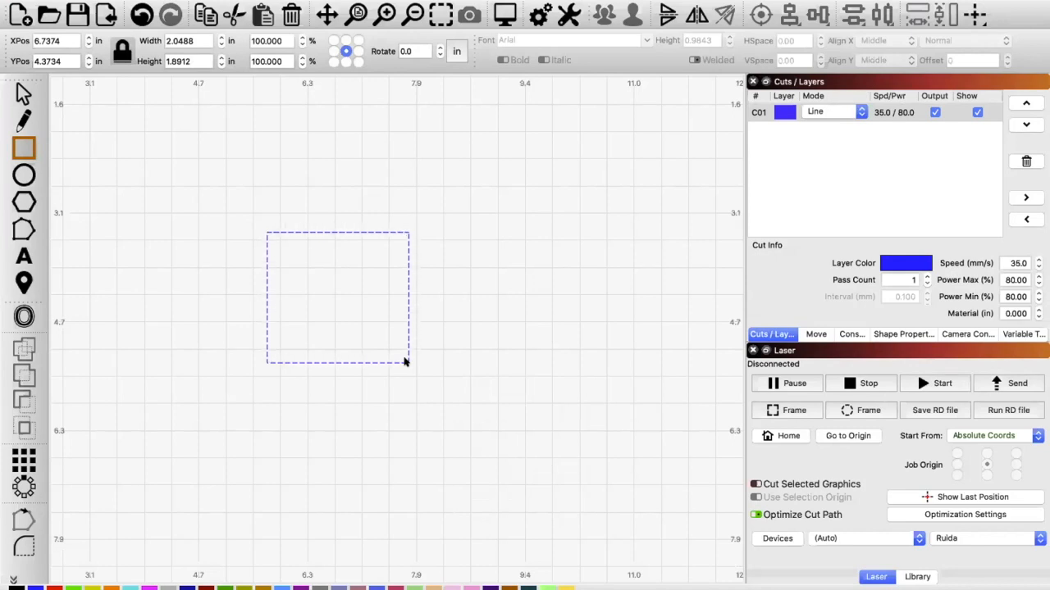
click(140, 1)
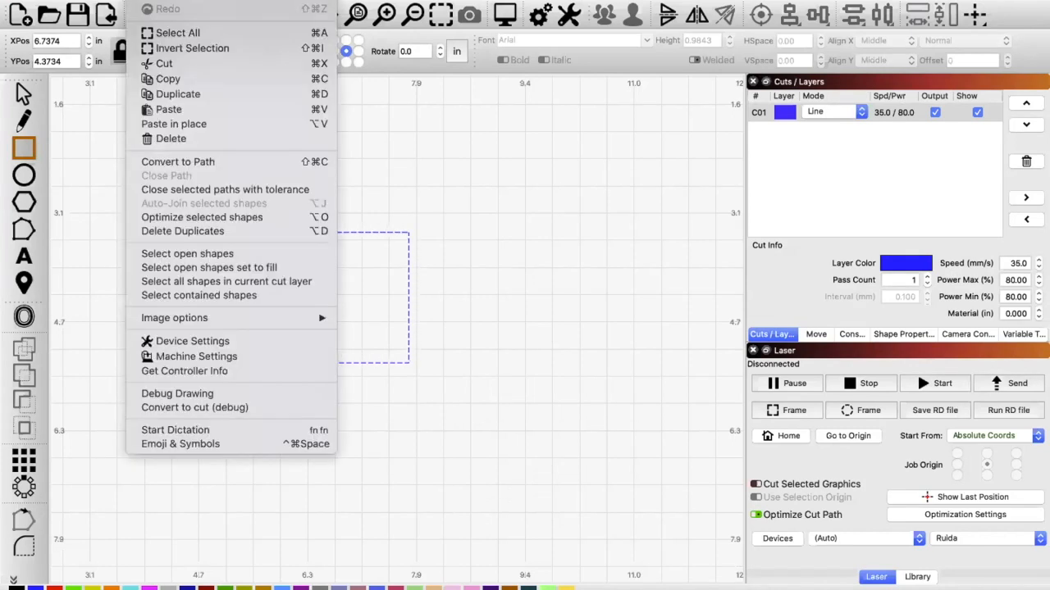
click(169, 163)
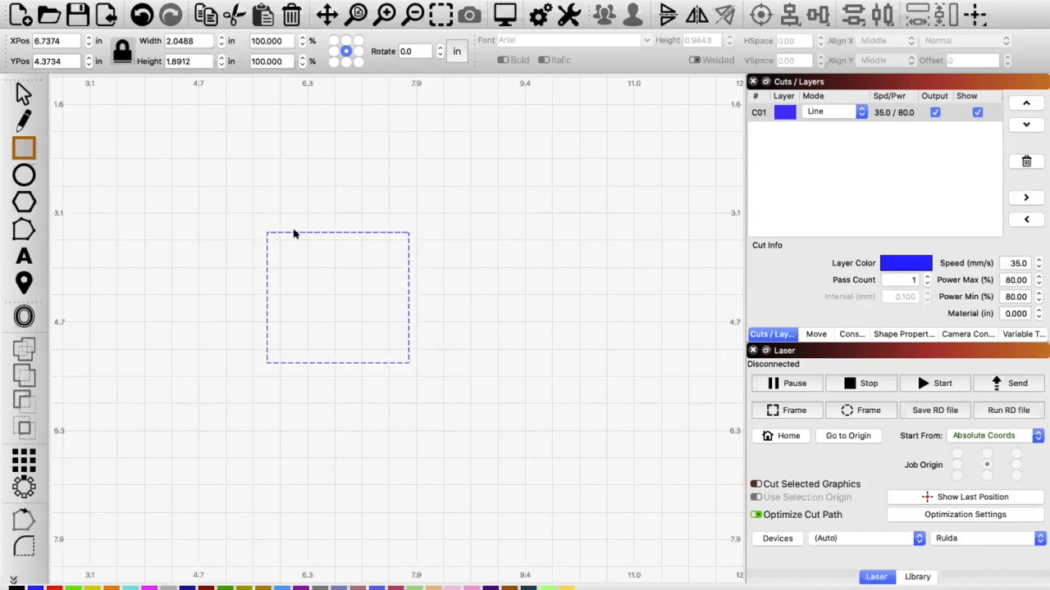
click(25, 94)
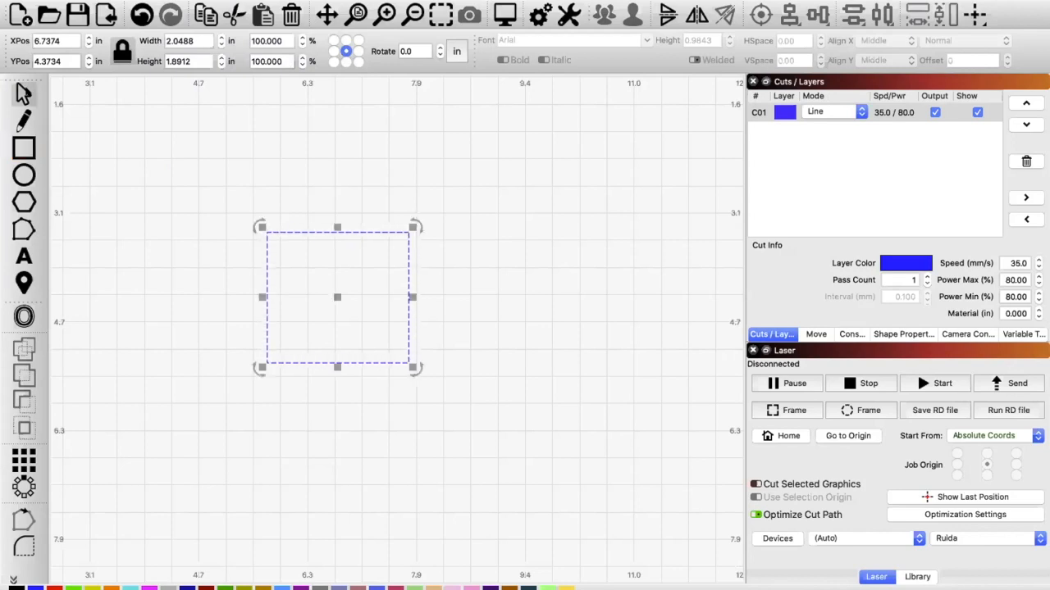
click(24, 230)
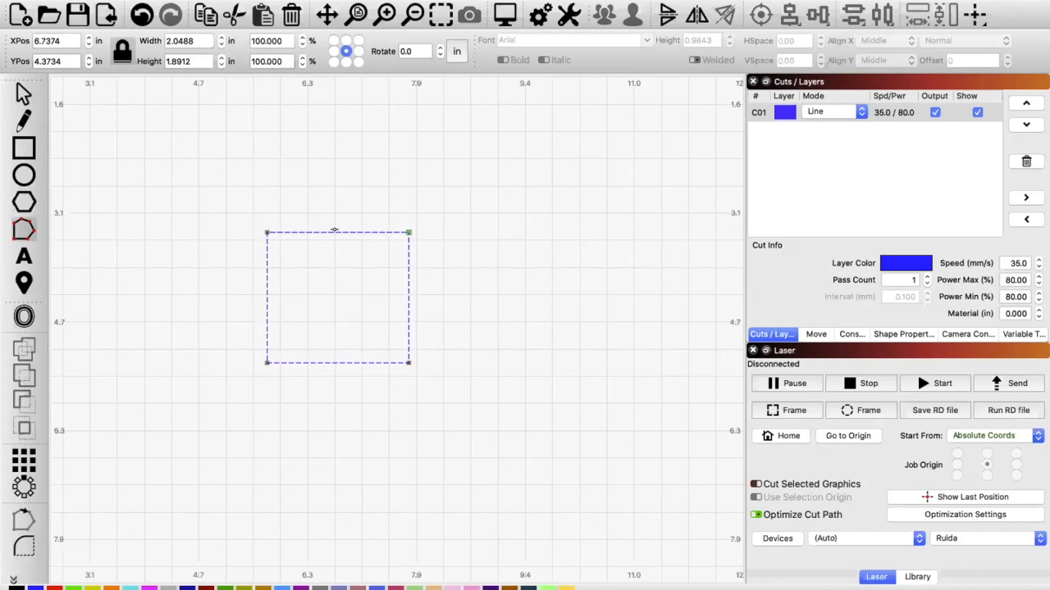
Step: Bow all four edges of the converted rectangle outward into curves, pulling the lower curve's two handles slightly inward
drag(333, 230, 332, 158)
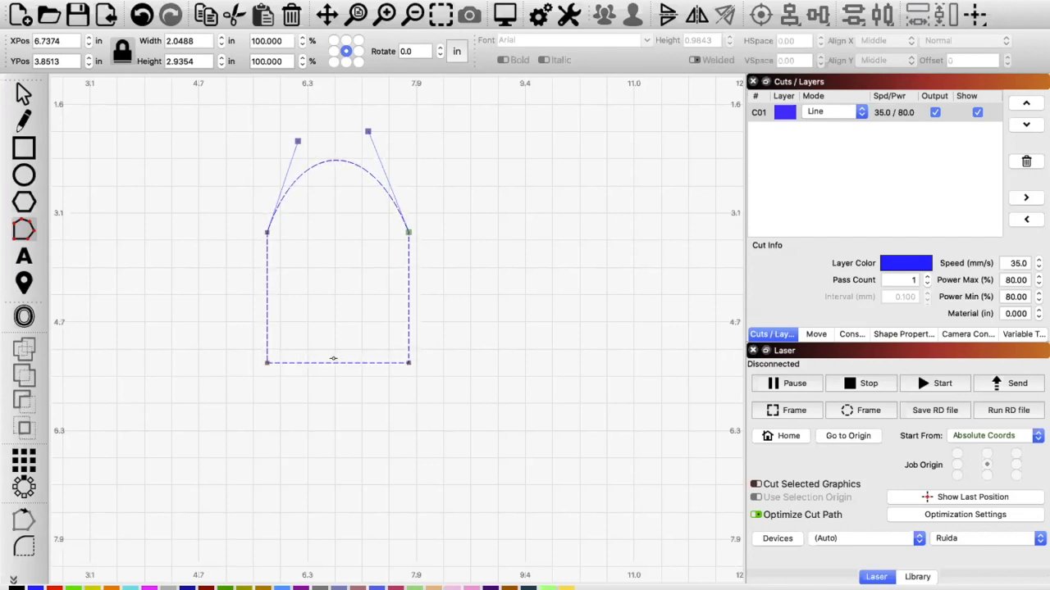
drag(332, 363, 337, 451)
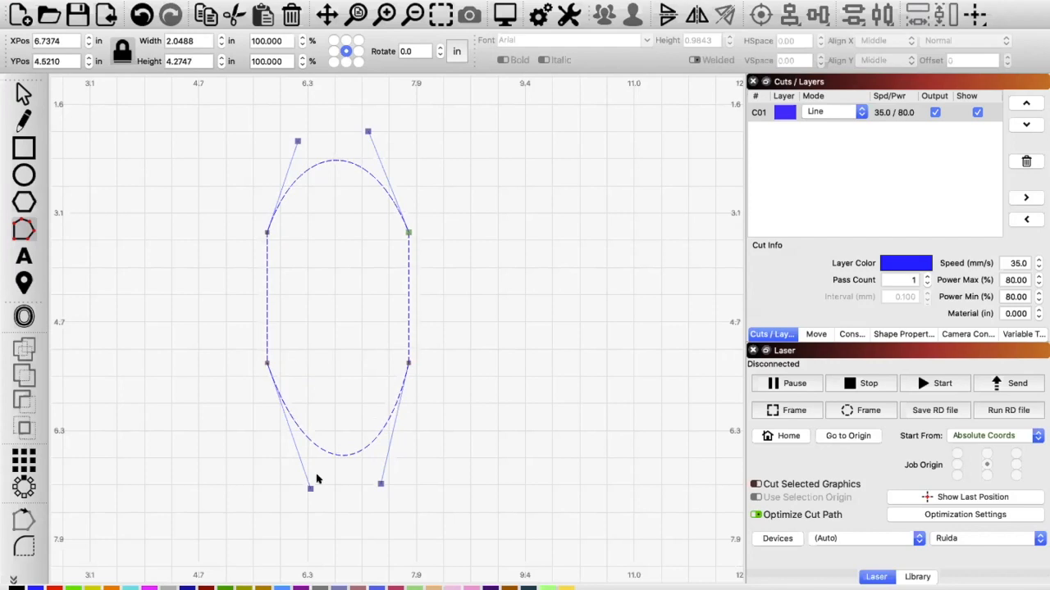
mouse_move(310, 488)
mouse_down()
mouse_move(232, 490)
mouse_move(308, 498)
mouse_move(311, 482)
mouse_up()
mouse_move(380, 484)
mouse_down()
mouse_move(363, 485)
mouse_move(381, 479)
mouse_up()
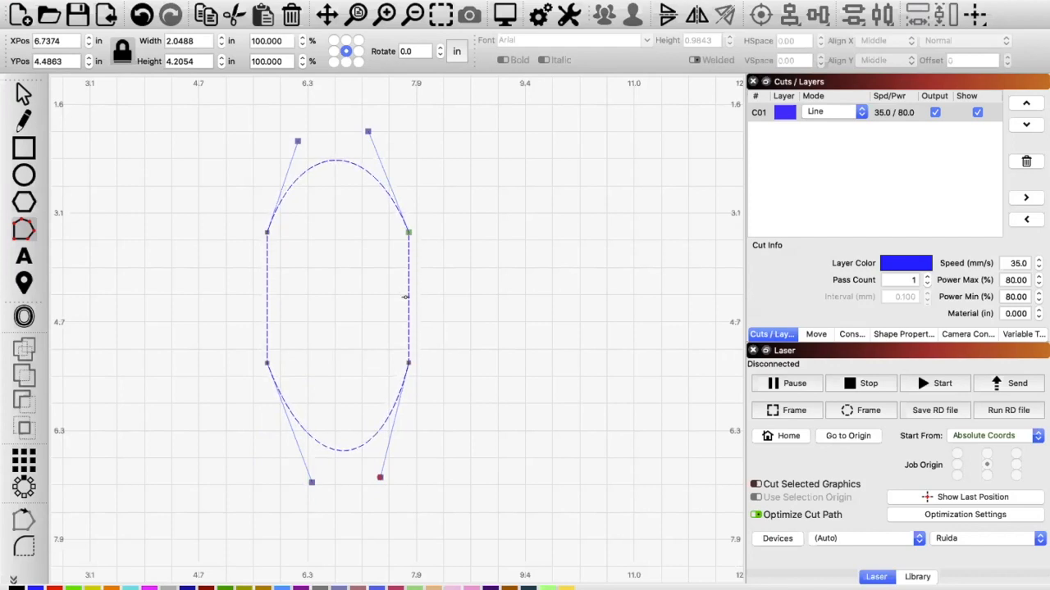
drag(414, 297, 496, 287)
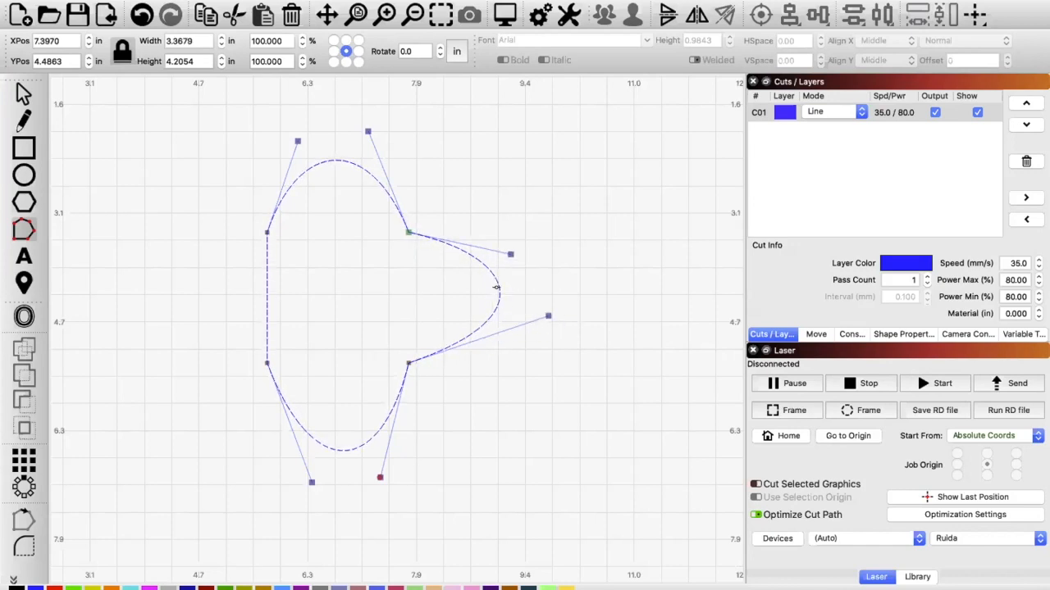
drag(267, 292, 173, 289)
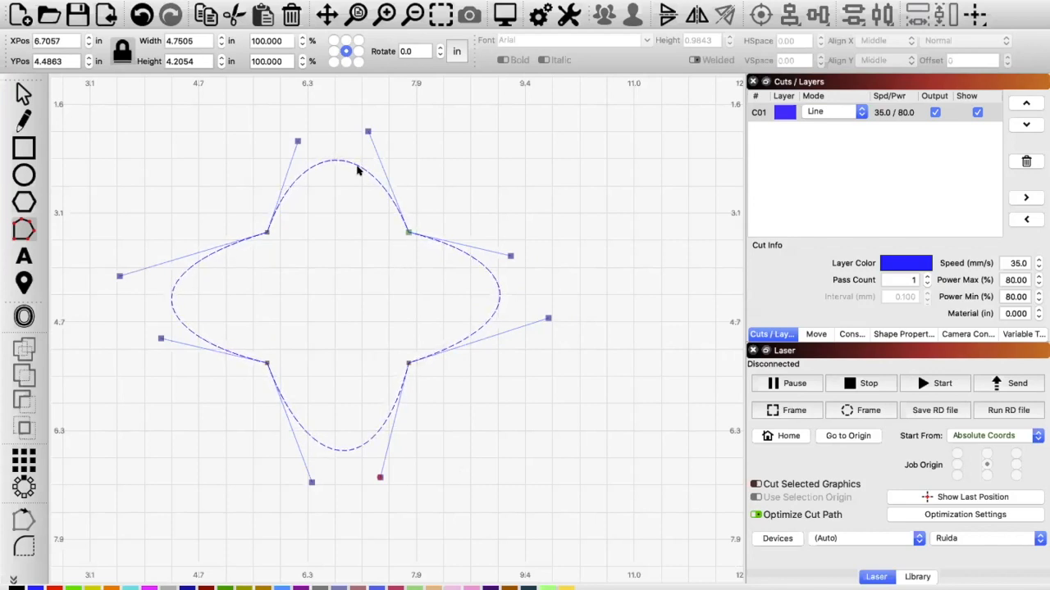
Step: Delete the curved shape and import the image Ornaments Example 1.png from the elf ornament folder
key(Delete)
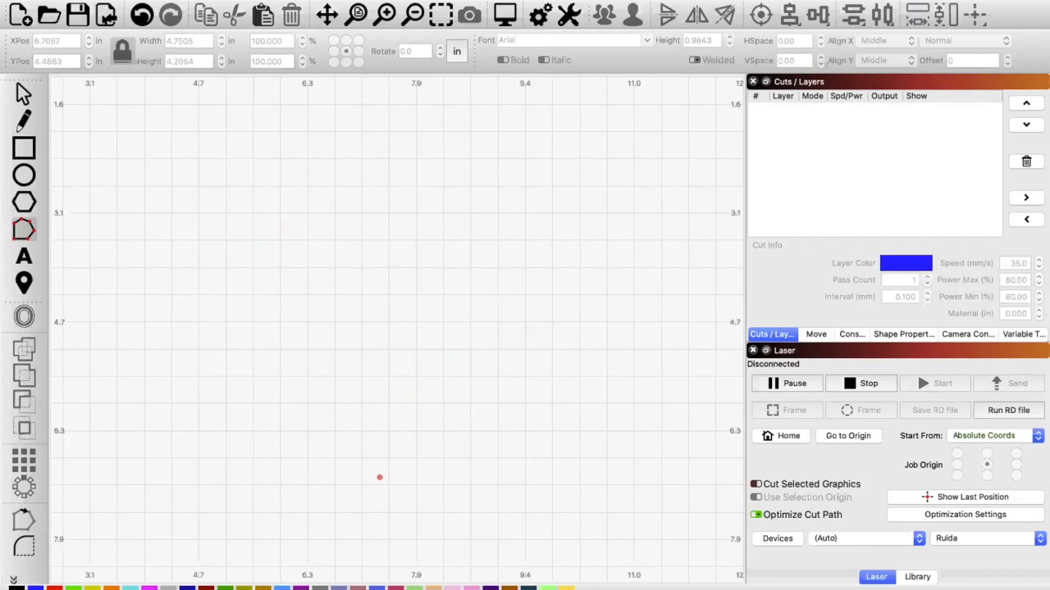
click(107, 14)
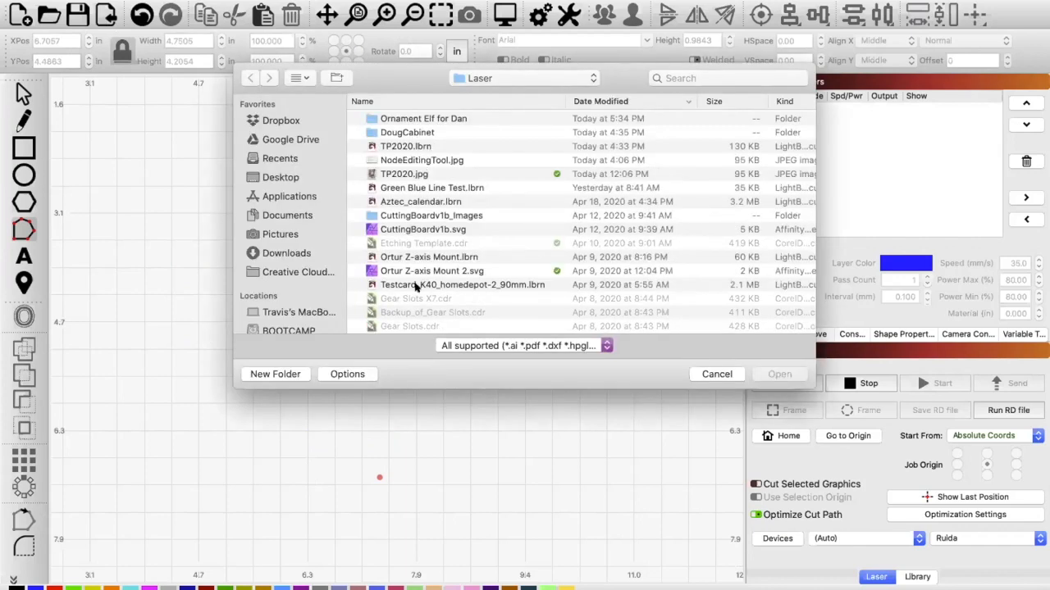
double_click(405, 118)
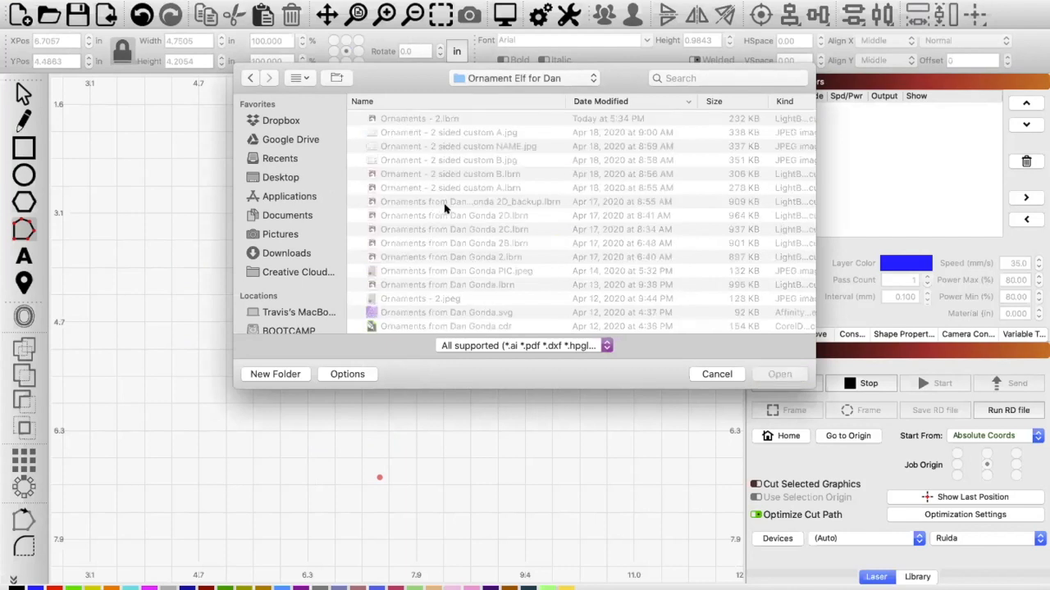
scroll(444, 210, down, 1)
scroll(444, 209, up, 1)
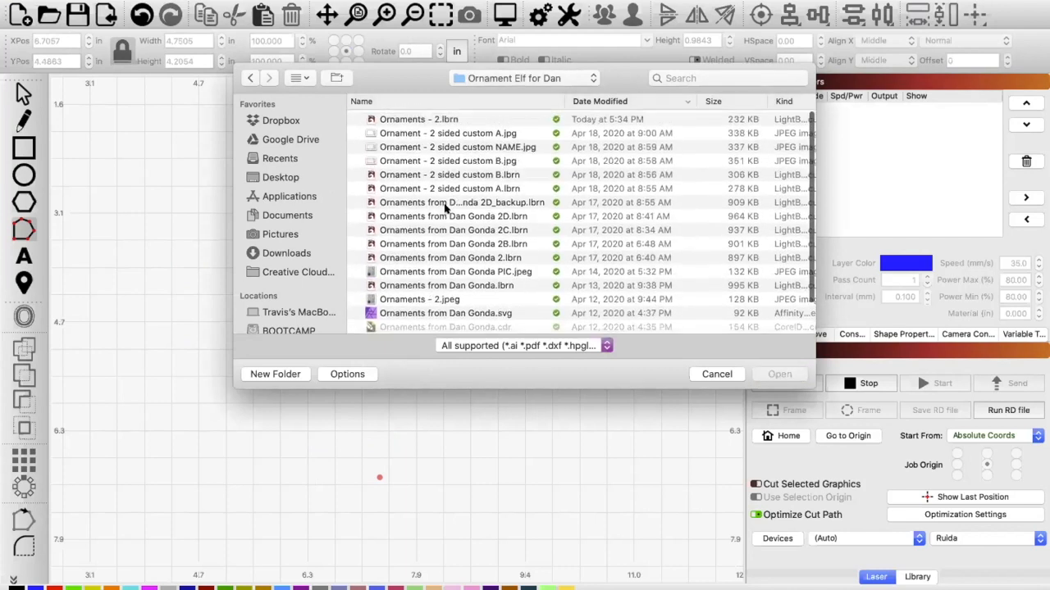
scroll(469, 253, down, 2)
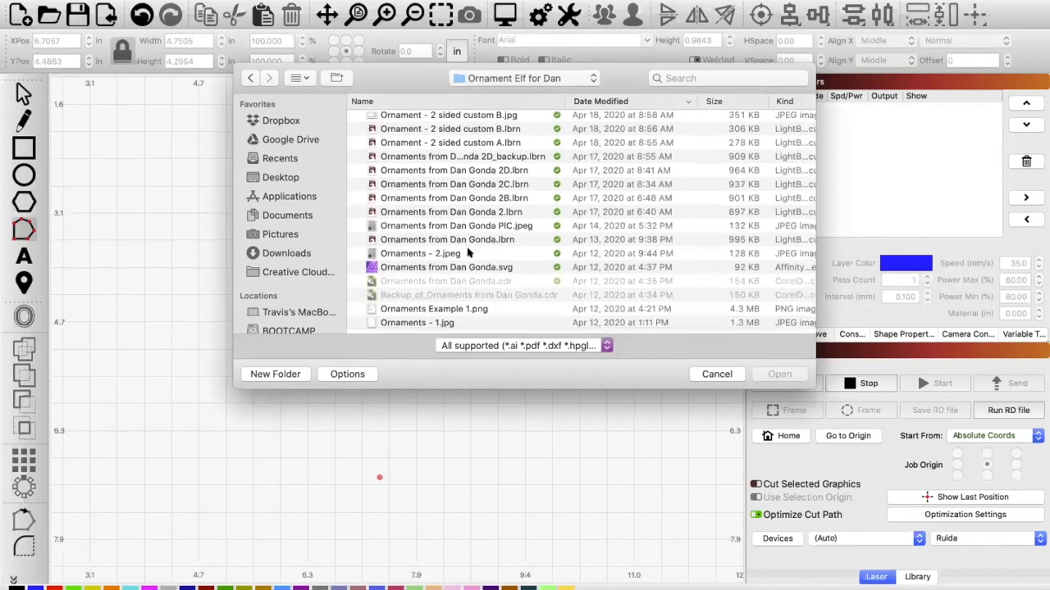
click(439, 314)
double_click(439, 314)
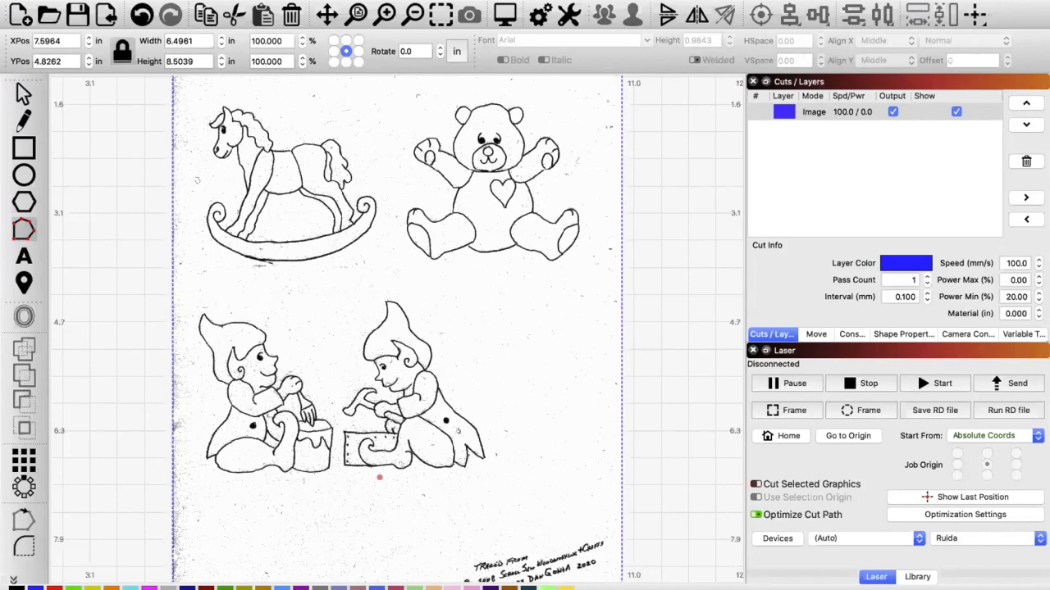
Step: Start Trace Image on the imported drawing in an enlarged window and limit the trace boundary to the teddy bear
click(176, 0)
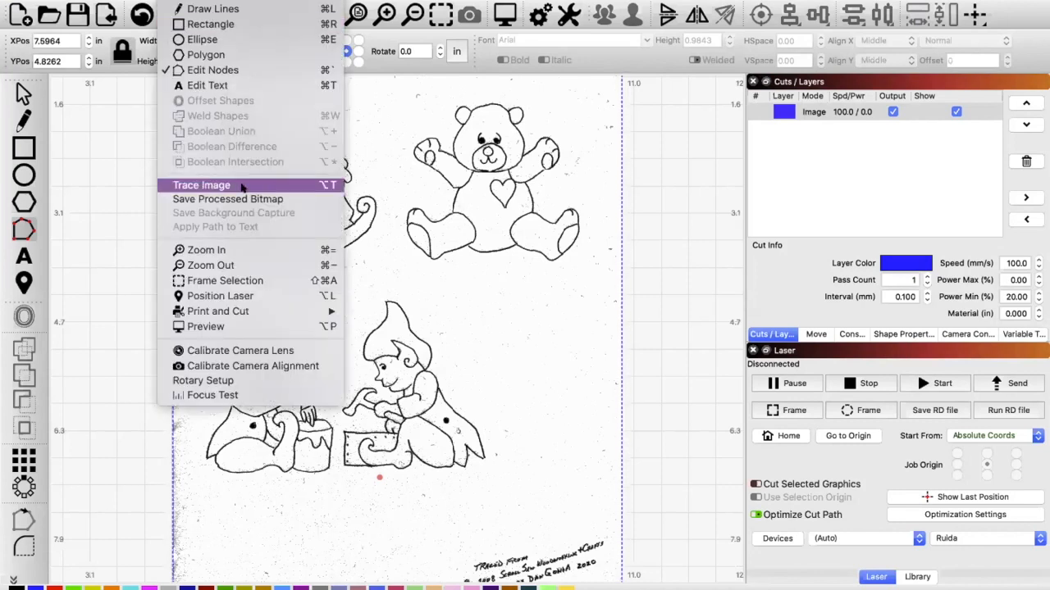
click(243, 188)
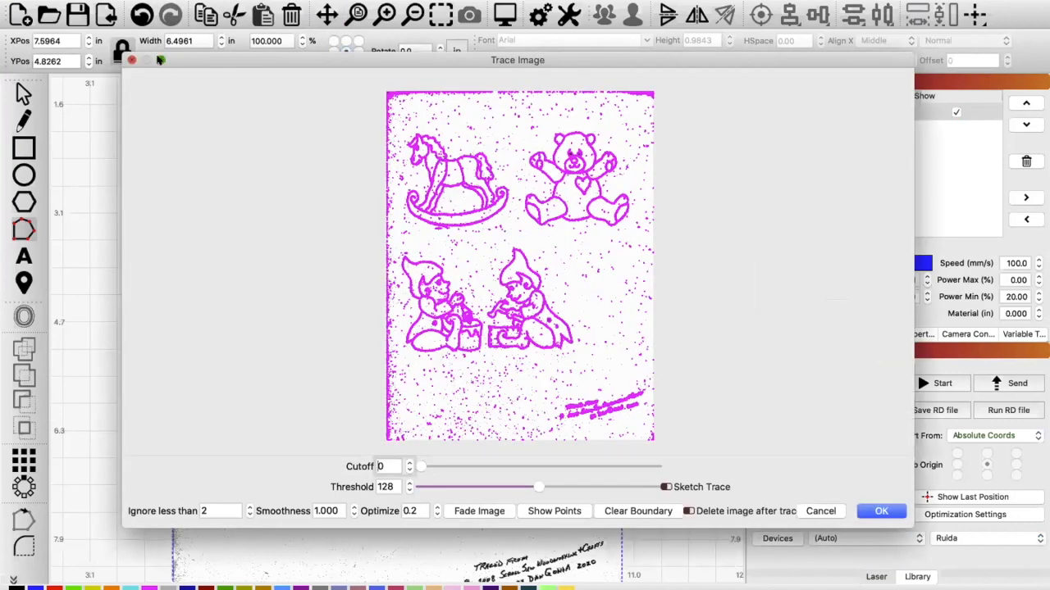
click(160, 60)
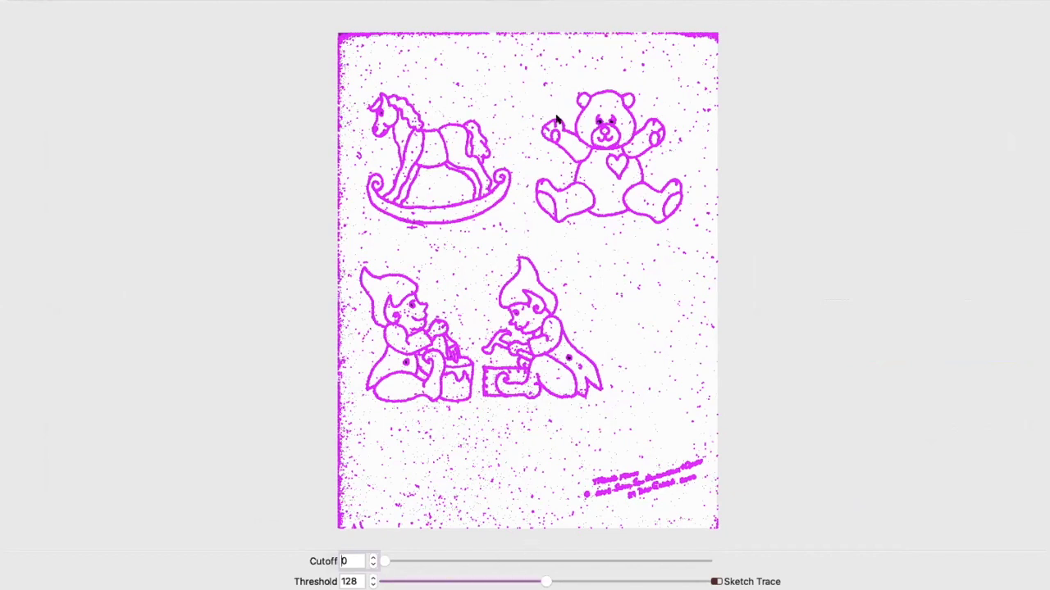
drag(523, 76, 687, 233)
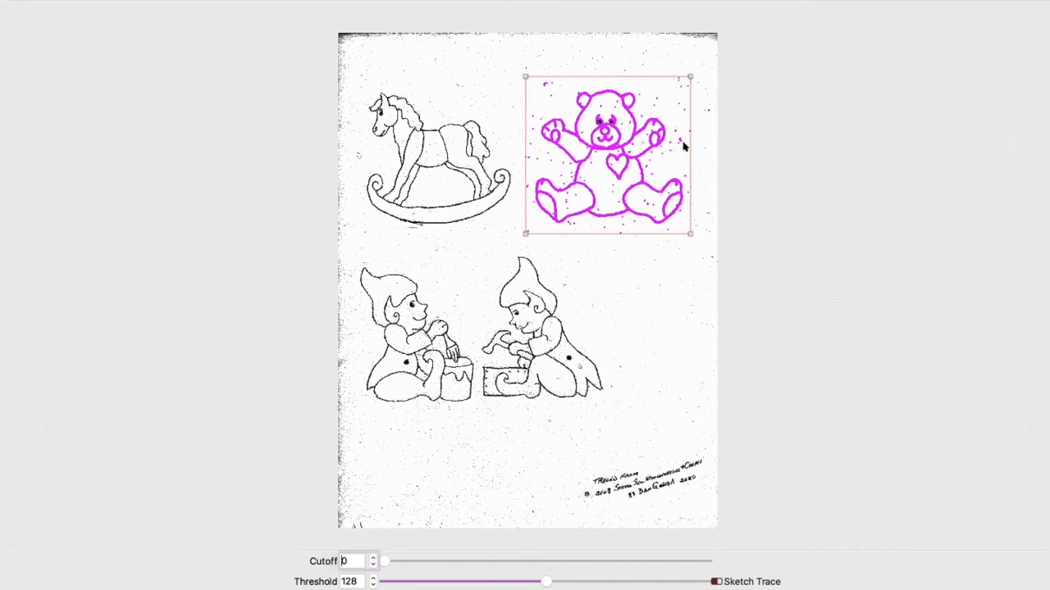
Step: Try trace cutoff values of 44, 121, 68 and 24 on the teddy bear
scroll(636, 136, down, 2)
scroll(636, 136, up, 3)
scroll(636, 136, up, 3)
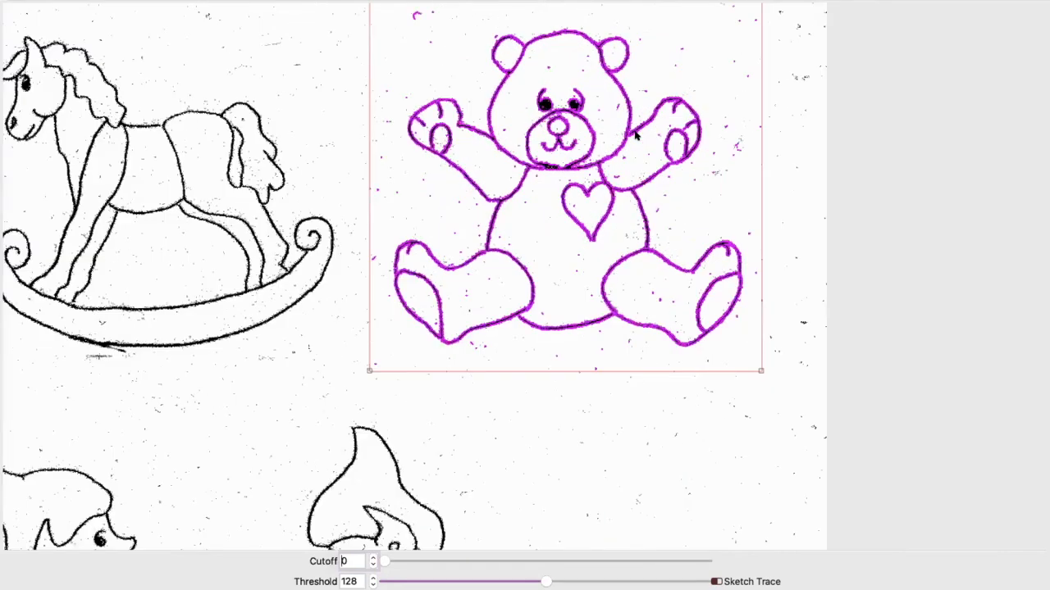
scroll(660, 146, down, 2)
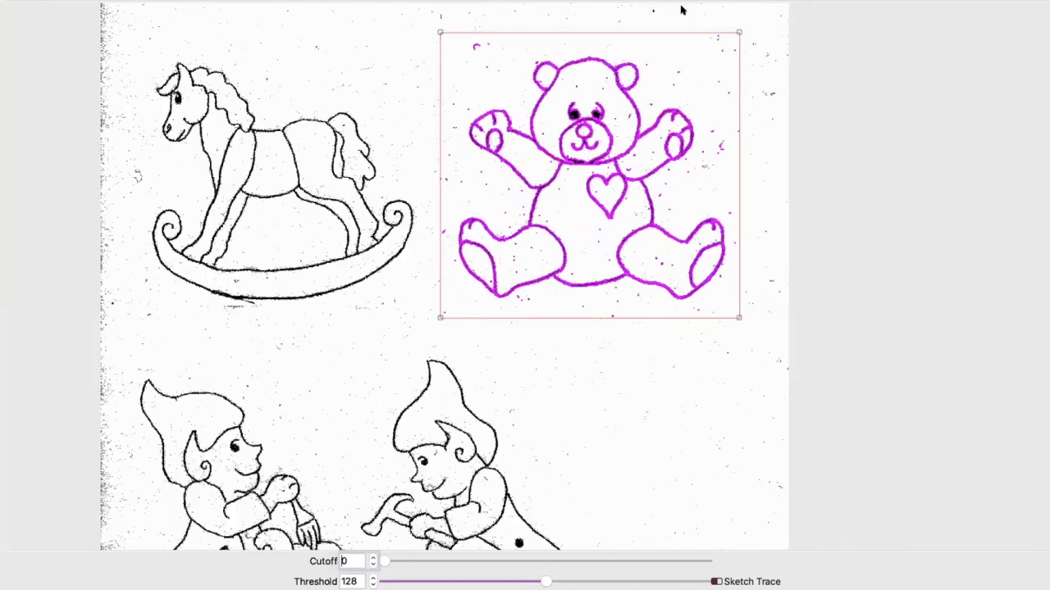
scroll(668, 45, up, 3)
scroll(668, 45, up, 2)
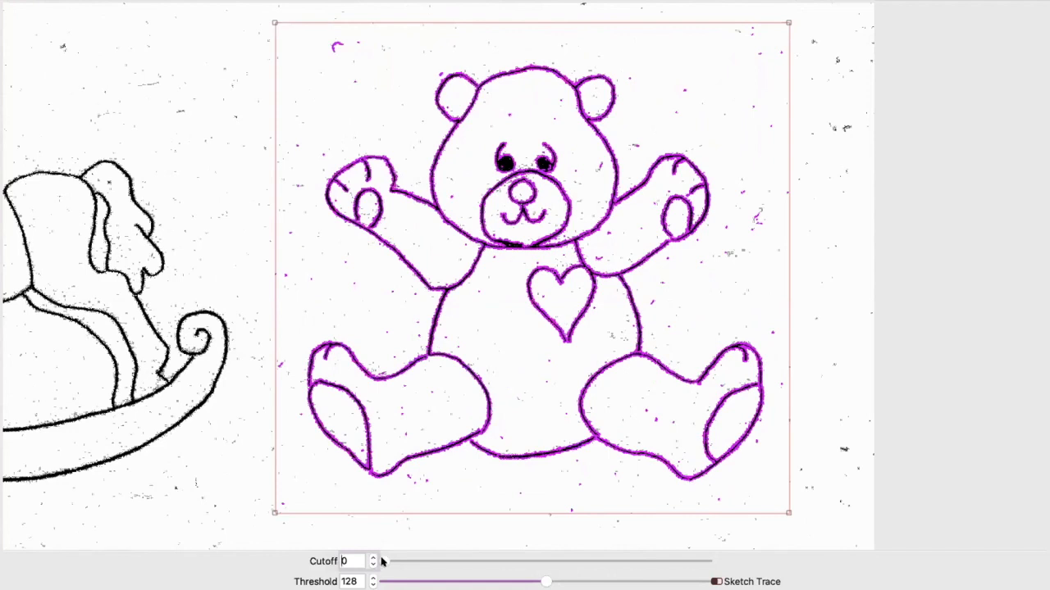
mouse_move(382, 561)
mouse_down()
mouse_move(543, 558)
mouse_move(437, 562)
mouse_up()
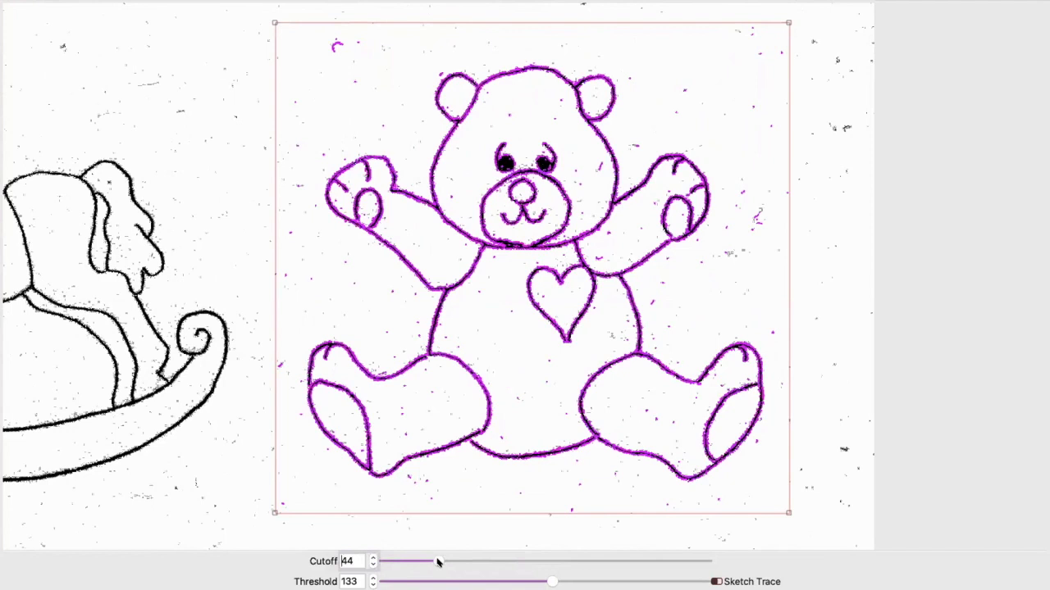
drag(437, 561, 534, 563)
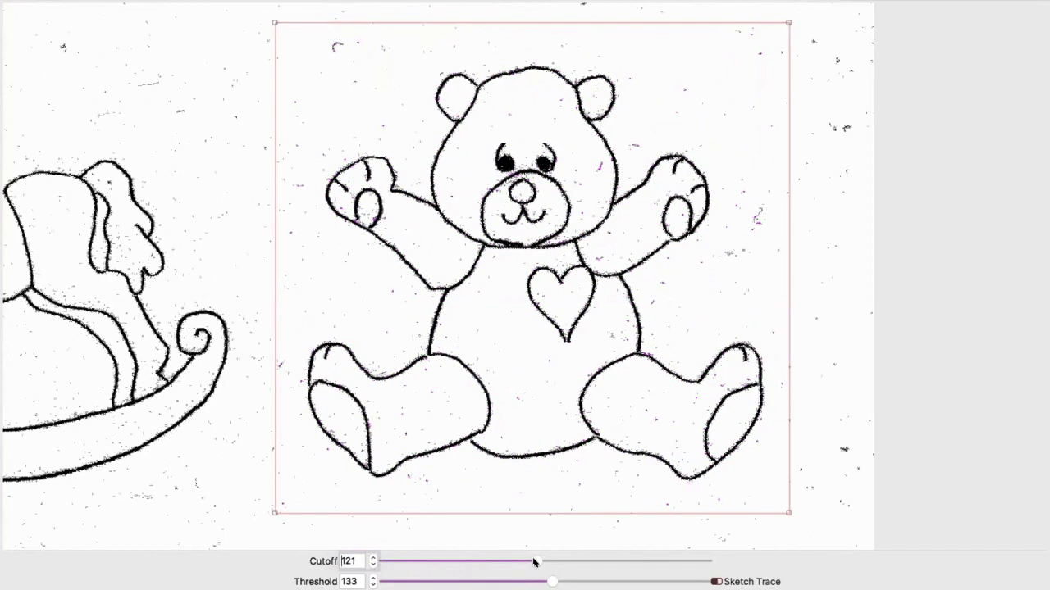
drag(534, 563, 468, 561)
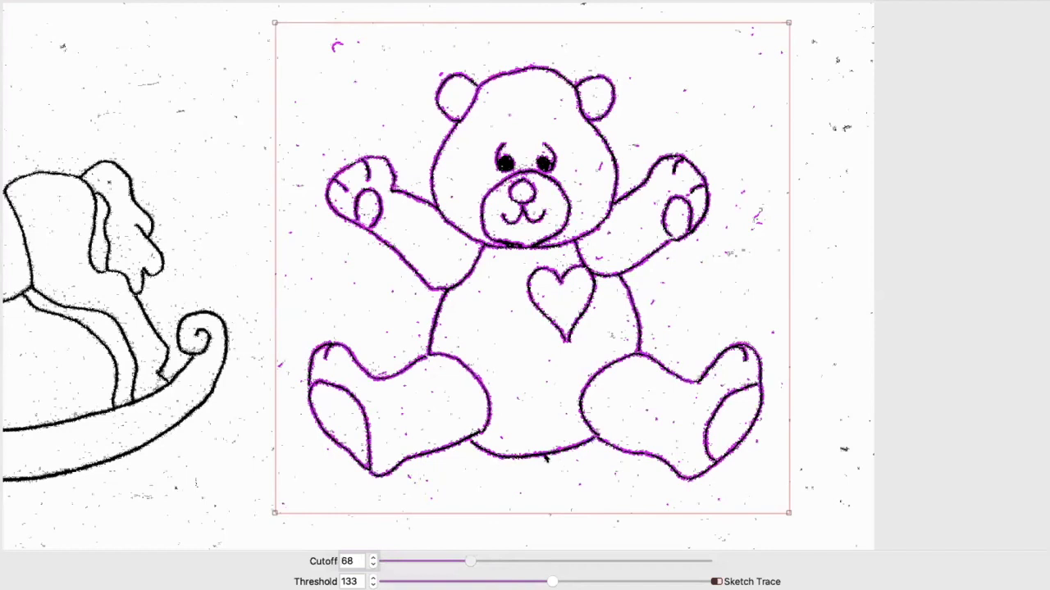
drag(468, 559, 411, 561)
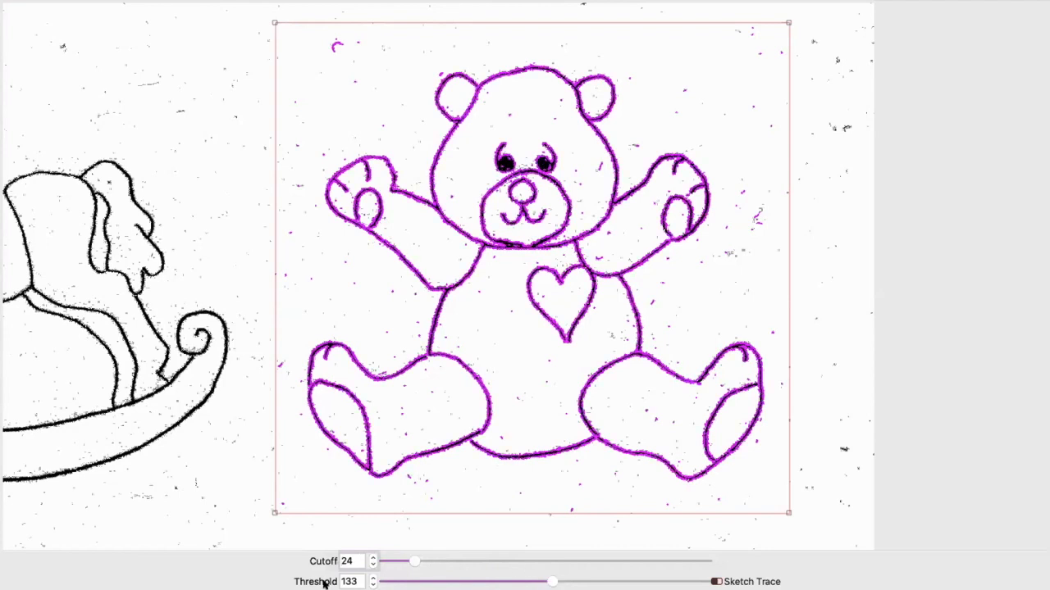
Step: Try trace thresholds of 217 and 118, reset the cutoff to 0, and lower the threshold further for the final bear trace
mouse_move(552, 582)
mouse_down()
mouse_move(375, 582)
mouse_move(663, 581)
mouse_up()
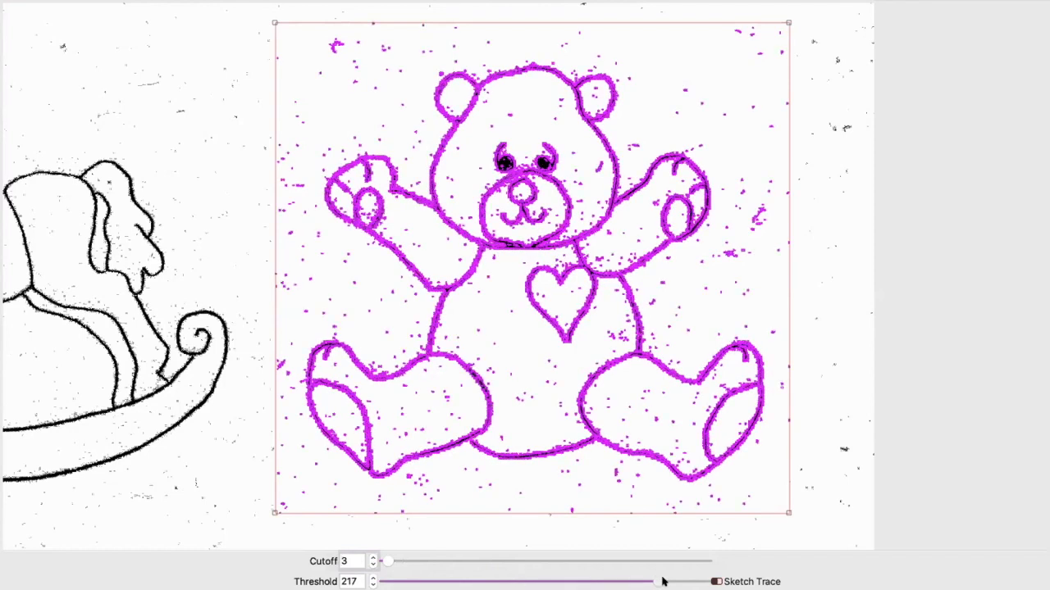
drag(663, 582, 530, 583)
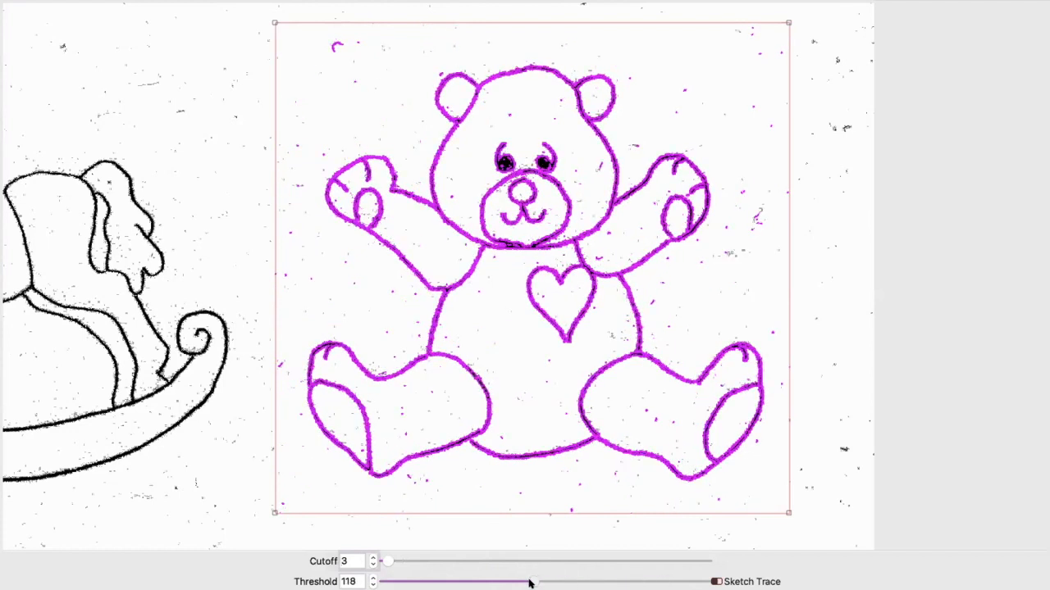
mouse_move(387, 561)
mouse_down()
mouse_move(399, 561)
mouse_move(370, 560)
mouse_up()
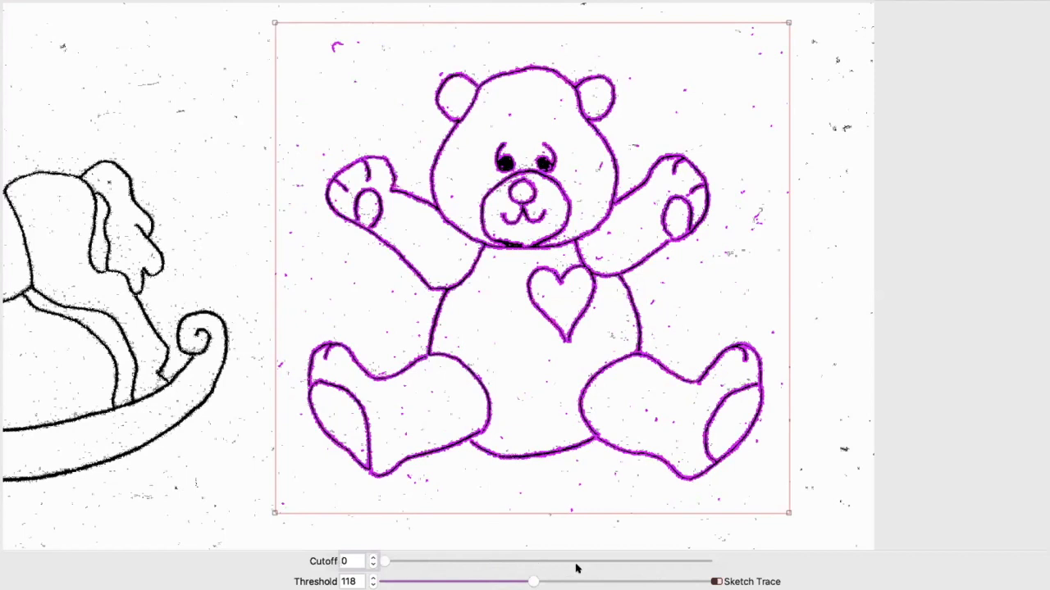
drag(529, 581, 491, 581)
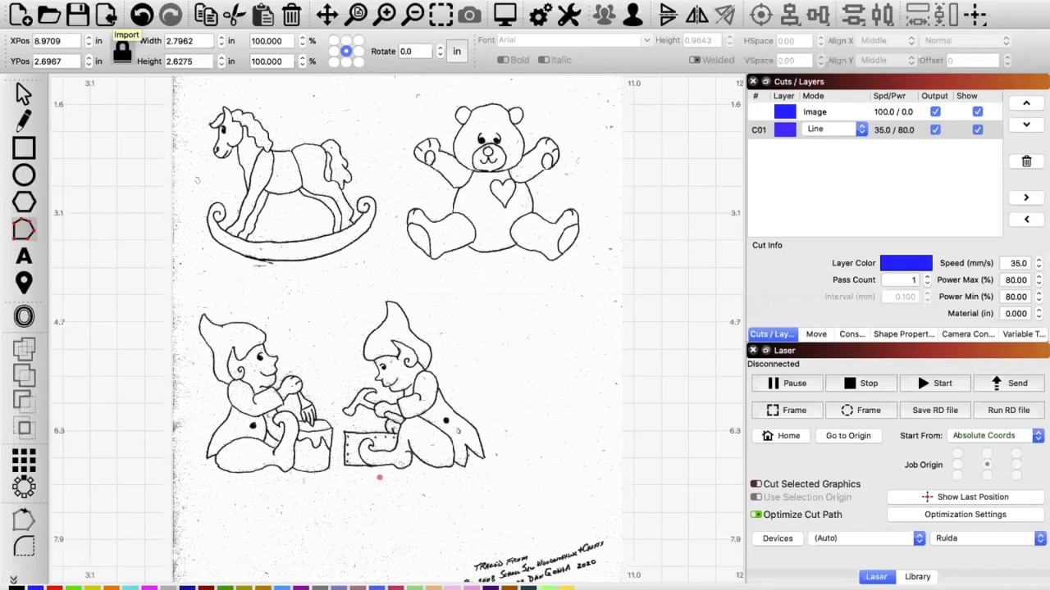
Step: Delete the imported ornament drawing, keeping only the traced teddy bear lines
click(115, 18)
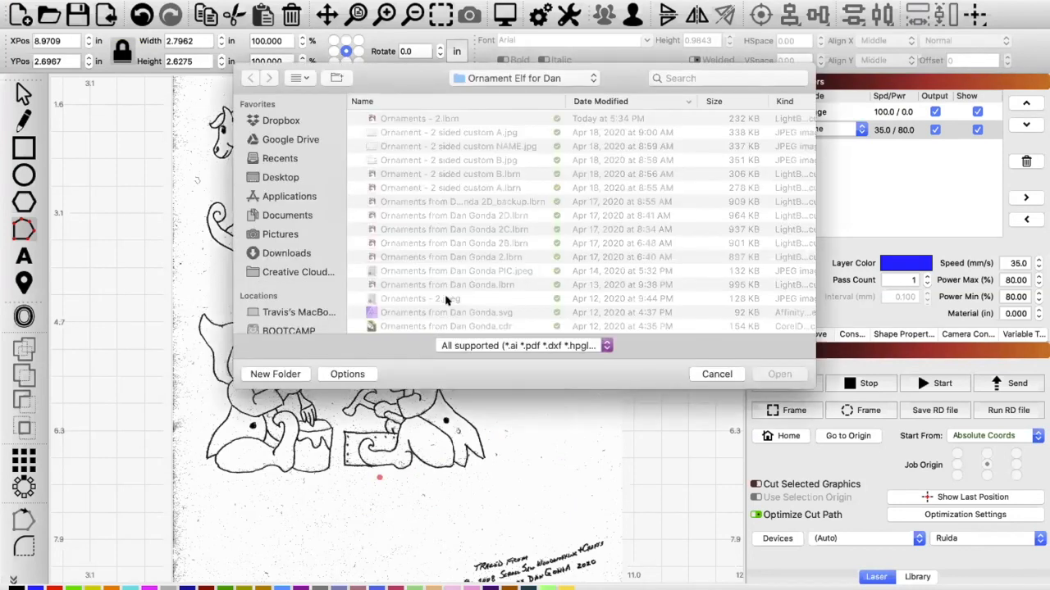
click(716, 375)
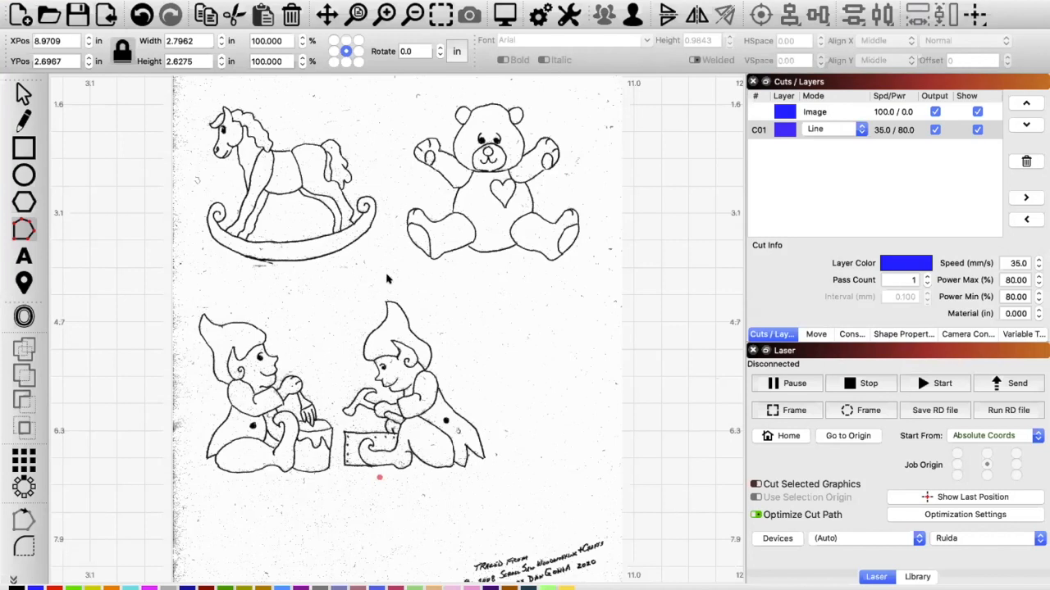
drag(389, 277, 329, 287)
click(25, 96)
mouse_move(325, 212)
mouse_down()
mouse_move(195, 223)
mouse_move(78, 213)
mouse_move(137, 226)
mouse_up()
key(Delete)
Step: Preview the laser cut of the traced teddy bear, rewind its playback to the start and close the preview
scroll(496, 149, up, 5)
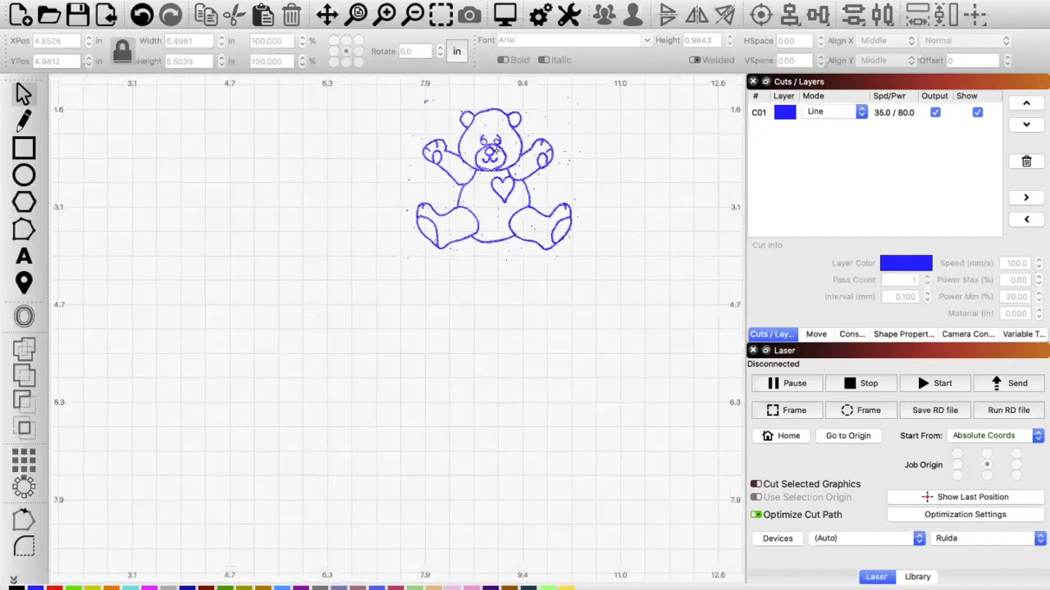
scroll(496, 149, up, 4)
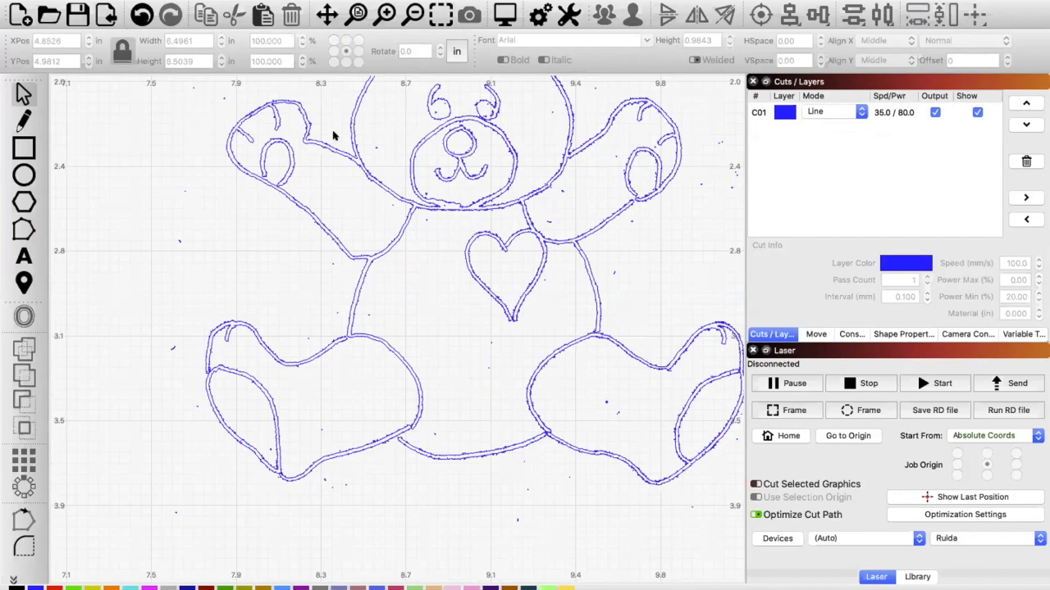
scroll(272, 252, up, 1)
scroll(272, 252, down, 4)
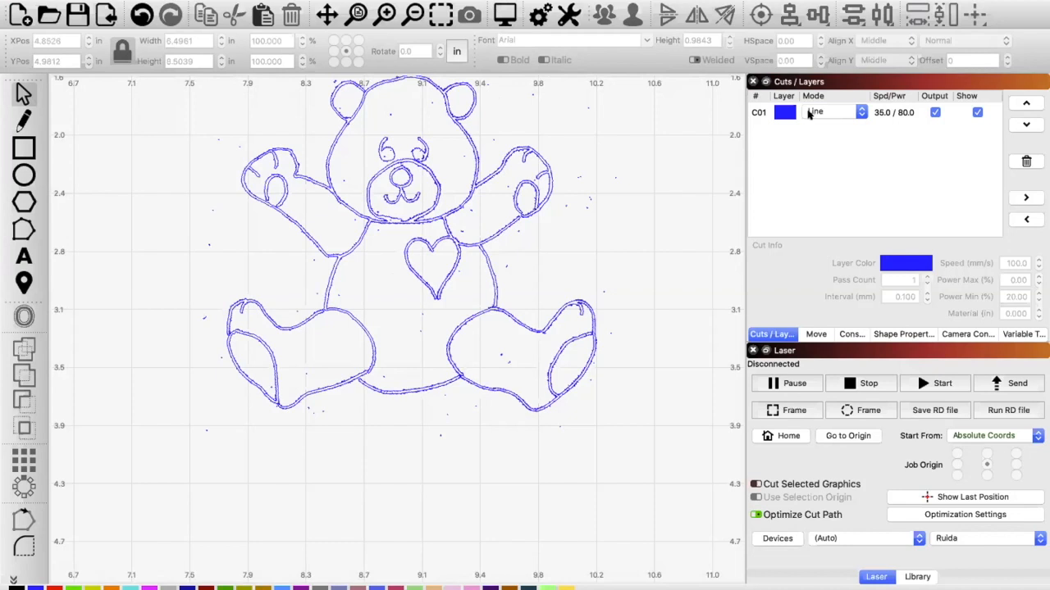
key(alt+p)
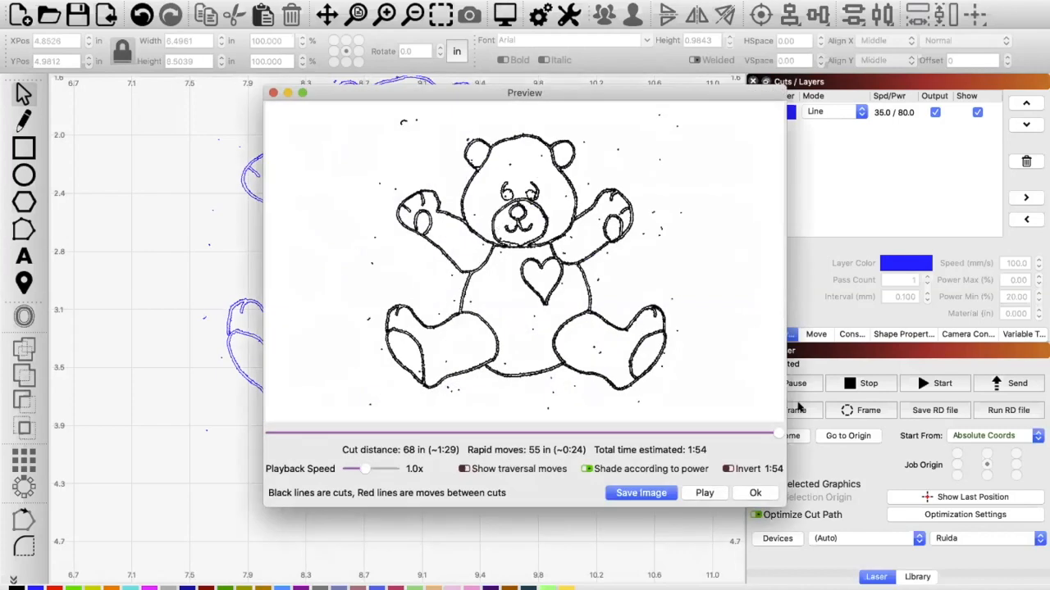
drag(773, 433, 261, 426)
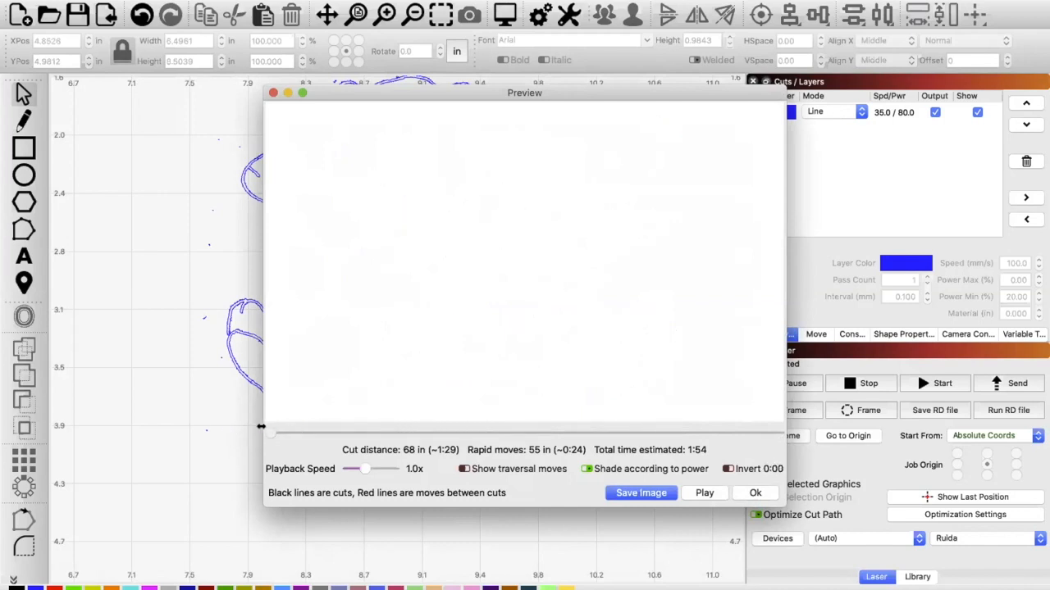
click(752, 492)
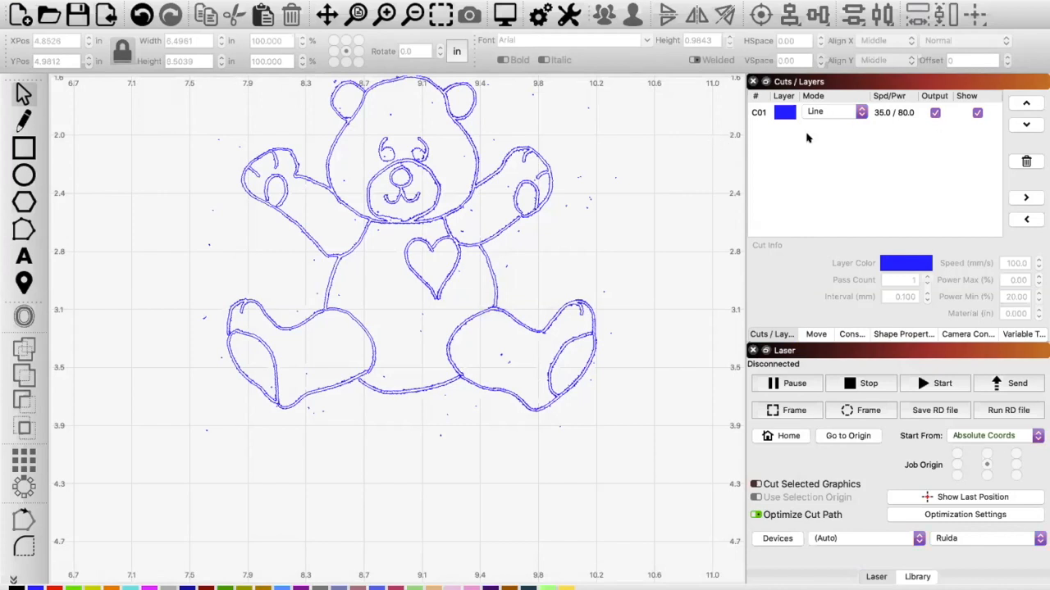
Step: Examine the traced outlines around the teddy bear's mouth, muzzle and head up close
scroll(390, 194, up, 5)
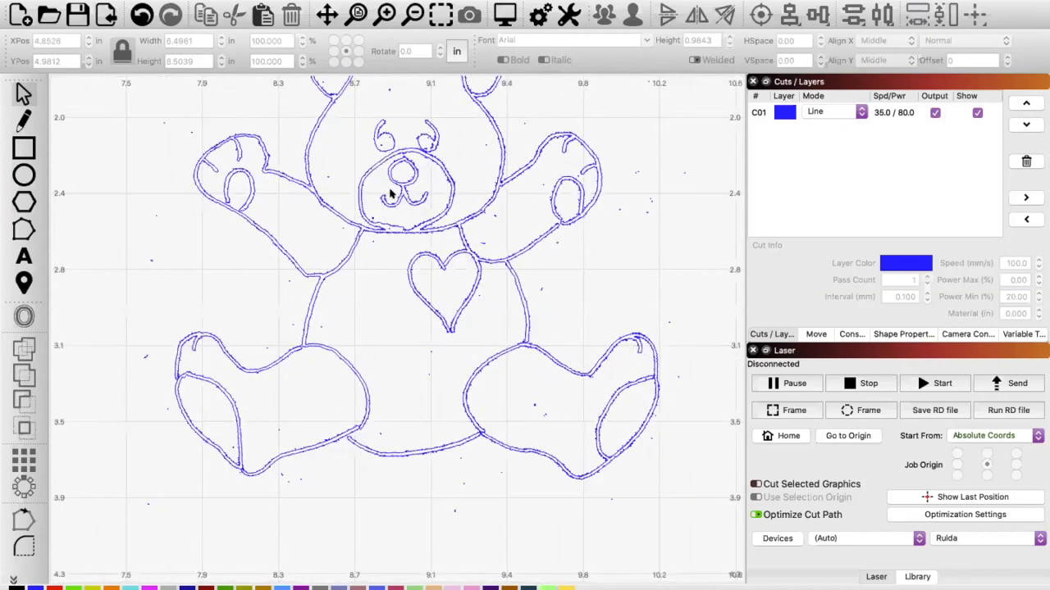
scroll(390, 194, up, 8)
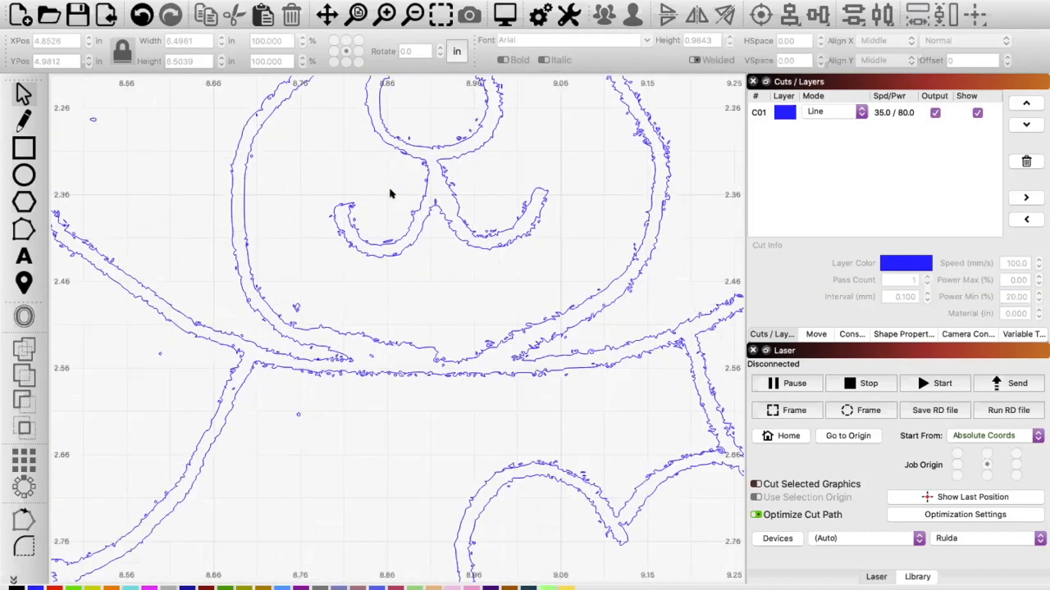
scroll(390, 194, up, 4)
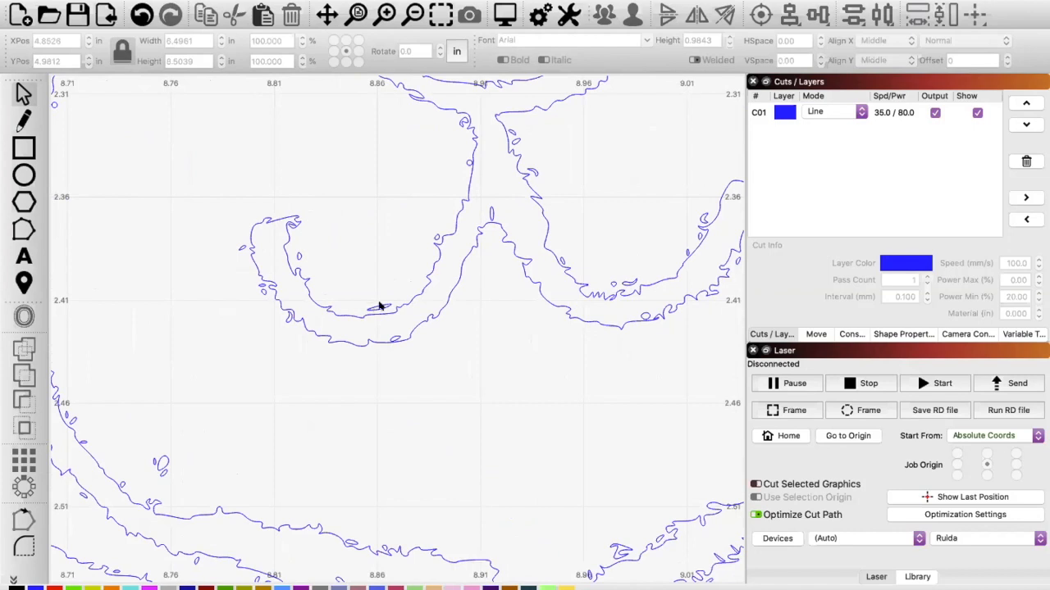
scroll(333, 421, down, 4)
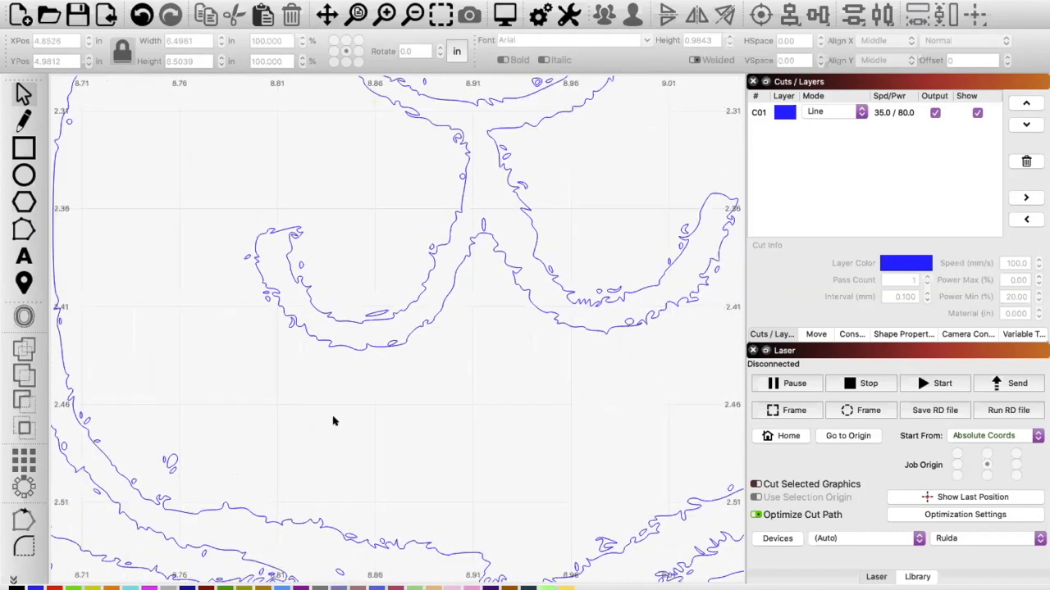
scroll(333, 420, down, 5)
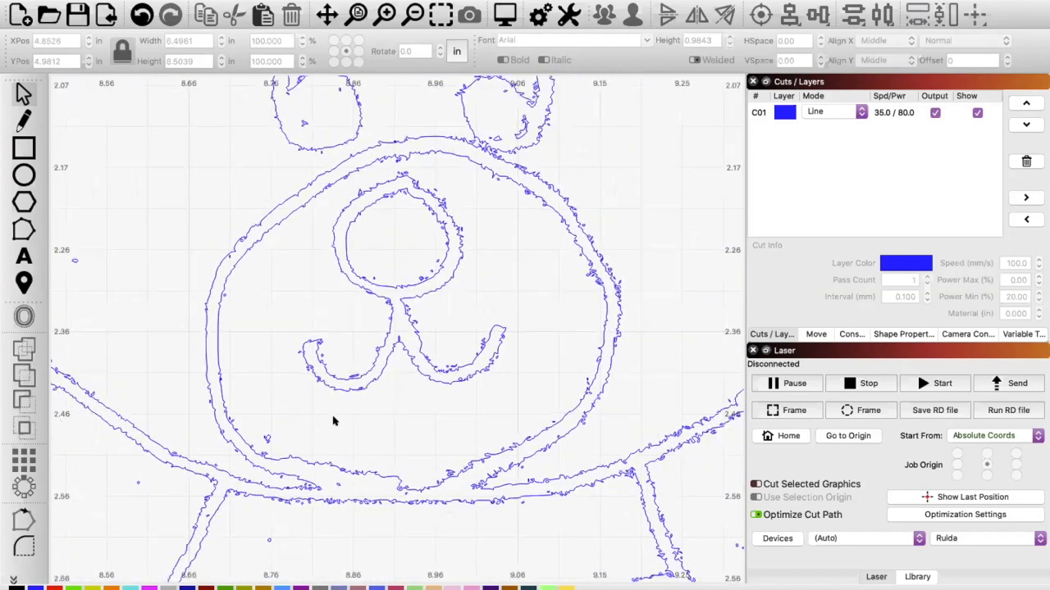
scroll(333, 420, down, 5)
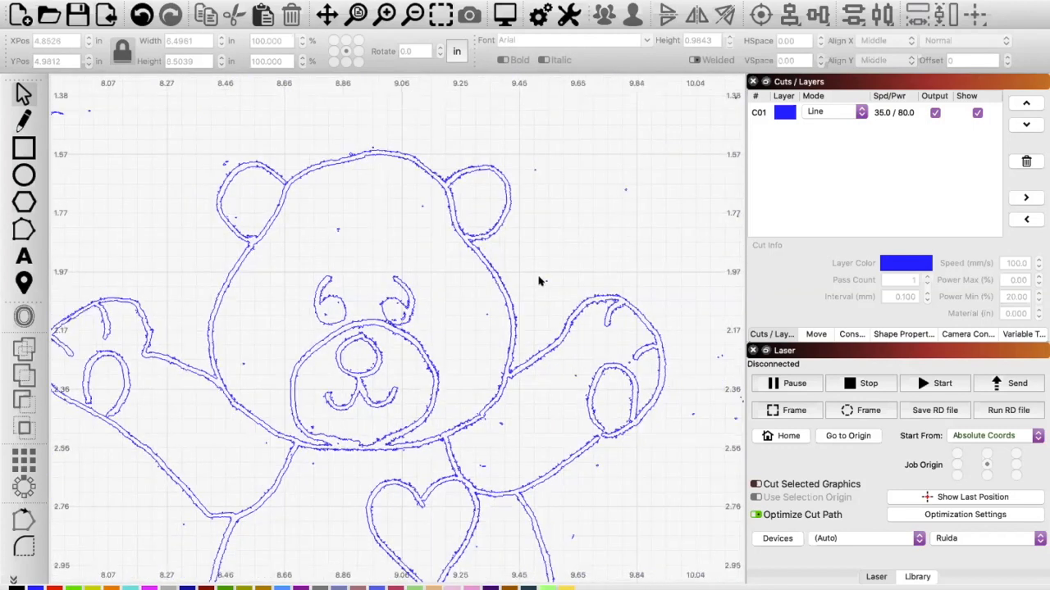
scroll(538, 282, up, 2)
scroll(539, 281, down, 4)
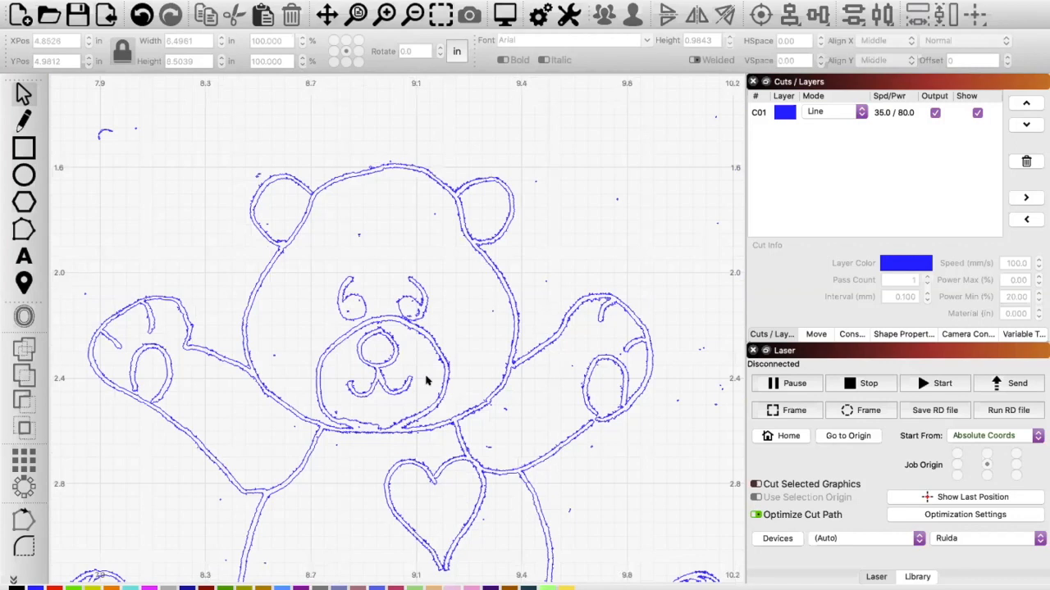
scroll(426, 380, down, 1)
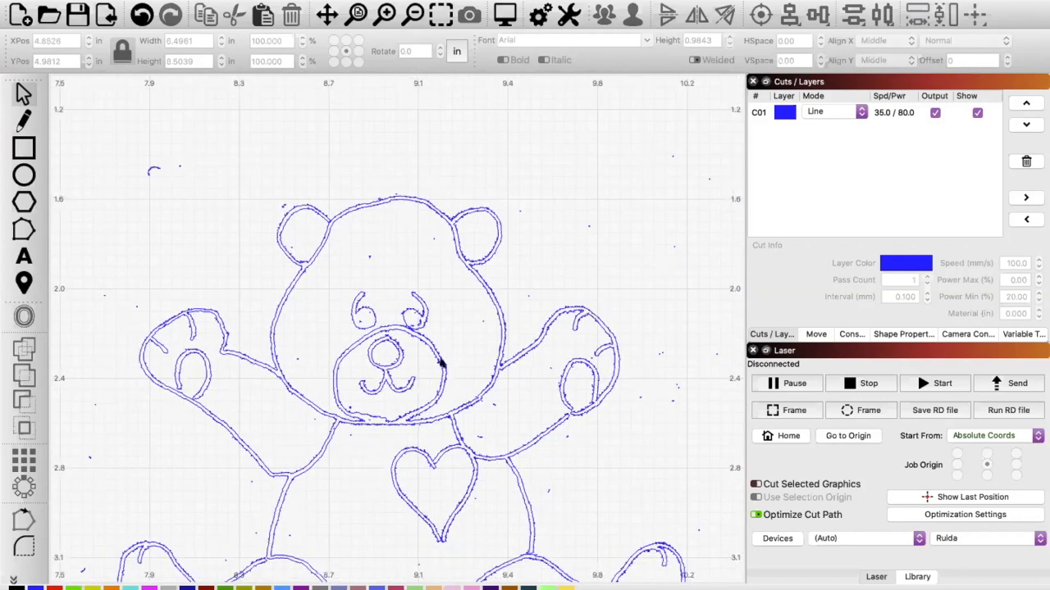
Step: Ungroup the traced teddy bear into separate shapes
click(441, 364)
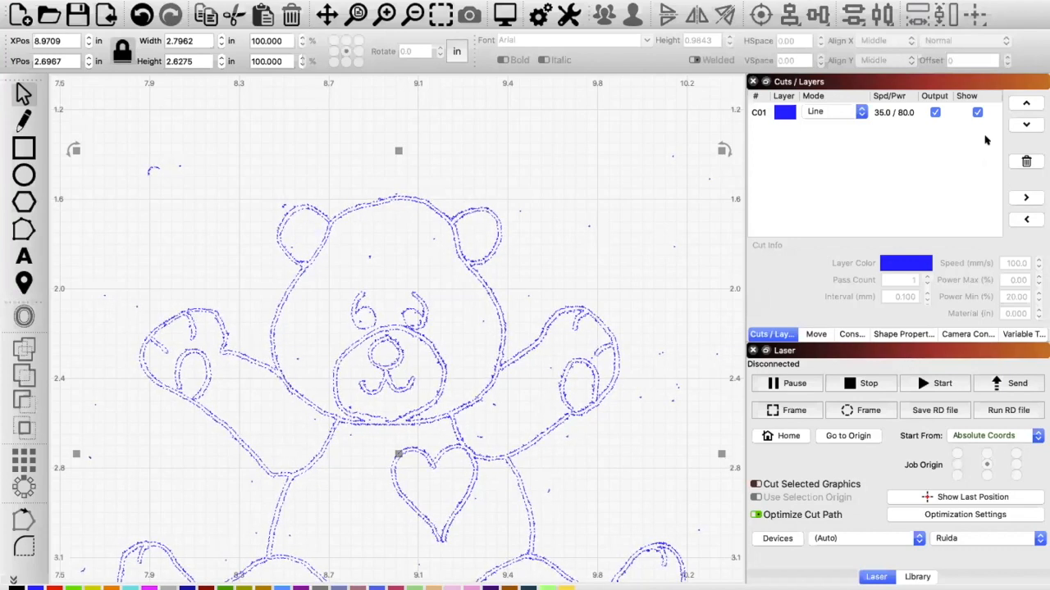
click(838, 119)
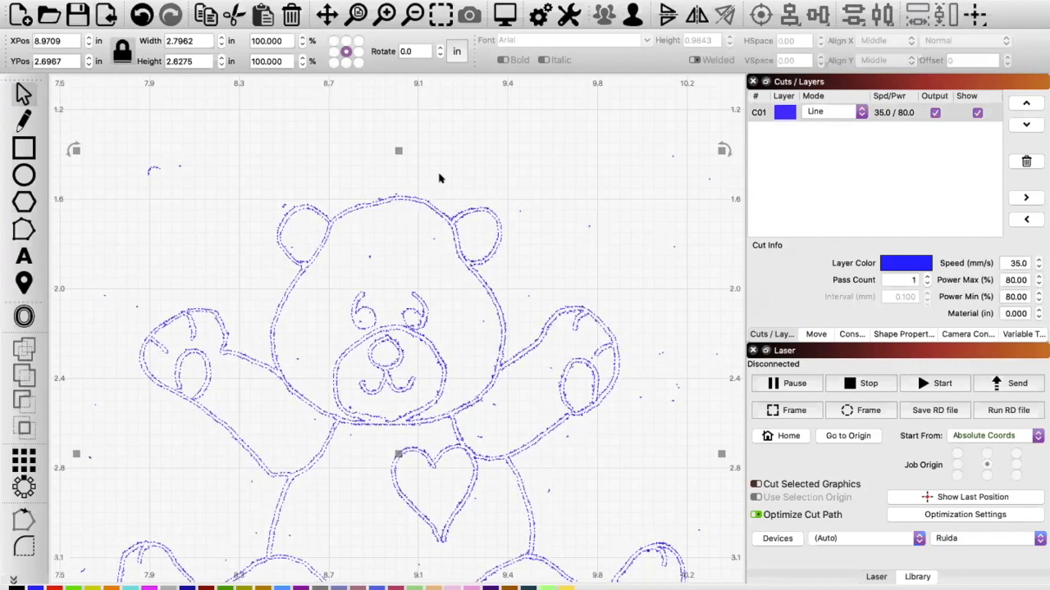
key(super+u)
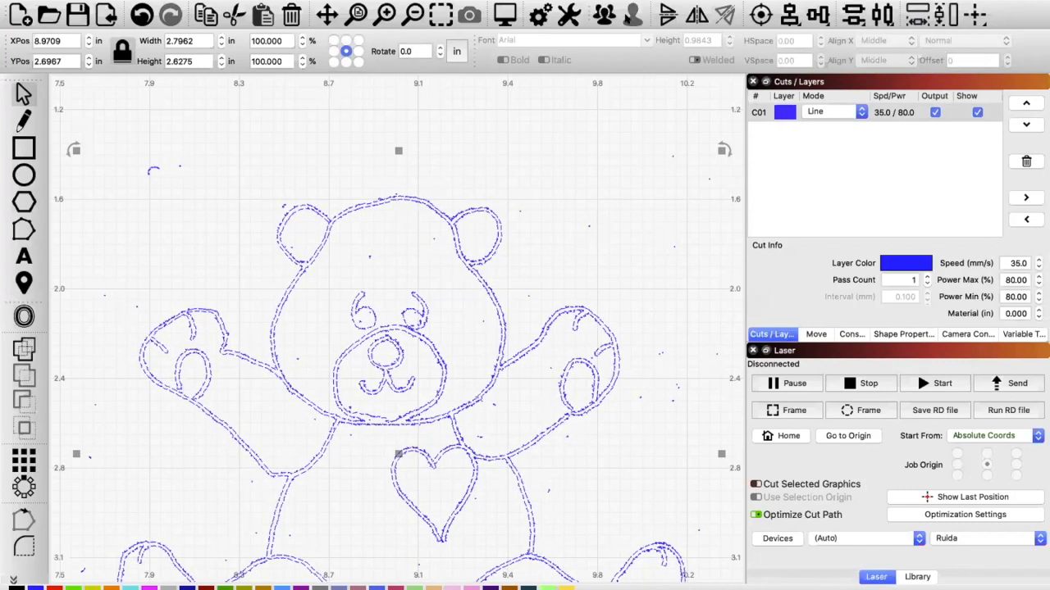
Step: Delete stray specks around the bear: one beside the right ear, those above the left paw and those beside the right paw
click(494, 164)
drag(597, 235, 573, 201)
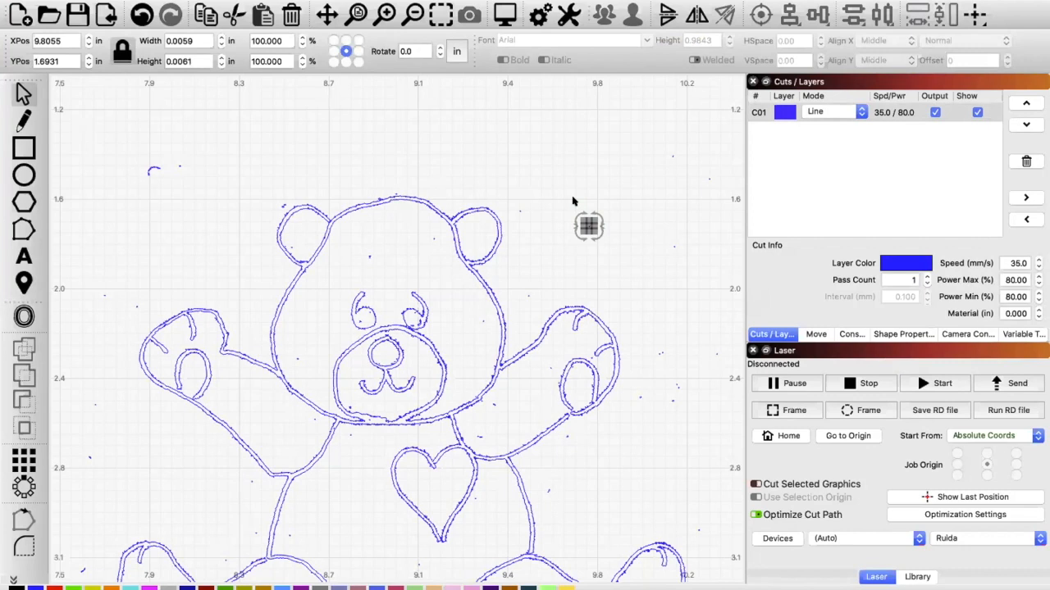
key(Delete)
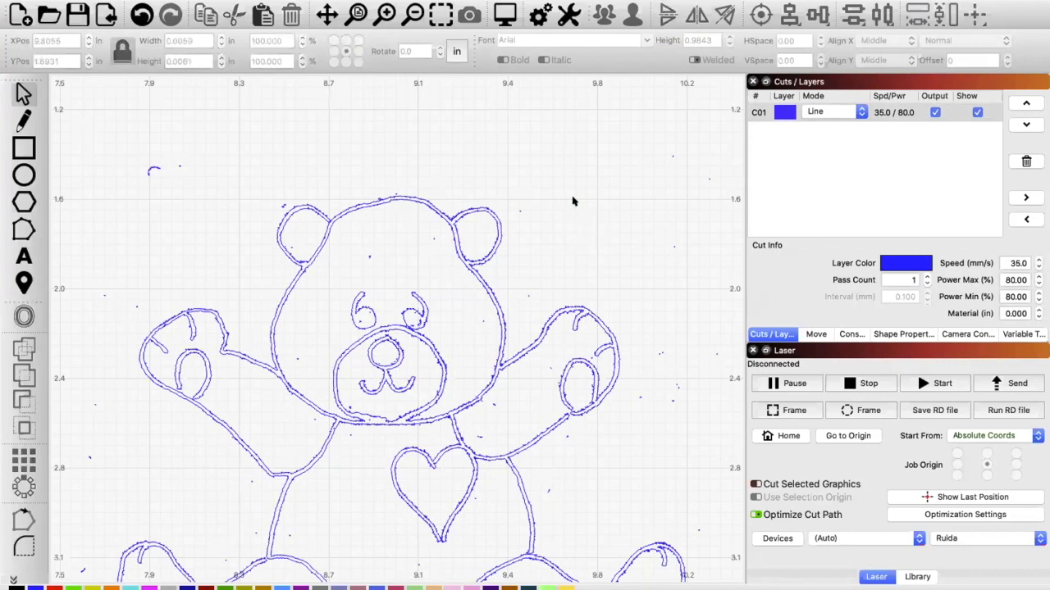
drag(211, 219, 113, 127)
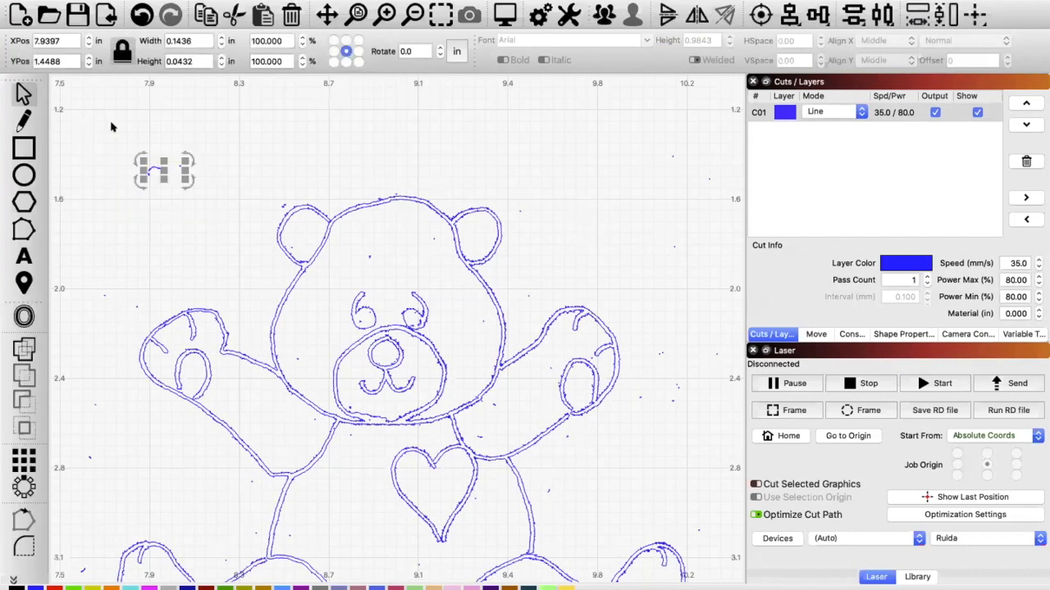
key(Delete)
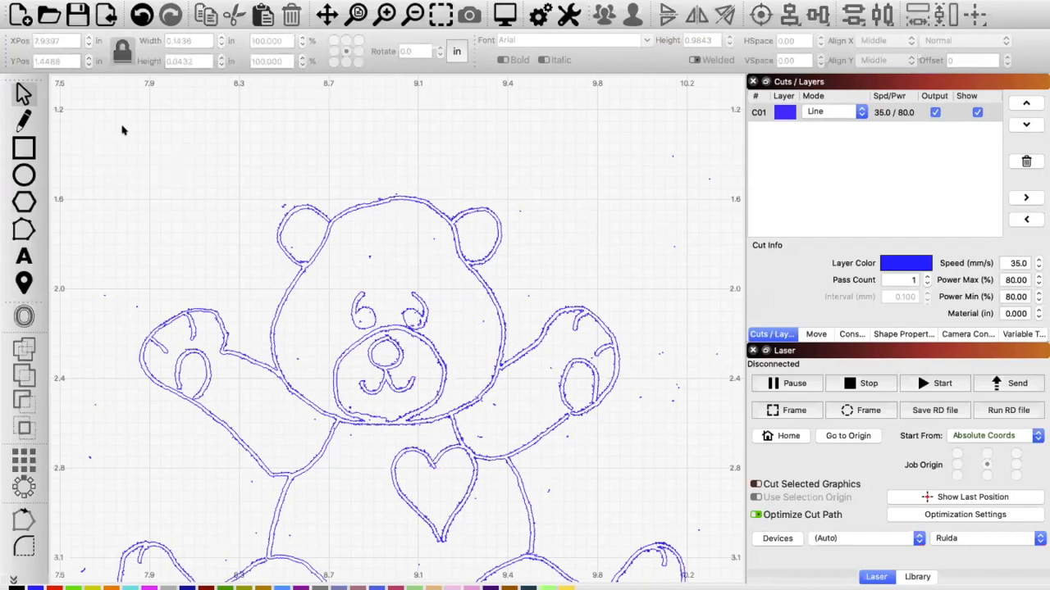
drag(707, 451, 646, 318)
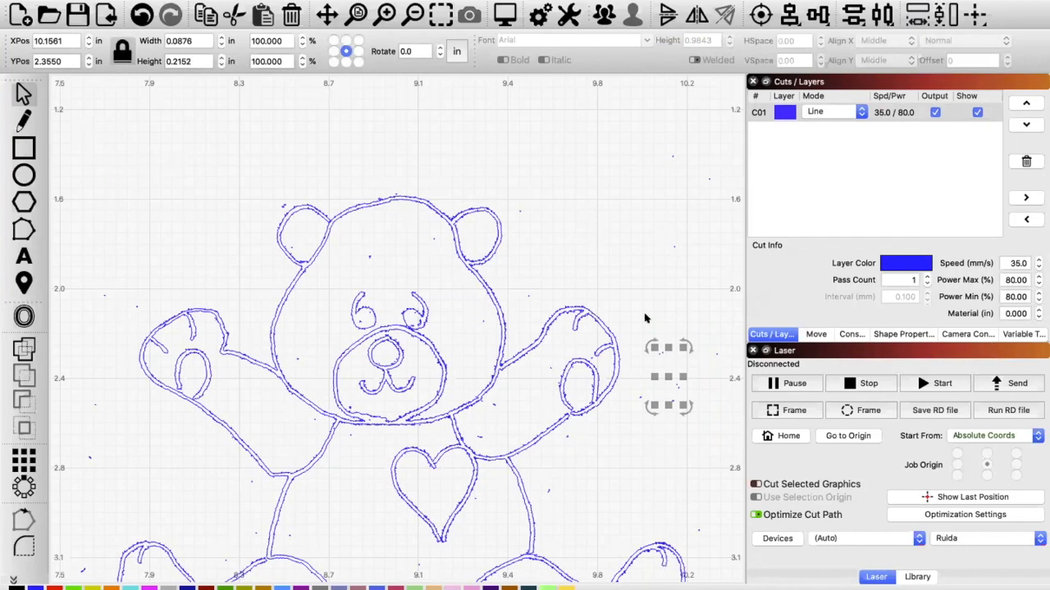
key(Delete)
drag(653, 435, 629, 386)
key(Delete)
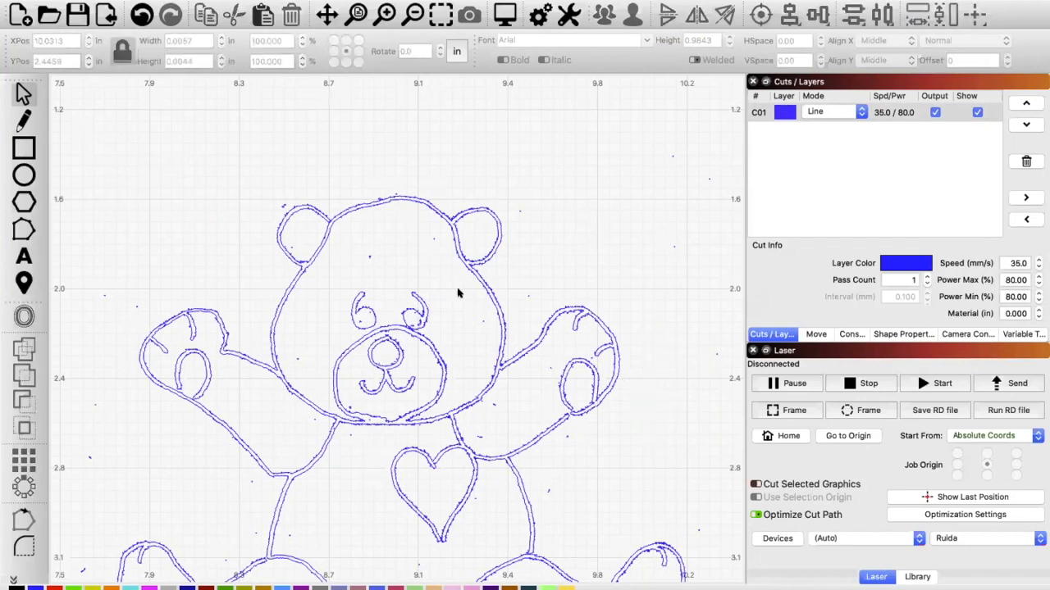
Step: Delete the stray speck on the bear's forehead and the small leftover shape in the eye on the right
drag(380, 267, 353, 237)
key(Delete)
scroll(390, 317, up, 6)
scroll(390, 317, up, 4)
click(493, 344)
key(Delete)
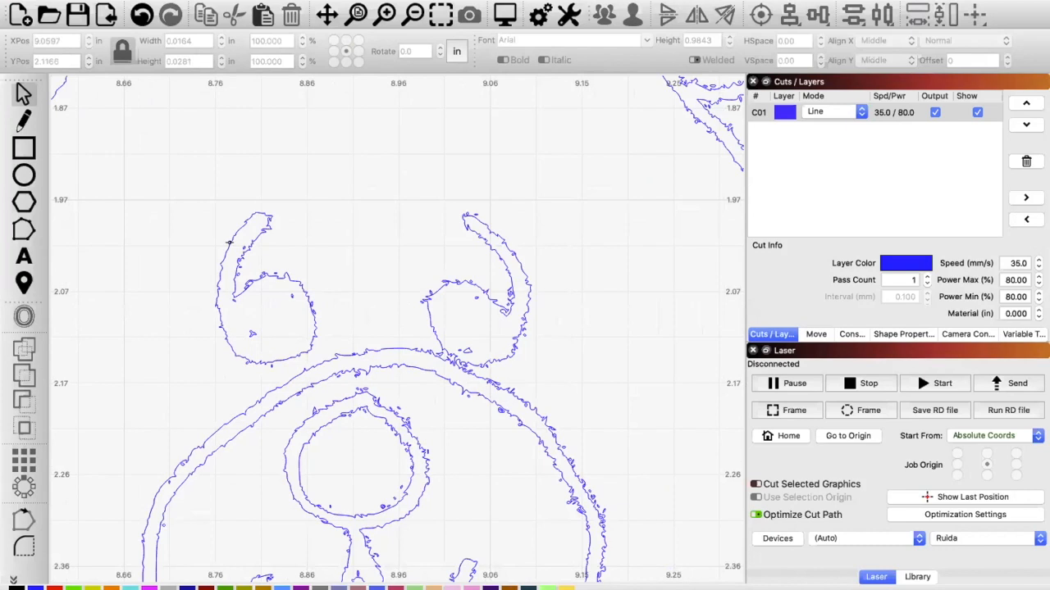
Step: Examine the traced edges and remaining specks around the bear's face, head and raised right arm
scroll(250, 350, down, 5)
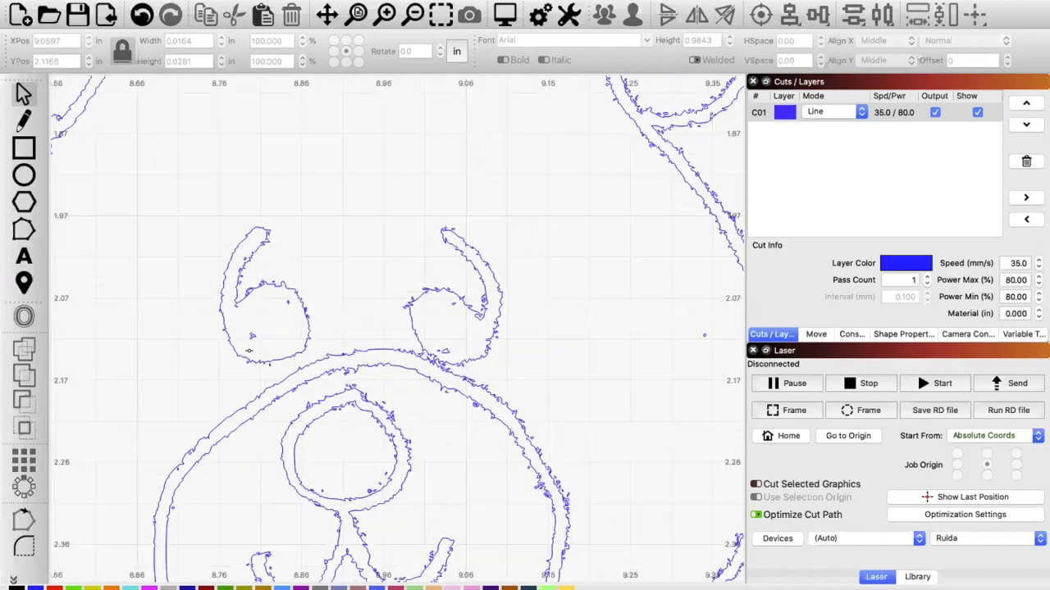
scroll(249, 350, down, 5)
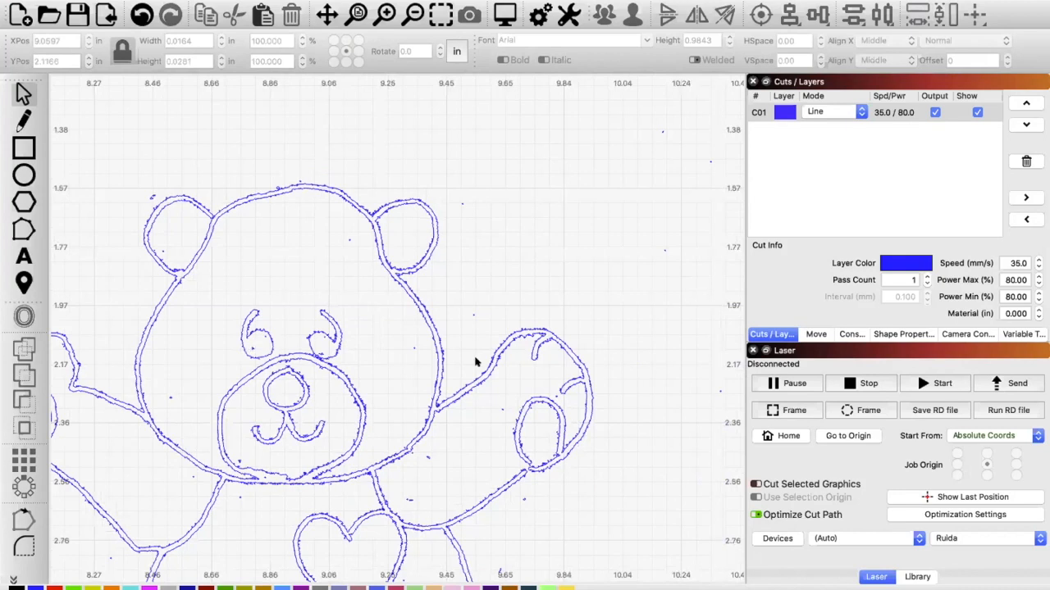
scroll(487, 355, down, 2)
scroll(486, 355, up, 6)
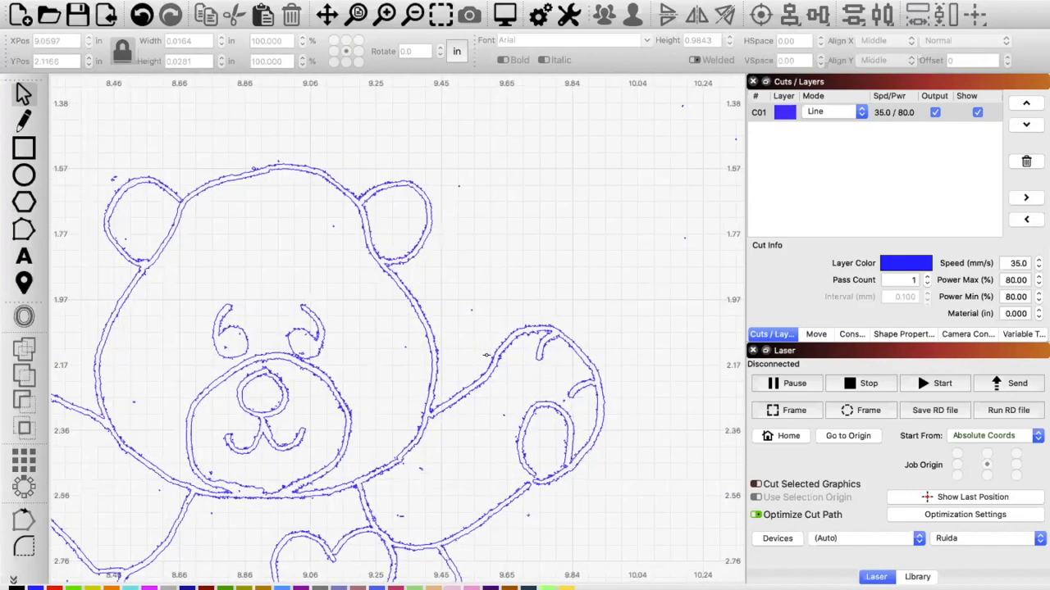
scroll(486, 355, up, 5)
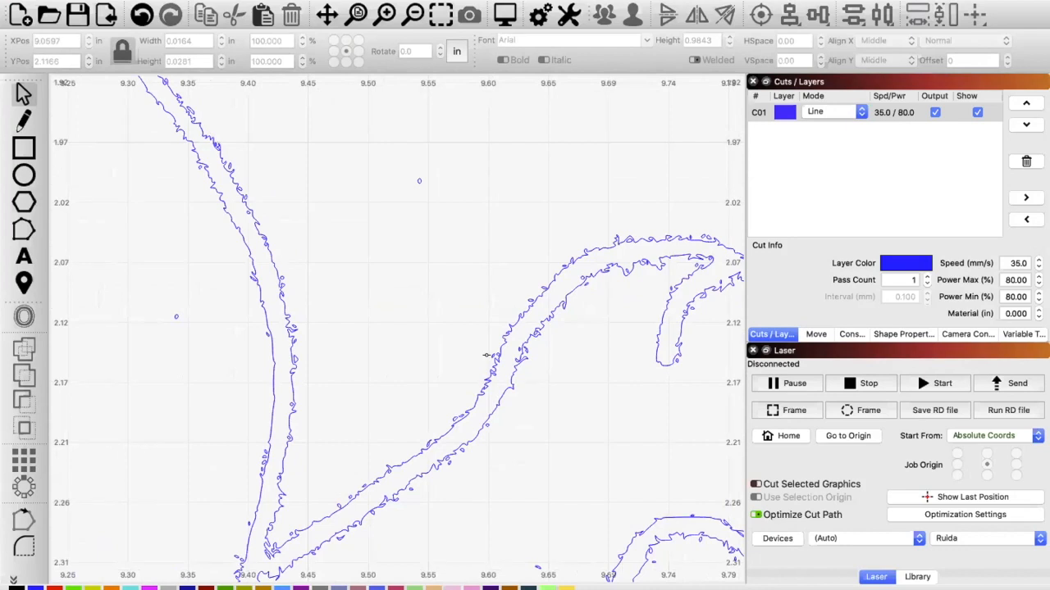
scroll(486, 355, down, 7)
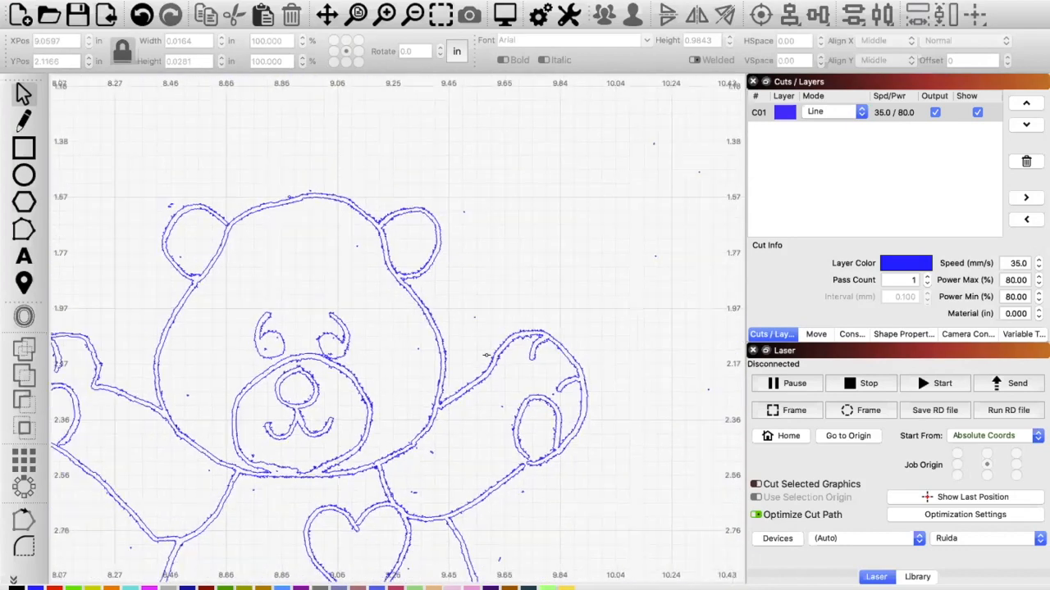
scroll(486, 355, down, 1)
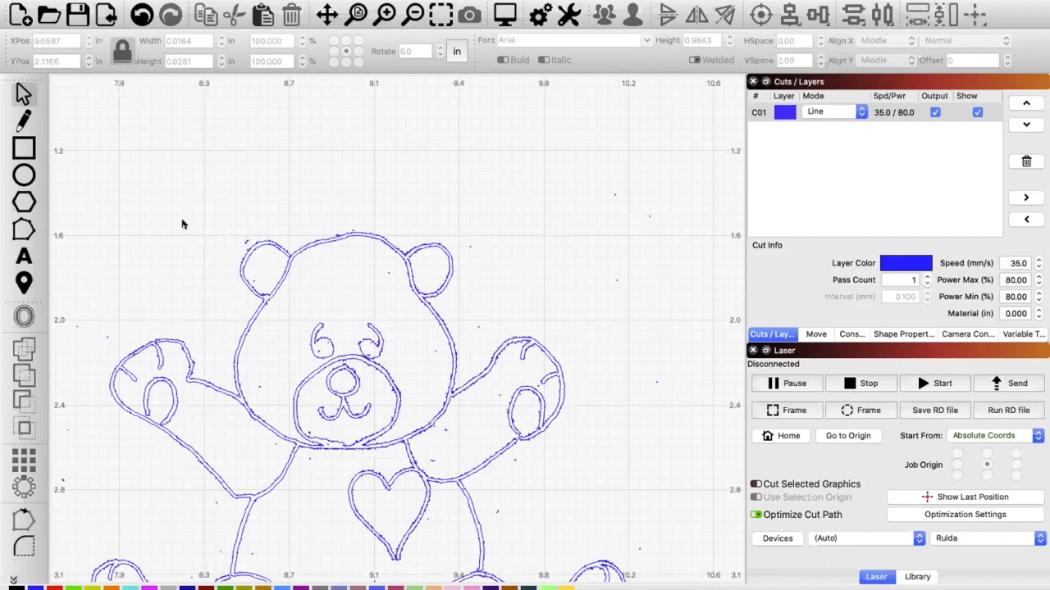
Step: Import the image Ornaments - 2.jpeg from the Ornament Elf for Dan folder
click(110, 21)
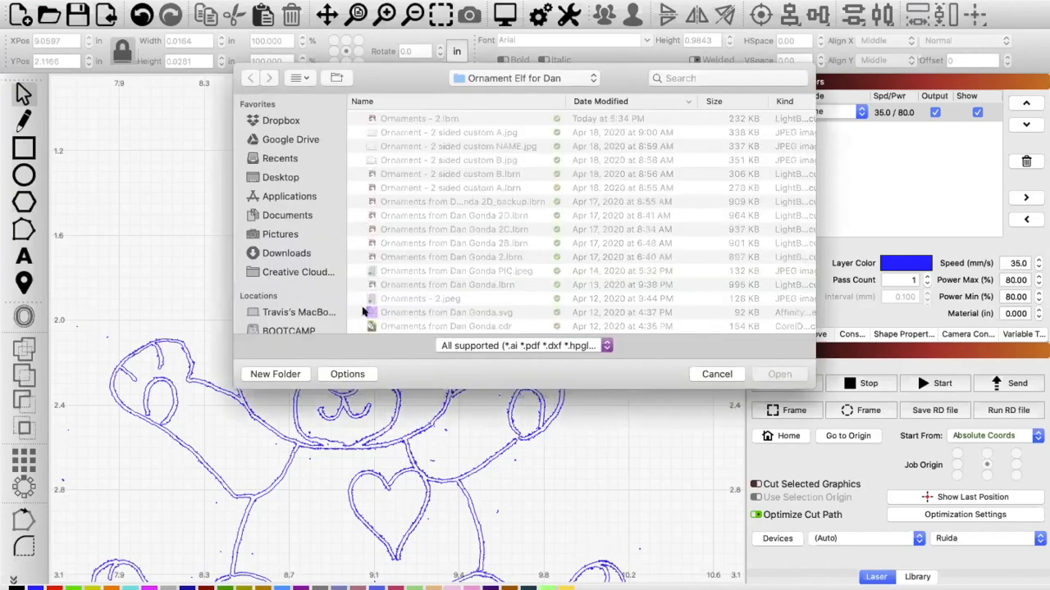
click(451, 300)
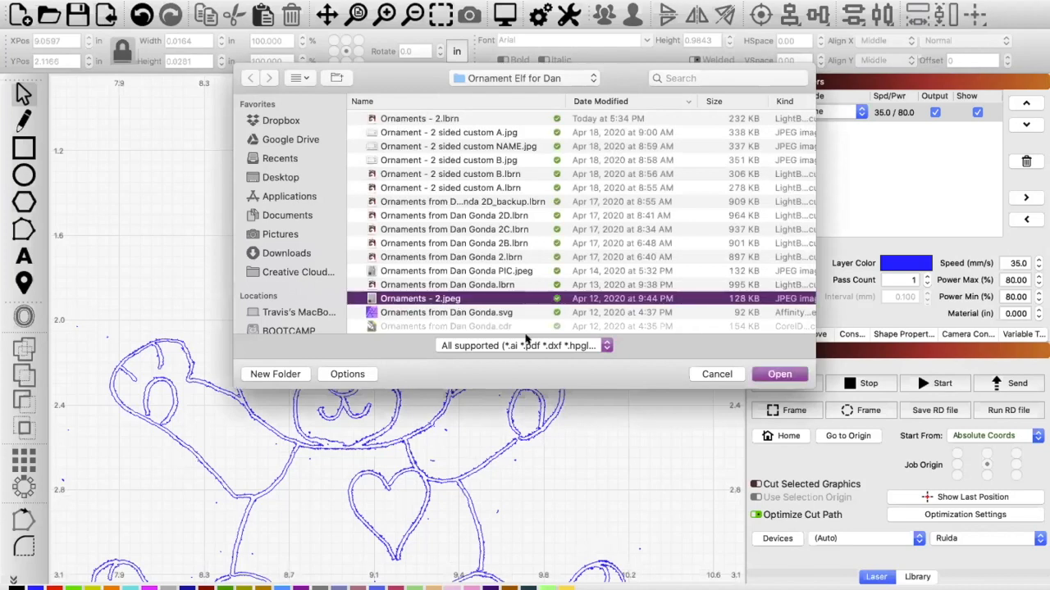
click(779, 375)
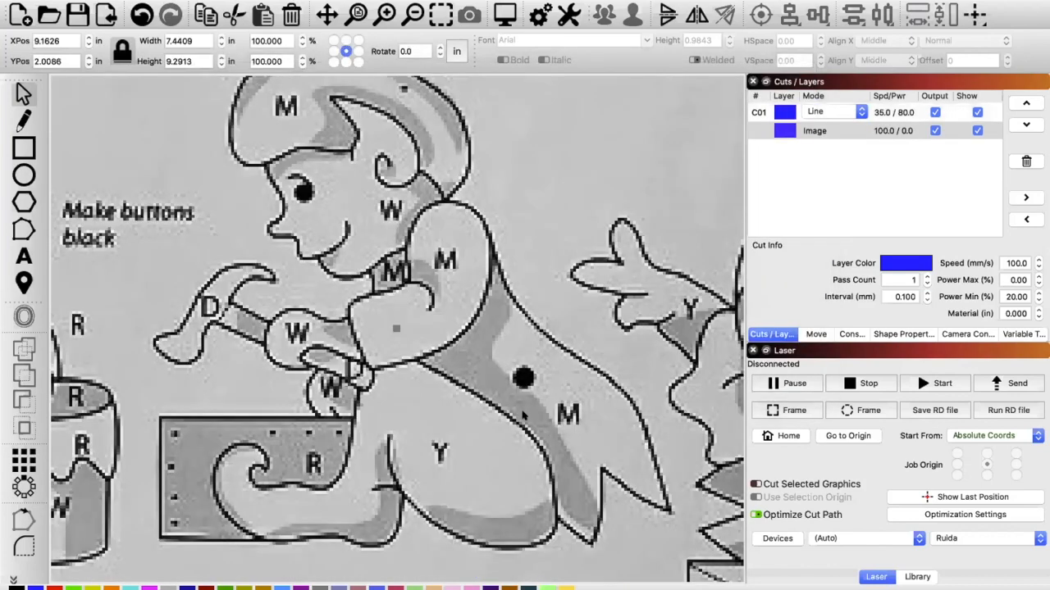
Step: Shift the imported grayscale ornament sheet so it sits beside the traced bear and remove the sheet from the workspace
scroll(523, 416, down, 5)
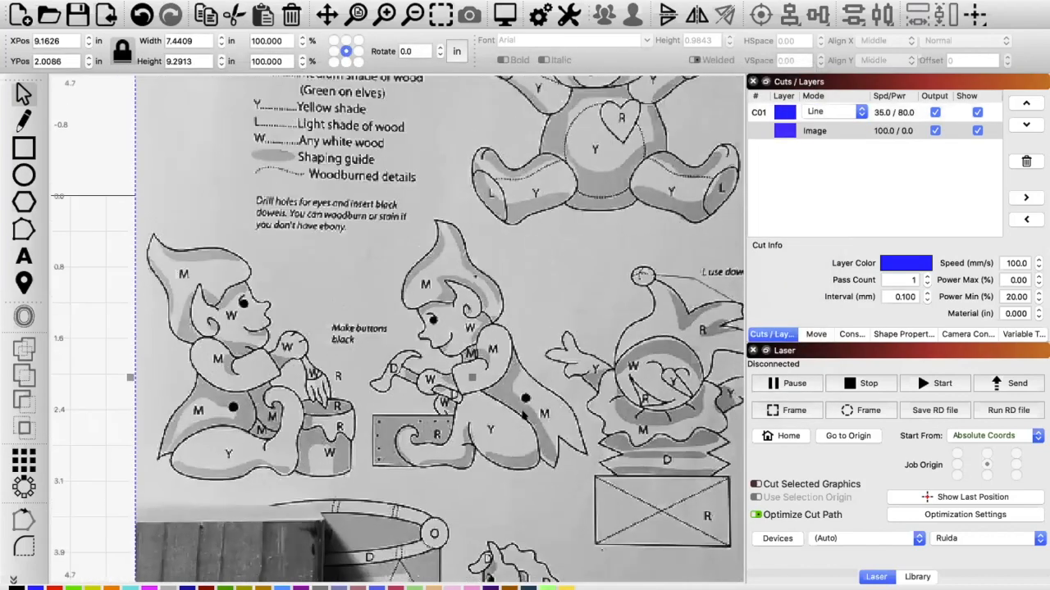
scroll(522, 416, down, 3)
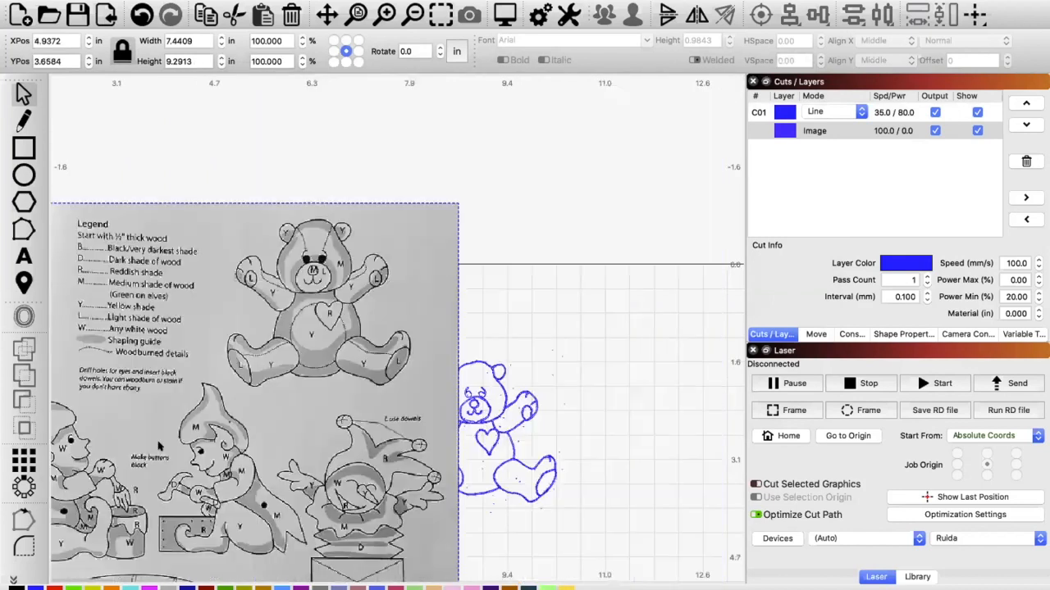
drag(149, 456, 142, 531)
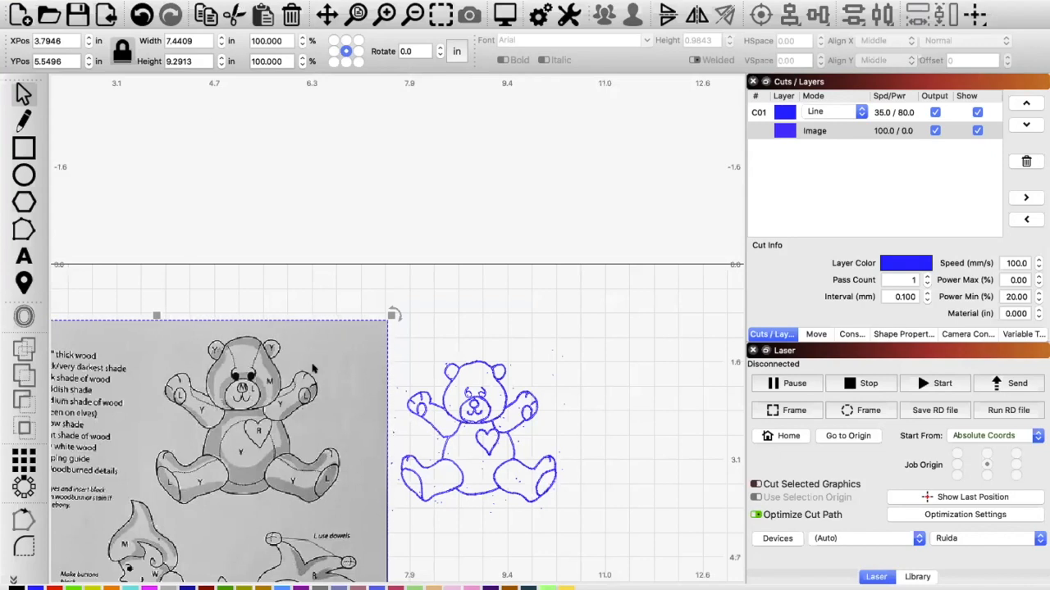
key(Delete)
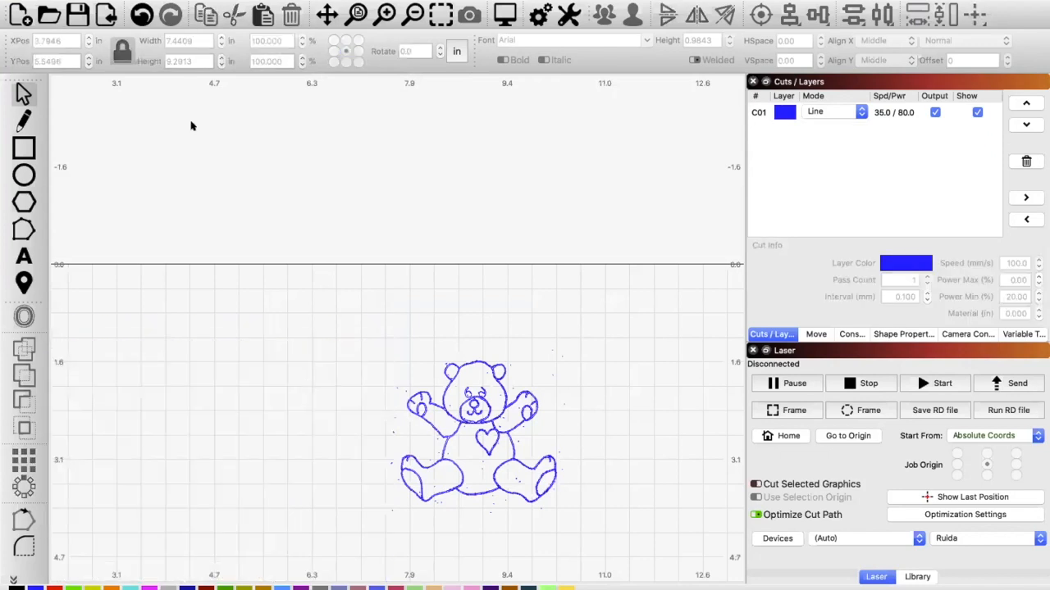
Step: Import Ornaments Example 1.png from the Ornament Elf for Dan folder and place its bear beside the traced bear
click(108, 12)
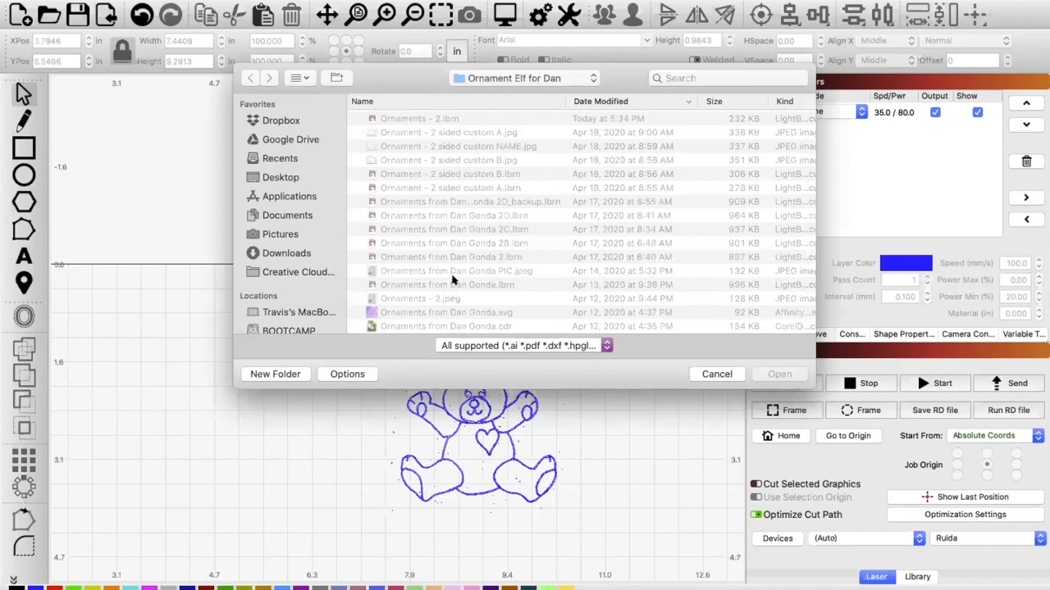
scroll(453, 279, down, 3)
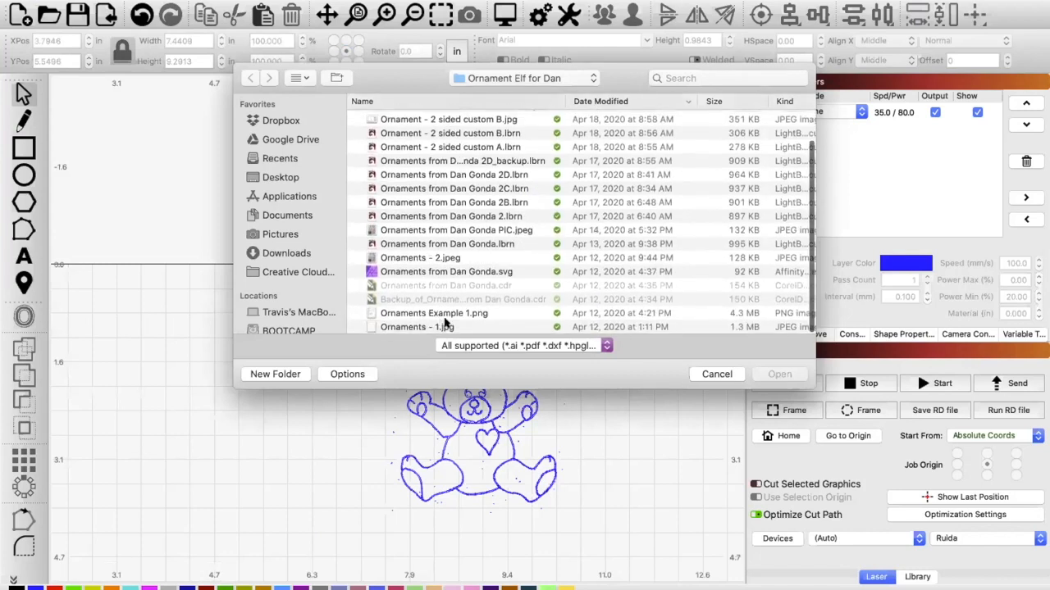
click(451, 314)
click(780, 374)
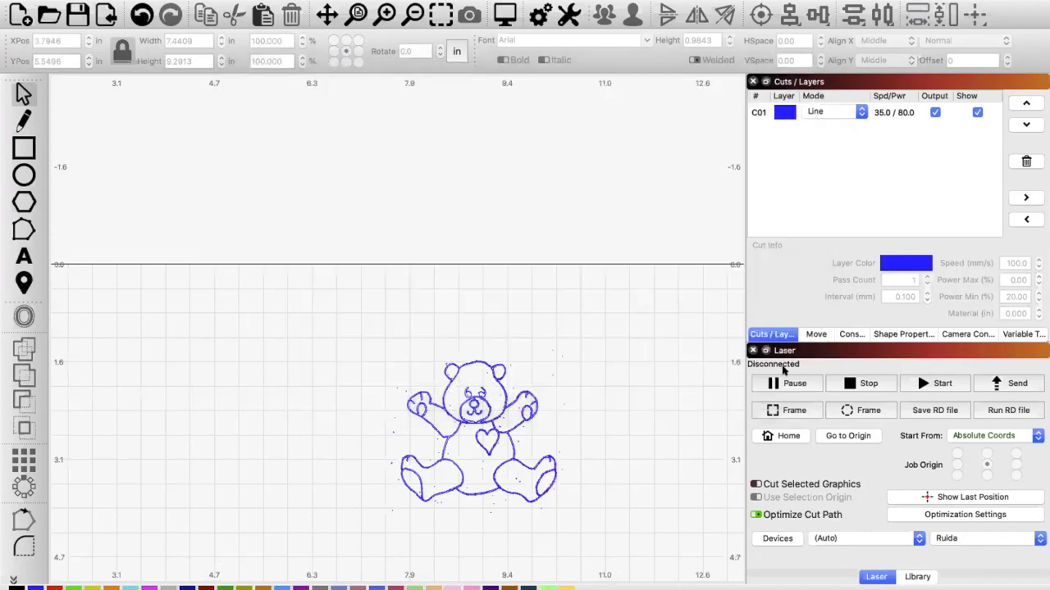
mouse_move(402, 343)
mouse_down()
mouse_move(171, 584)
mouse_move(194, 569)
mouse_up()
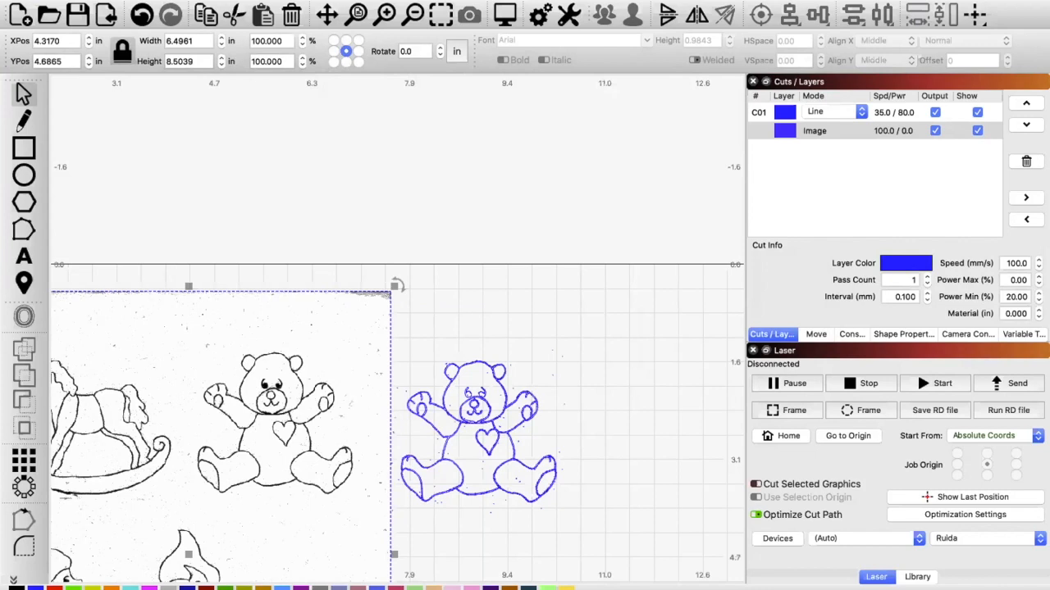
Step: Trace only the teddy bear on the black-and-white line-art sheet, with Sketch Trace enabled
click(176, 0)
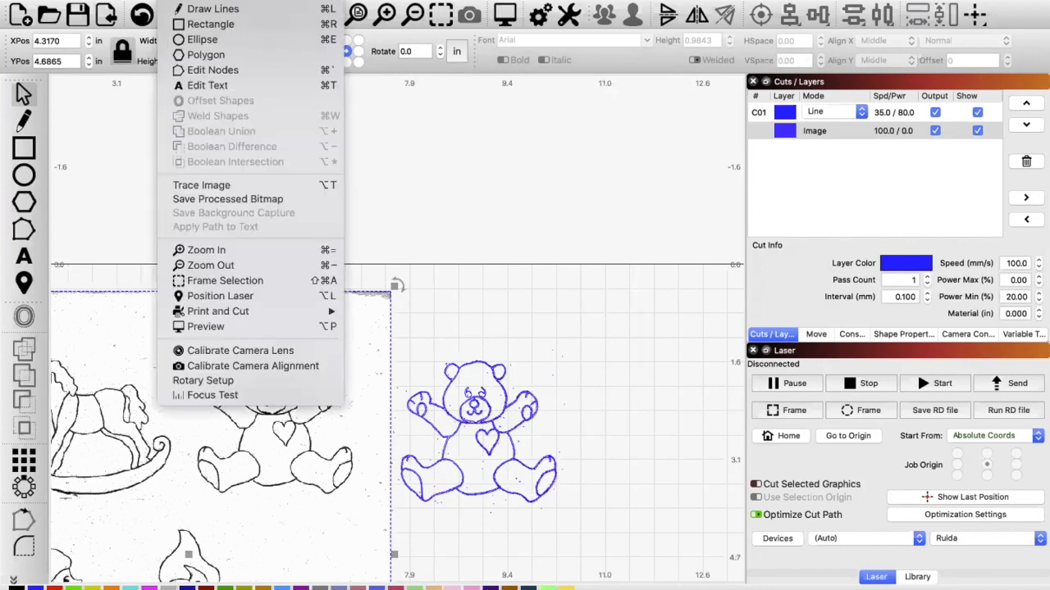
click(195, 182)
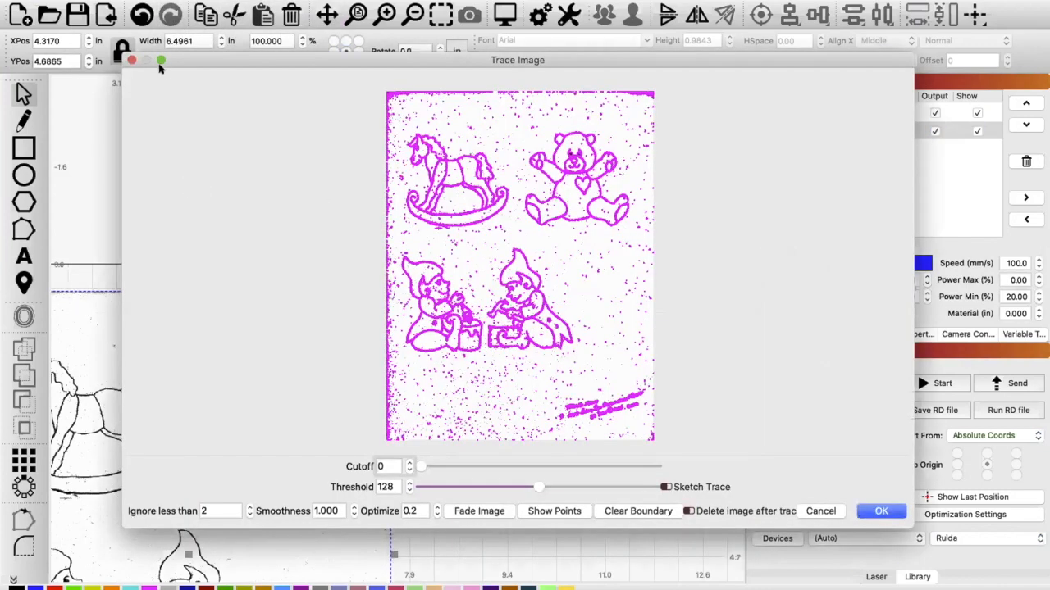
click(161, 60)
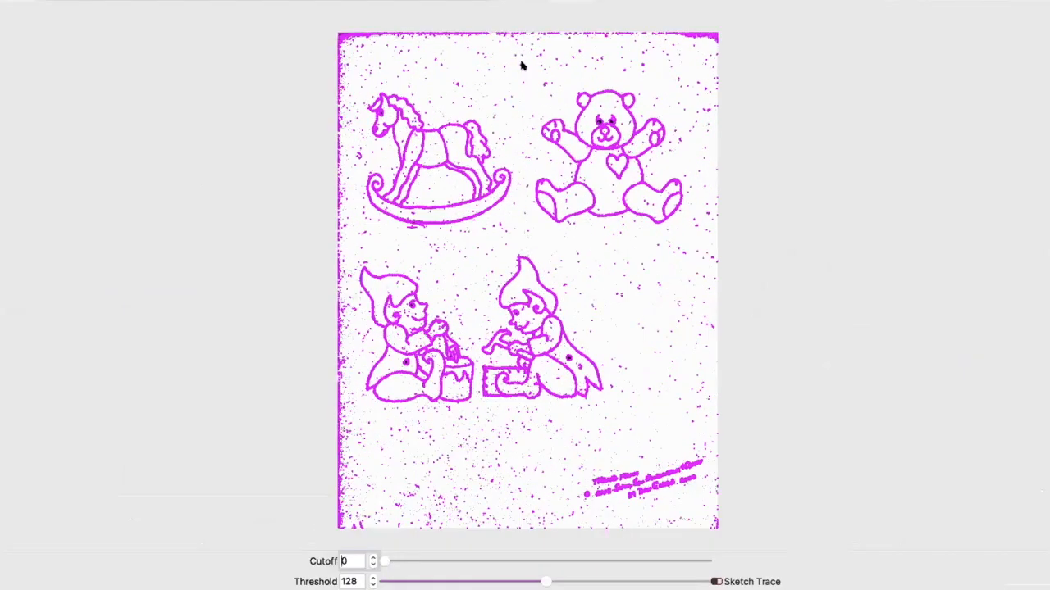
mouse_move(596, 174)
mouse_down()
mouse_move(665, 232)
mouse_move(691, 236)
mouse_up()
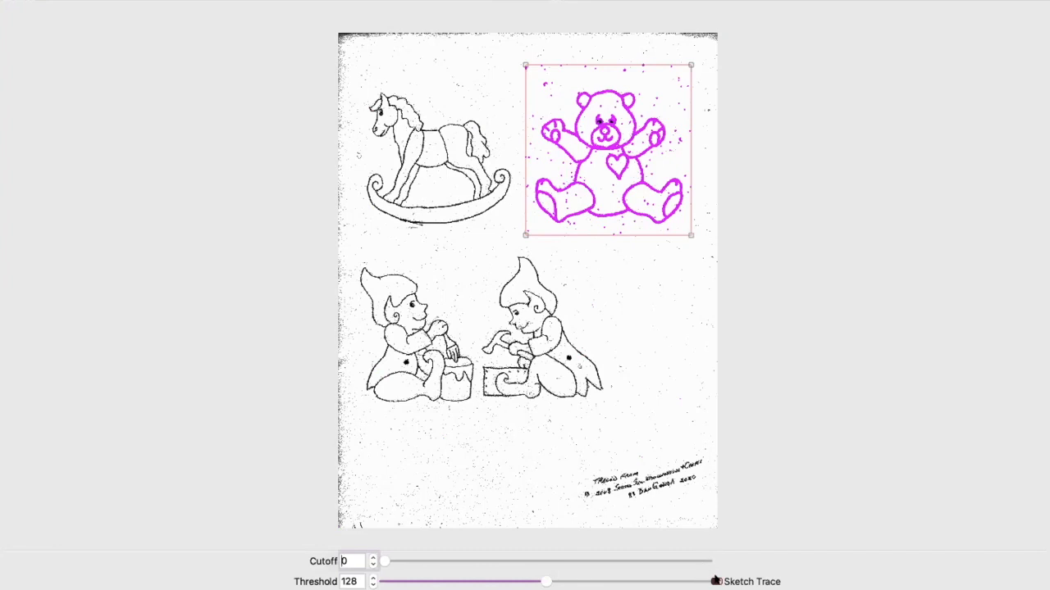
click(716, 582)
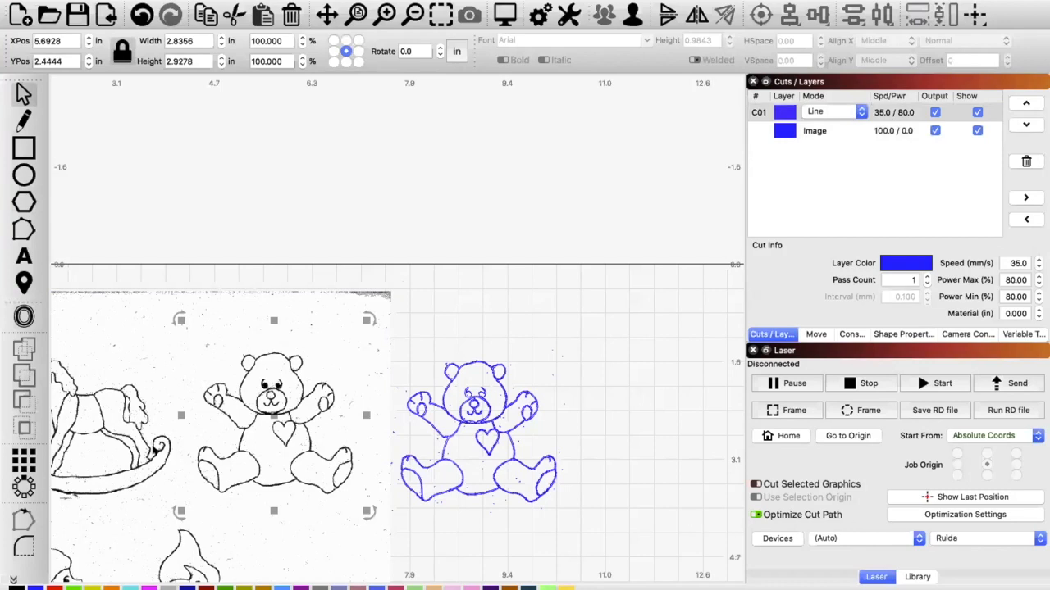
Step: Move the line-art source image away from the new bear trace and delete the image
click(165, 464)
mouse_move(166, 465)
mouse_down()
mouse_move(248, 482)
mouse_move(489, 473)
mouse_move(566, 379)
mouse_move(557, 371)
mouse_up()
key(Delete)
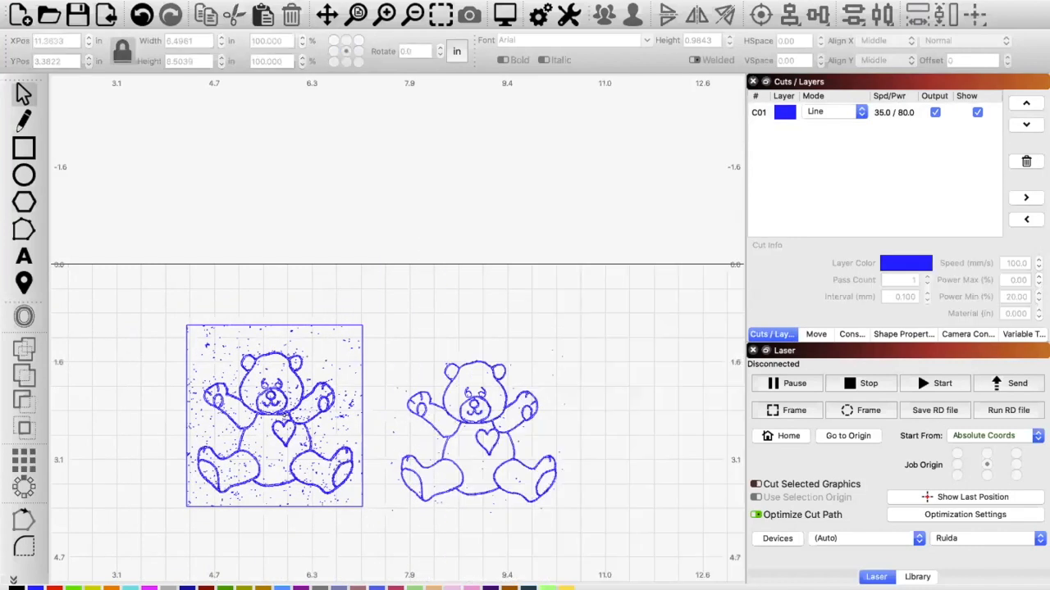
Step: Examine the Sketch Trace result's edges and stray specks around the bear's face, heart and raised arm
scroll(283, 416, up, 5)
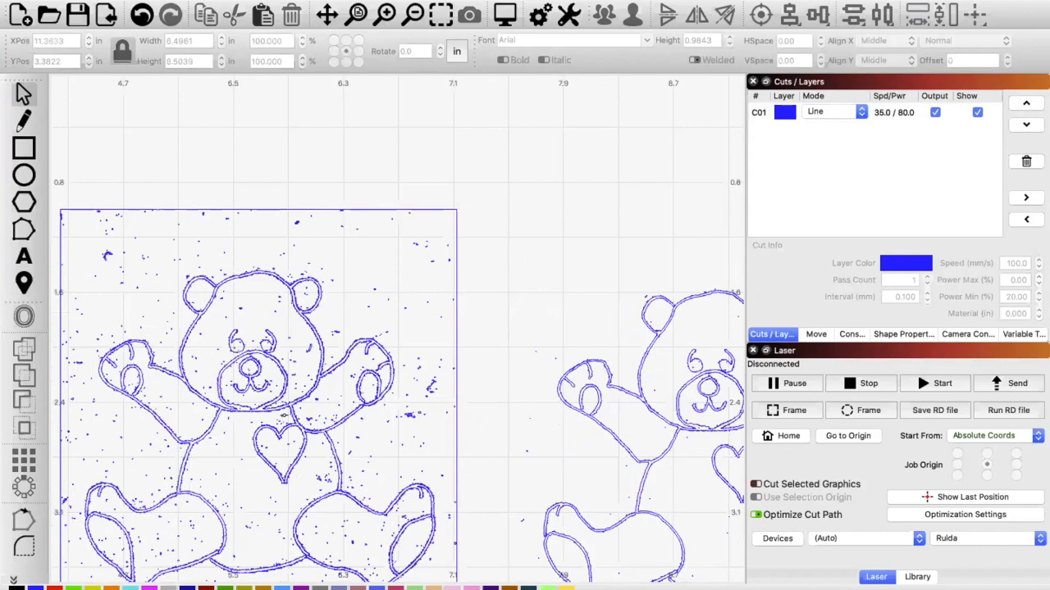
scroll(283, 415, up, 6)
scroll(283, 416, down, 3)
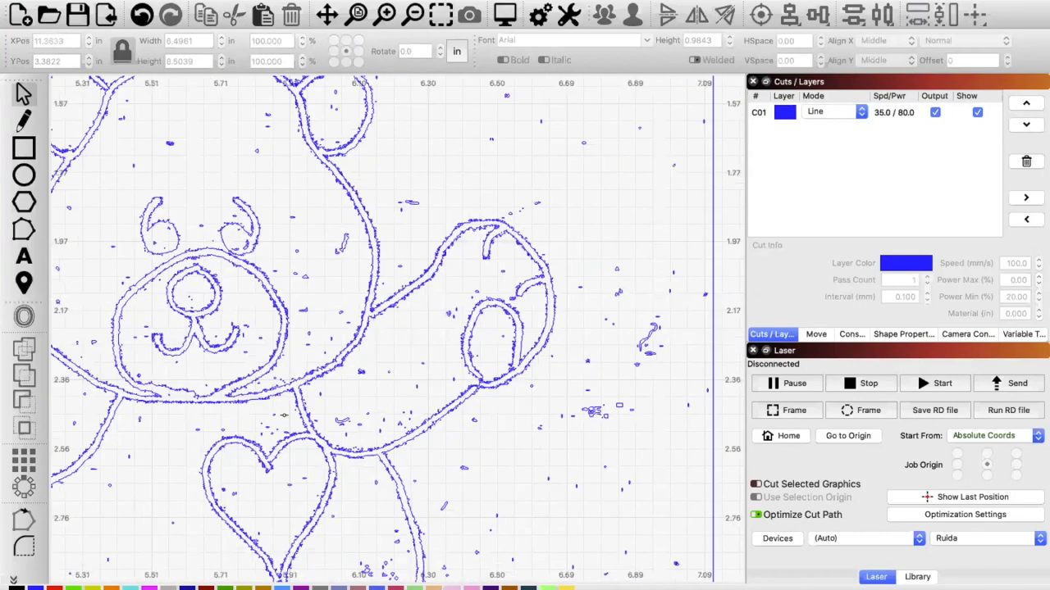
scroll(283, 416, down, 2)
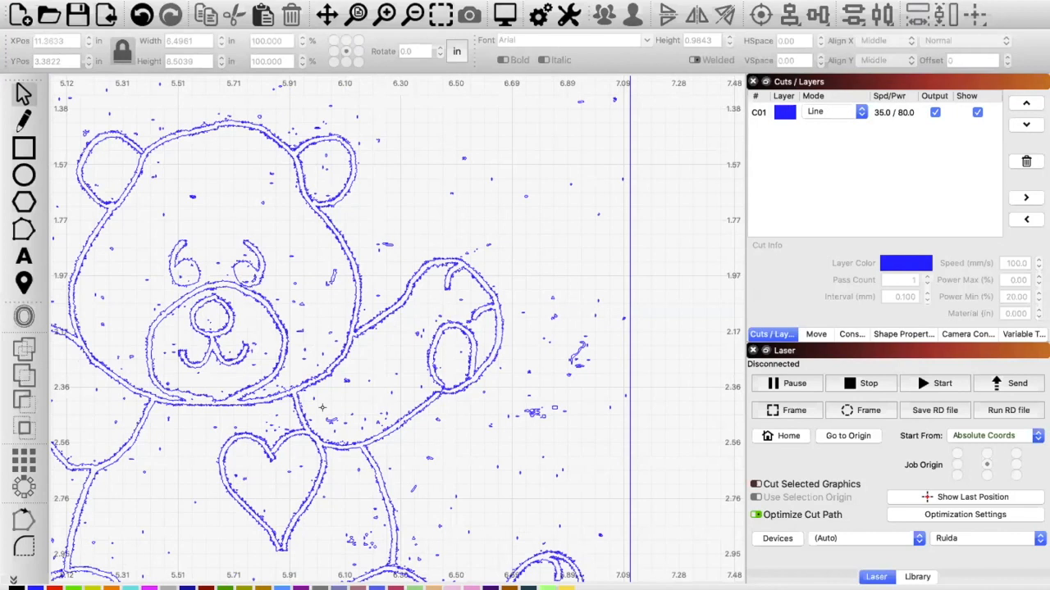
scroll(322, 407, down, 2)
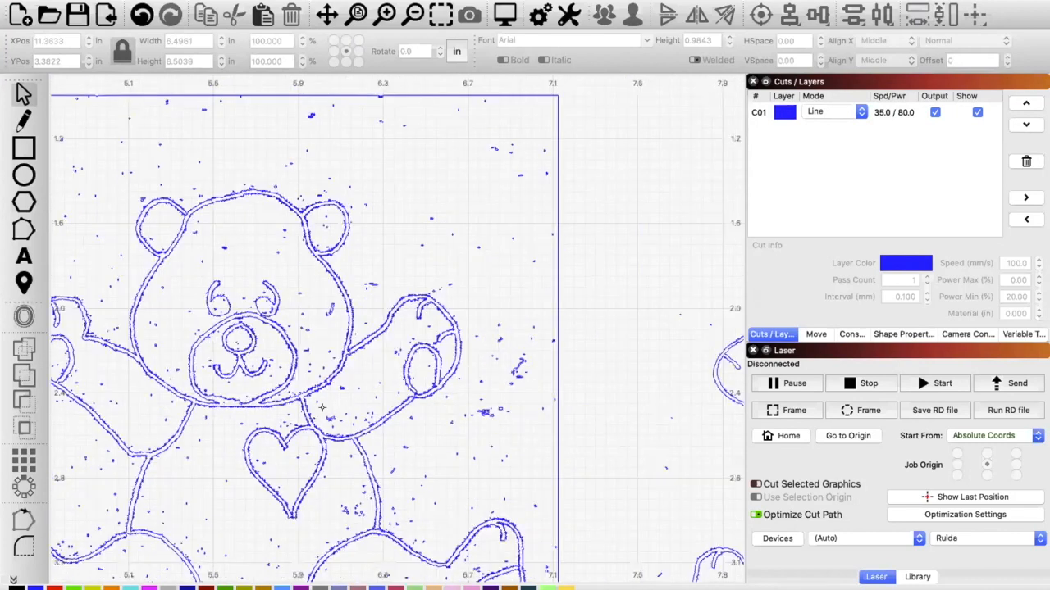
scroll(322, 408, down, 2)
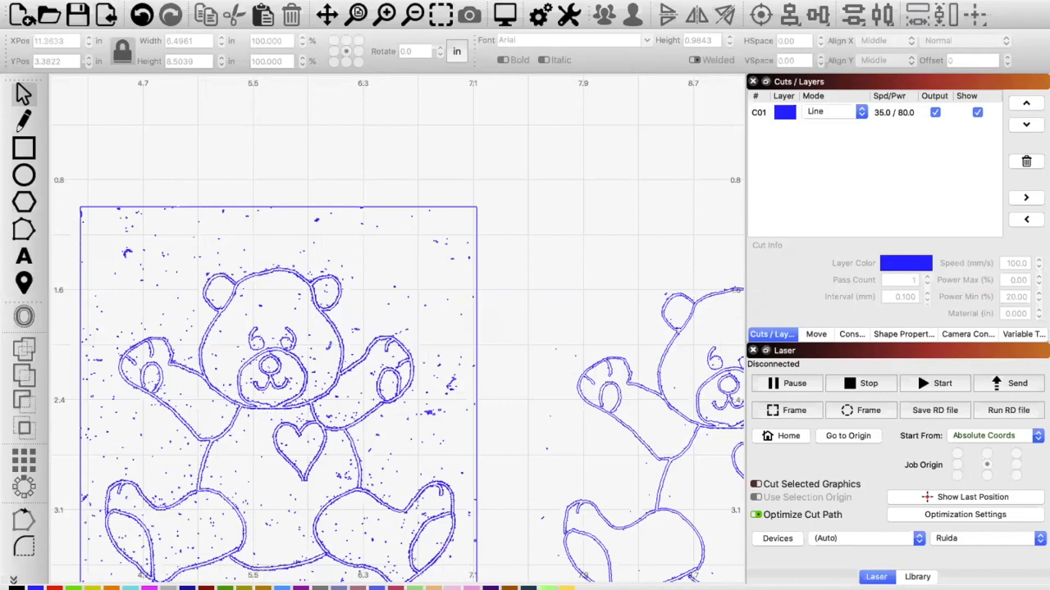
Step: Start a new project without saving the current one and import the image Ornaments - 2.jpeg
click(20, 13)
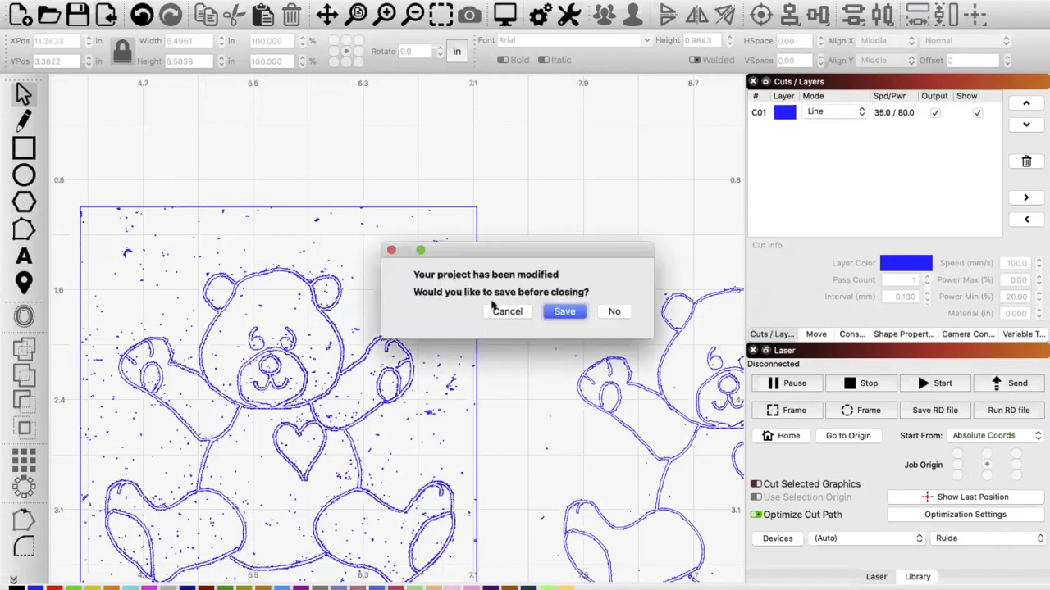
click(613, 311)
click(103, 11)
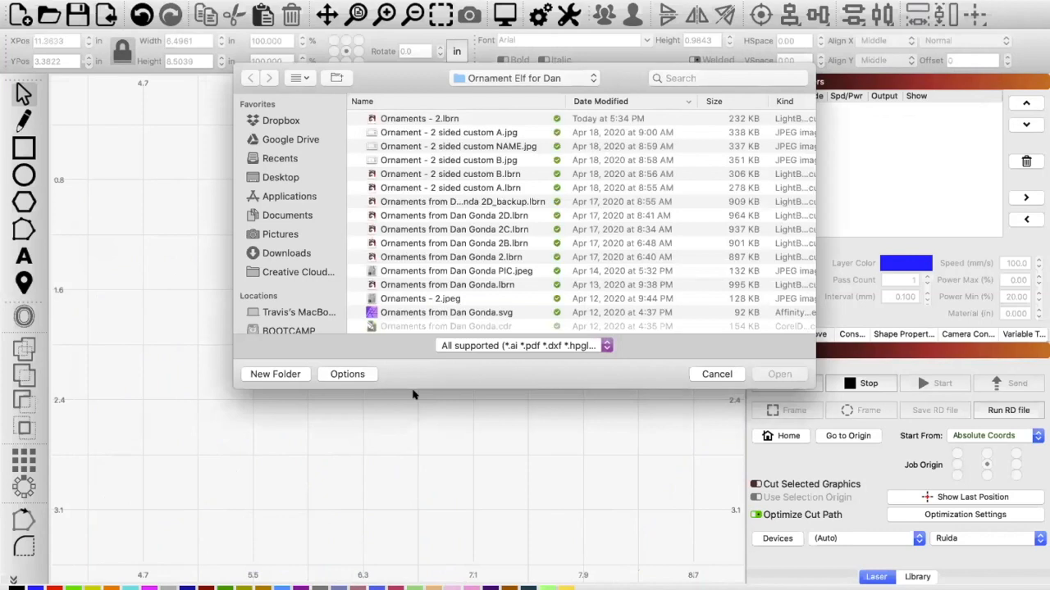
key(XF86AudioLowerVolume)
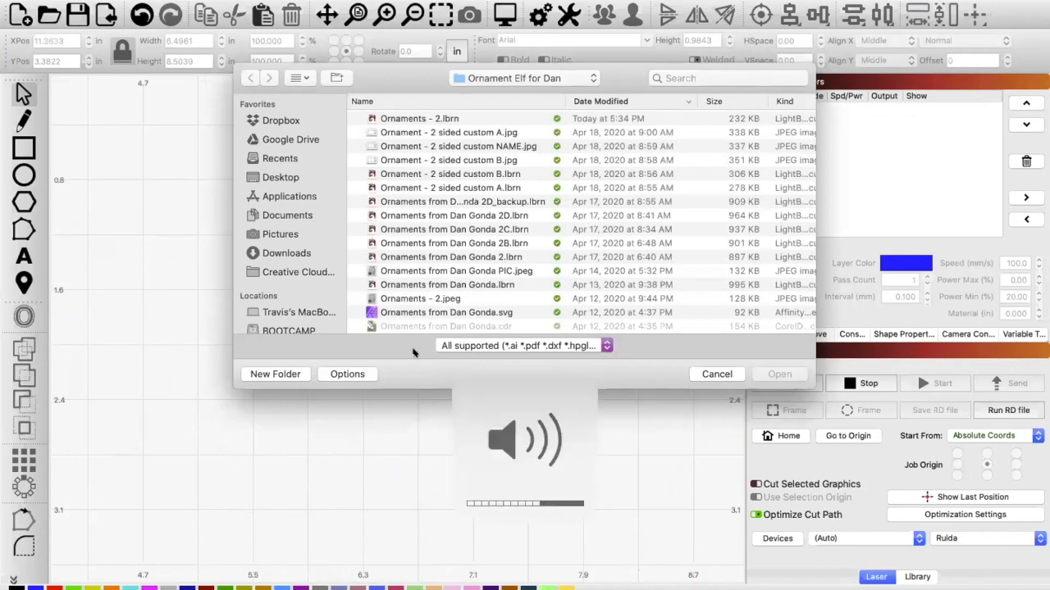
double_click(435, 300)
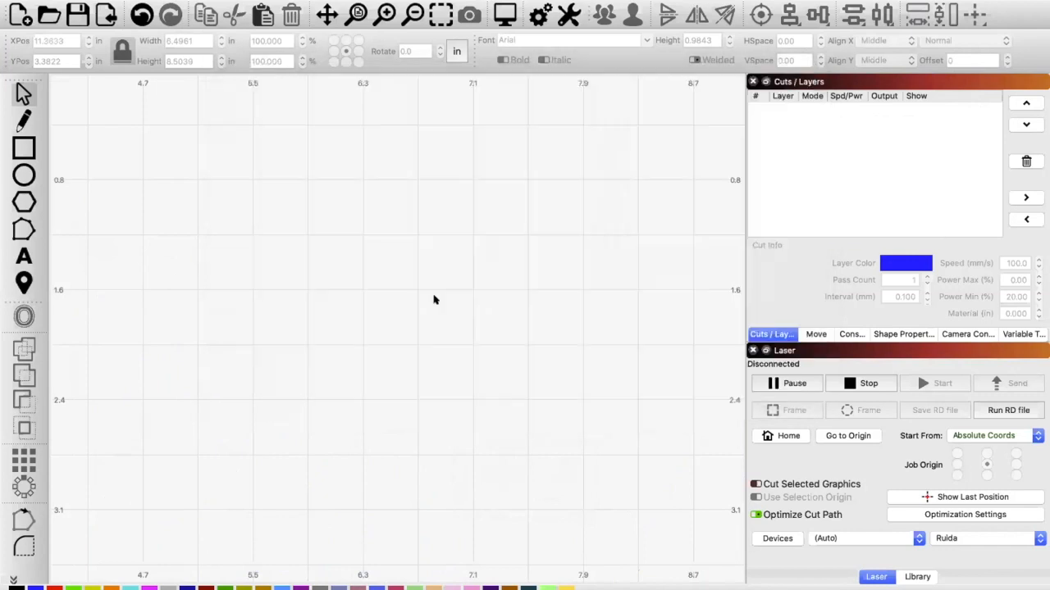
Step: Move the imported sheet to about X 5.66 in, Y 4.91 in so its teddy bear lies within the work area
scroll(434, 392, down, 2)
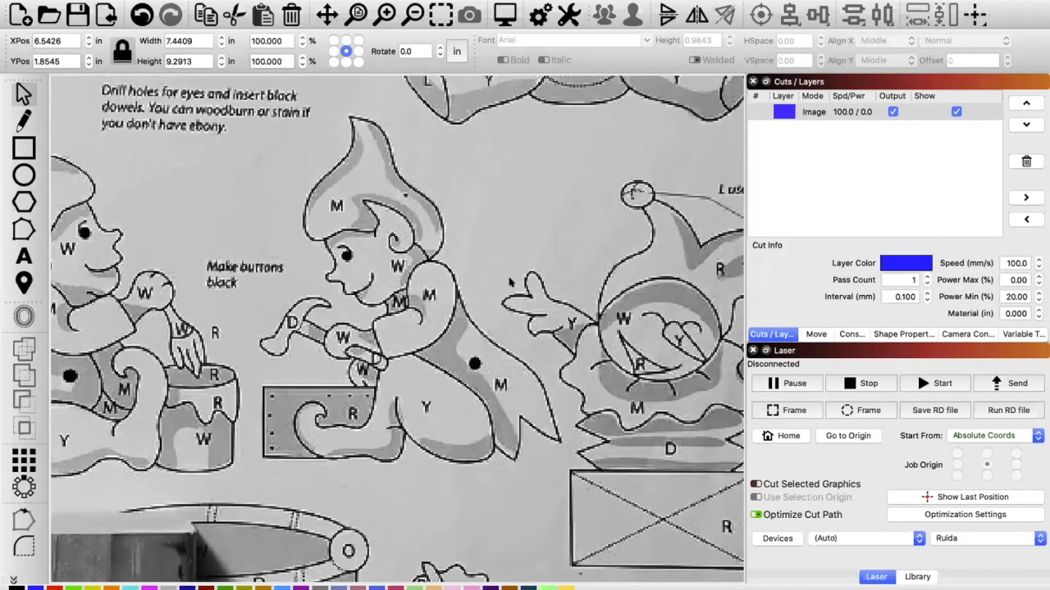
drag(509, 278, 426, 477)
mouse_move(485, 314)
mouse_down()
mouse_move(446, 540)
mouse_move(455, 510)
mouse_up()
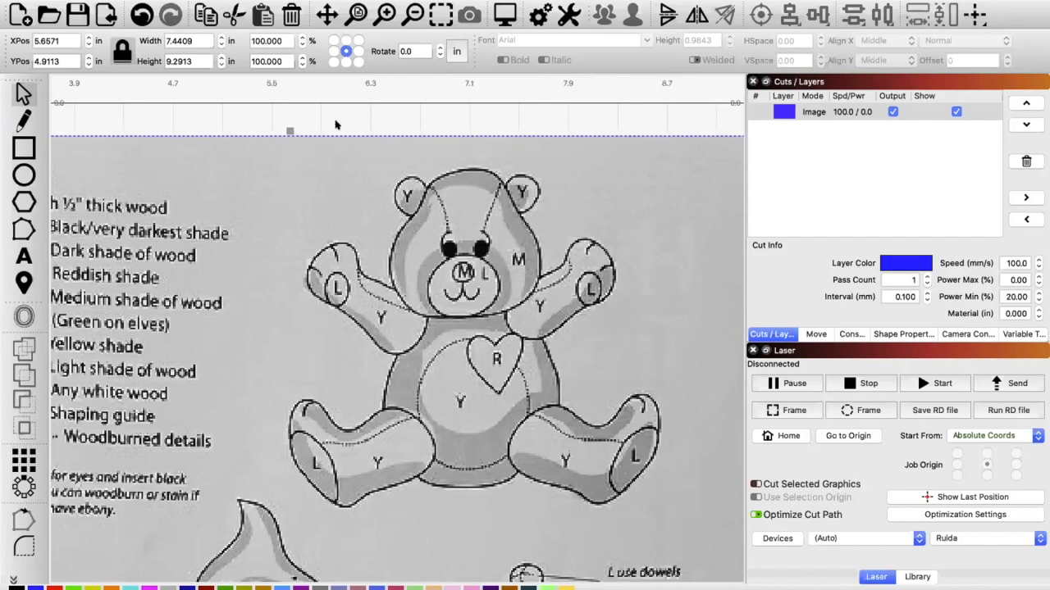
Step: Start Trace Image on the imported sheet and limit the trace boundary to the teddy bear
click(177, 1)
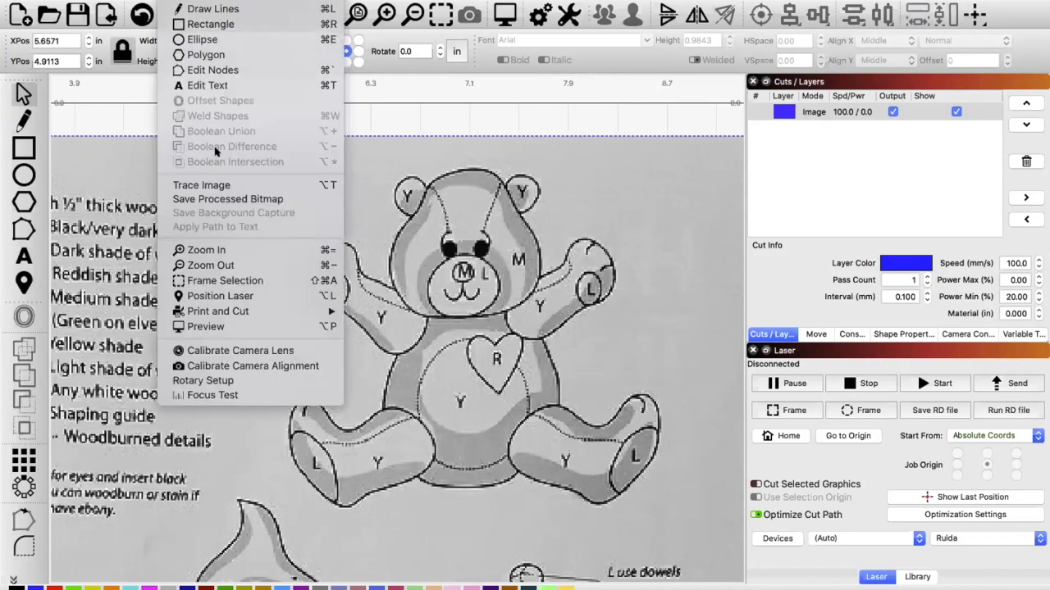
click(226, 185)
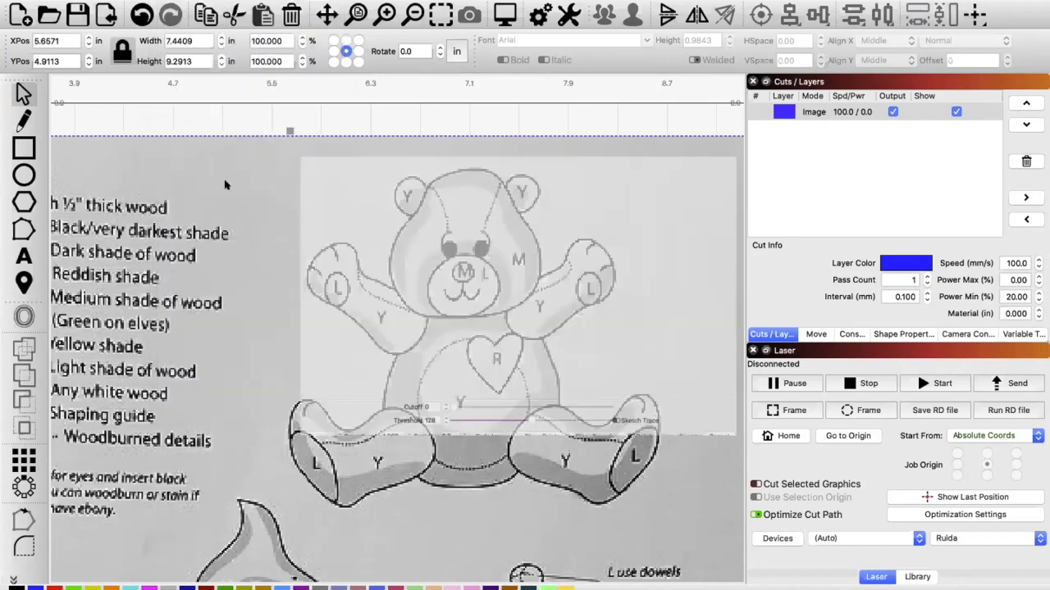
mouse_move(529, 143)
mouse_down()
mouse_move(600, 249)
mouse_move(647, 237)
mouse_move(632, 235)
mouse_up()
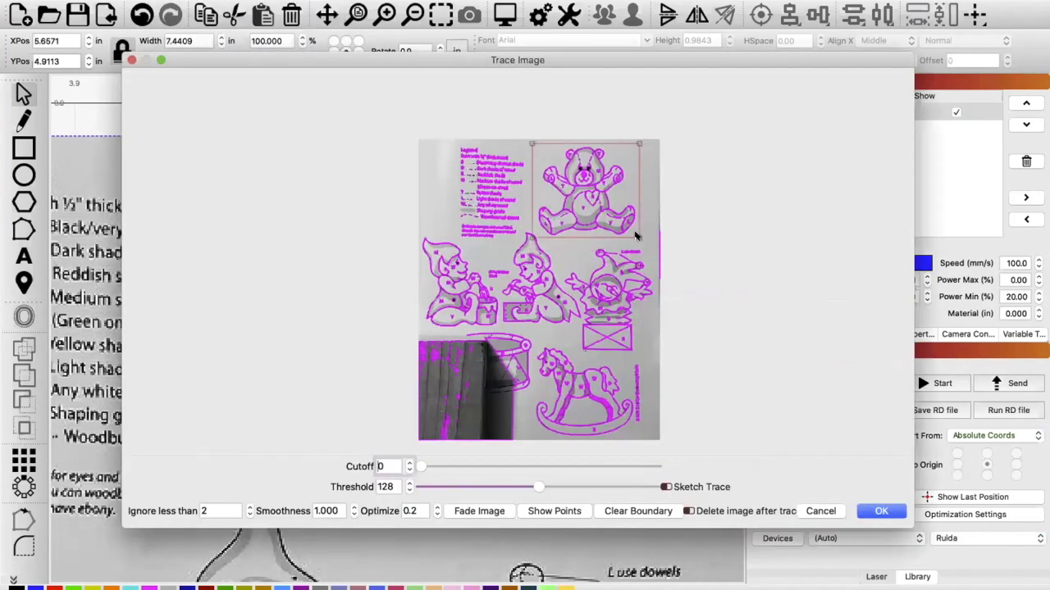
drag(529, 234, 532, 233)
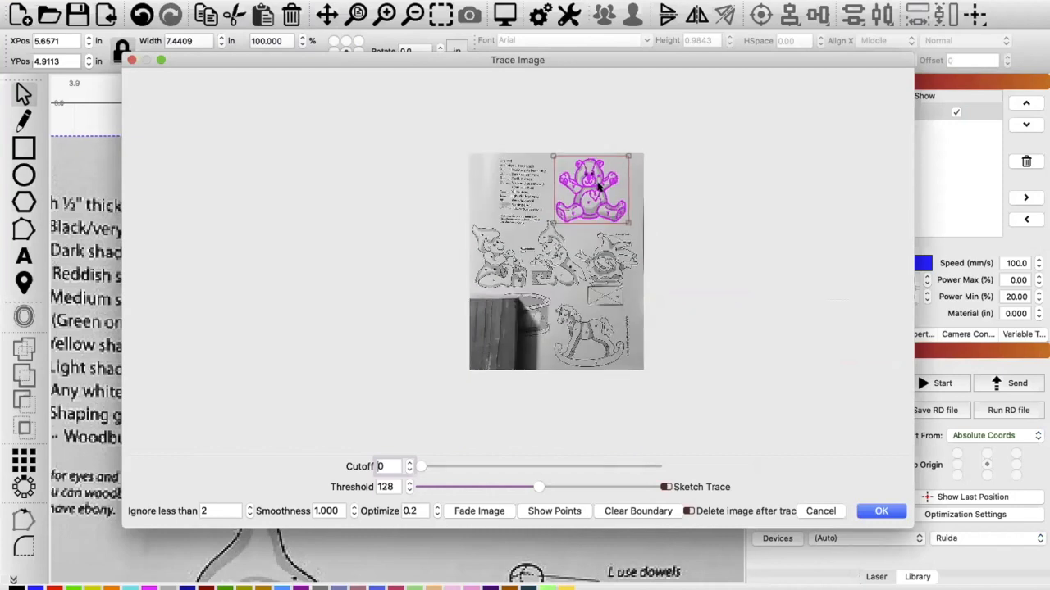
scroll(599, 187, up, 6)
scroll(599, 187, up, 1)
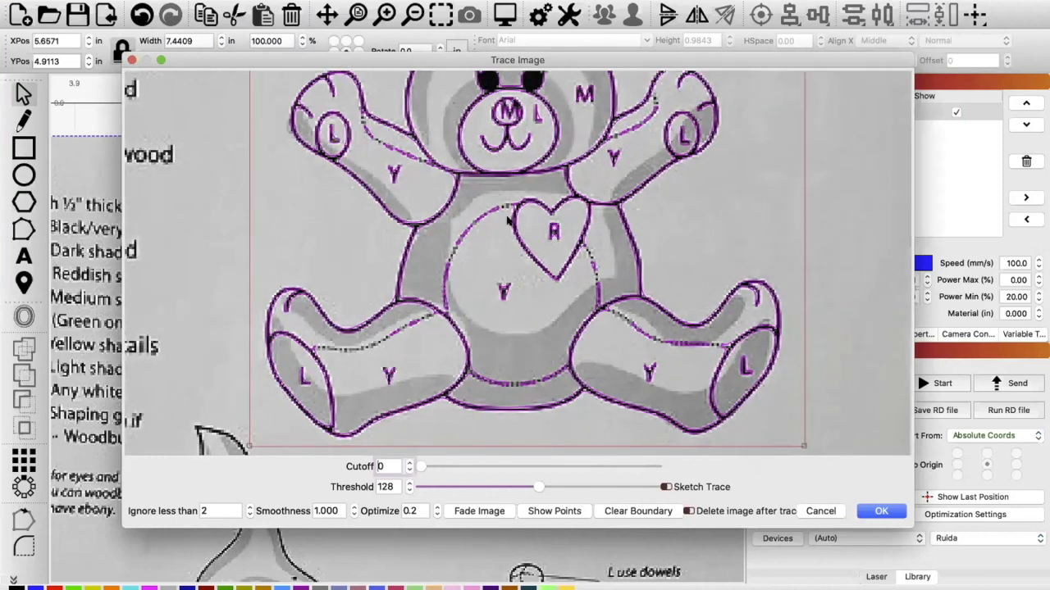
Step: Set the trace threshold to 140 with cutoff 0, check the dotted leg lines, and apply the bear trace
mouse_move(416, 466)
mouse_down()
mouse_move(522, 457)
mouse_move(411, 467)
mouse_up()
mouse_move(538, 488)
mouse_down()
mouse_move(601, 487)
mouse_move(556, 487)
mouse_up()
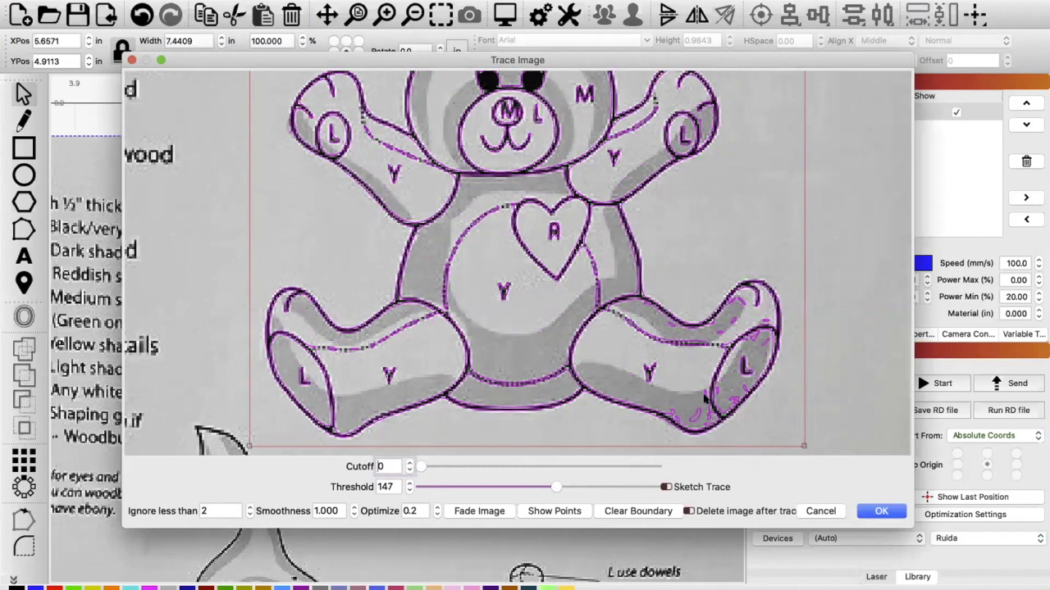
drag(555, 486, 546, 488)
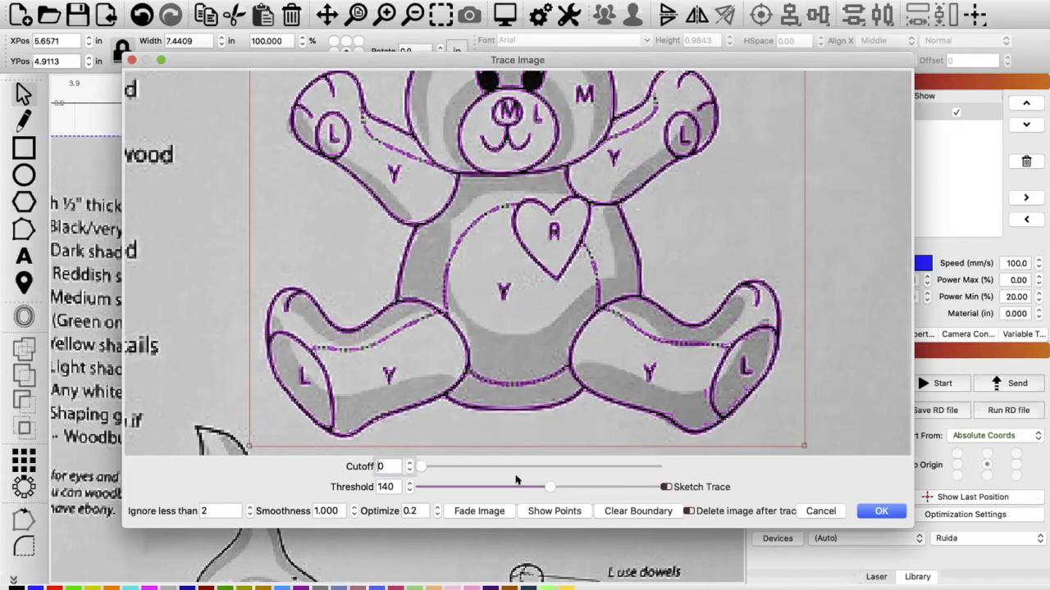
scroll(307, 370, down, 2)
scroll(307, 371, up, 4)
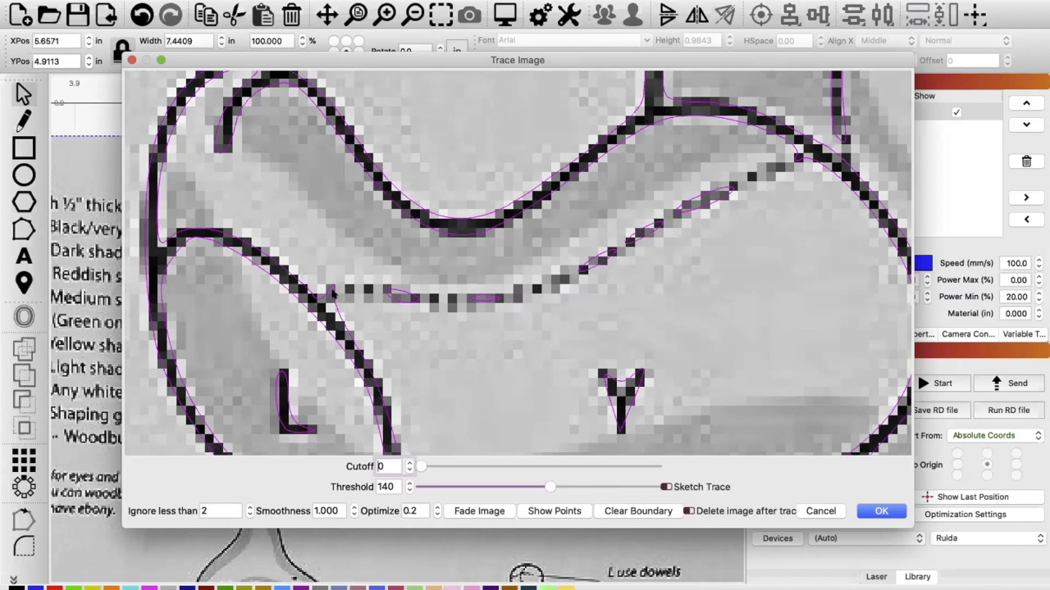
scroll(446, 318, down, 10)
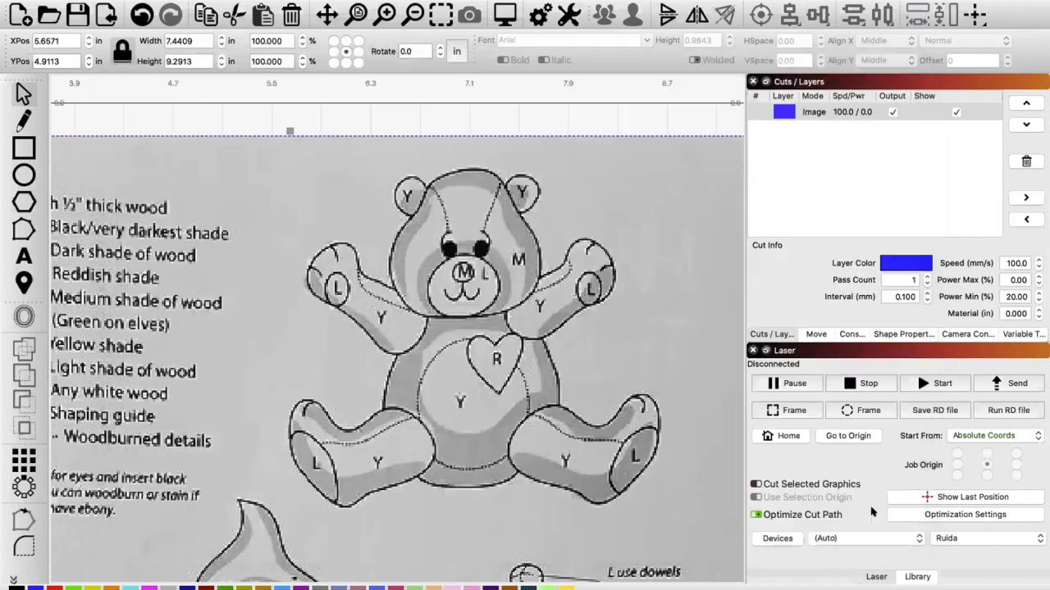
click(875, 510)
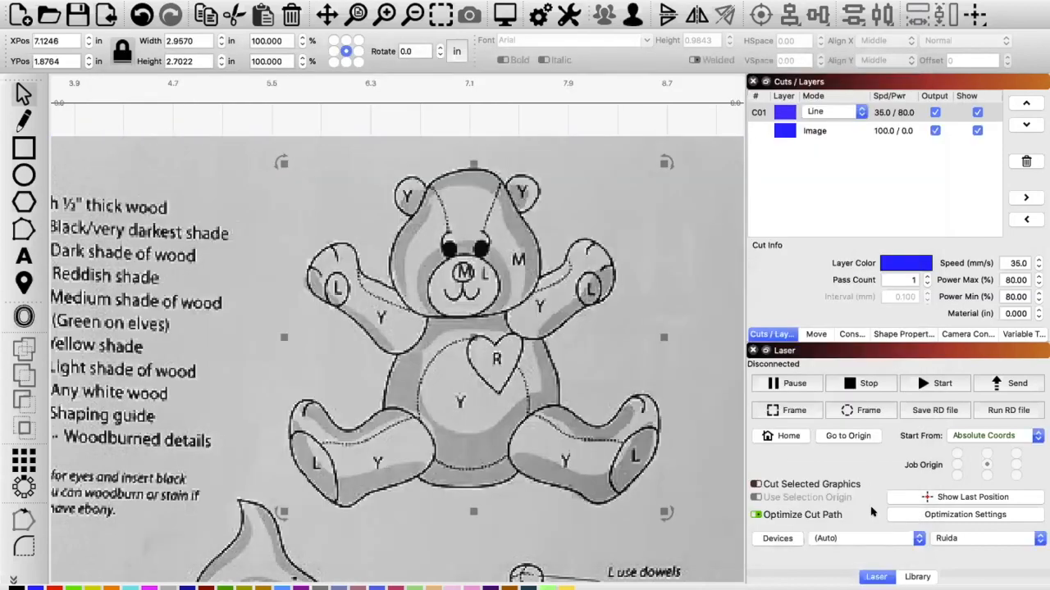
Step: Move the source image clear of the traced teddy bear and delete the image, leaving only the vector lines
mouse_move(272, 210)
mouse_down()
mouse_move(179, 302)
mouse_move(160, 396)
mouse_up()
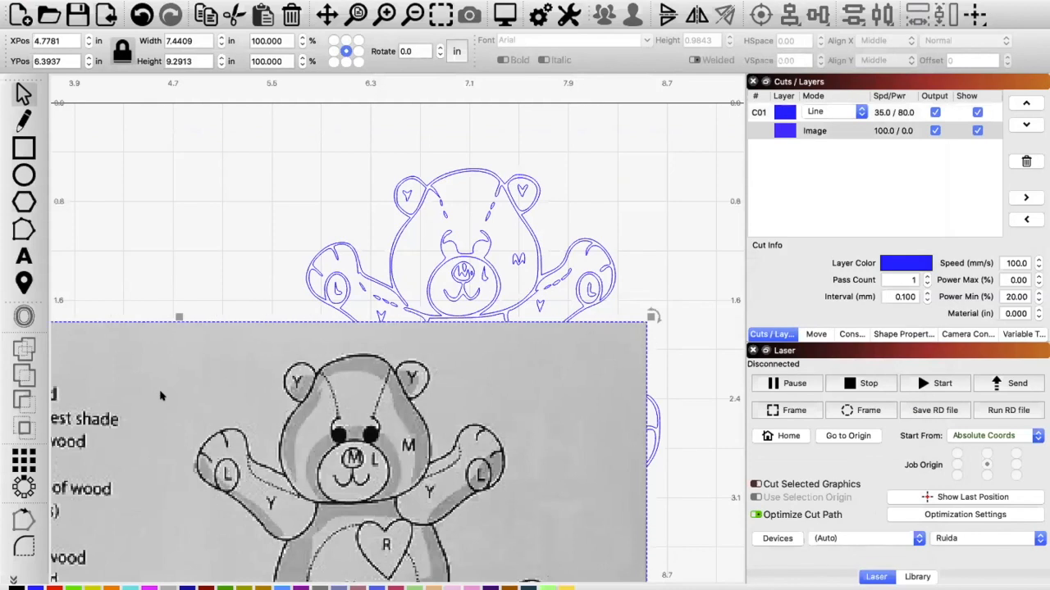
key(Delete)
scroll(438, 304, up, 2)
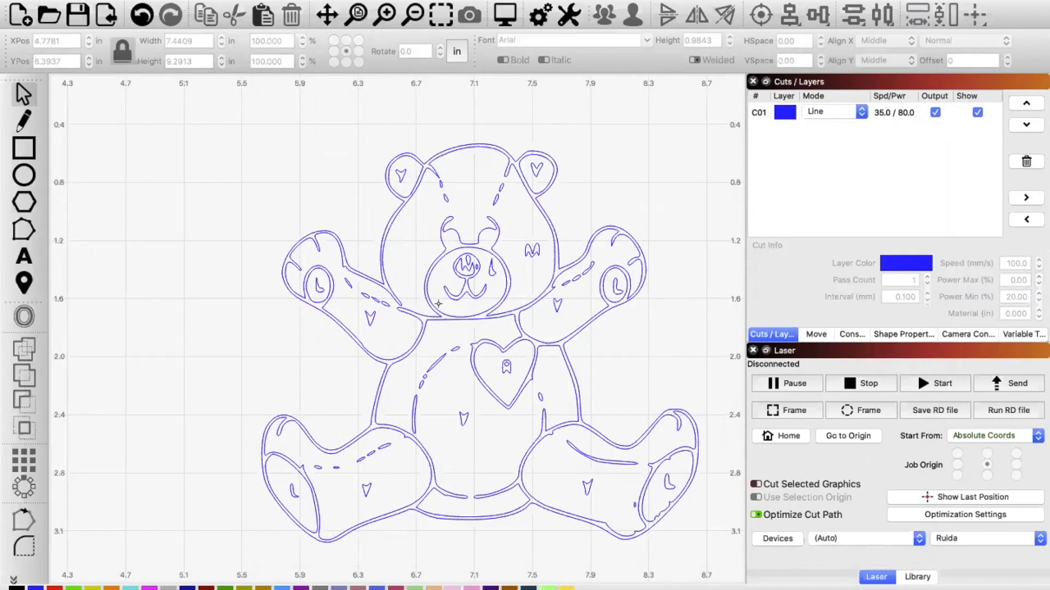
key(ctrl+z)
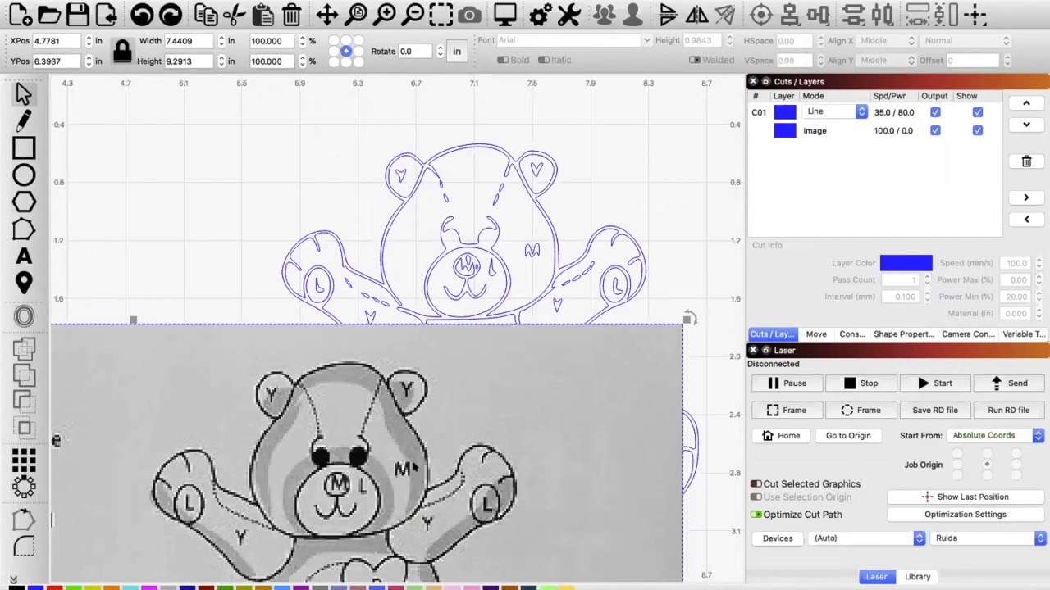
drag(406, 464, 389, 460)
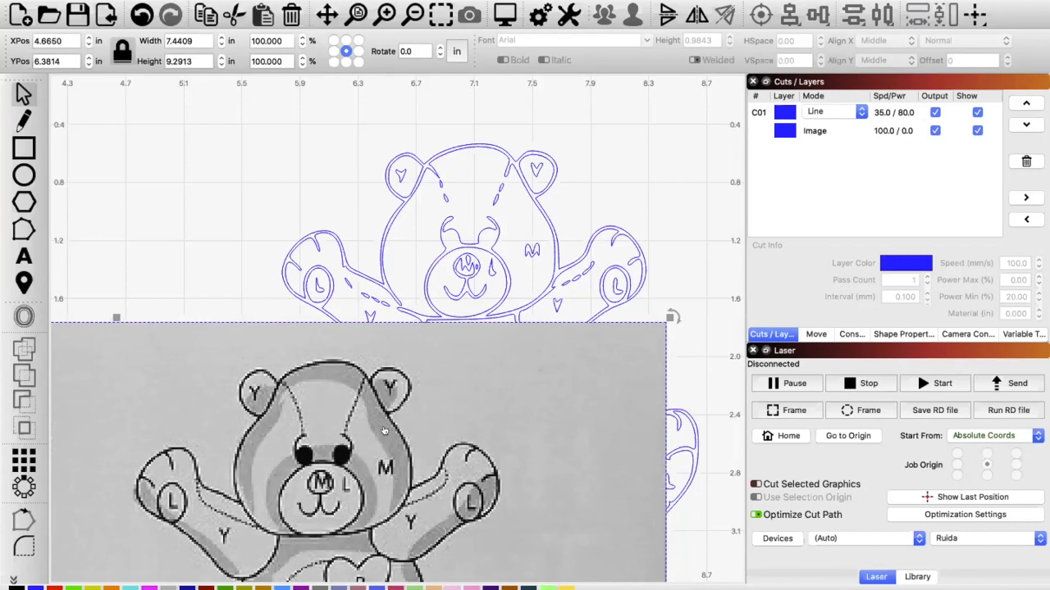
key(Delete)
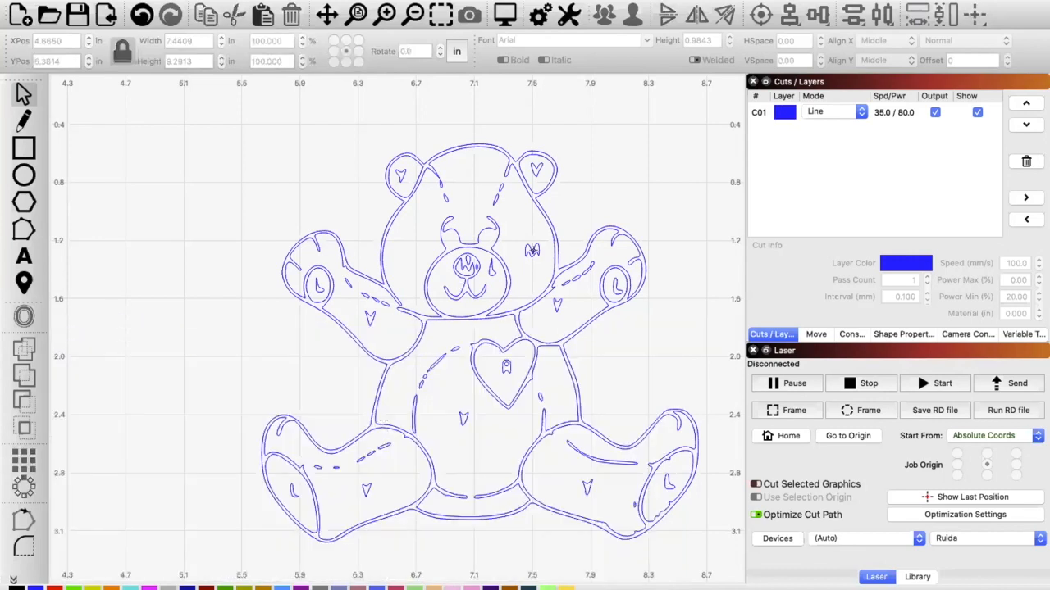
Step: Ungroup the bear trace and delete the letter outlines on the right arm and the right side of the face
click(533, 251)
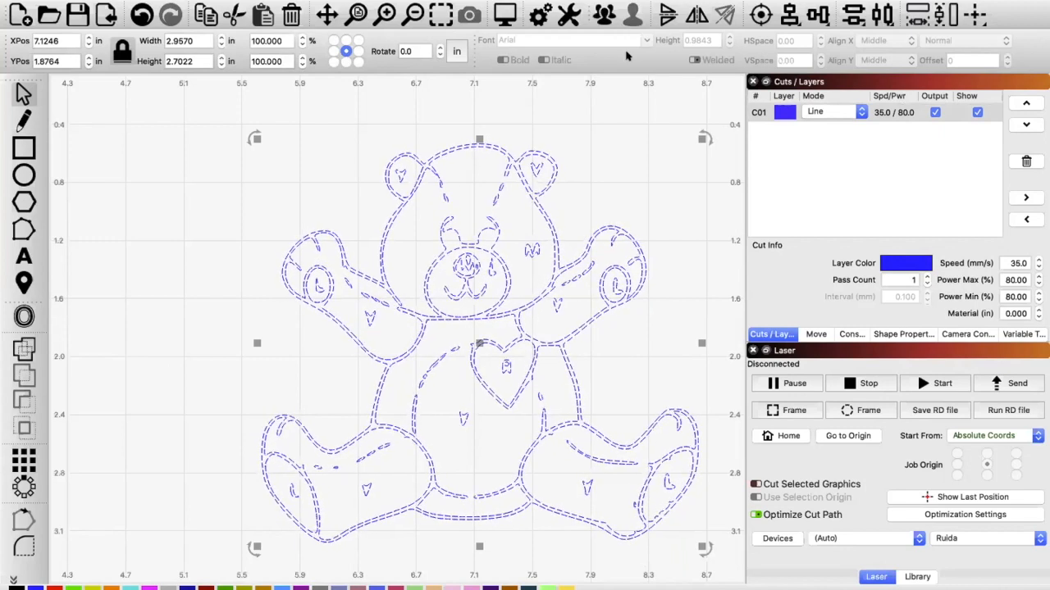
click(622, 350)
click(556, 303)
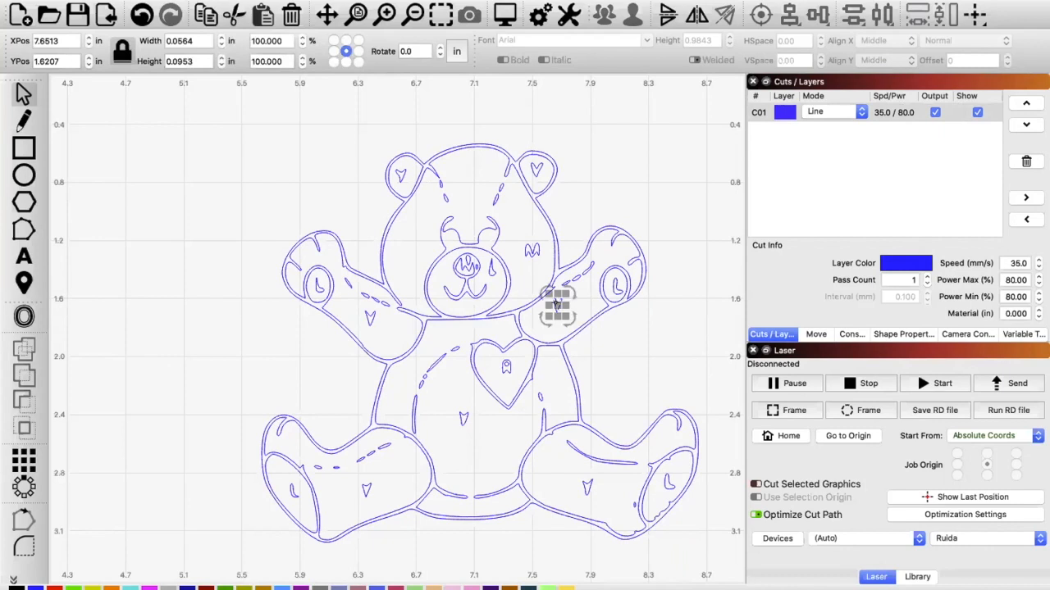
key(Delete)
click(533, 251)
key(Delete)
Step: Delete the letter outlines on the bear's left arm, belly, right foot pad and right paw pad
click(369, 319)
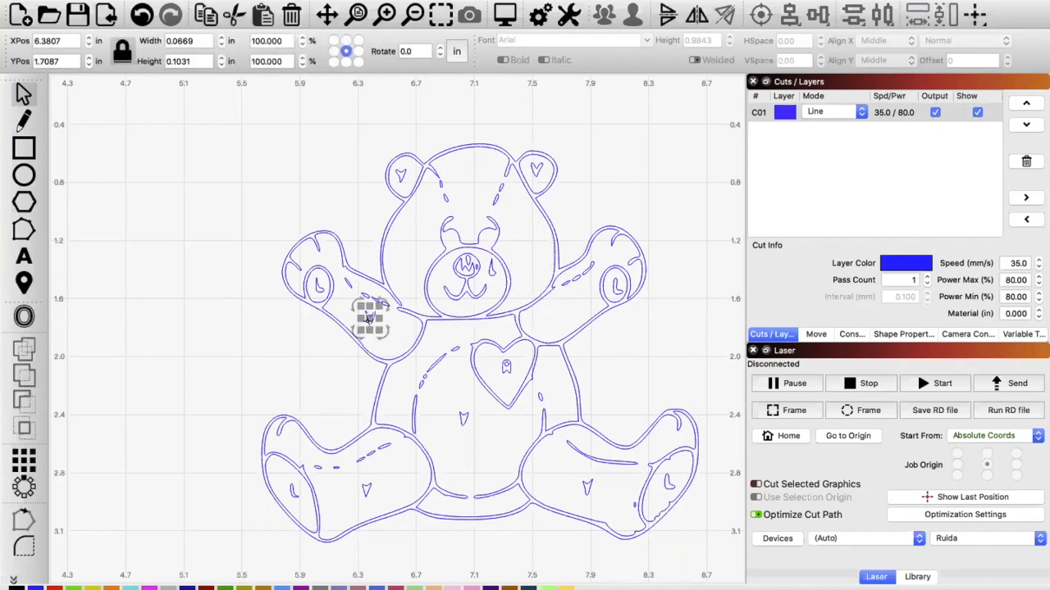
key(Delete)
click(463, 418)
key(Delete)
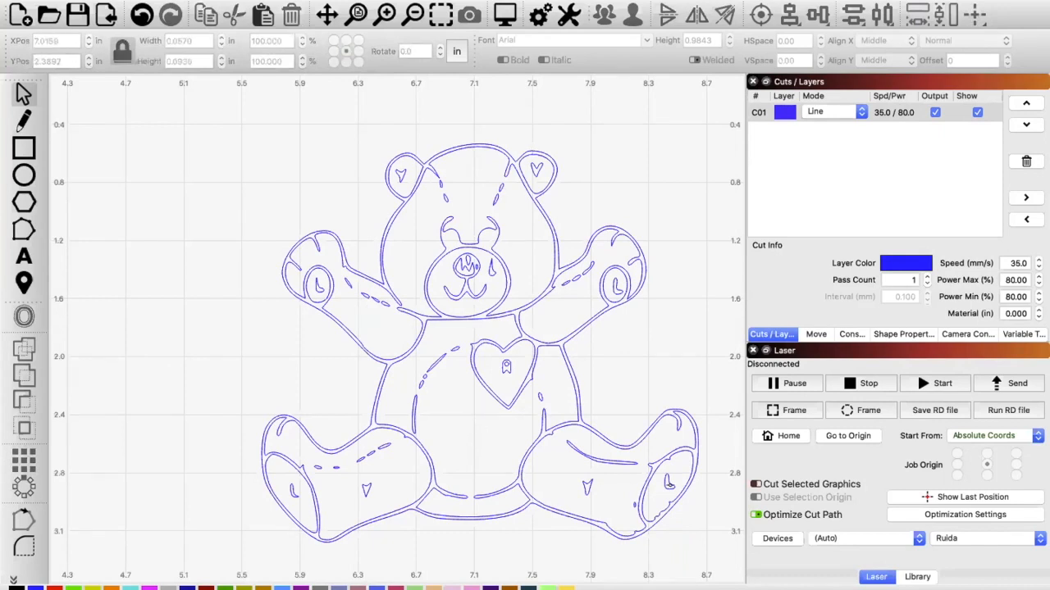
click(667, 484)
key(Delete)
click(617, 288)
key(Delete)
Step: Delete the letter outline beside the nose on the muzzle and the small oval sliver inside the nose
scroll(471, 266, up, 8)
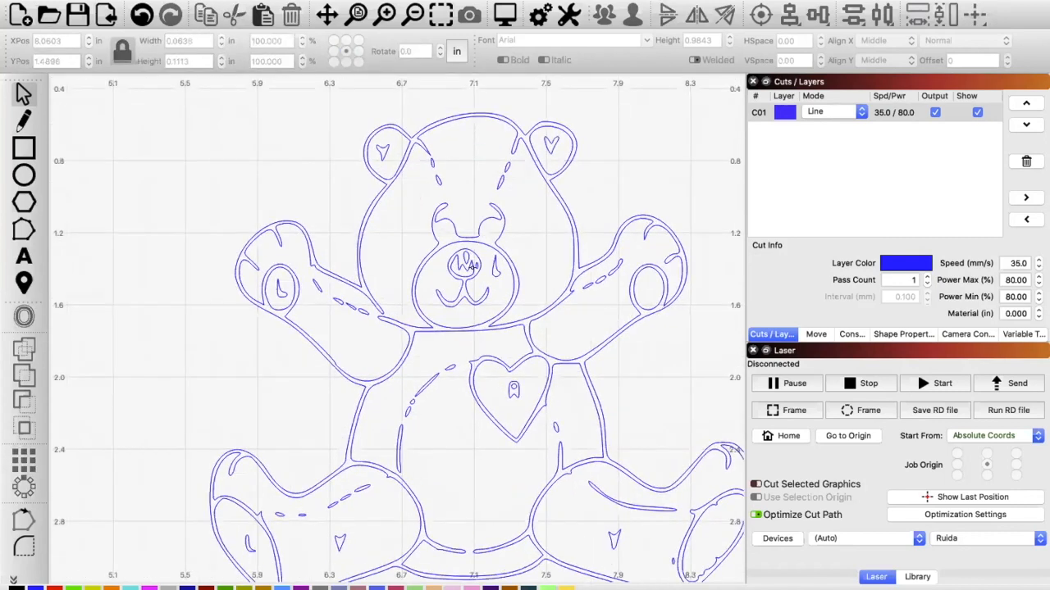
scroll(472, 268, up, 8)
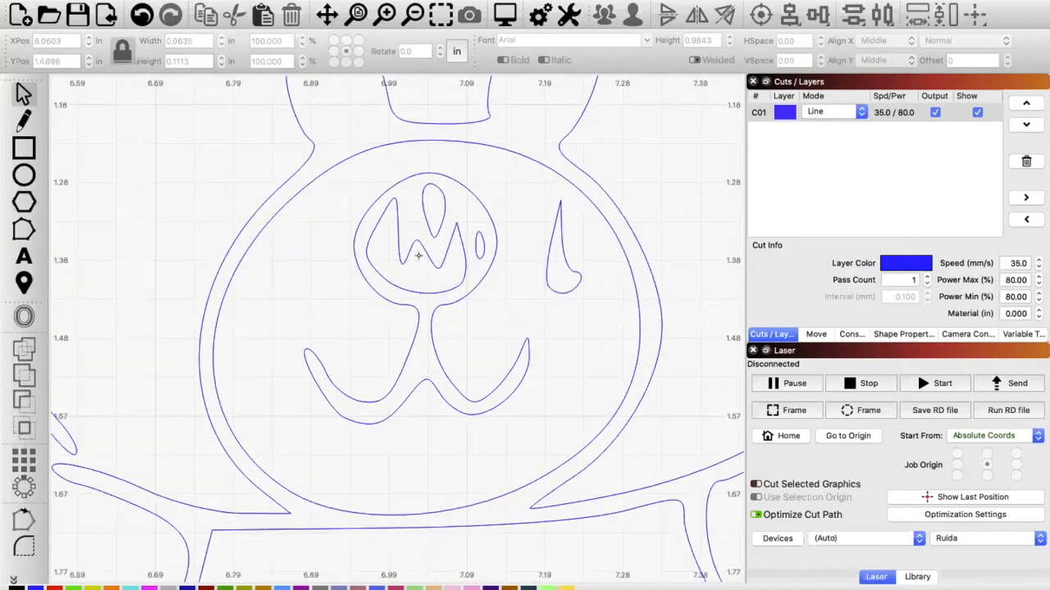
click(542, 257)
key(Delete)
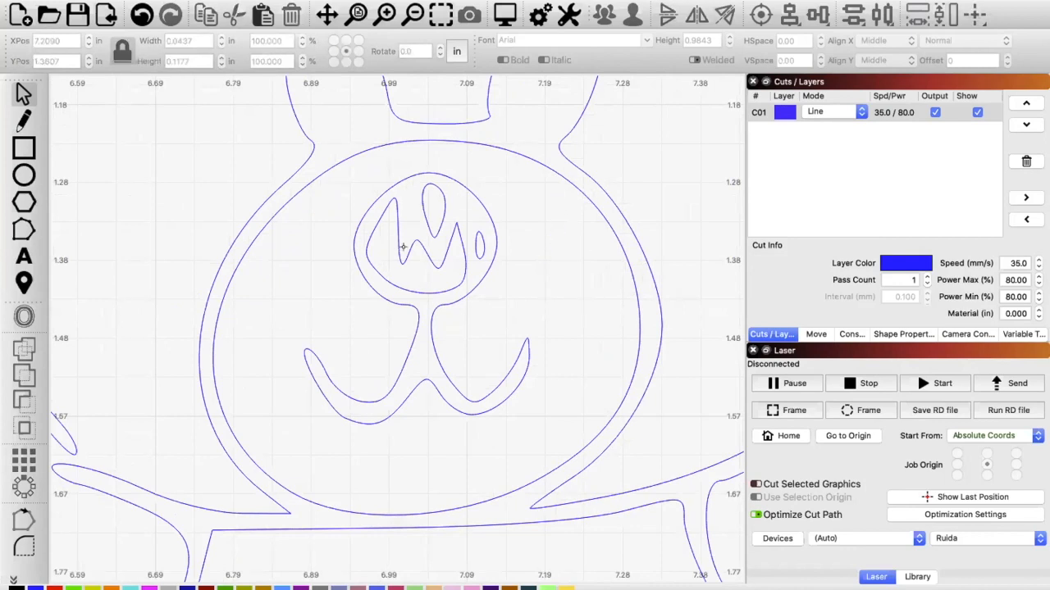
click(472, 245)
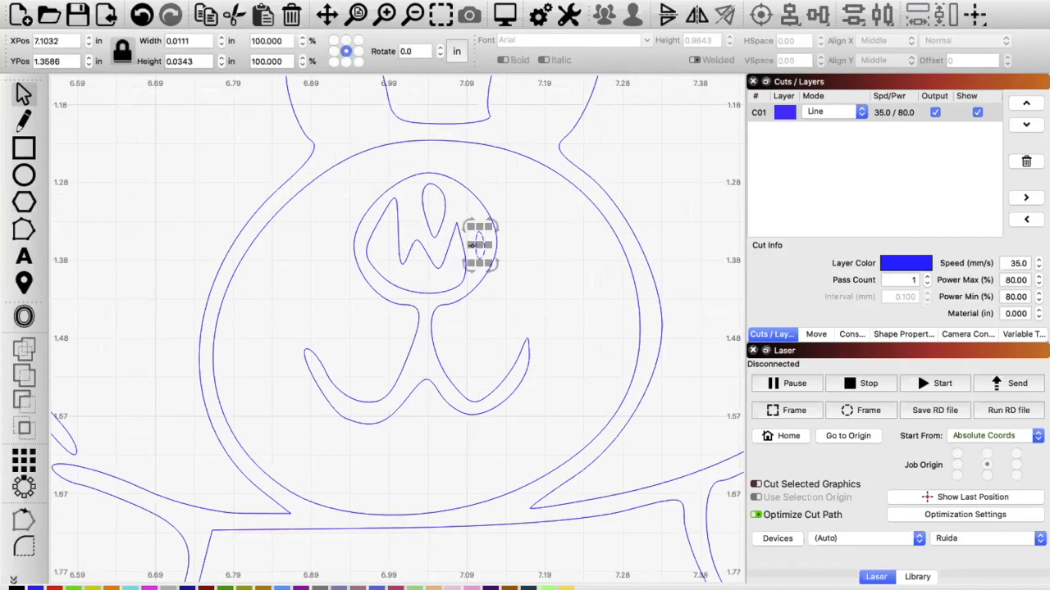
key(Delete)
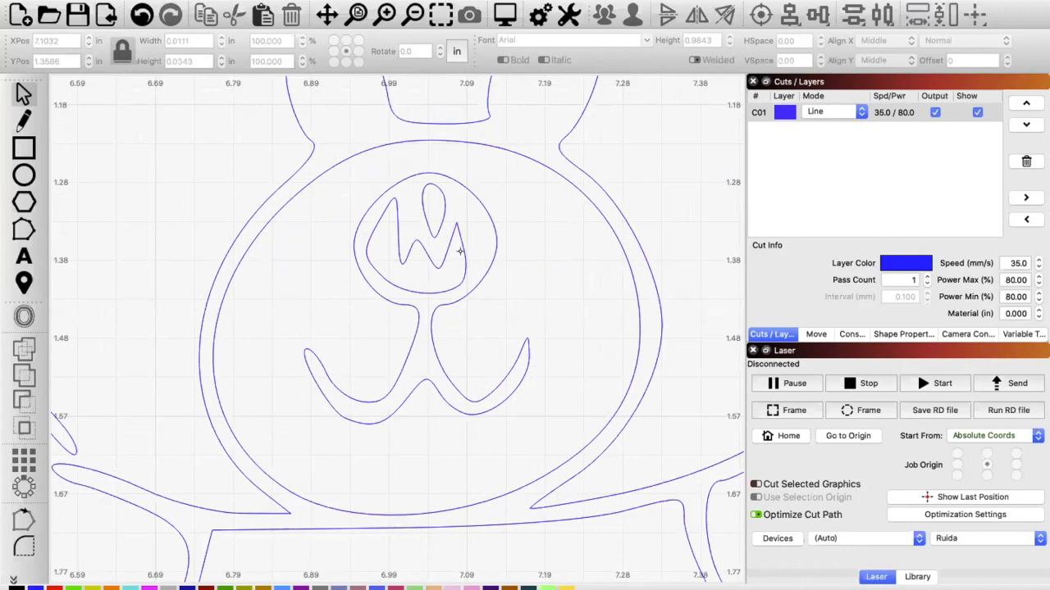
Step: Open the jagged W-shaped outline inside the bear's nose for node editing
click(460, 251)
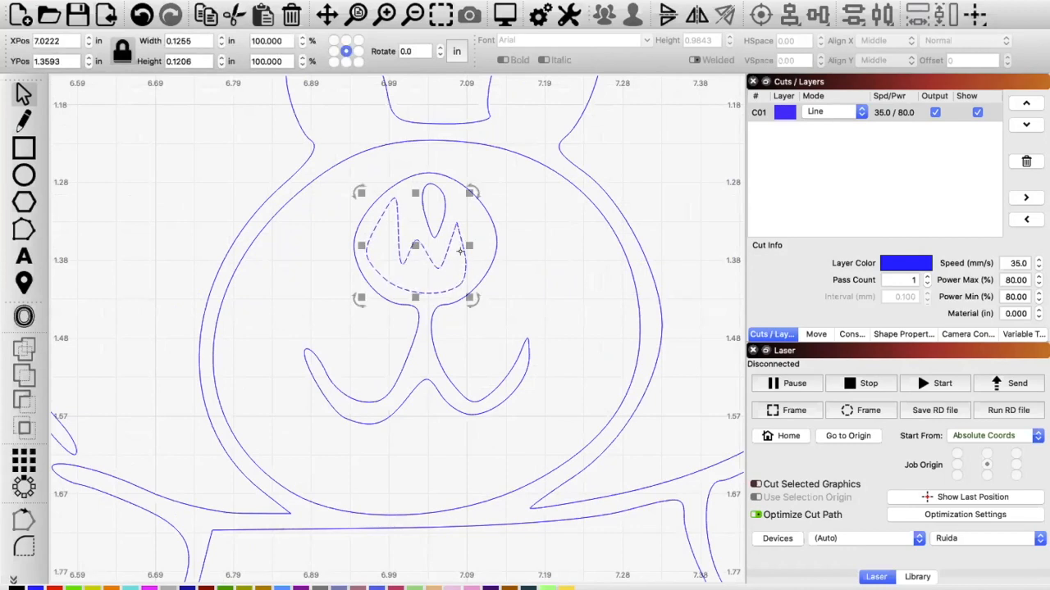
click(24, 230)
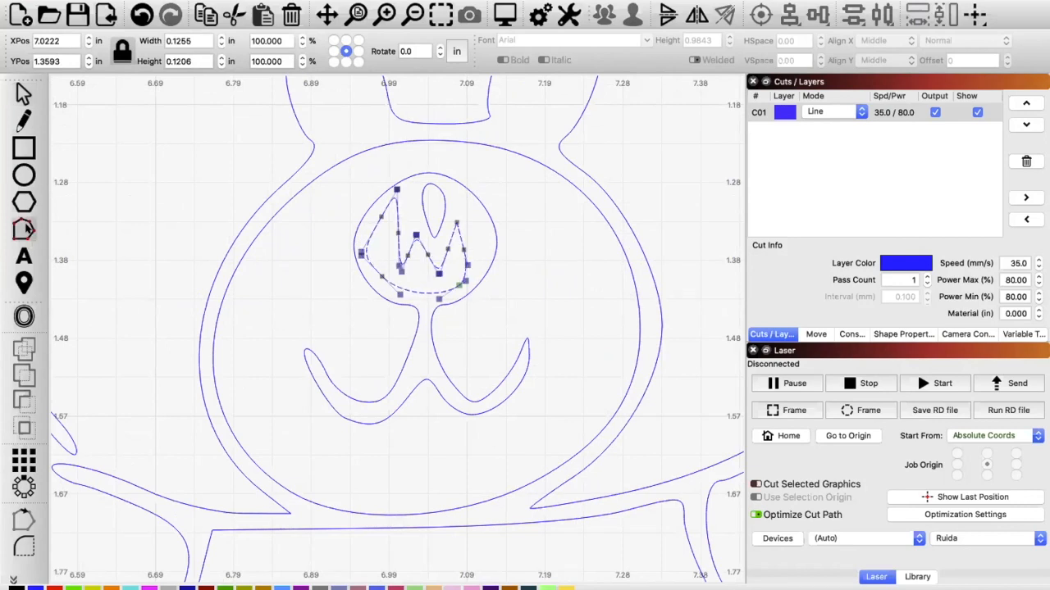
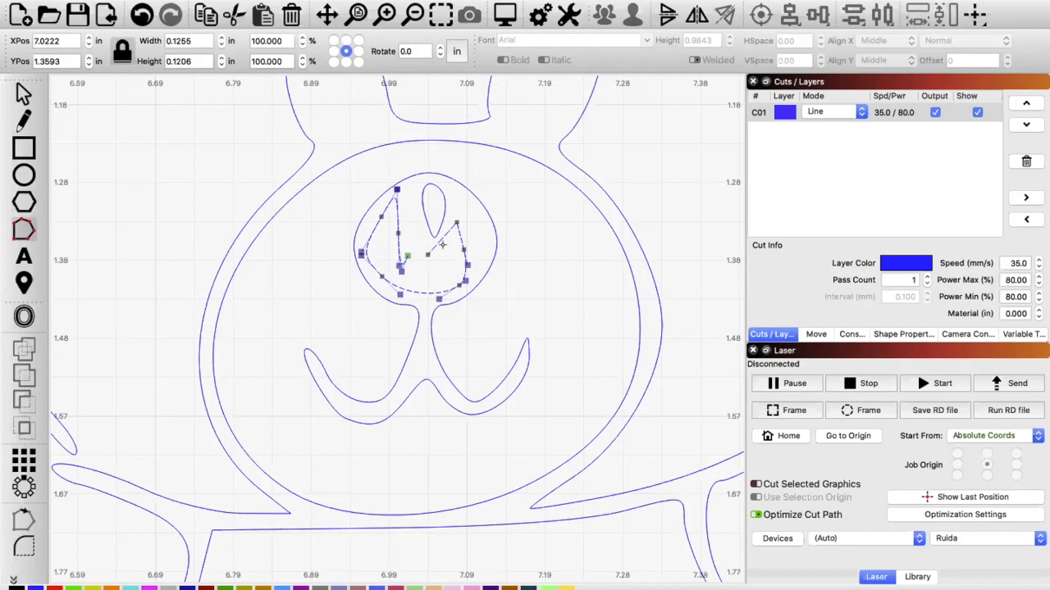
Step: Break open the teardrop inside the bear's nose by removing its lower-left part, and pull the loose end up toward the left peak
click(441, 212)
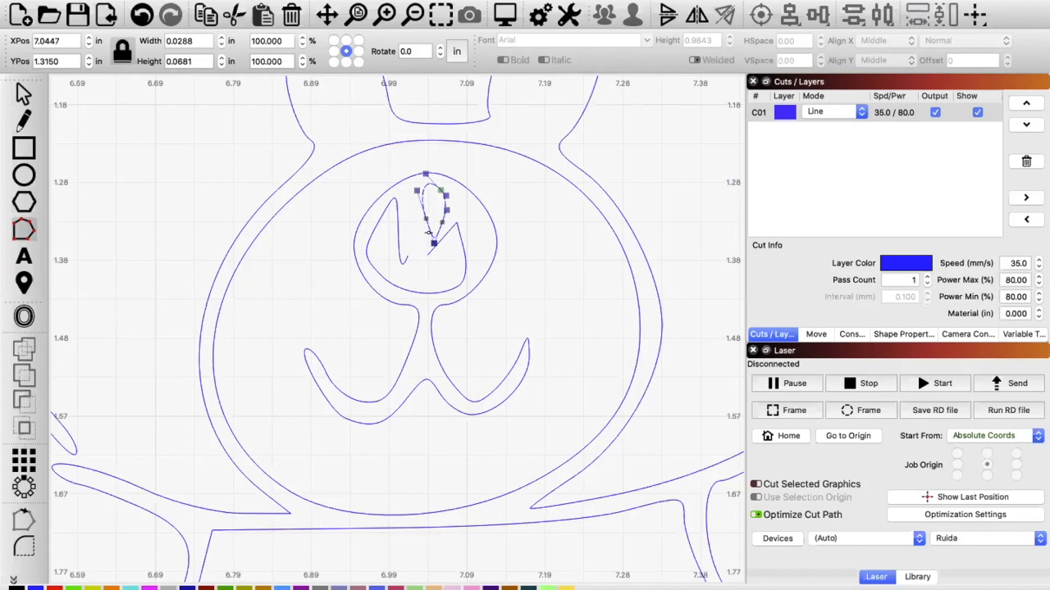
key(d)
drag(425, 217, 406, 192)
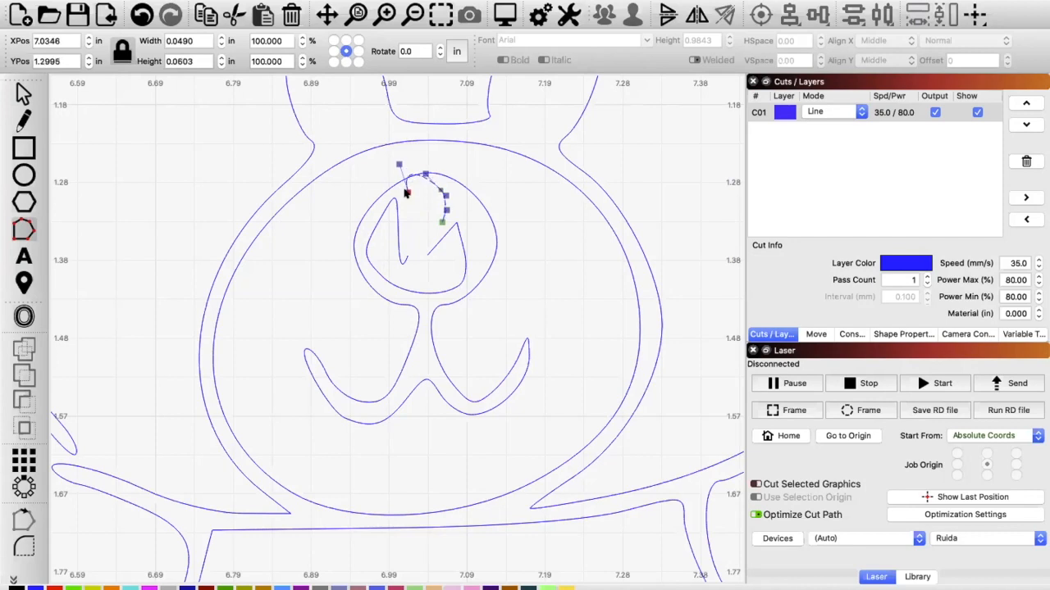
Step: Remove the pointed left peak from the W-shaped nose outline and delete the small hooked fragment left inside
click(457, 231)
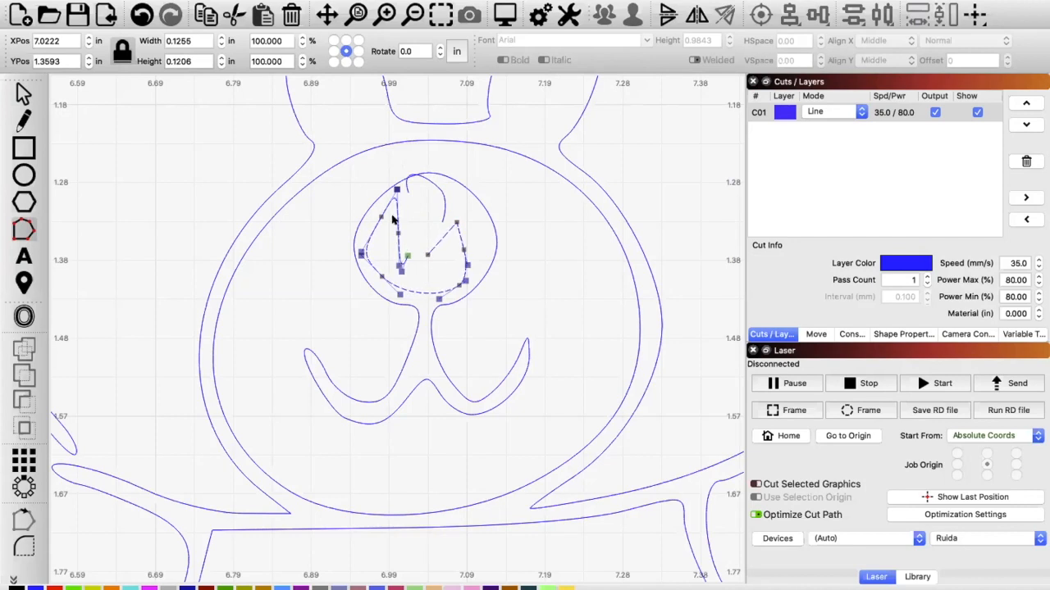
key(Delete)
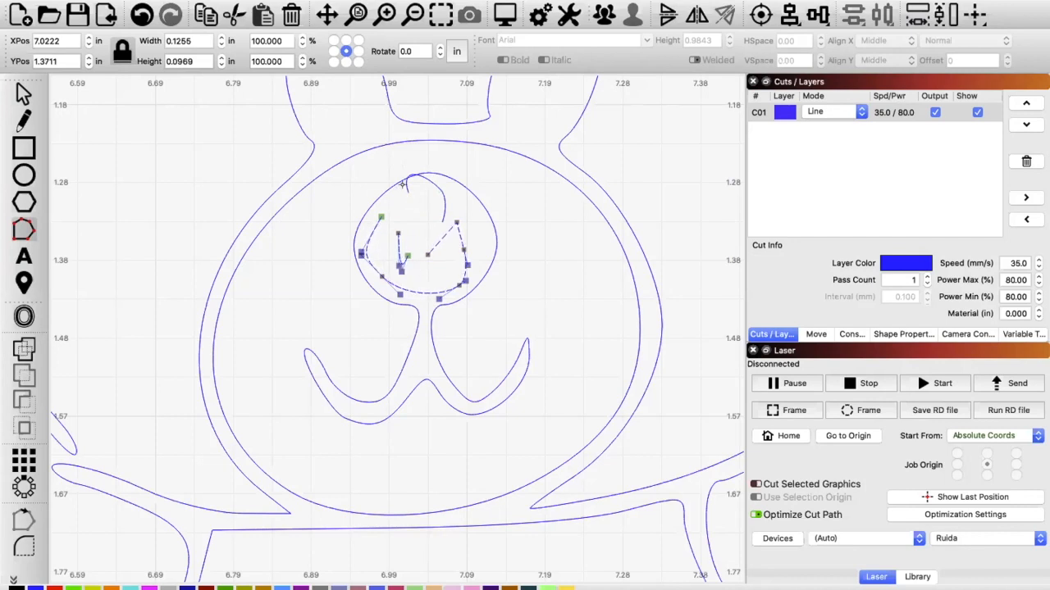
click(408, 194)
click(394, 242)
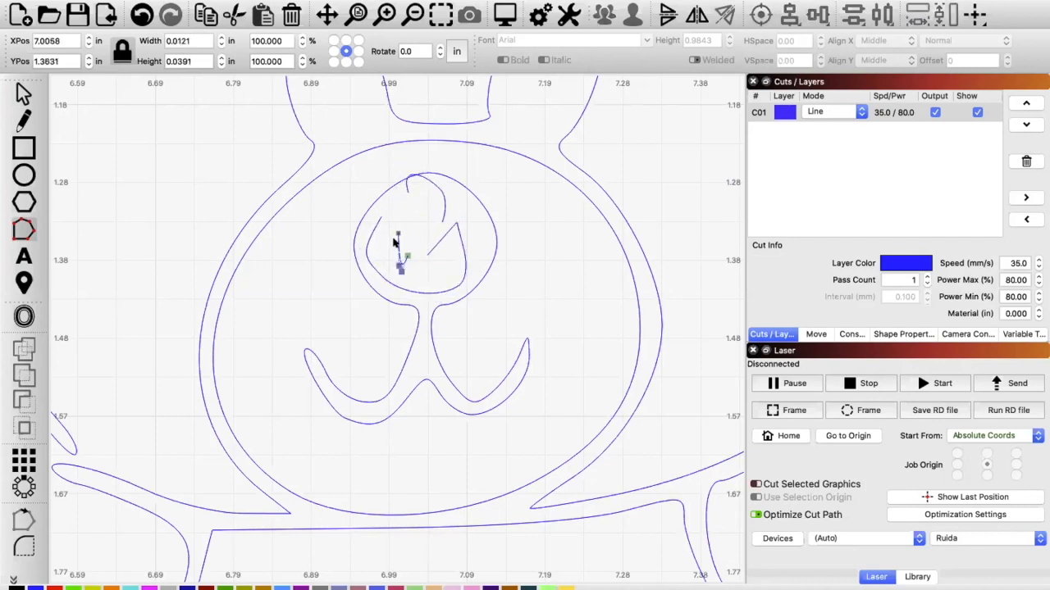
key(Delete)
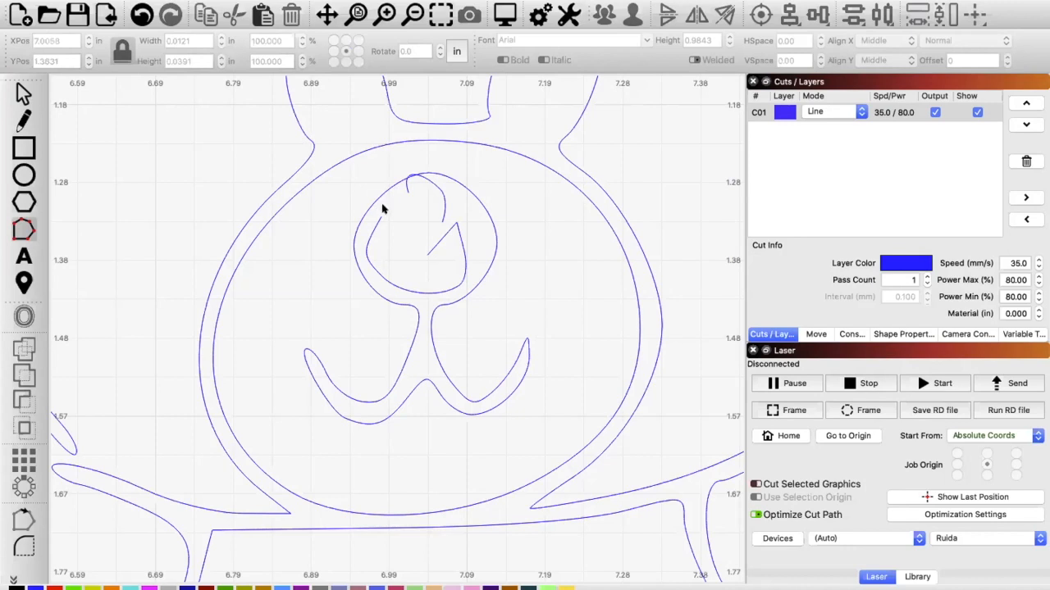
Step: Bend the teardrop's remaining arc along the top of the nose and join its loose end to the open left side of the inner outline
click(407, 185)
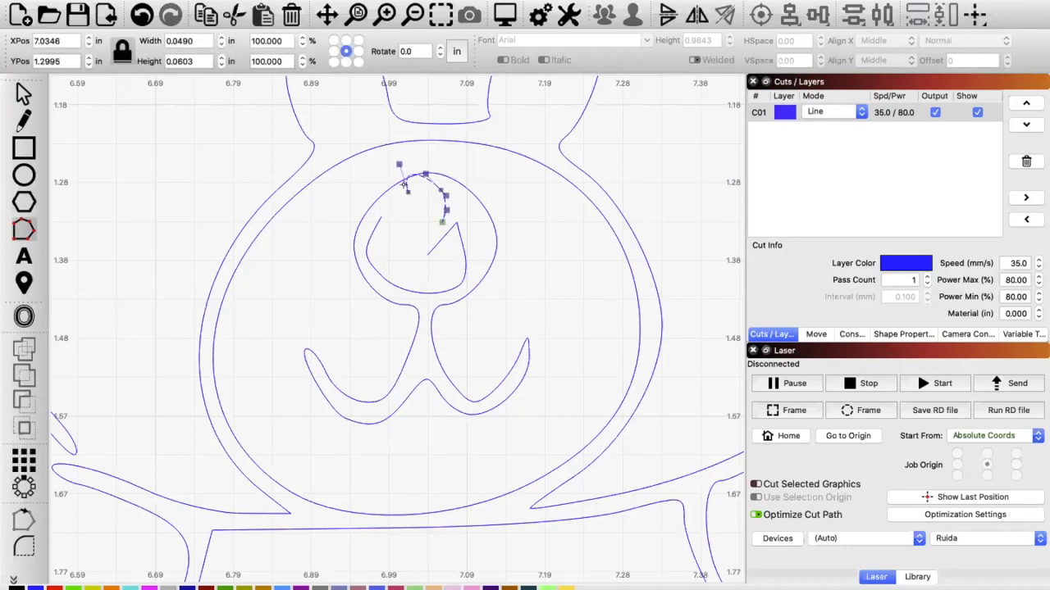
drag(394, 161, 438, 161)
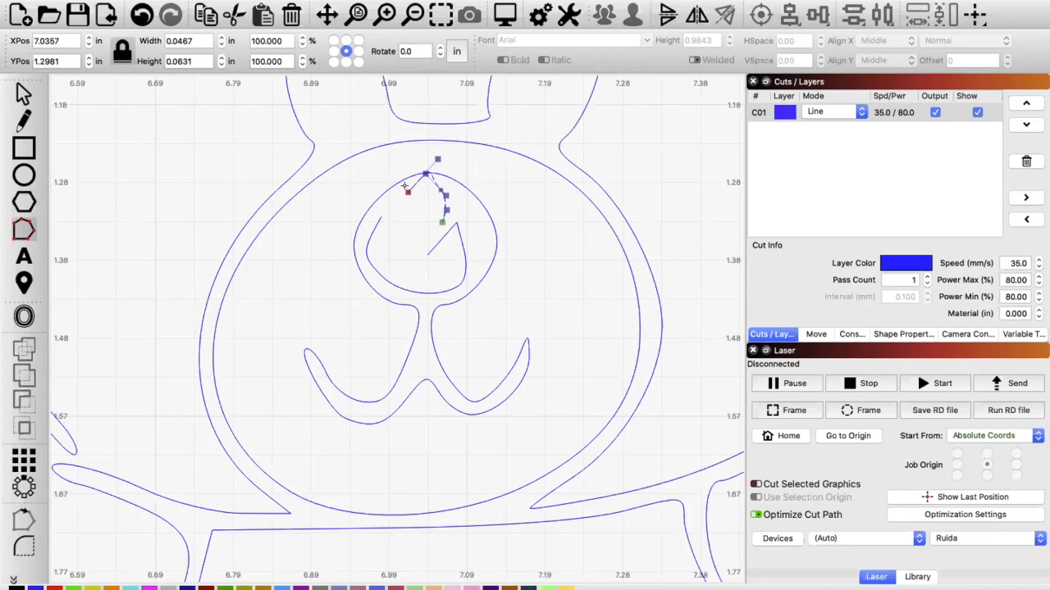
drag(404, 194, 380, 212)
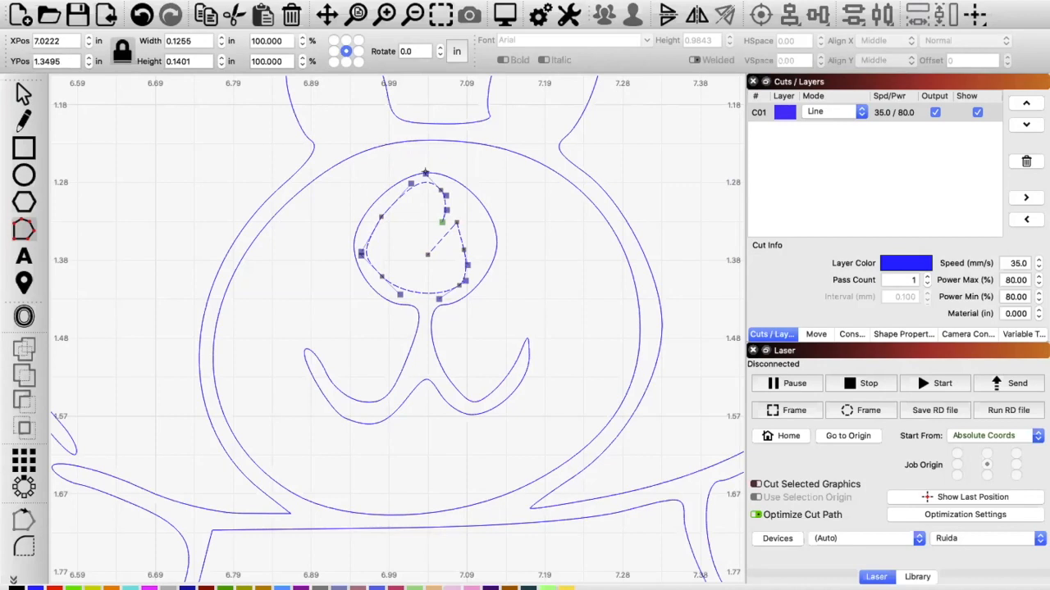
Step: Reshape the top of the inner nose outline, remove the diagonal segment, and move both open ends toward the right side of the nose
drag(424, 172, 406, 184)
drag(434, 187, 427, 183)
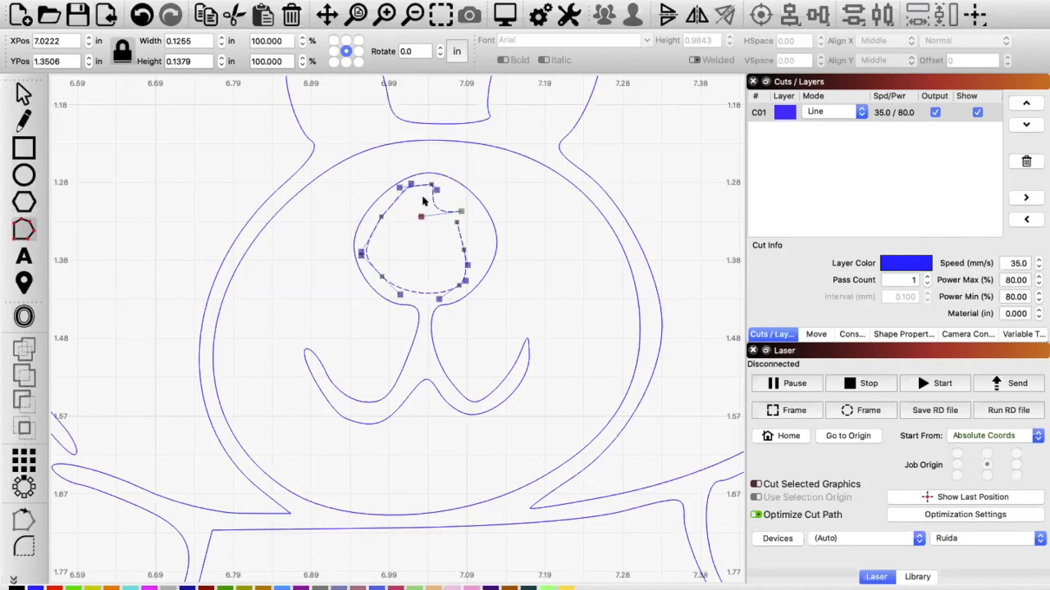
mouse_move(451, 173)
mouse_down()
mouse_move(436, 115)
mouse_move(449, 188)
mouse_up()
drag(458, 223, 478, 236)
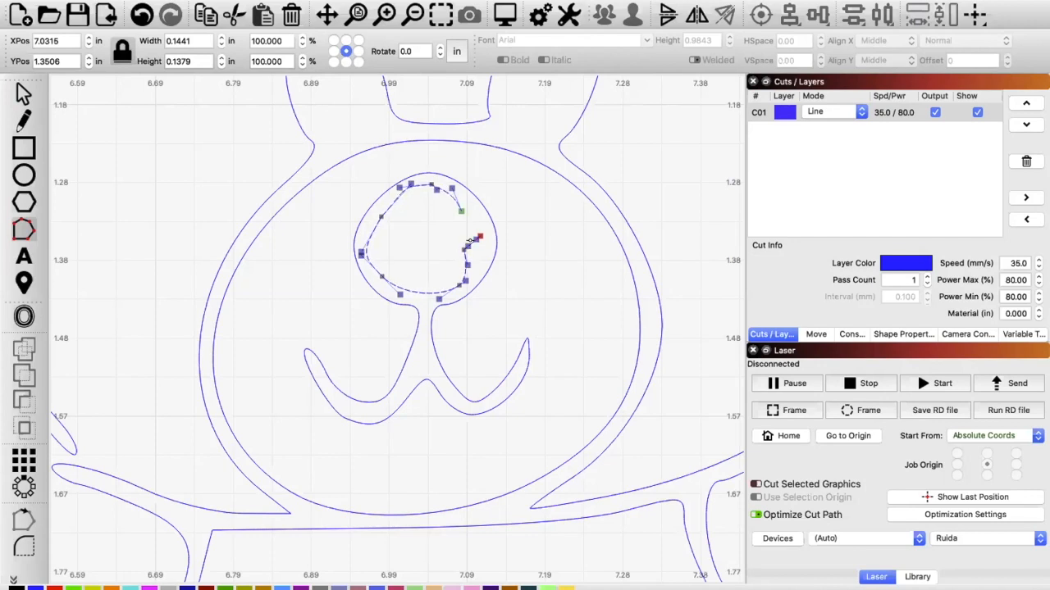
Step: Join the two open ends on the right of the inner nose outline and adjust the top node and its handles for a rounder curve
scroll(470, 241, up, 5)
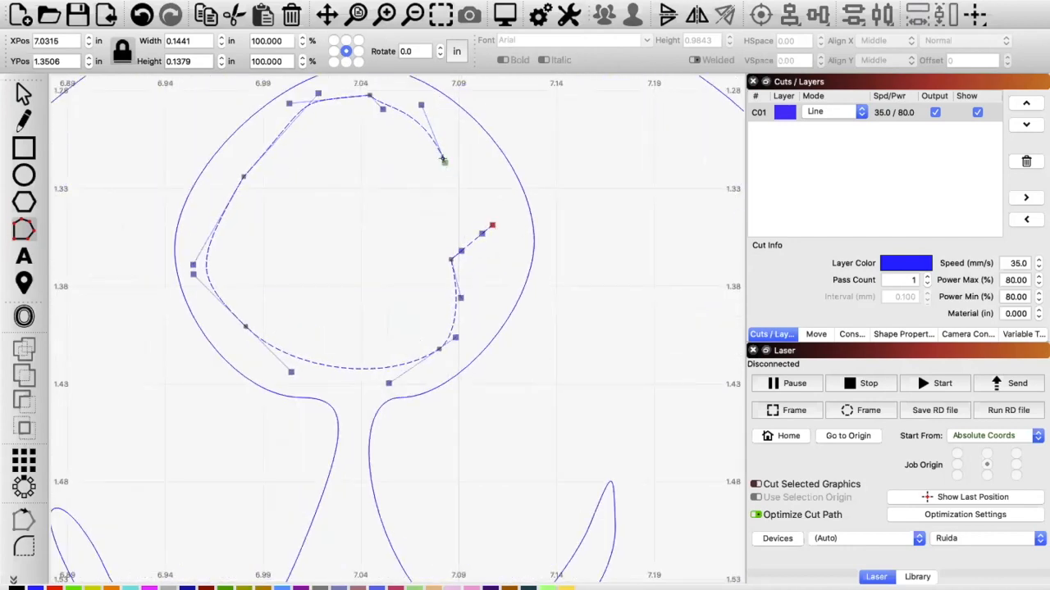
drag(442, 160, 488, 222)
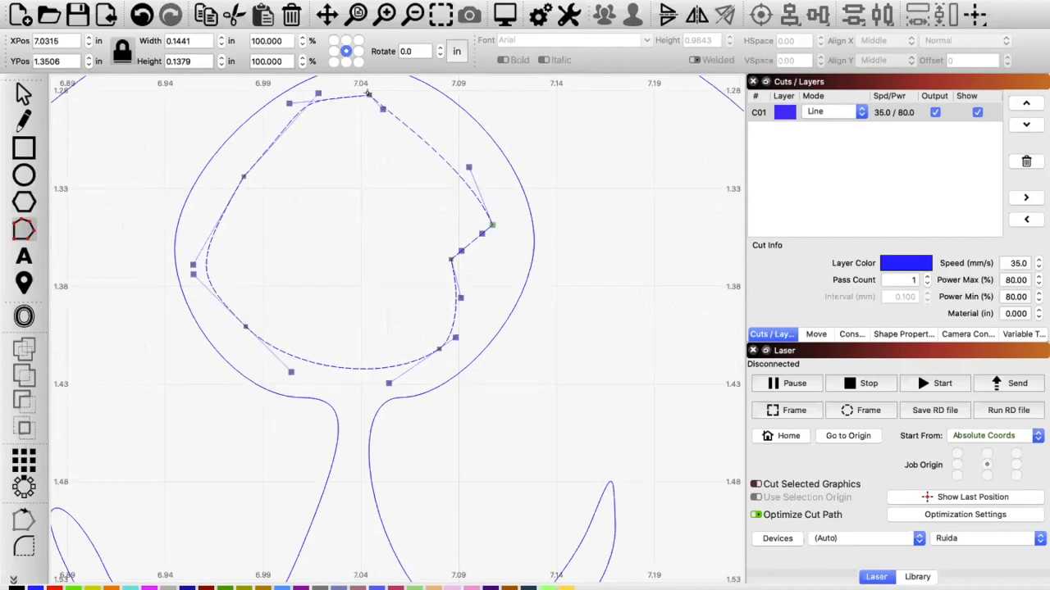
drag(367, 93, 397, 104)
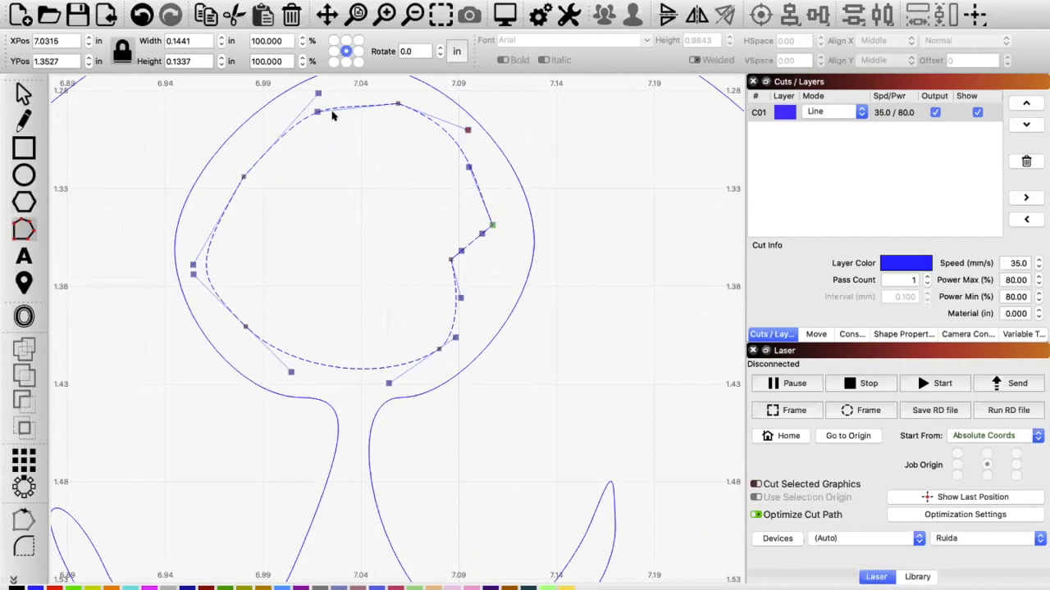
mouse_move(308, 101)
mouse_down()
mouse_move(301, 84)
mouse_move(306, 102)
mouse_up()
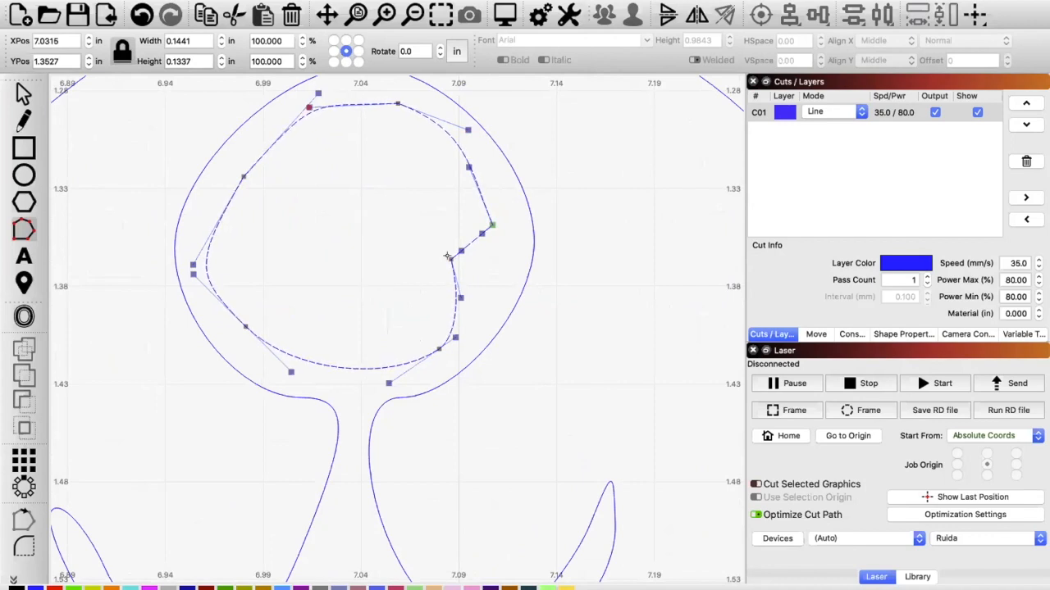
Step: Delete the inward notch node on the right of the inner nose outline and bow the curve outward with its handle
key(Delete)
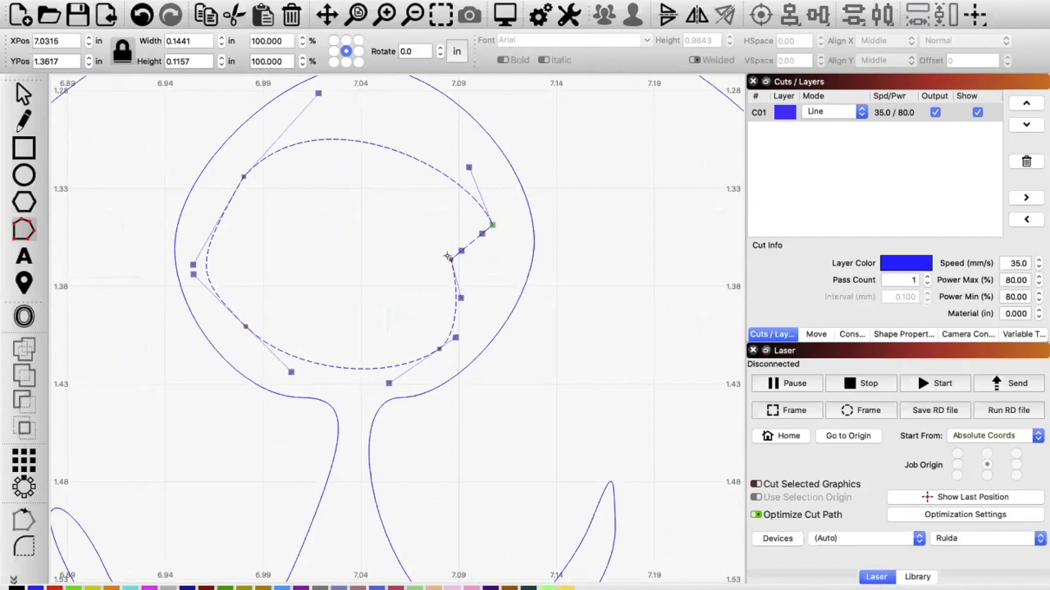
key(ctrl+z)
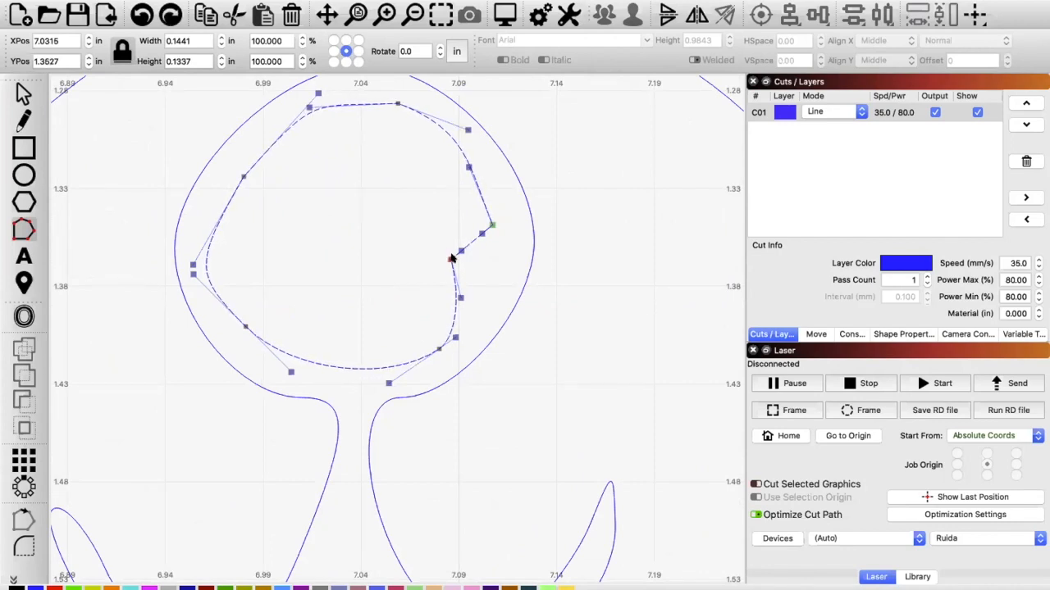
drag(451, 259, 455, 259)
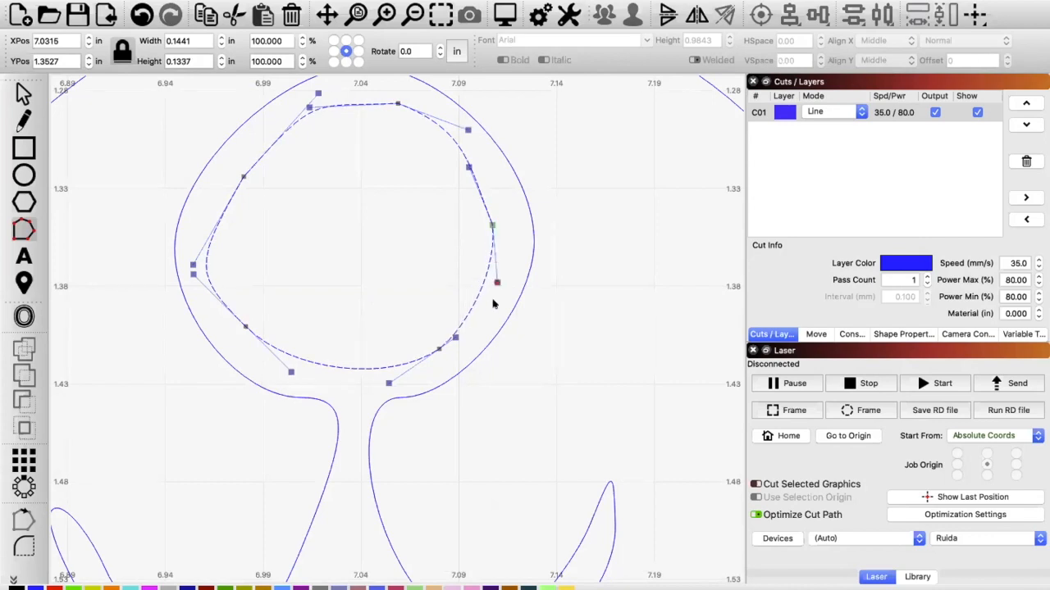
mouse_move(495, 306)
mouse_down()
mouse_move(497, 279)
mouse_move(495, 297)
mouse_move(498, 290)
mouse_up()
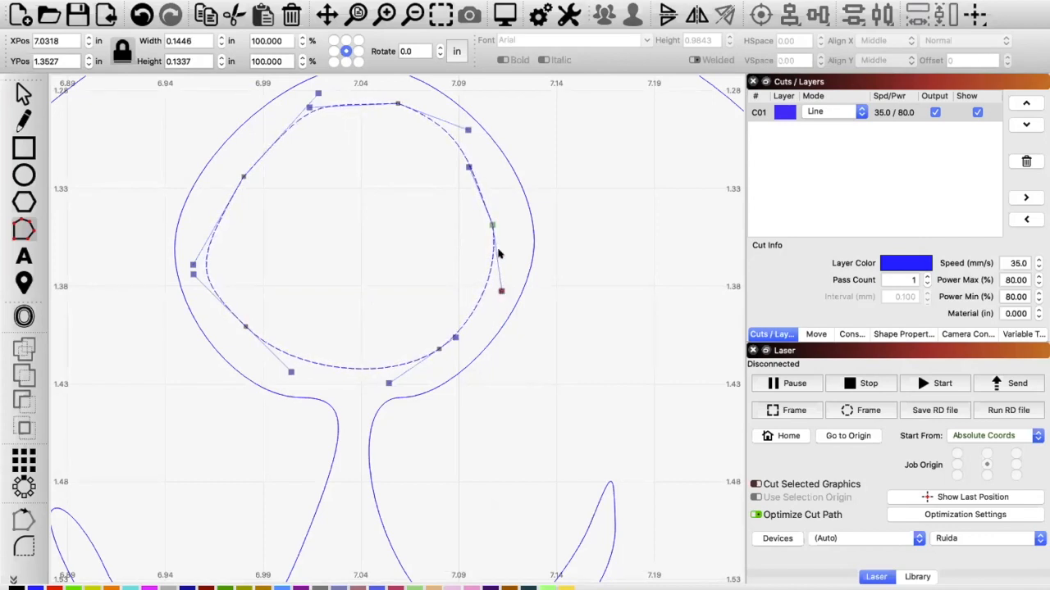
Step: Round off the inner nose outline by adjusting the nodes and curve handles on its right, top and left sides
drag(492, 222, 489, 211)
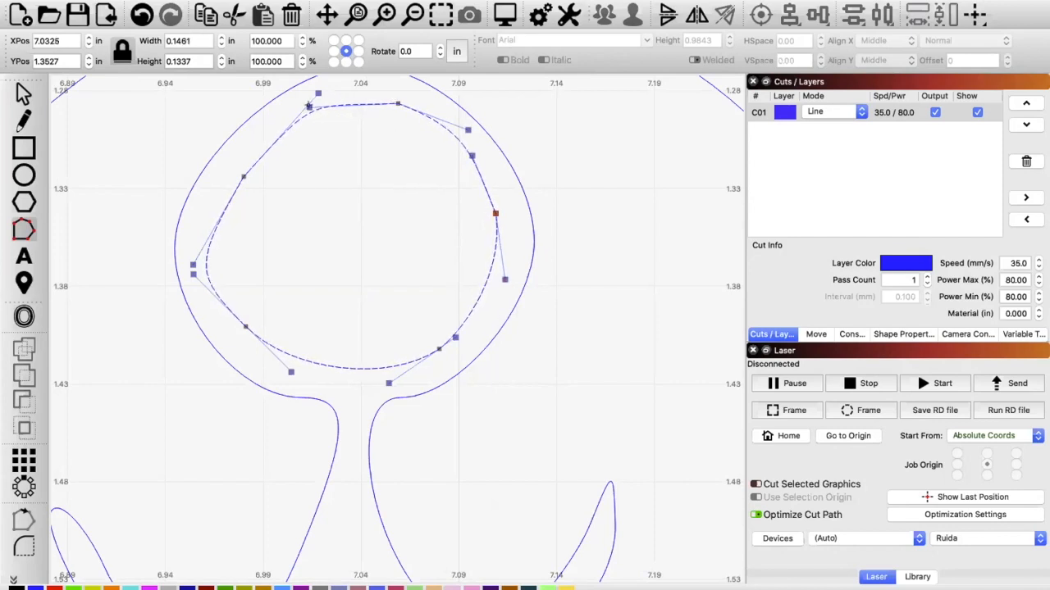
drag(309, 105, 333, 92)
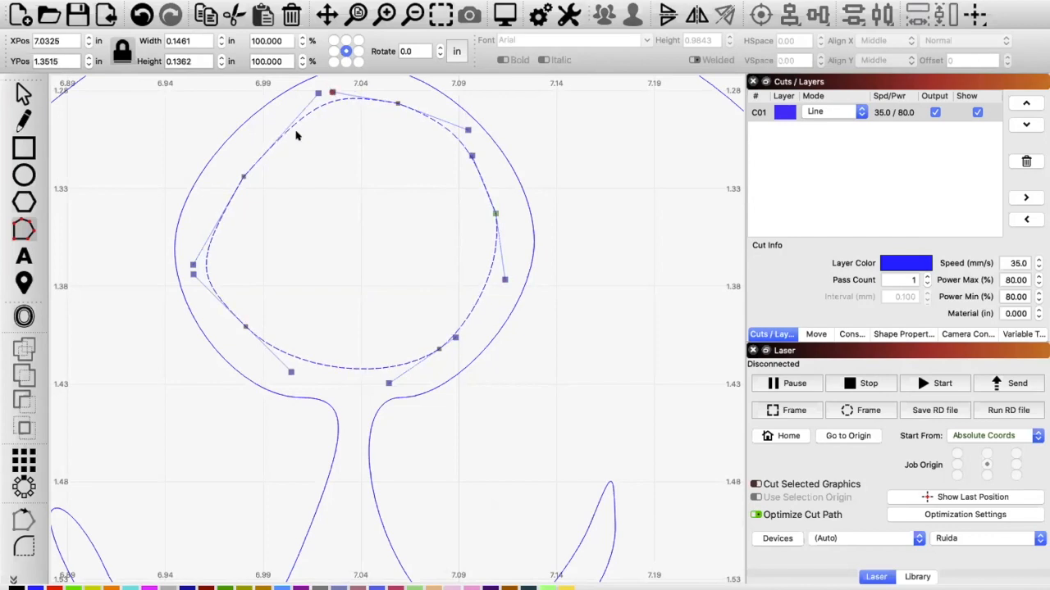
drag(236, 172, 237, 170)
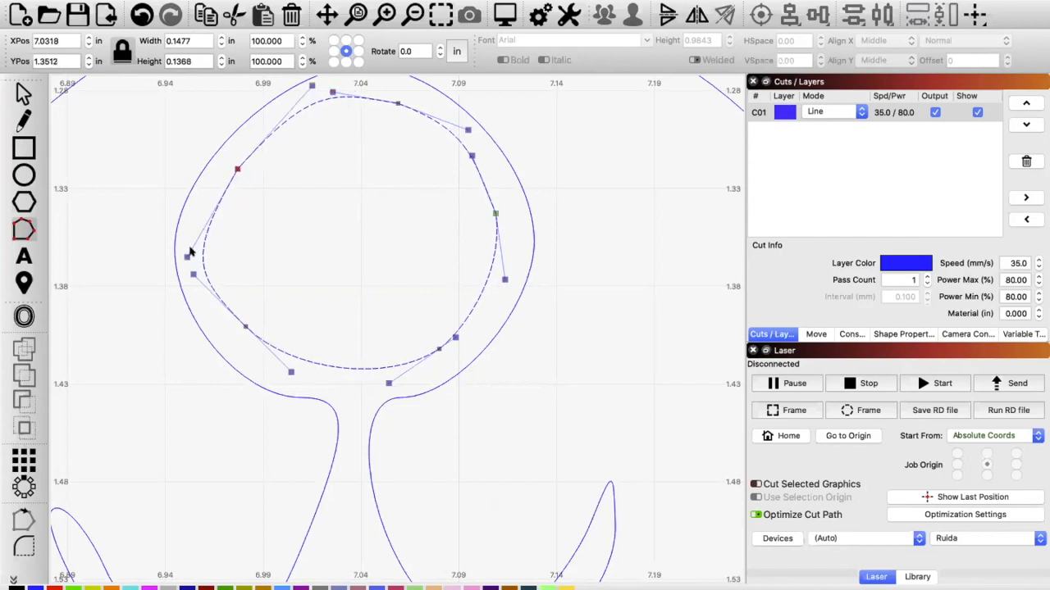
drag(182, 253, 207, 223)
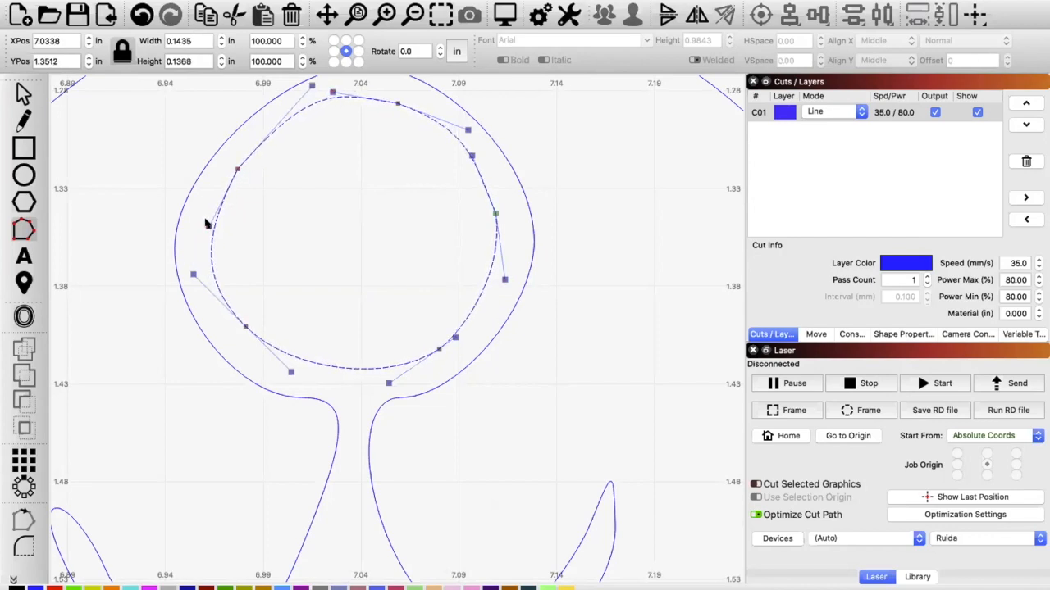
drag(192, 273, 200, 271)
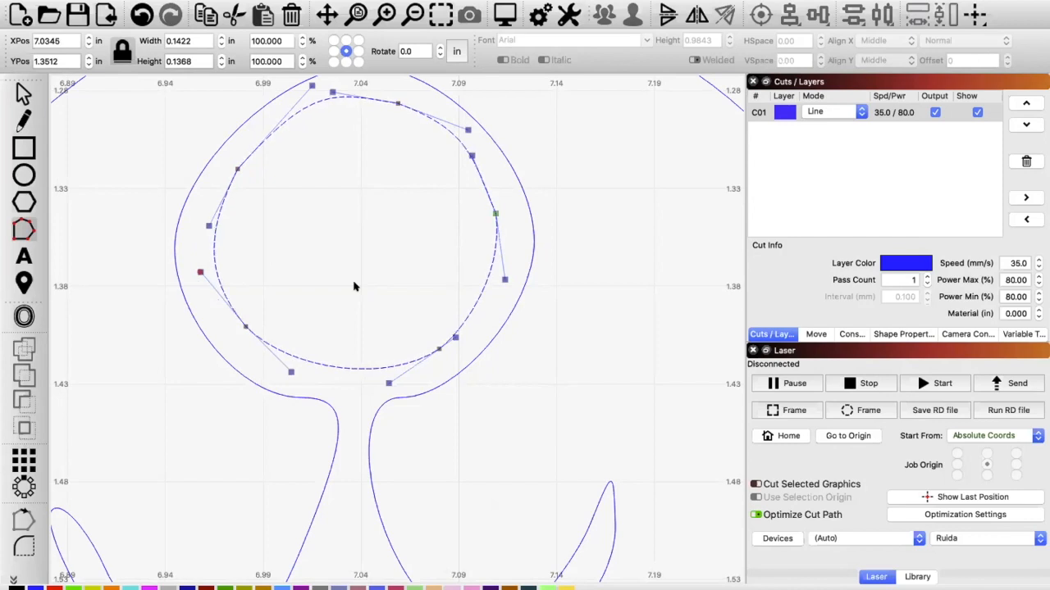
Step: Delete the V-shaped letter marks inside the bear's two ears
scroll(355, 286, down, 4)
scroll(354, 286, down, 6)
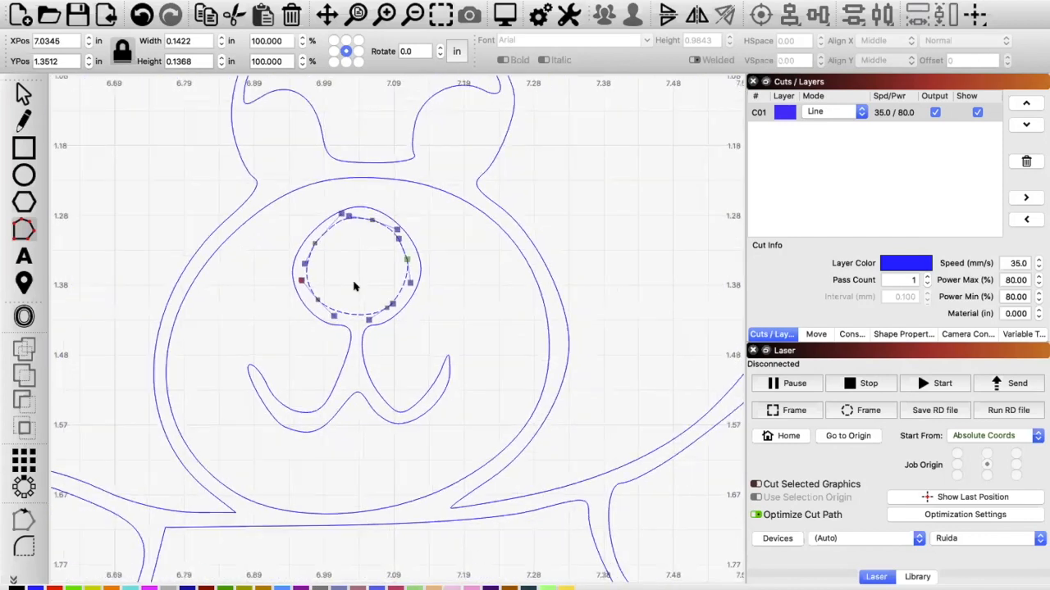
scroll(354, 287, down, 4)
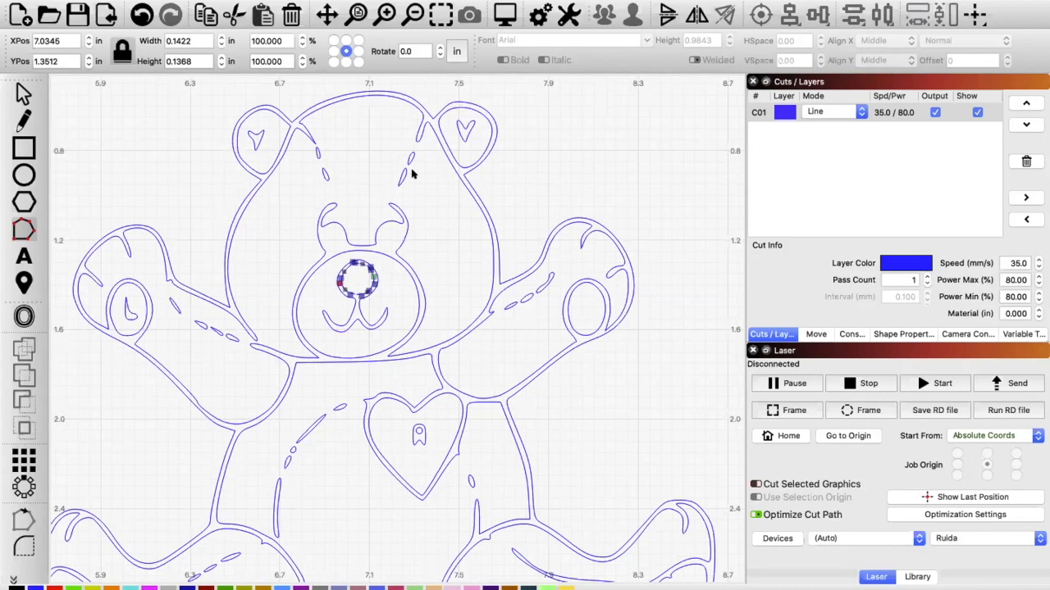
click(463, 131)
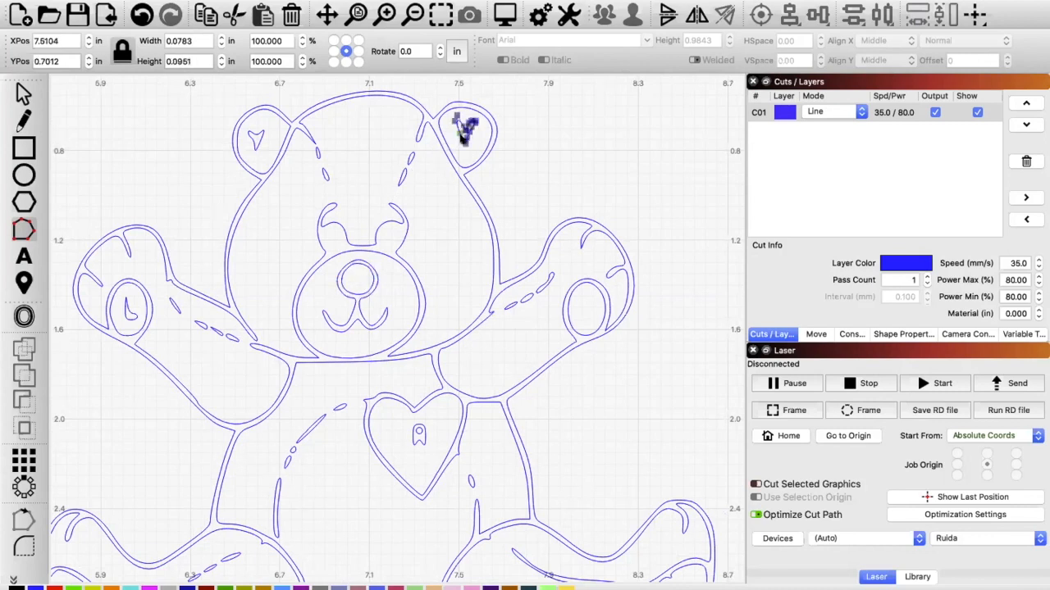
key(Delete)
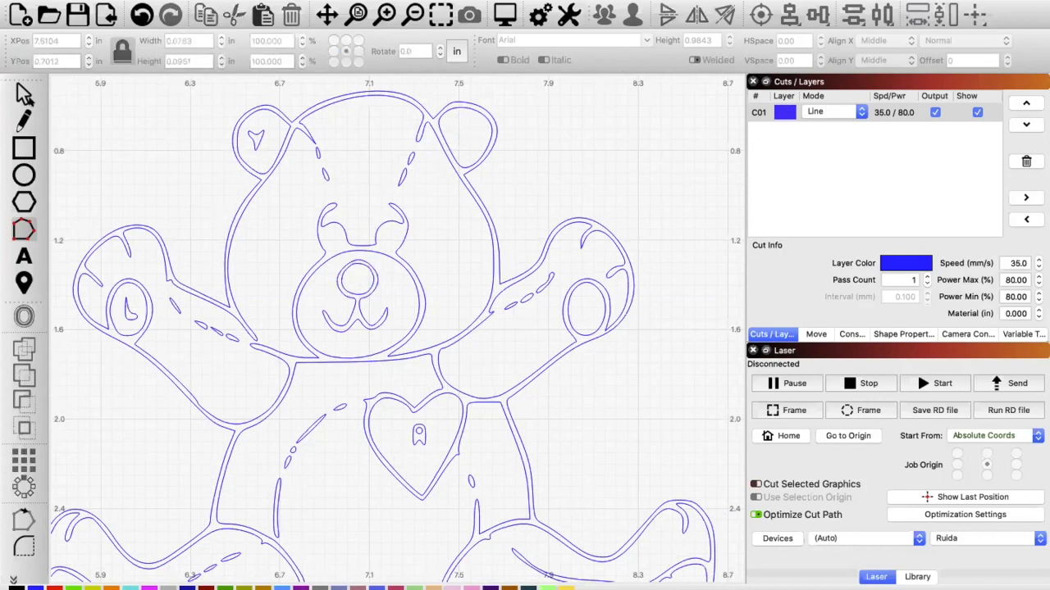
click(255, 137)
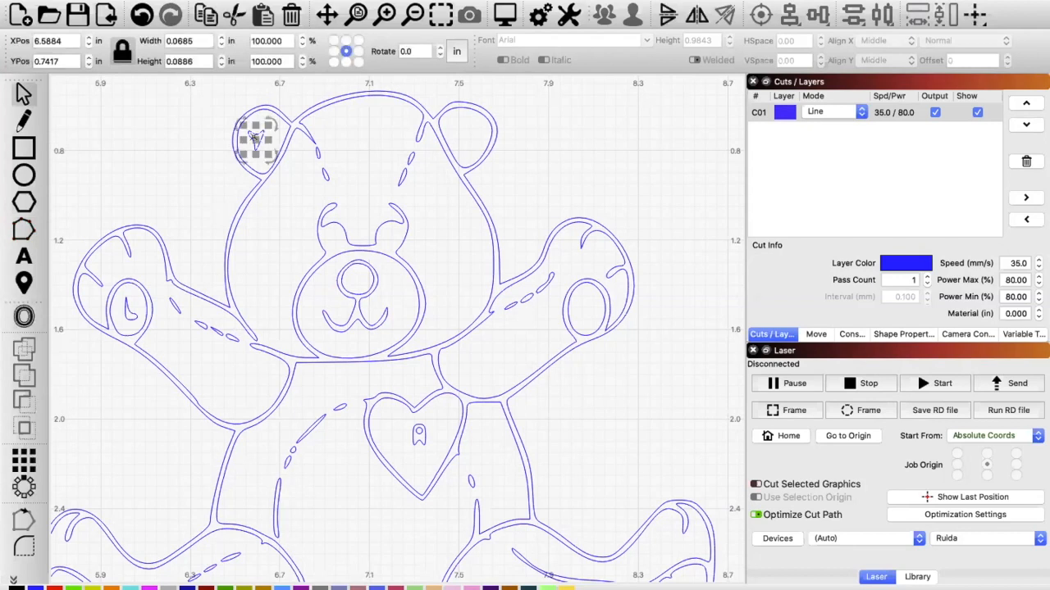
key(Delete)
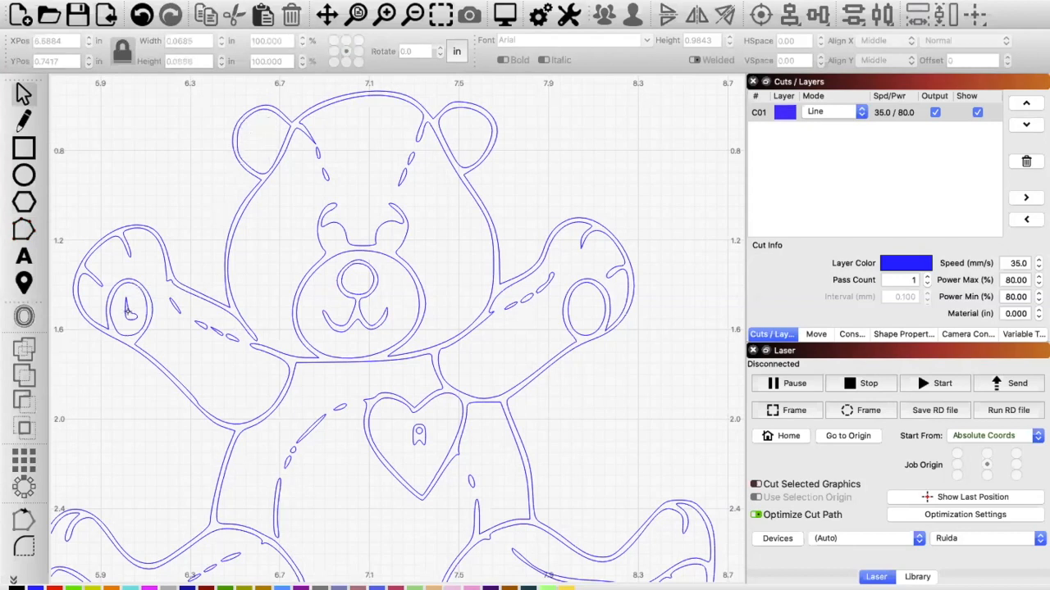
Step: Delete the letter mark inside the left paw pad and the outer outline of the letter inside the heart
click(127, 310)
key(Delete)
click(416, 437)
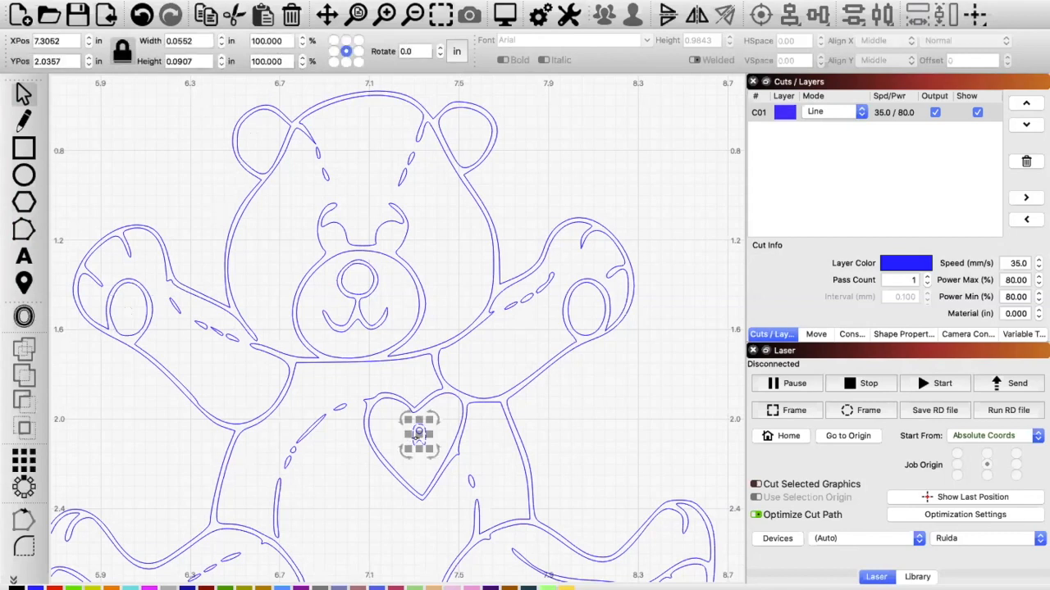
key(Delete)
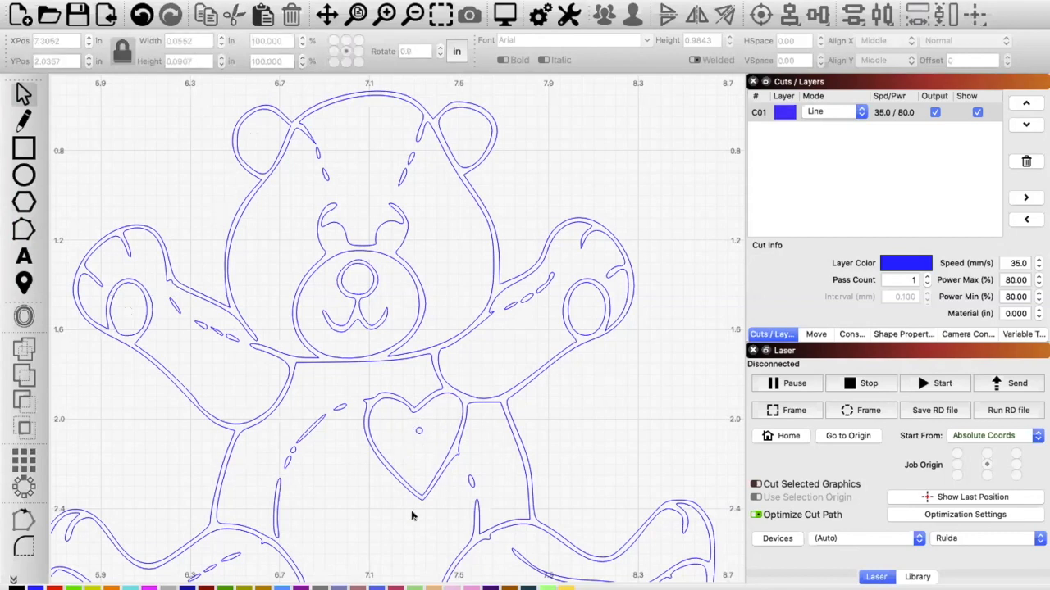
Step: Delete the leftover letter marks in the left foot pad, on both legs and beside the right foot pad
scroll(412, 515, down, 5)
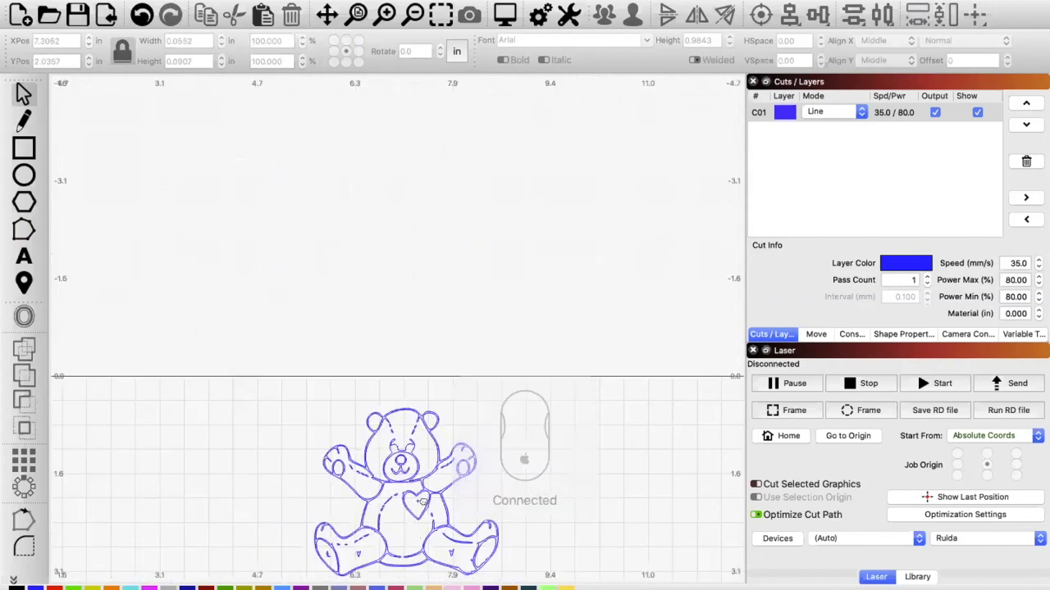
scroll(421, 501, up, 5)
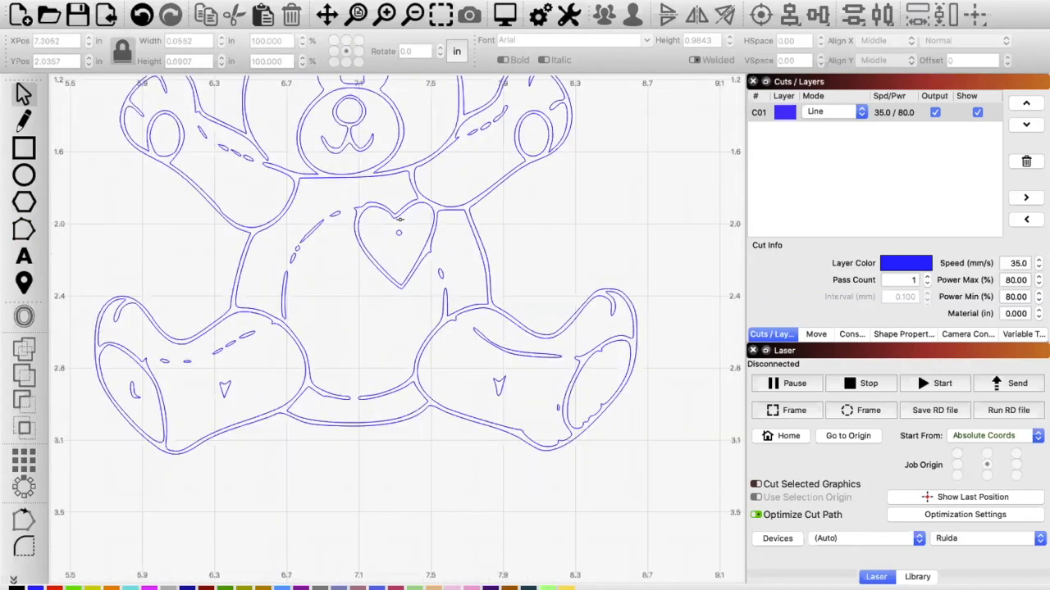
click(135, 392)
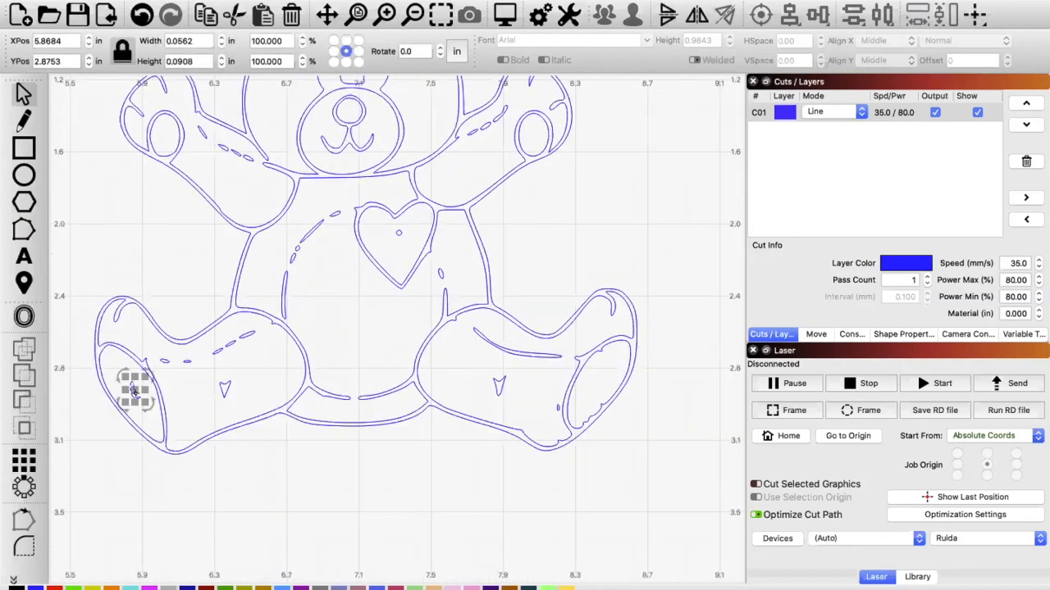
key(Delete)
click(223, 387)
key(Delete)
click(497, 388)
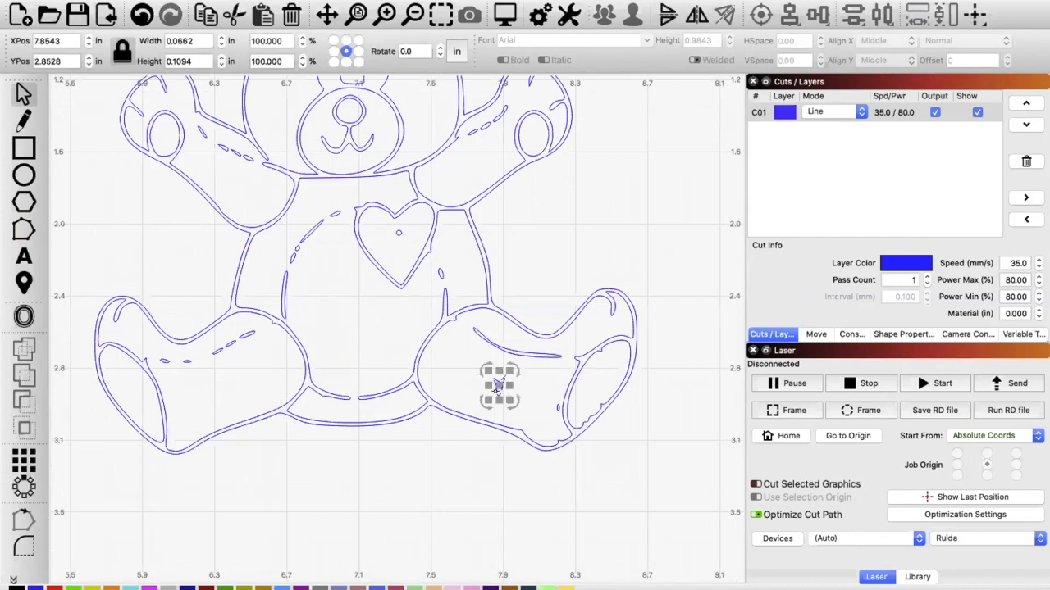
key(Delete)
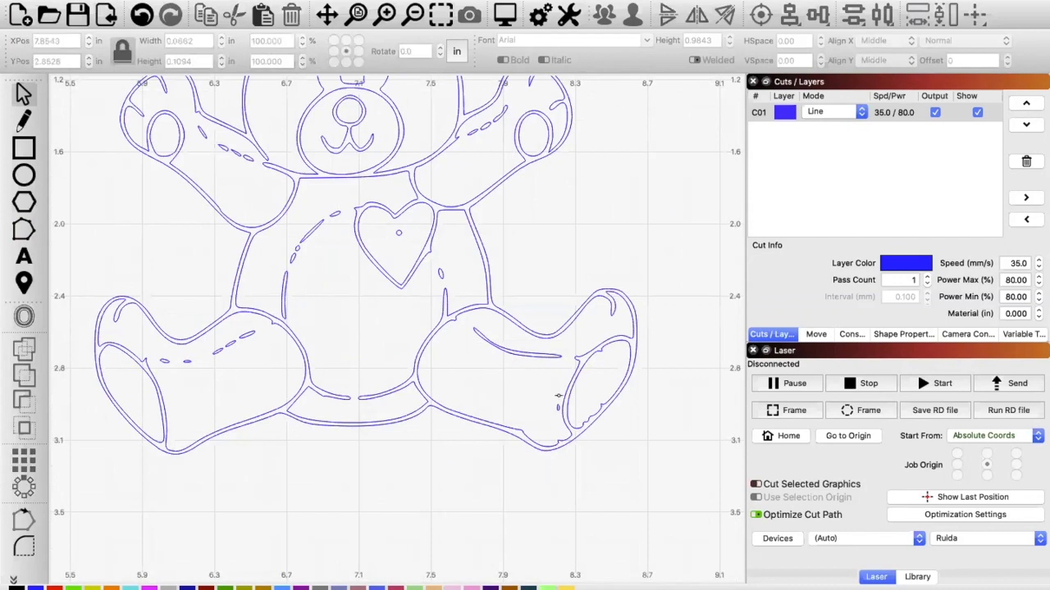
click(555, 407)
key(Delete)
Step: Draw a circle about 0.08 in across as the eye inside the bear's left eye outline
scroll(353, 239, down, 2)
drag(355, 186, 365, 311)
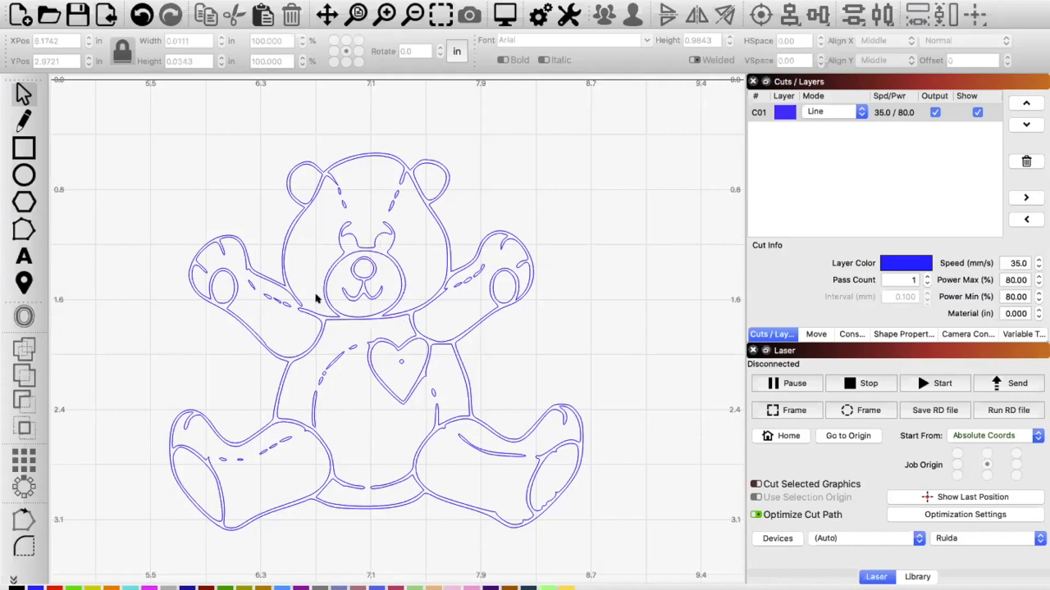
click(28, 173)
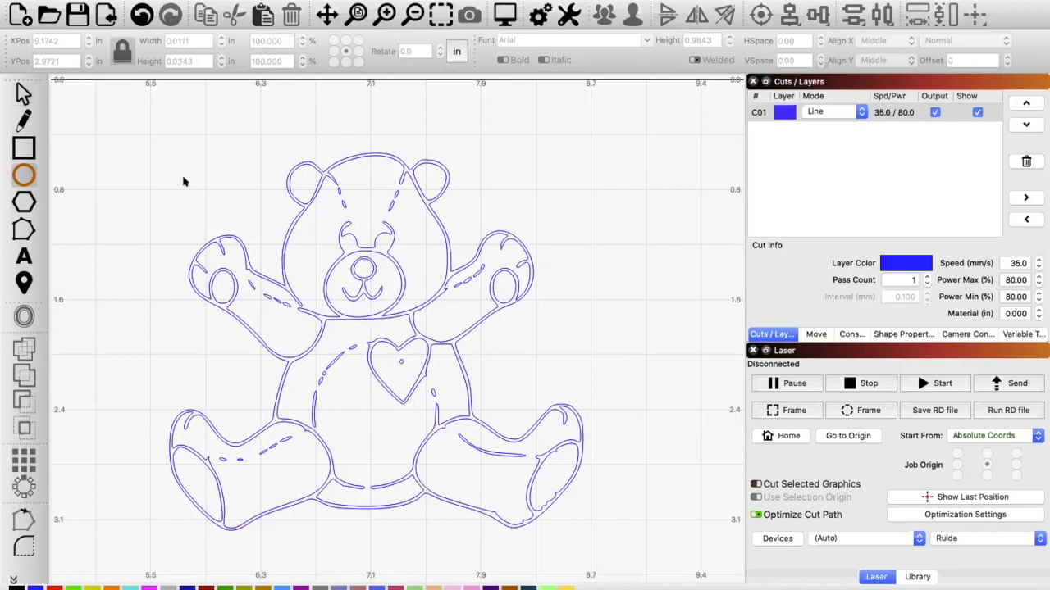
drag(189, 178, 347, 241)
click(19, 103)
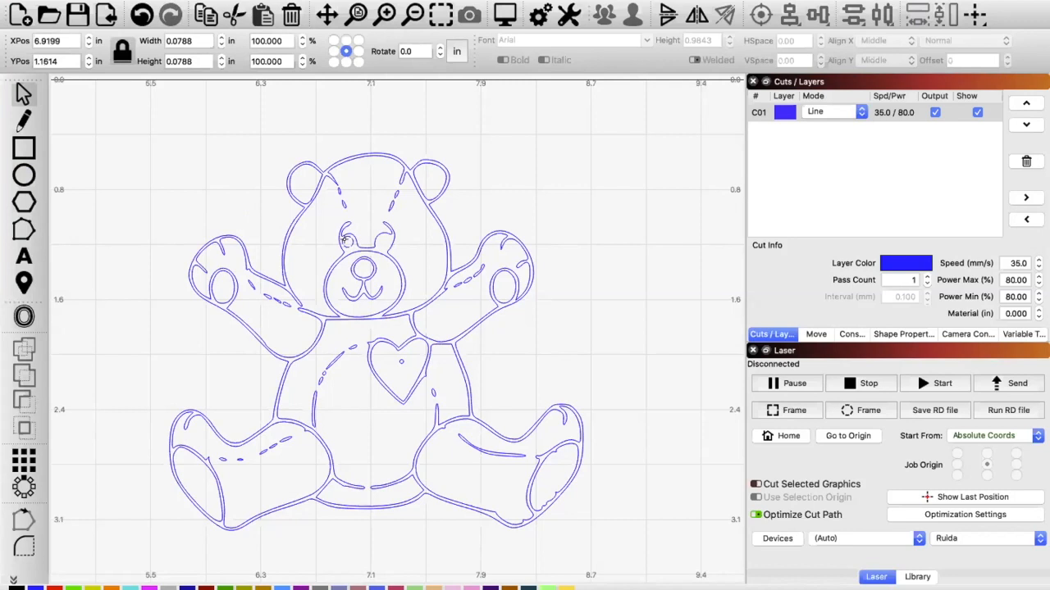
scroll(369, 240, up, 1)
scroll(369, 240, up, 6)
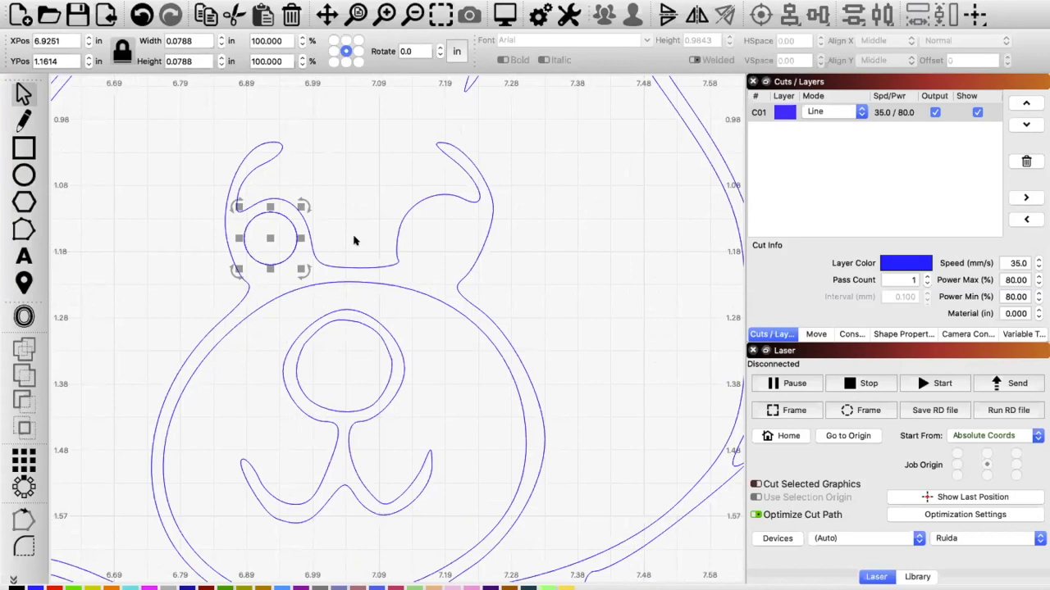
Step: Duplicate the eye circle and place the copy inside the bear's right eye outline
key(Right)
key(Right)
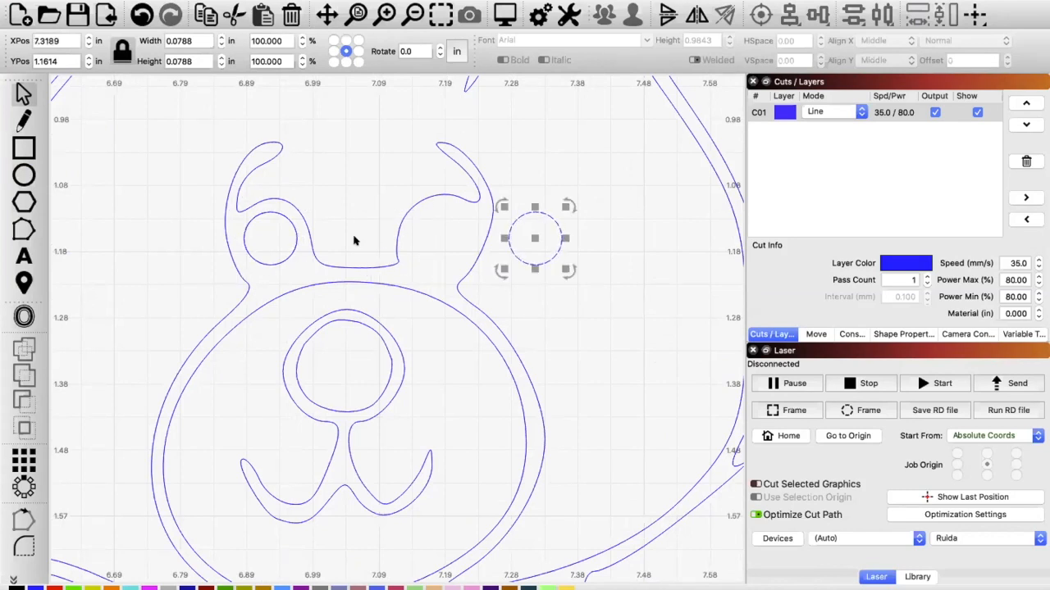
drag(530, 239, 436, 238)
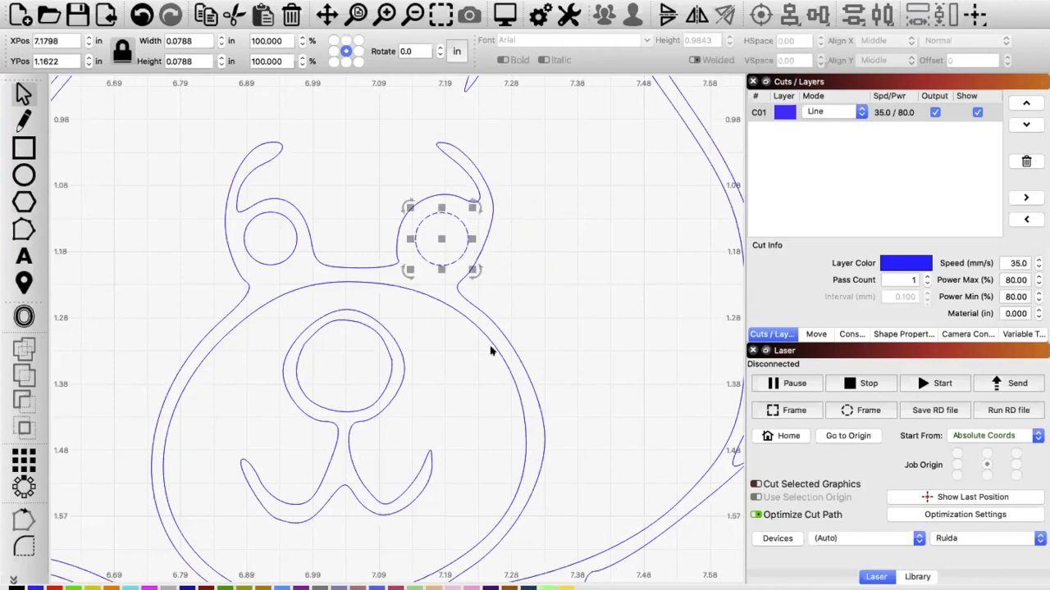
Step: Delete the small leftover circle inside the heart
scroll(491, 351, down, 5)
scroll(644, 511, up, 3)
scroll(628, 497, down, 3)
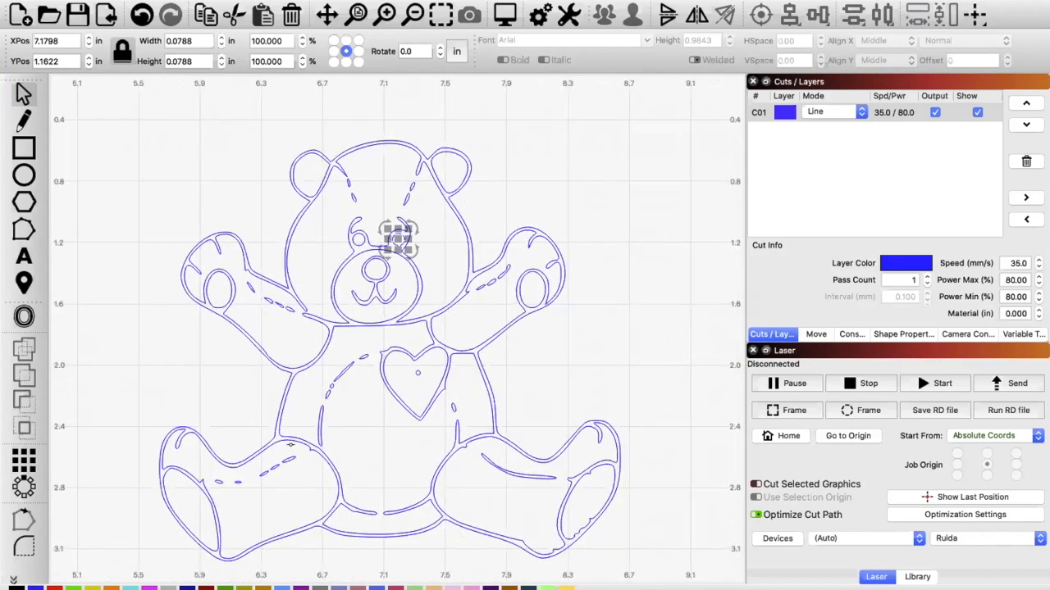
click(383, 451)
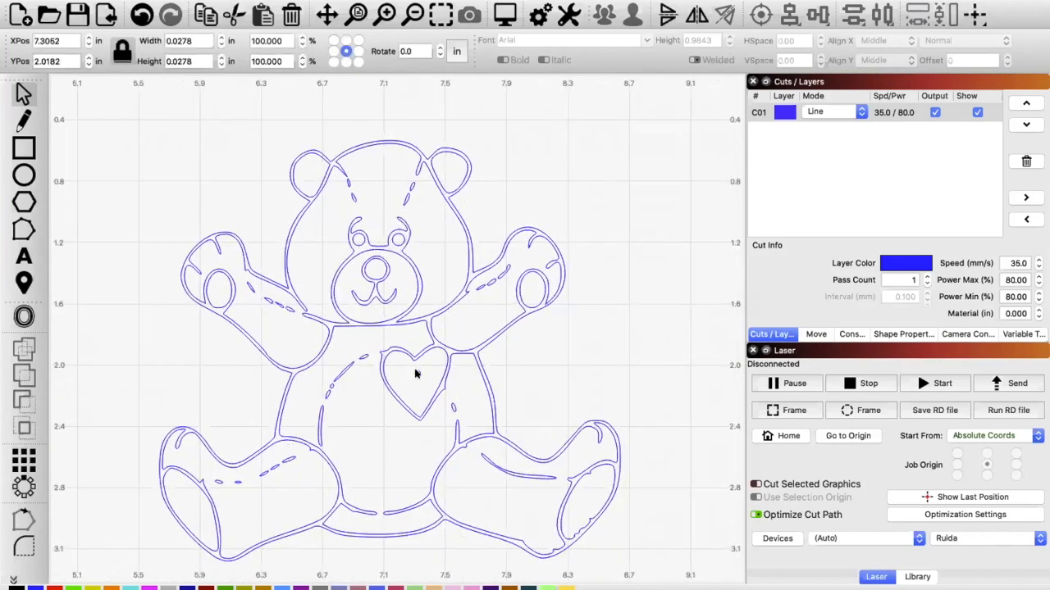
click(417, 373)
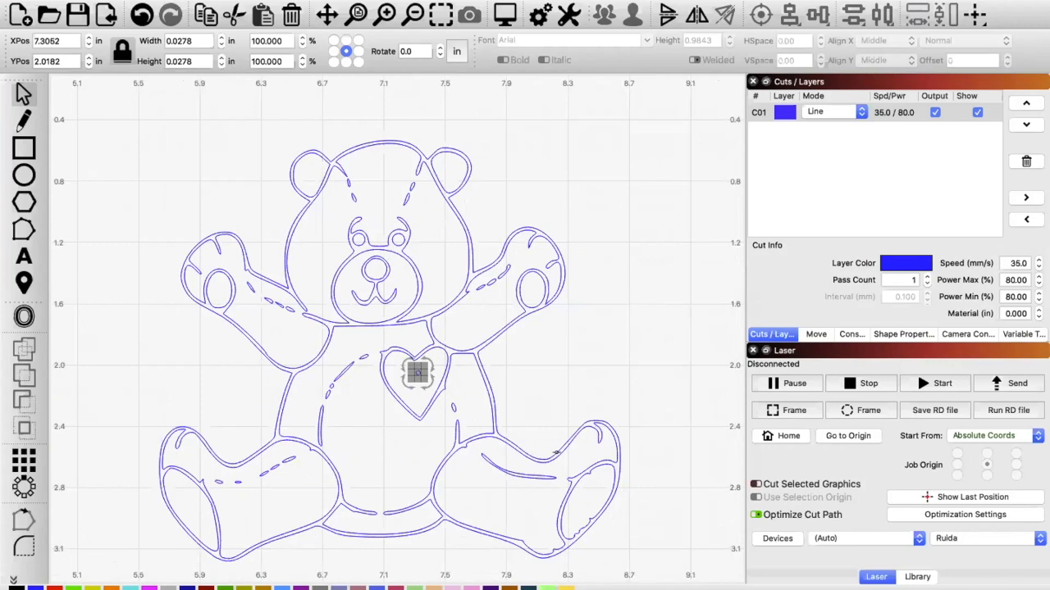
key(Delete)
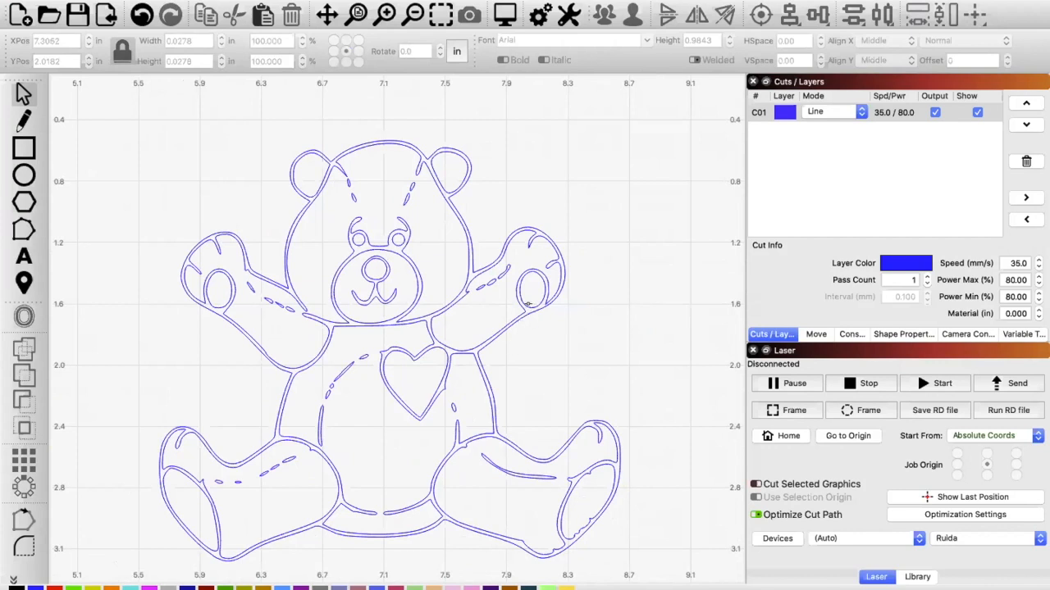
Step: Select the eyes, inner ears, paw pads, foot pads and inner heart, and assign them to the red C02 layer in Fill mode
click(524, 303)
shift+click(404, 243)
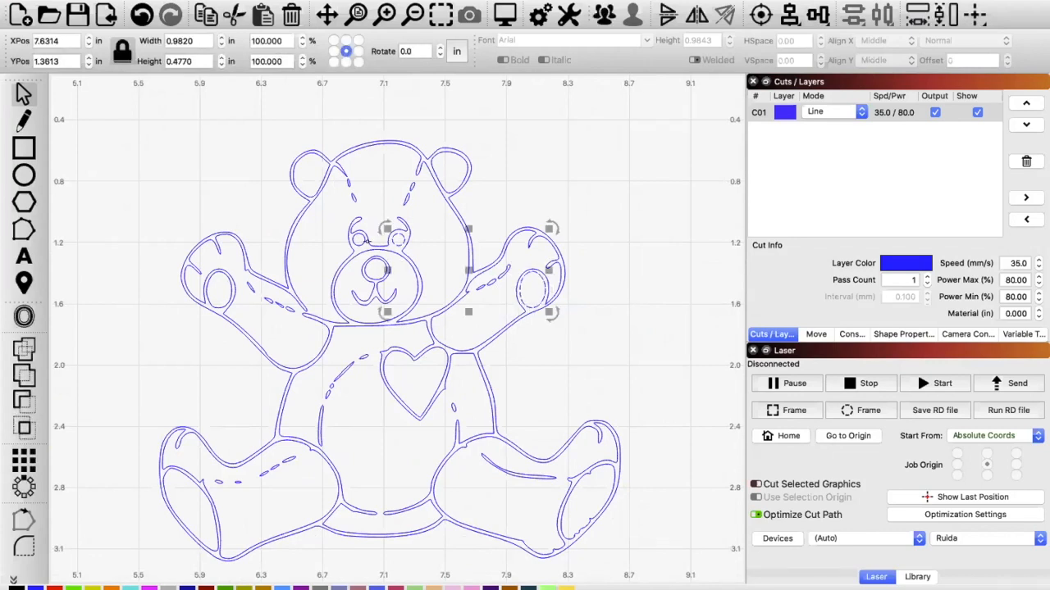
shift+click(425, 181)
shift+click(301, 175)
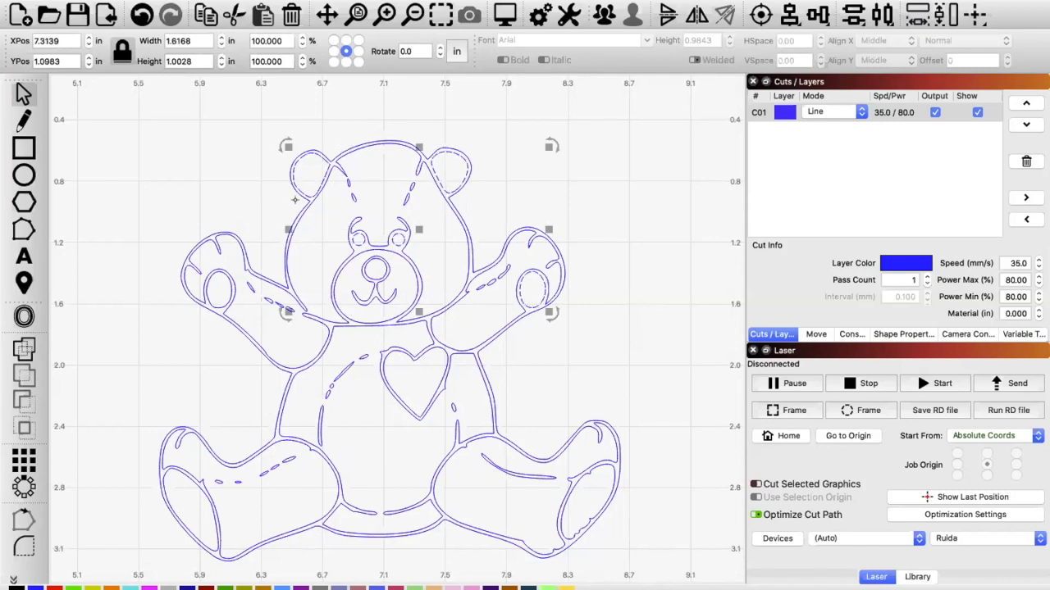
shift+click(228, 287)
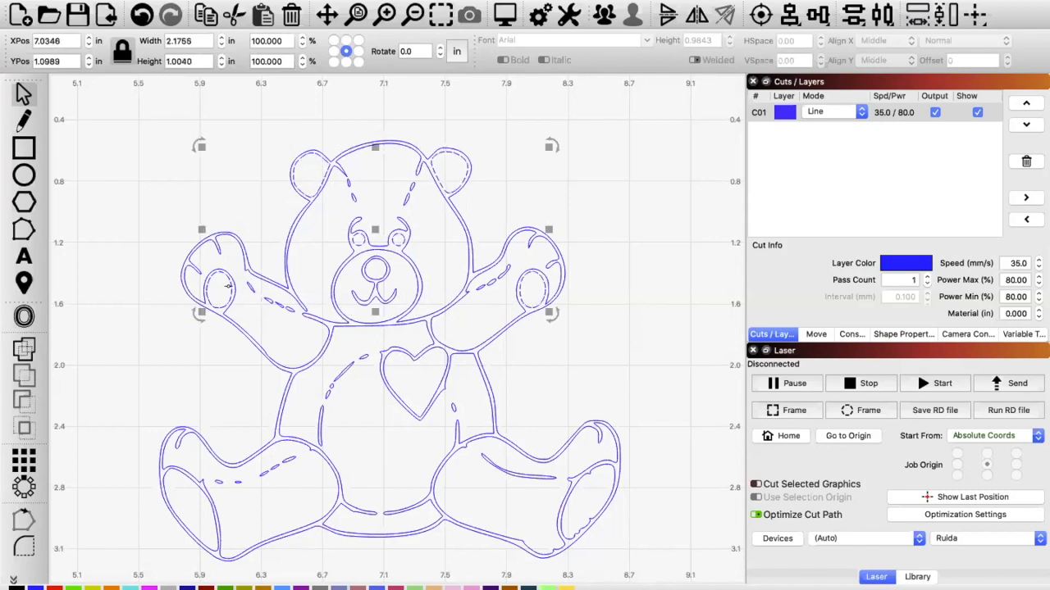
shift+click(184, 477)
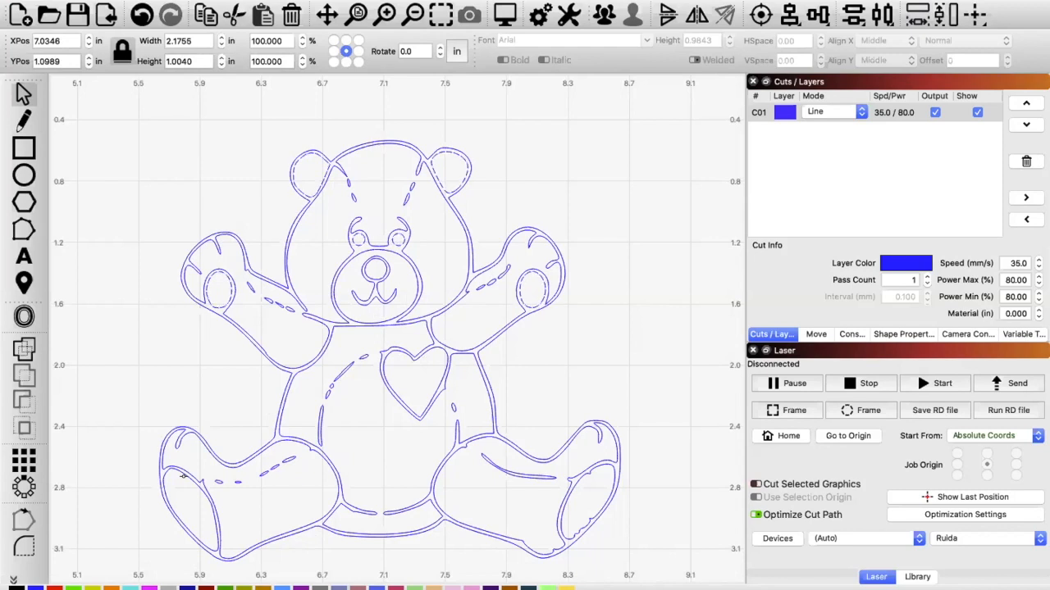
shift+click(568, 485)
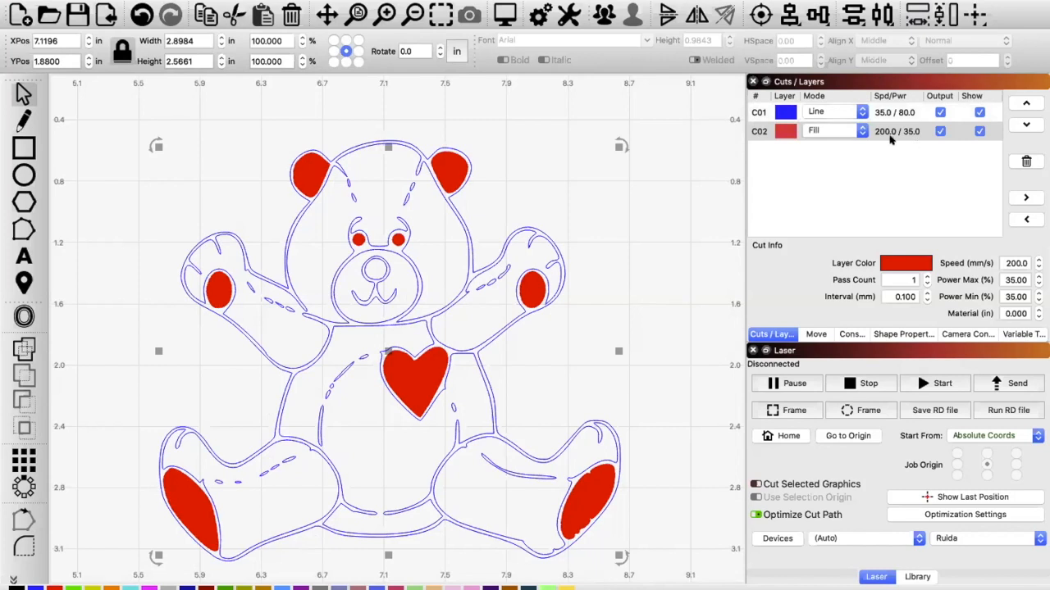
Step: Switch the red C02 layer to Line mode and back to Fill
click(861, 135)
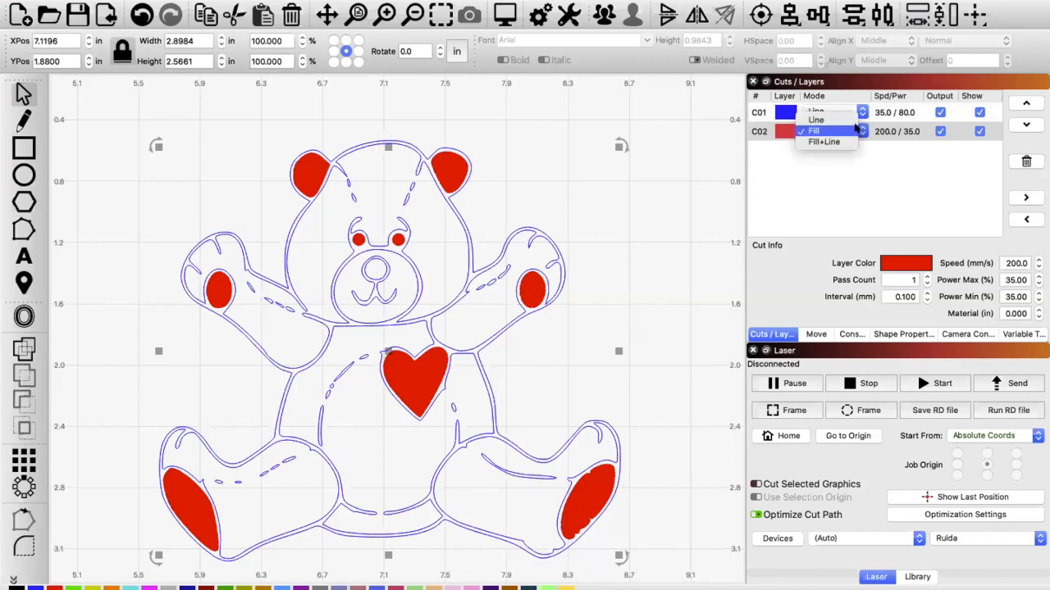
click(846, 120)
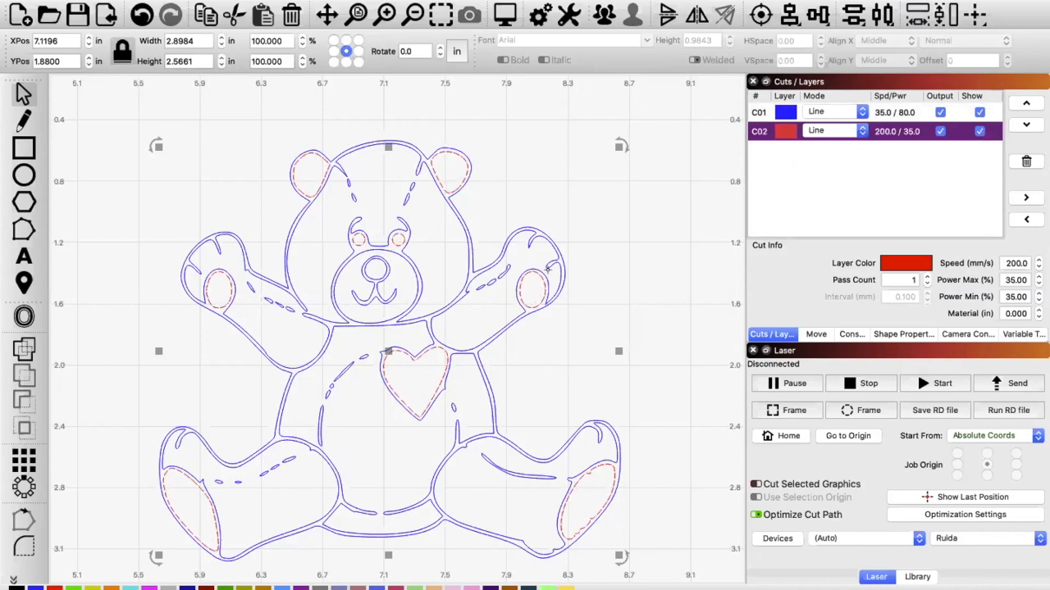
click(854, 131)
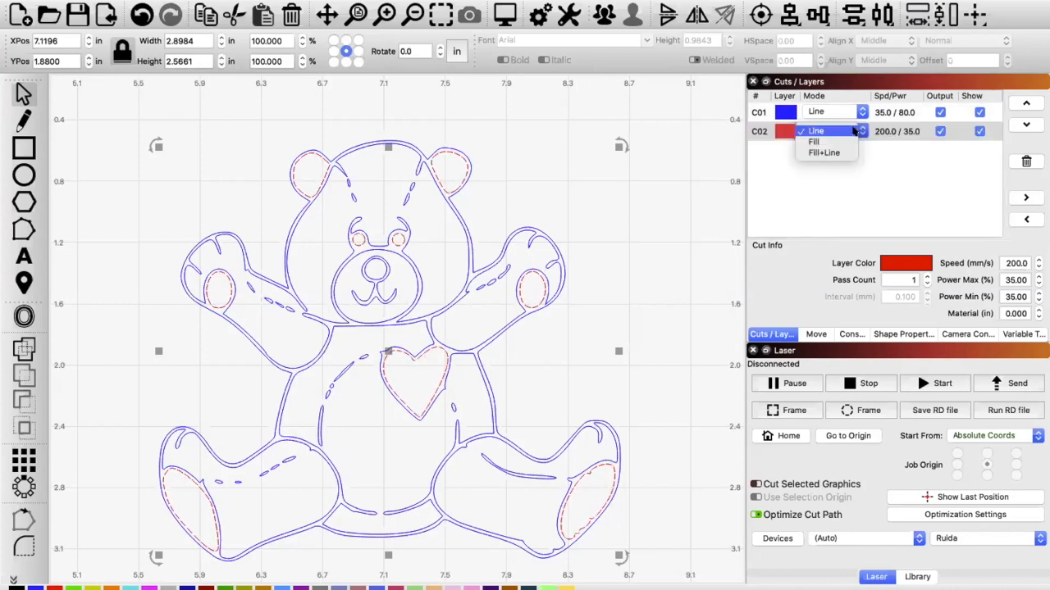
click(848, 142)
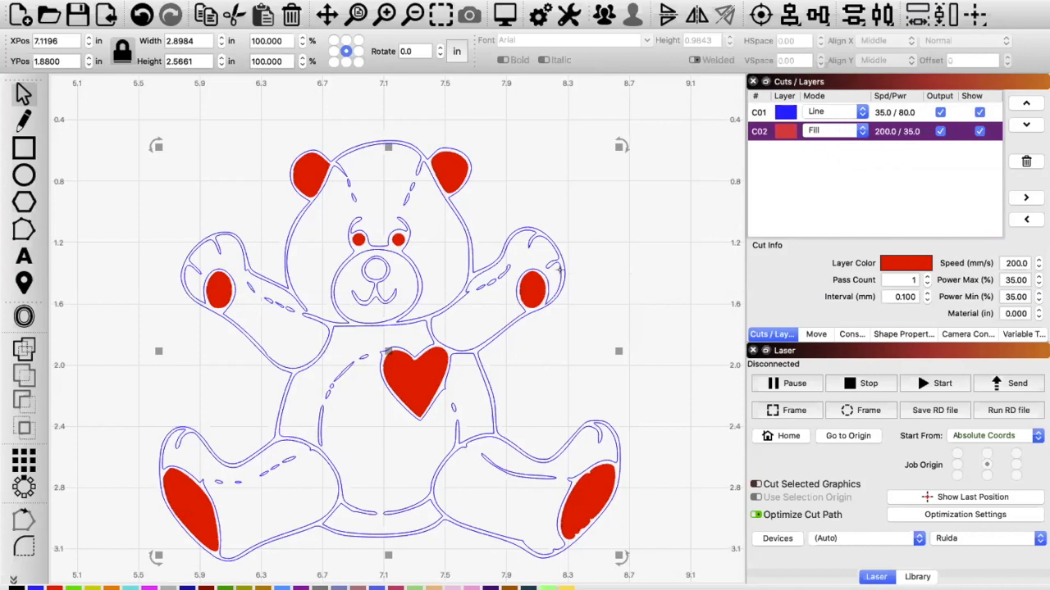
Step: Create an outward offset around the bear's outer outline and assign it to the black C00 line layer
click(562, 267)
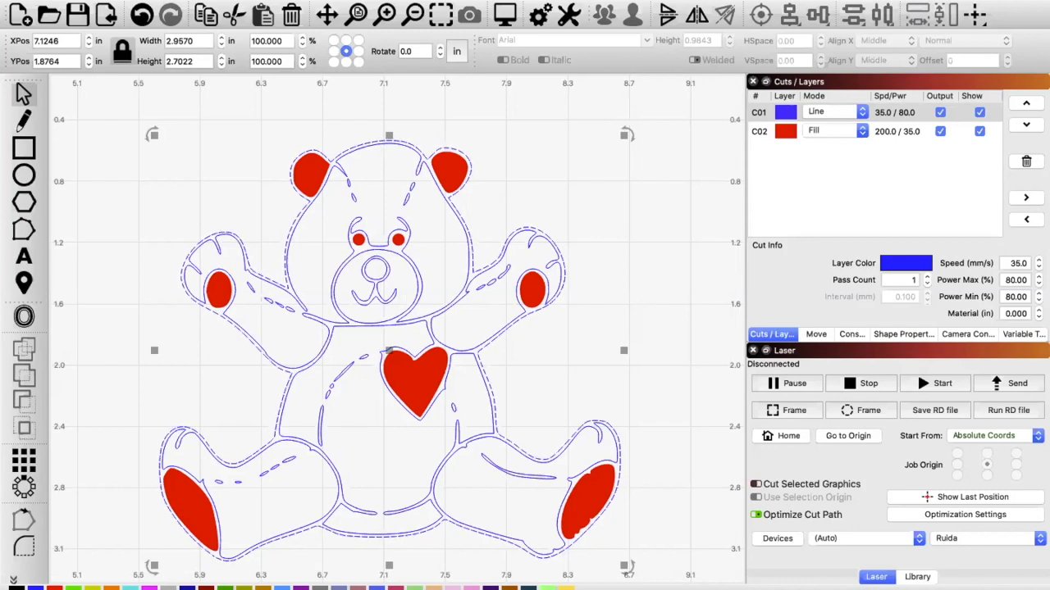
click(17, 588)
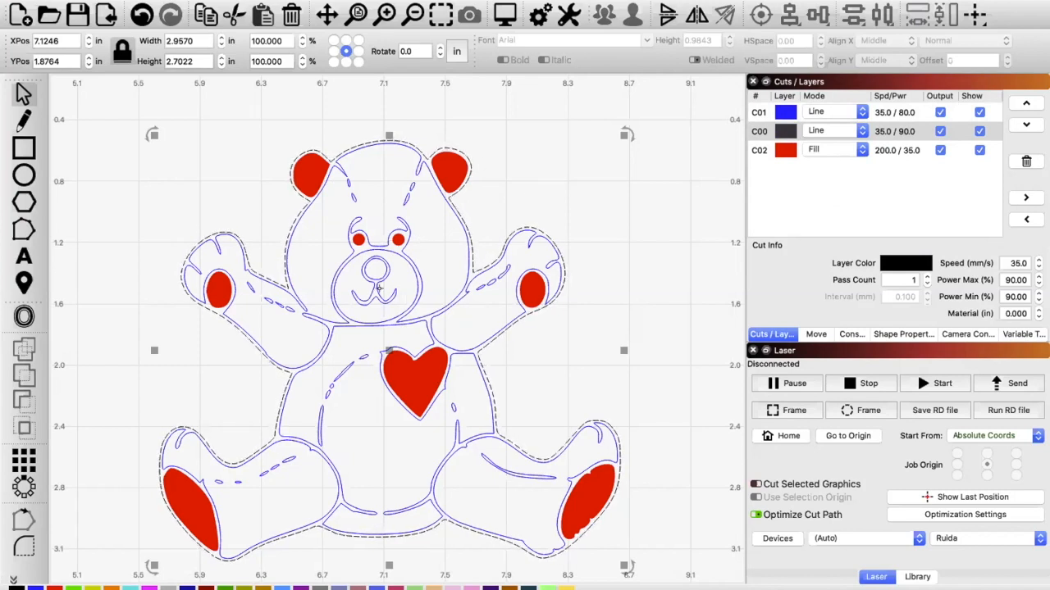
Step: Reorder the cut layers so red C02 runs first, blue C01 second and black C00 last
click(889, 129)
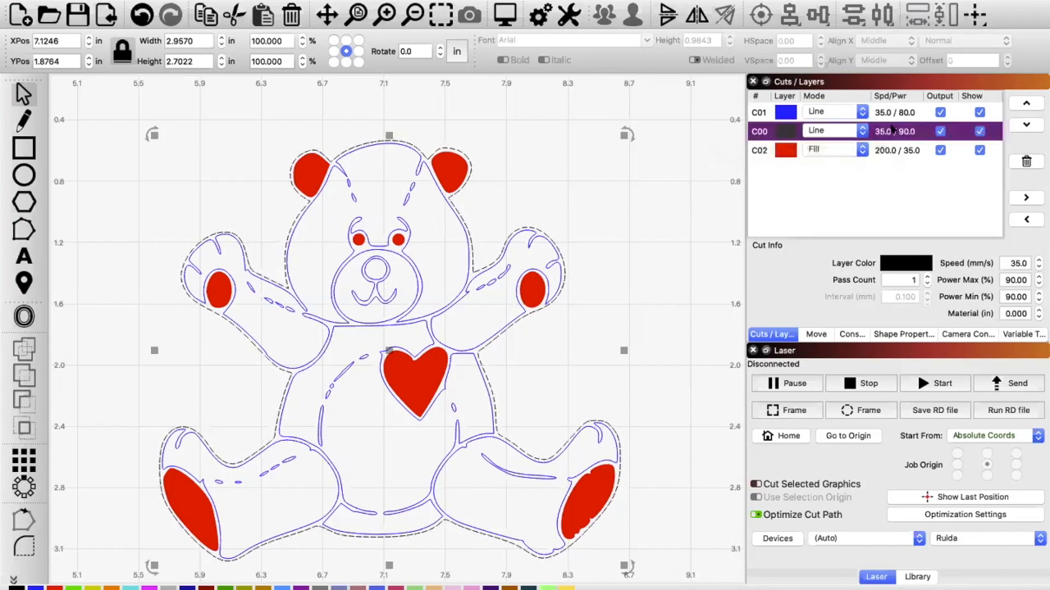
click(1025, 124)
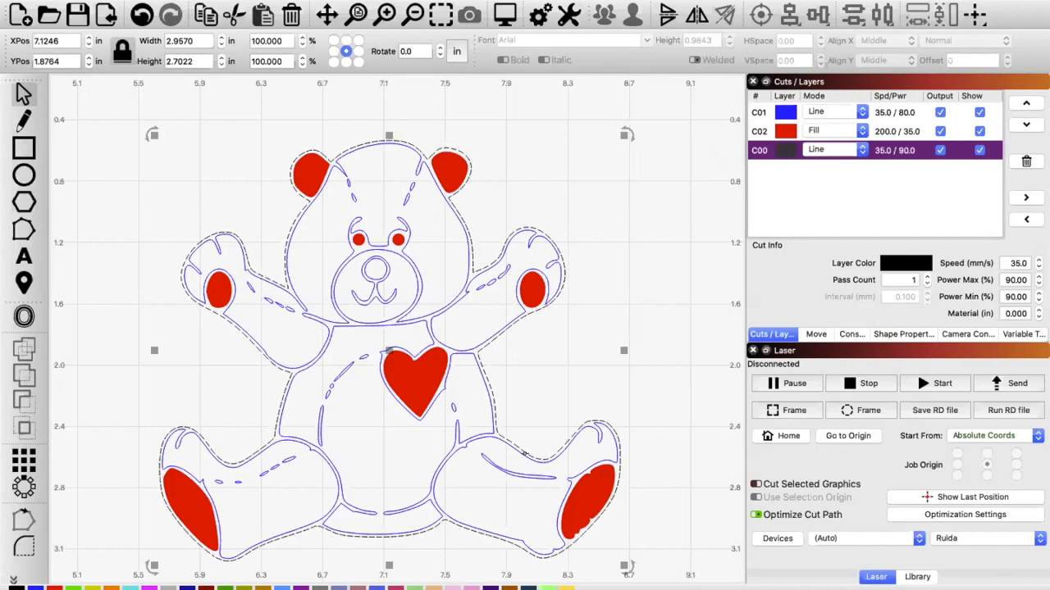
click(882, 128)
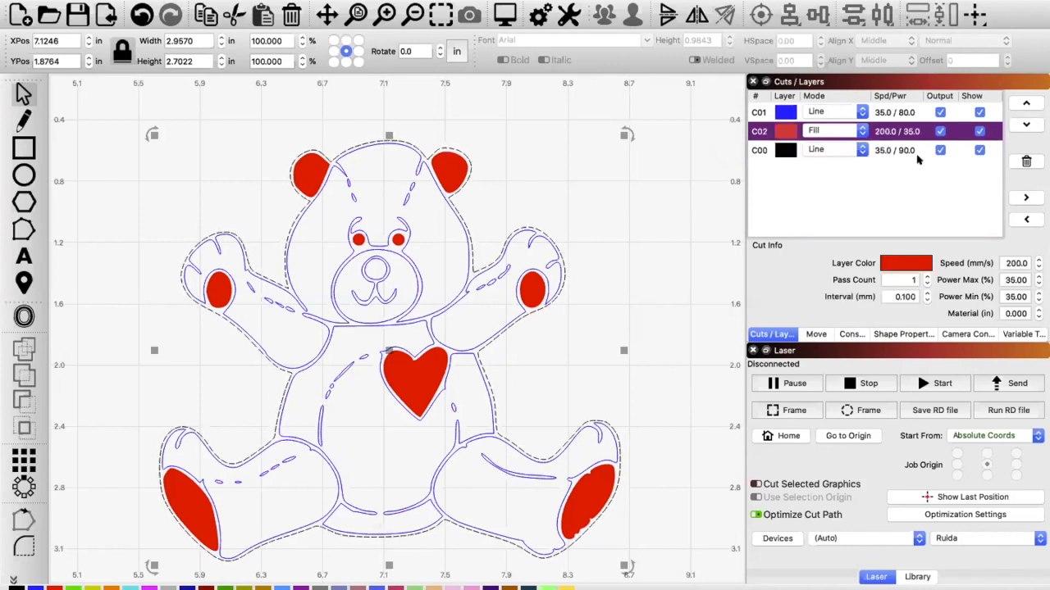
click(1023, 103)
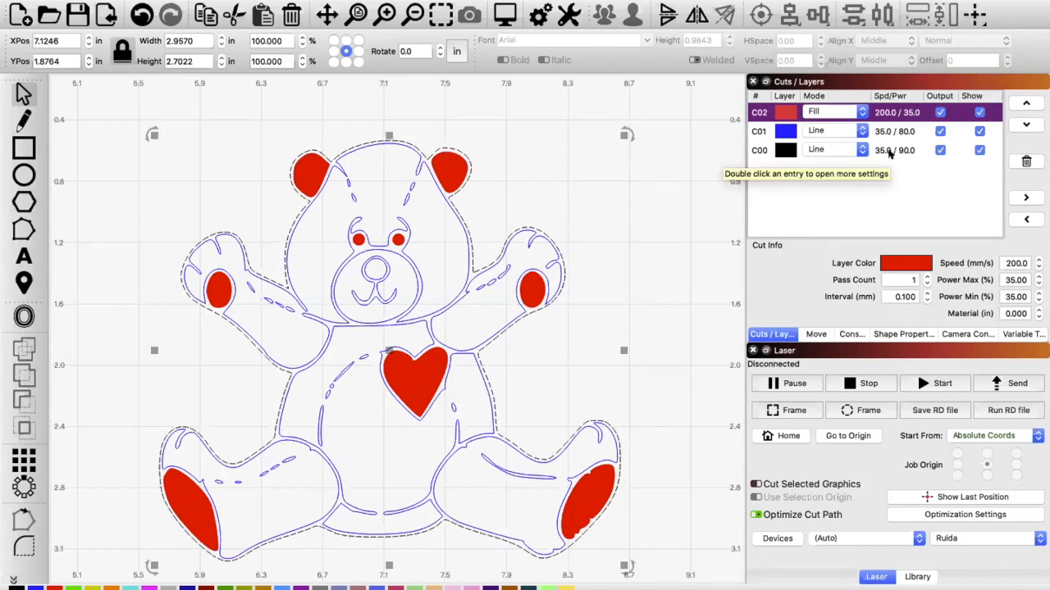
Step: Preview the laser job, scrub through its cut sequence from start to end, and close the preview
click(507, 18)
drag(775, 433, 230, 443)
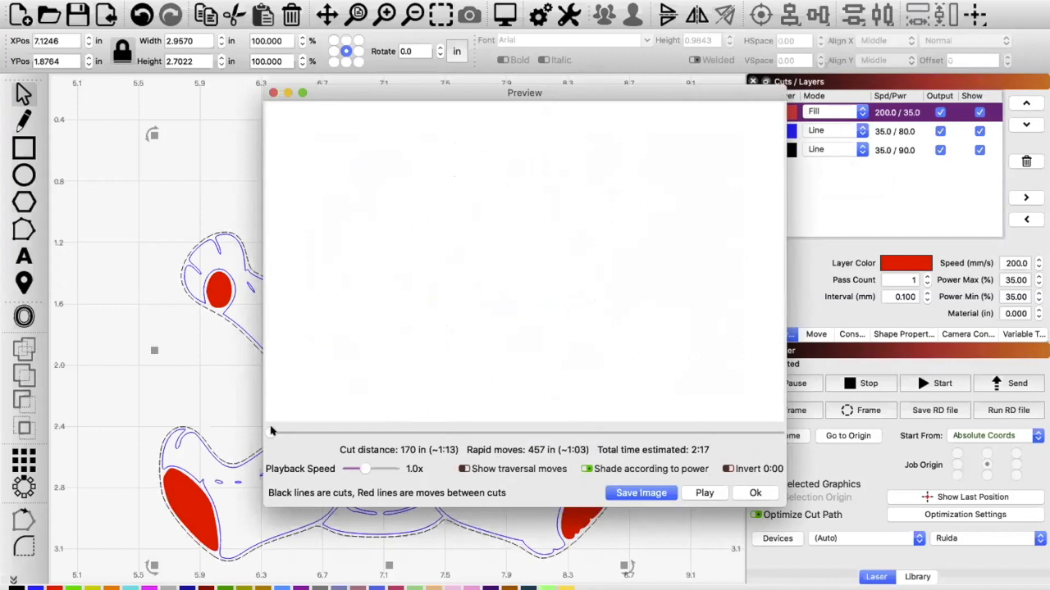
mouse_move(272, 431)
mouse_down()
mouse_move(355, 421)
mouse_move(708, 433)
mouse_move(710, 424)
mouse_move(761, 439)
mouse_move(718, 438)
mouse_move(783, 420)
mouse_up()
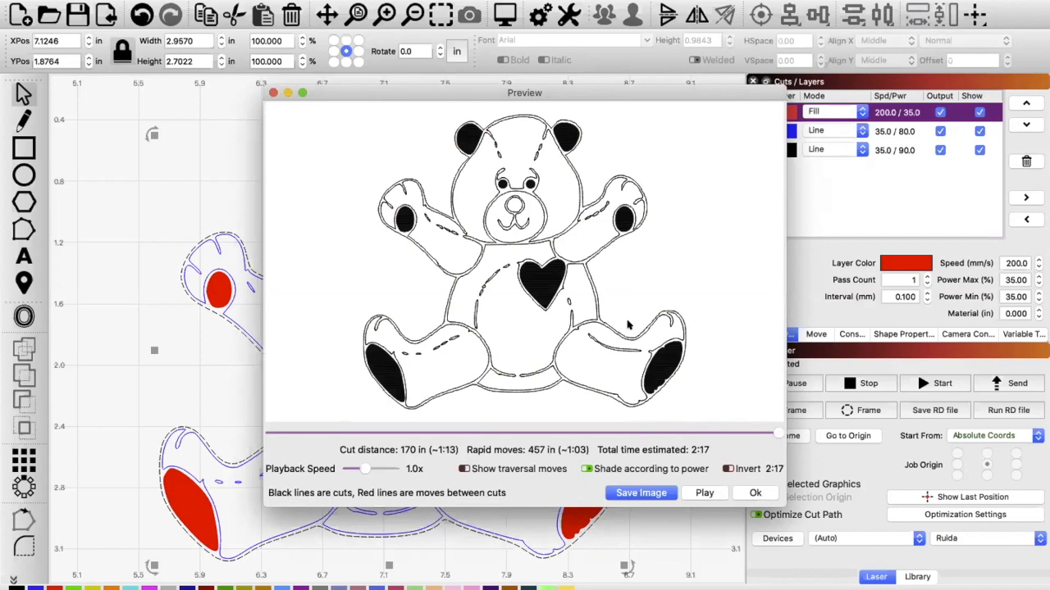
mouse_move(415, 91)
mouse_down()
mouse_move(745, 236)
mouse_move(877, 256)
mouse_up()
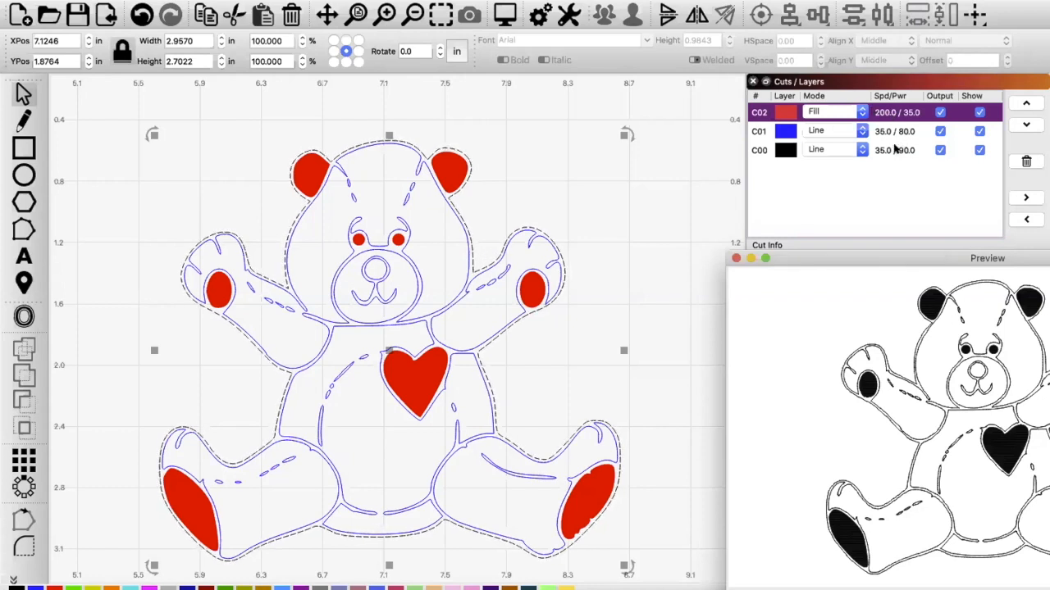
drag(925, 254, 359, 94)
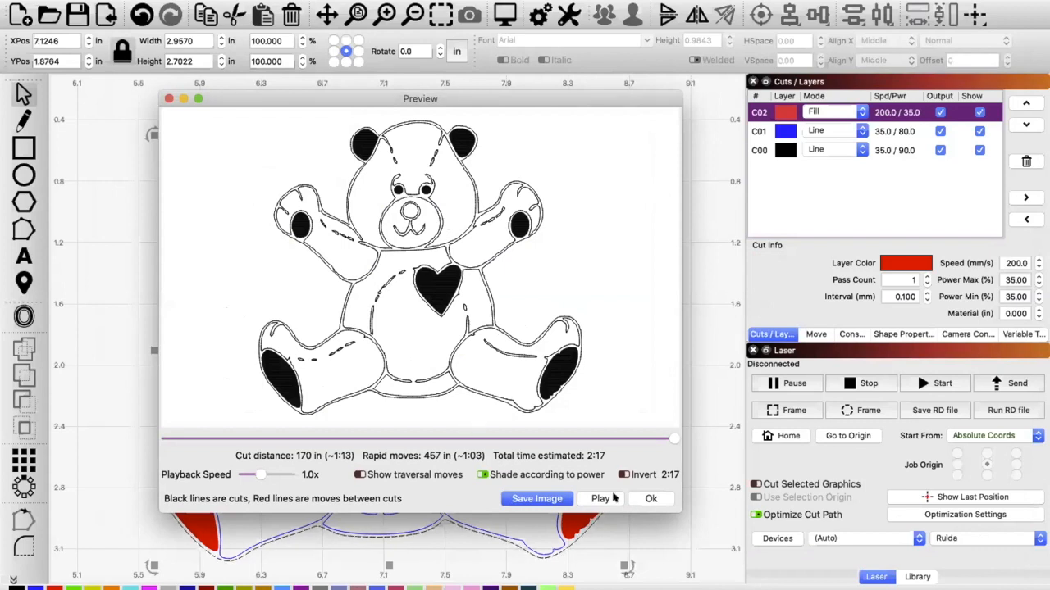
click(650, 499)
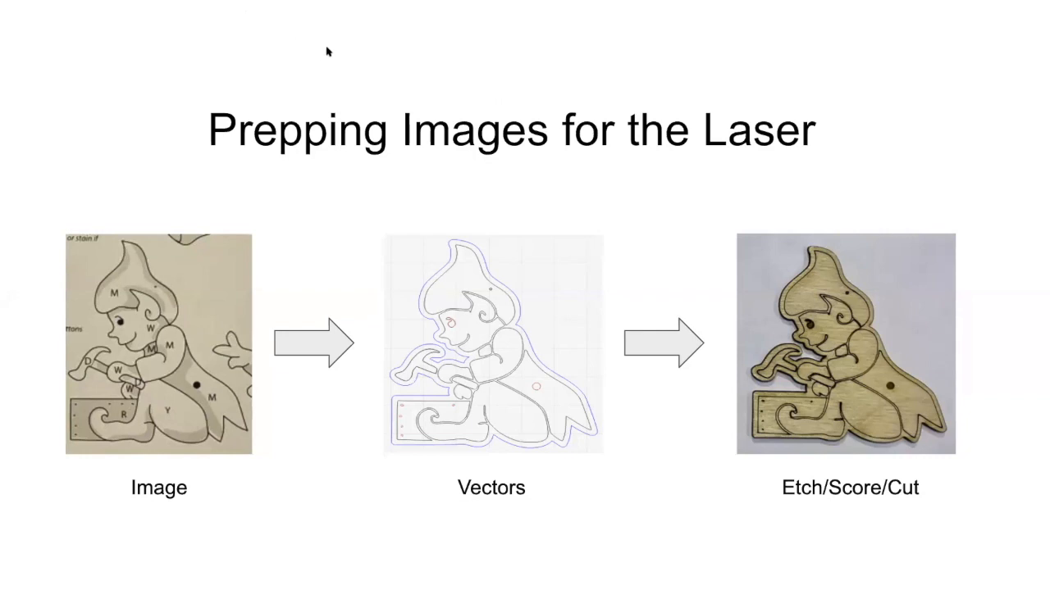
Step: End the slideshow and return to the slide editor in the Google Chrome window
key(Escape)
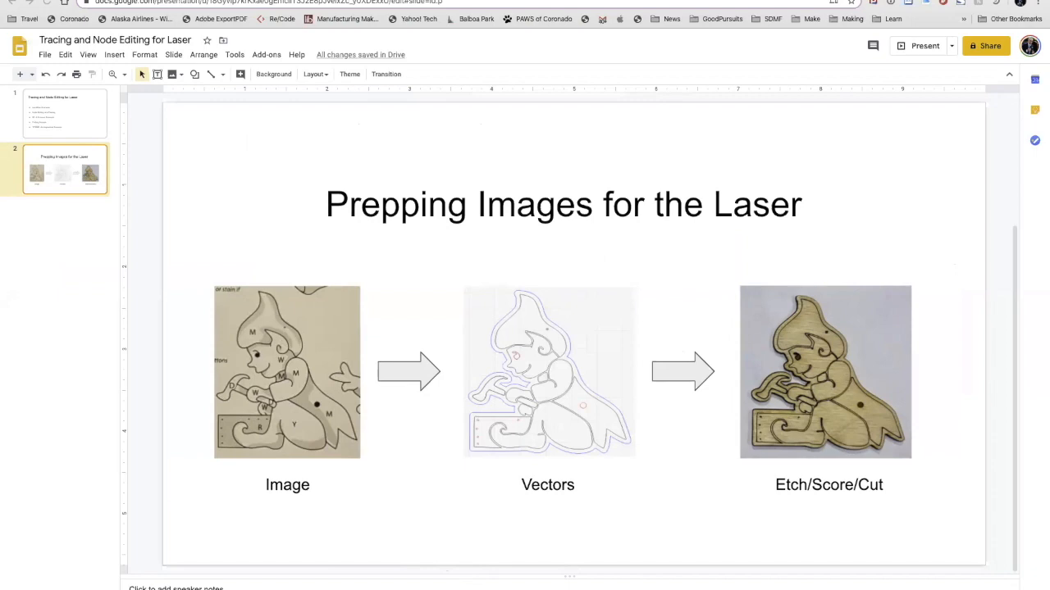
key(ctrl+Up)
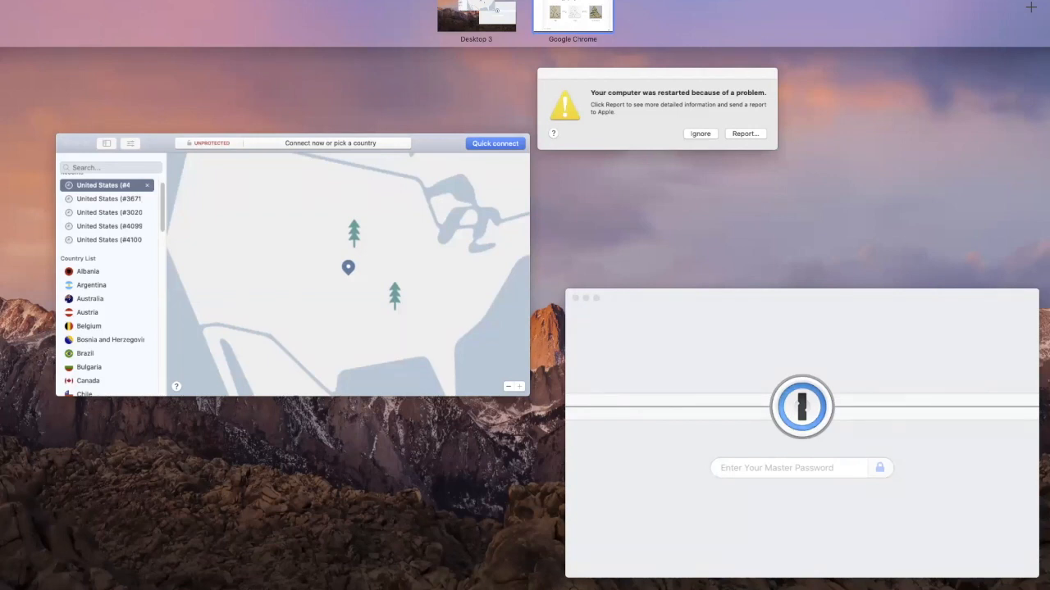
click(572, 16)
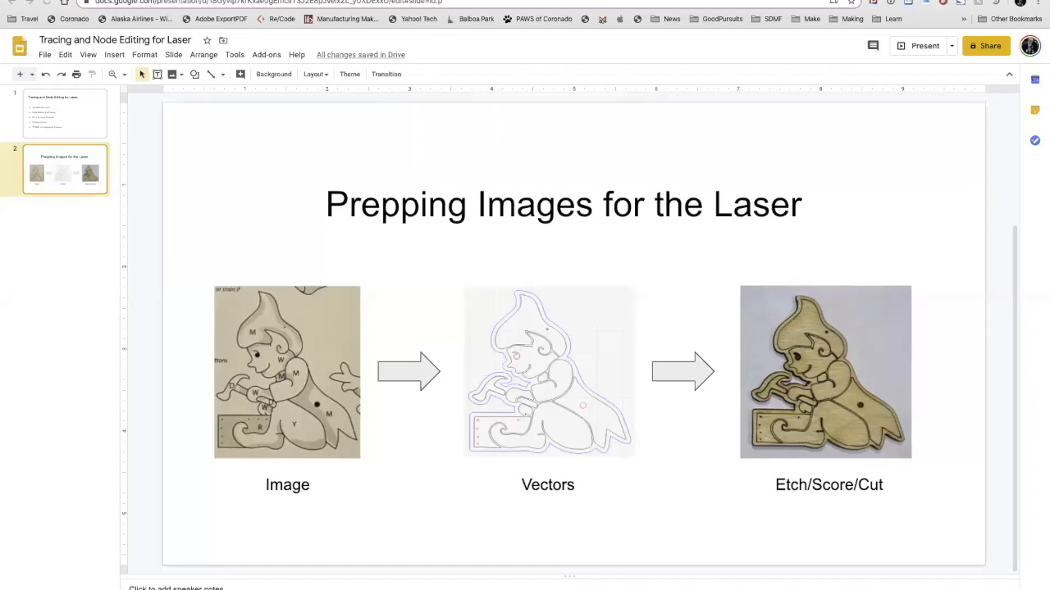
Step: Search Google for "horses" in a new browser tab and switch to the image results
key(super+t)
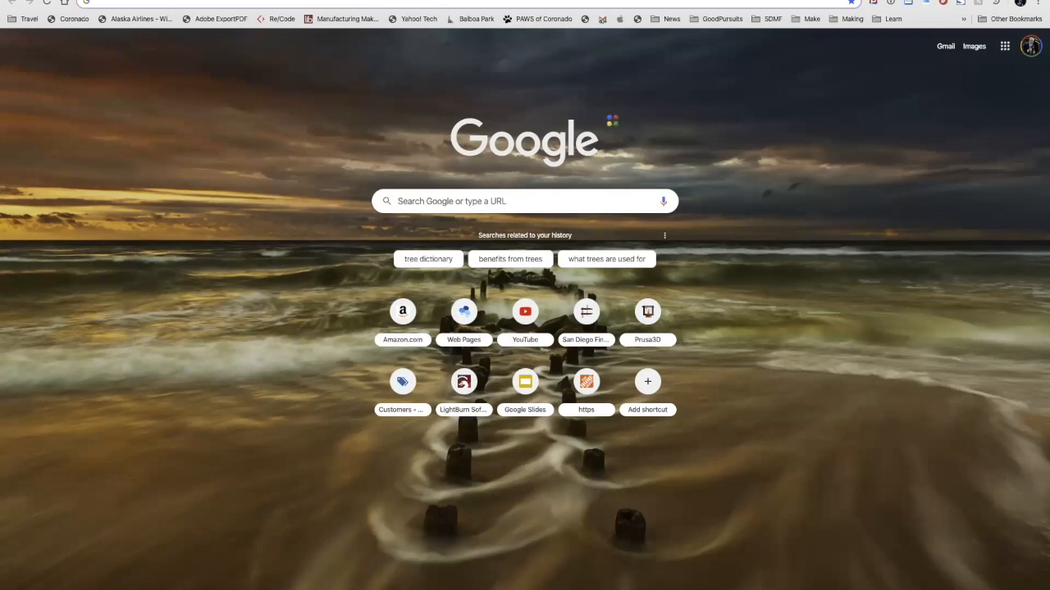
click(426, 3)
text(hore)
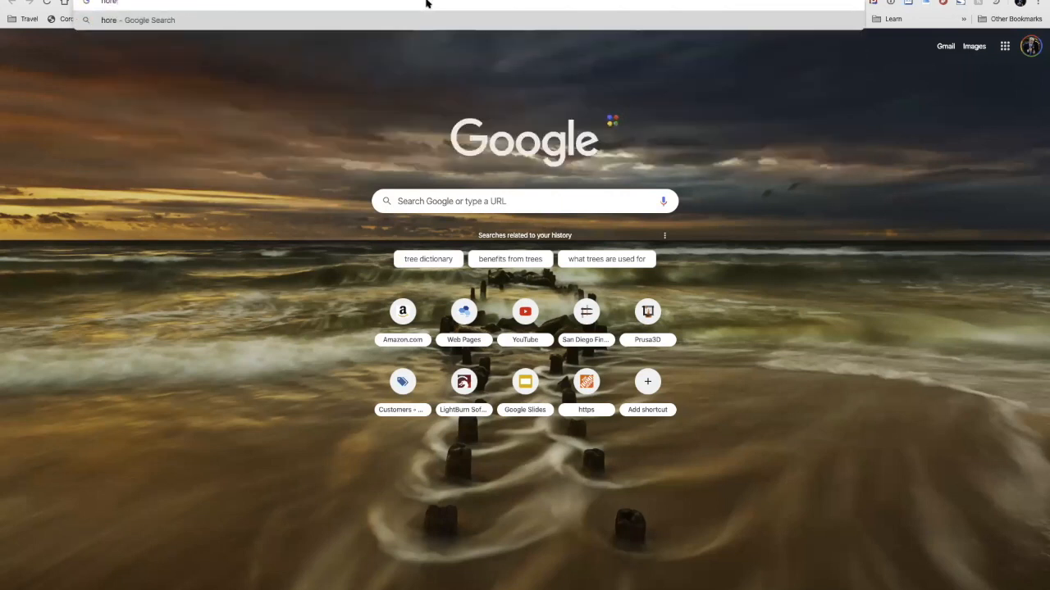
key(BackSpace)
text(ses)
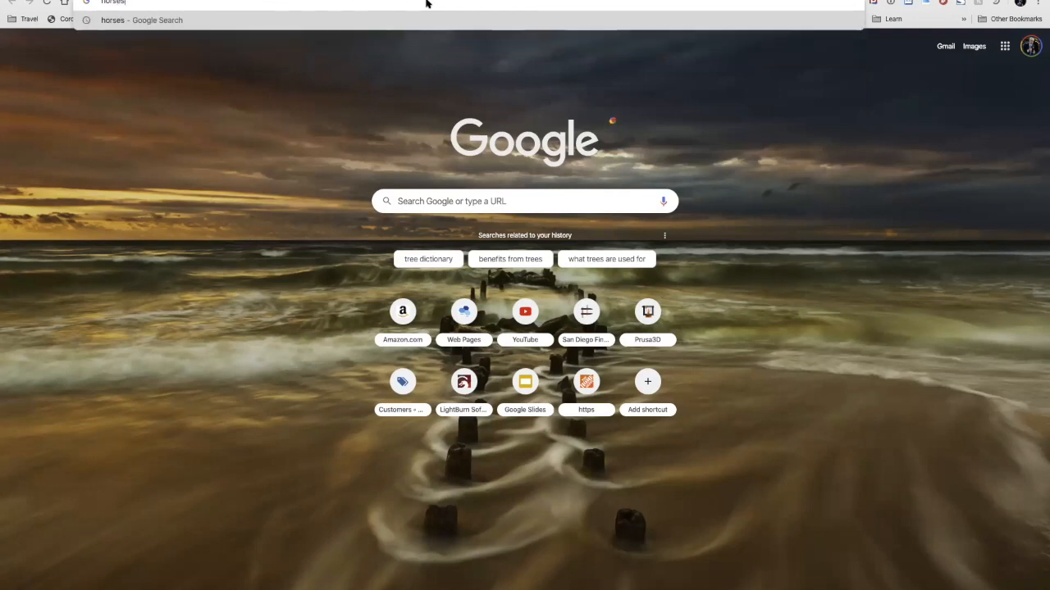
key(Return)
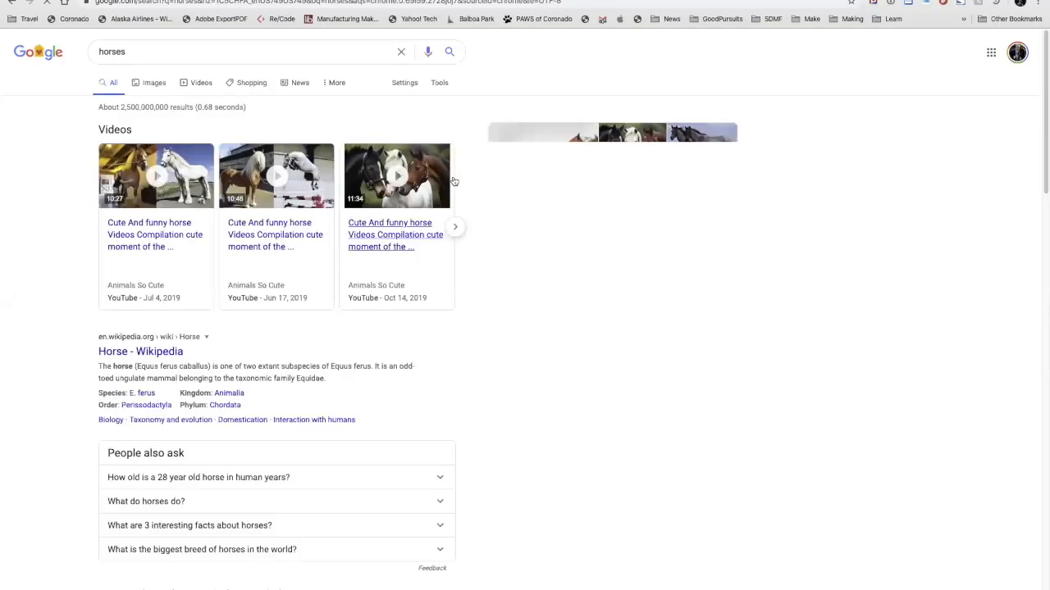
click(155, 82)
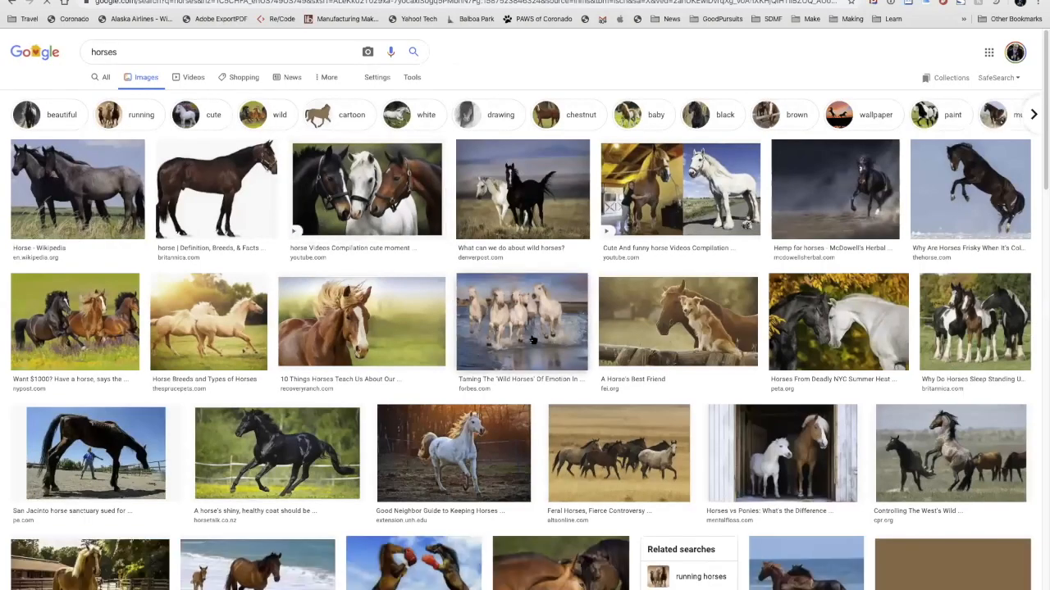
Step: Look through the unfiltered horse photos in the image results and return to the search options
scroll(533, 339, down, 1)
scroll(532, 339, down, 2)
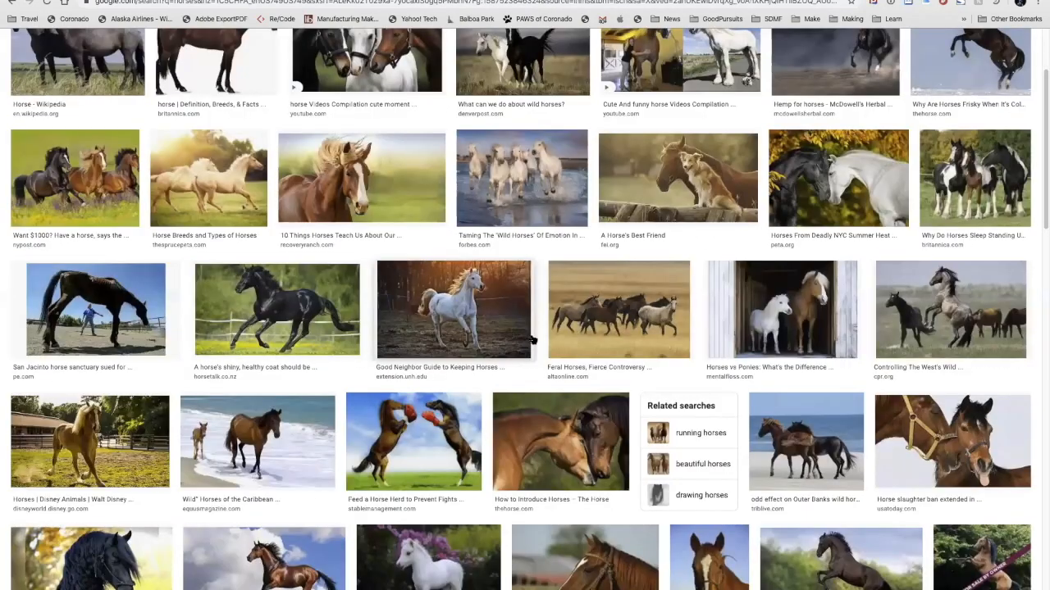
scroll(532, 340, down, 1)
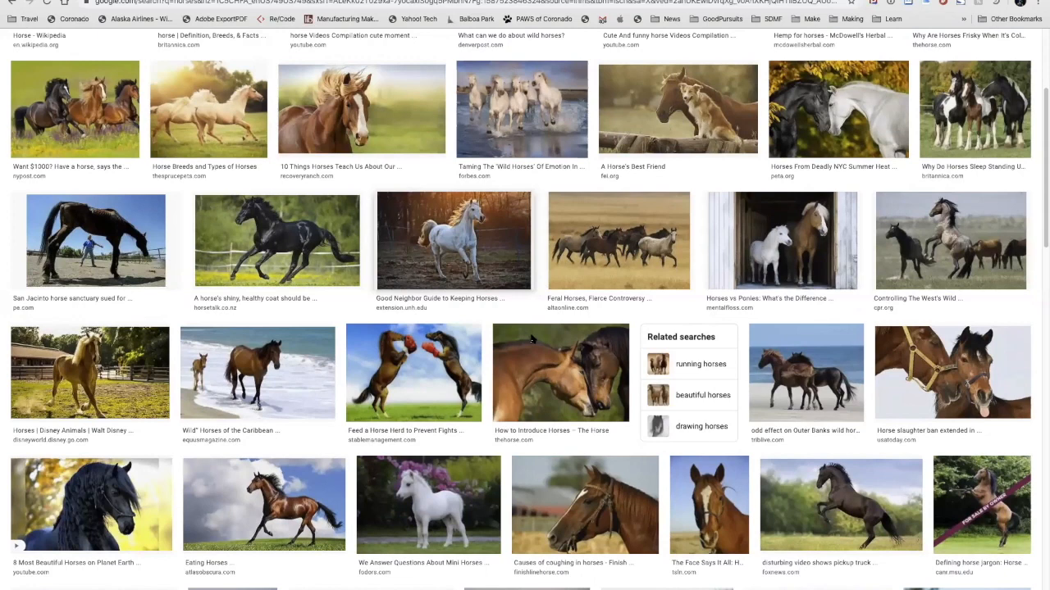
scroll(533, 340, down, 2)
scroll(533, 339, down, 1)
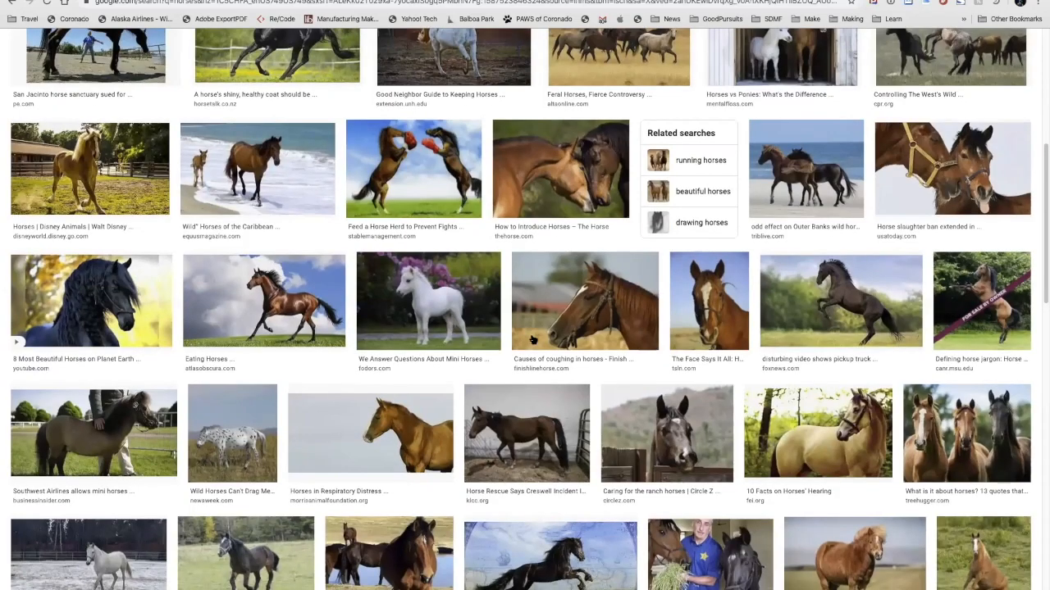
scroll(532, 339, down, 1)
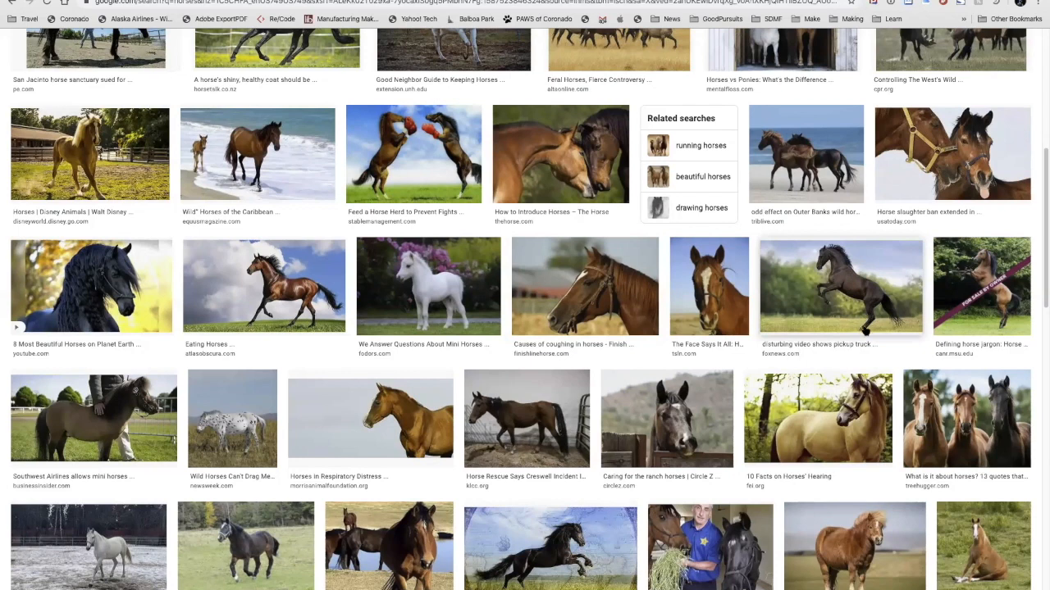
scroll(648, 230, up, 3)
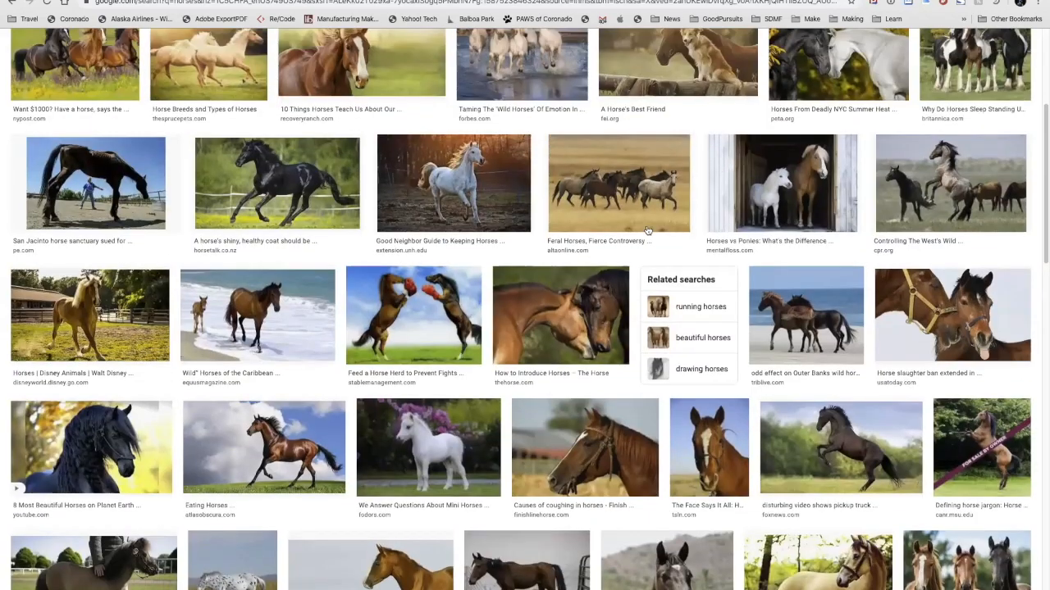
scroll(648, 230, up, 5)
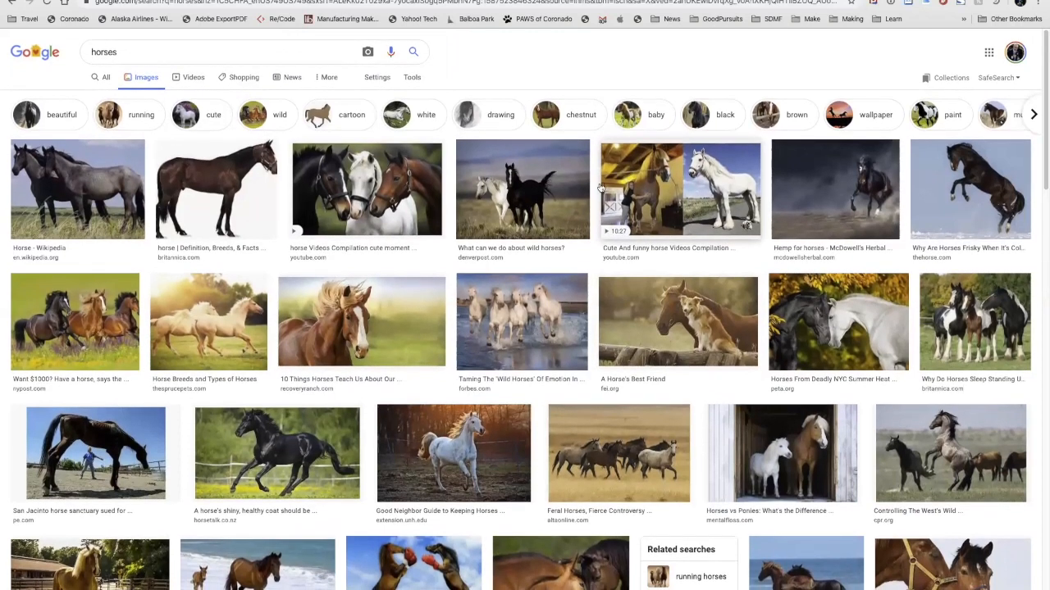
Step: Filter the horse image results by type to Line Drawing
click(412, 77)
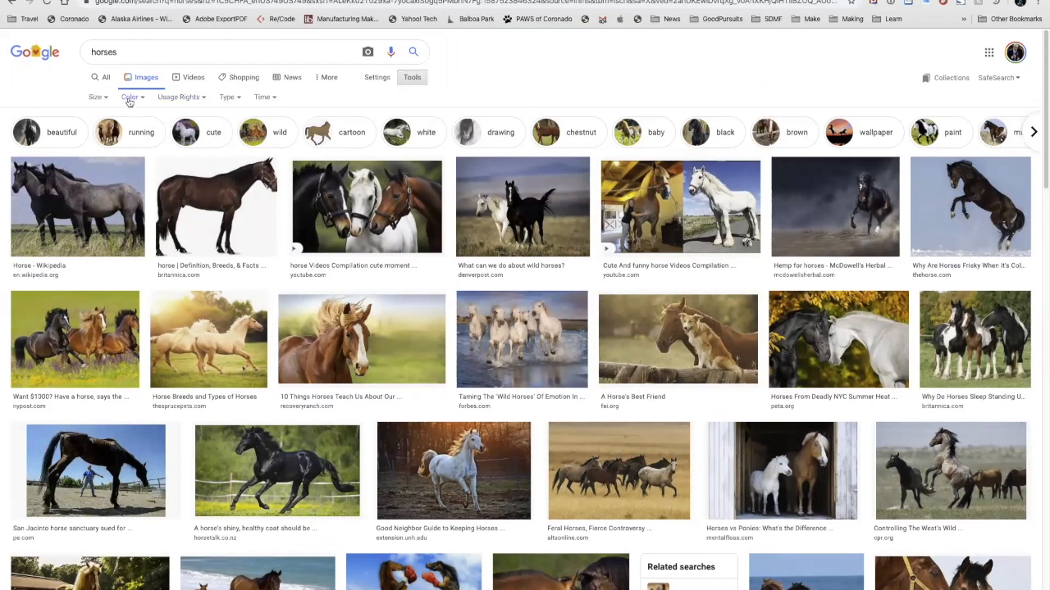
click(237, 98)
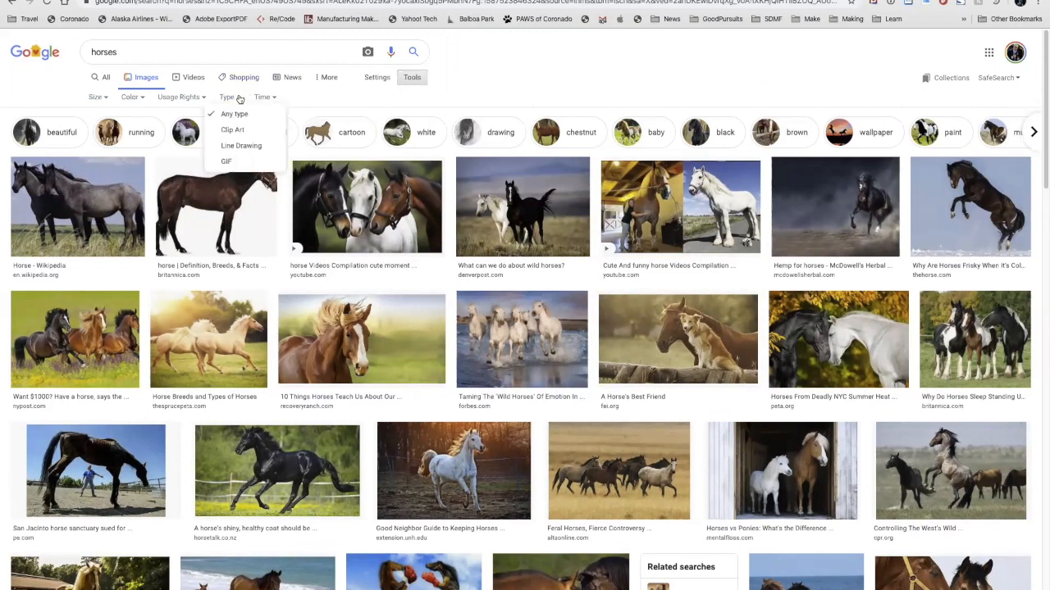
click(241, 146)
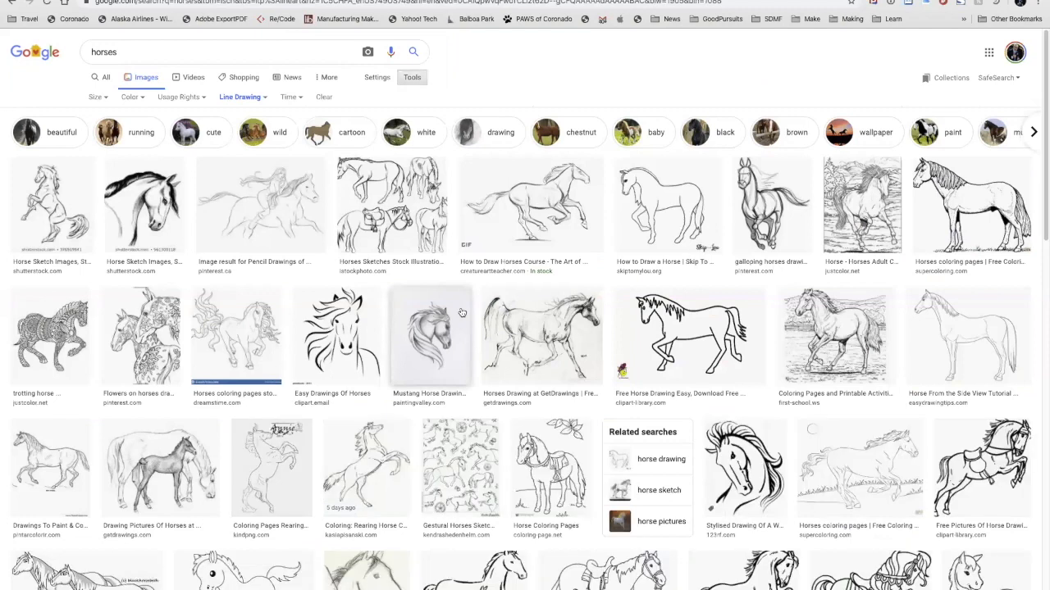
Step: Preview the Easy Drawings Of Horses, patterned trotting horse and GetDrawings sketch images to compare their line work
click(338, 334)
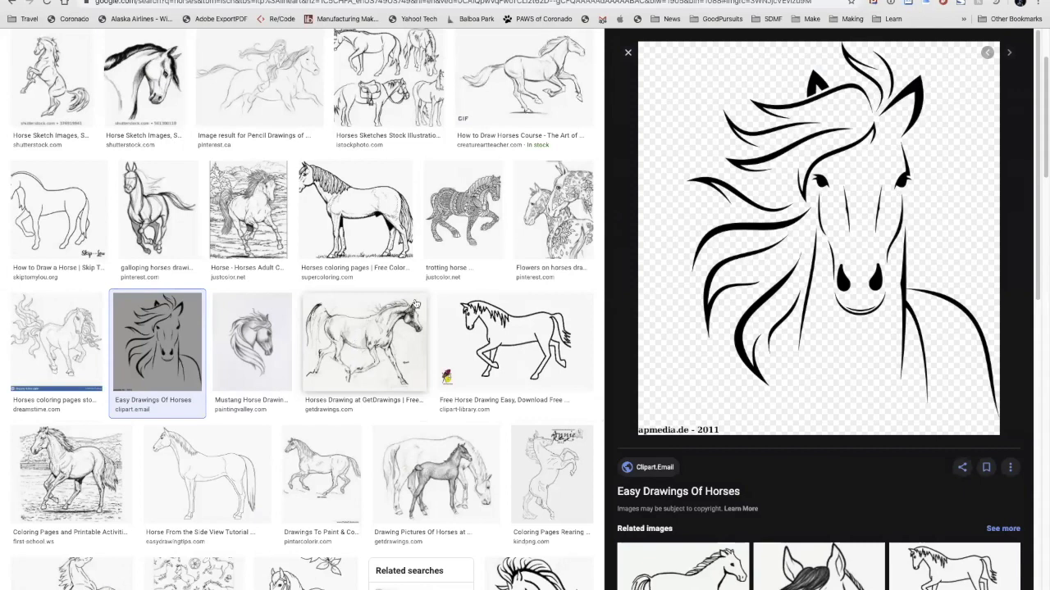
click(474, 211)
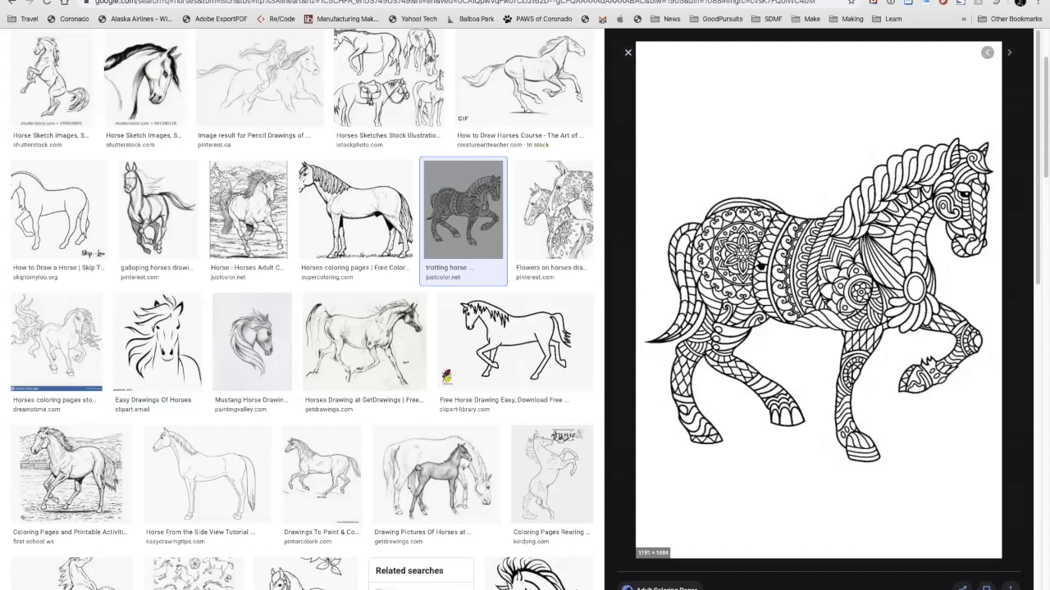
scroll(374, 279, down, 1)
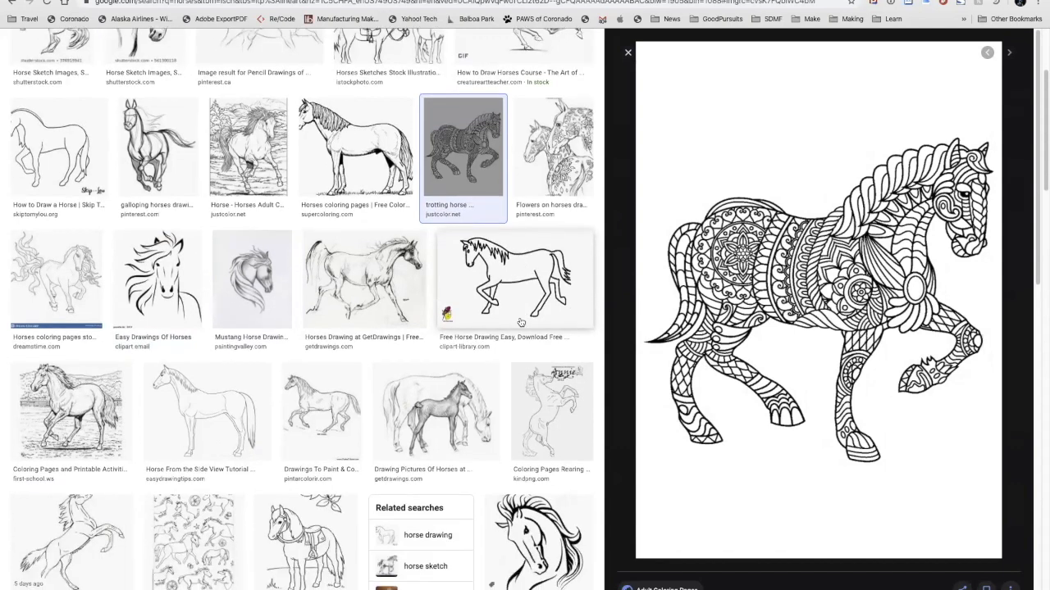
click(374, 279)
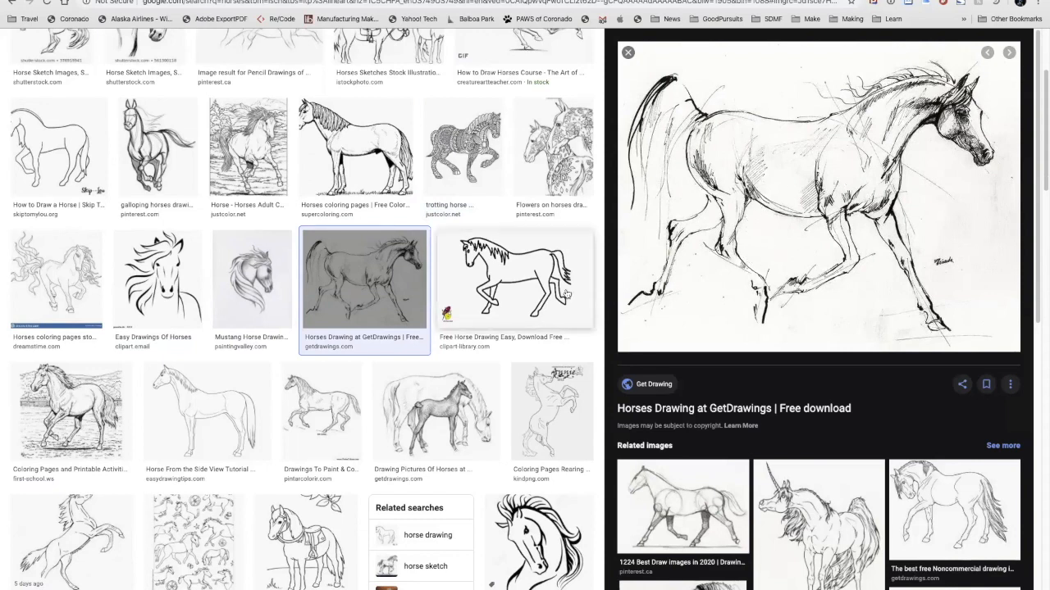
scroll(566, 294, down, 1)
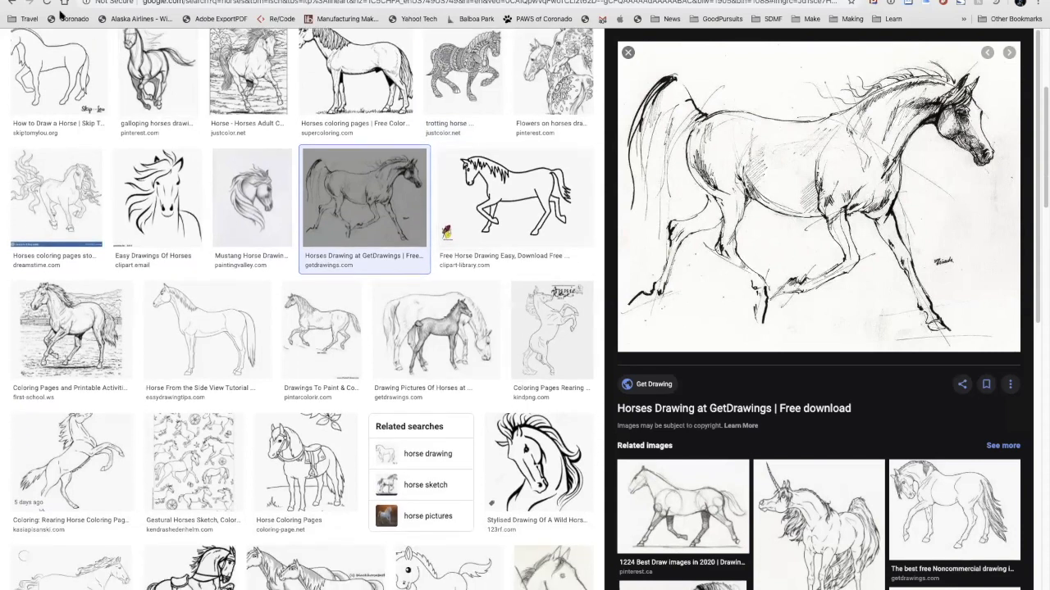
Step: Go back through the previewed drawings to the unfiltered horse image results
click(11, 4)
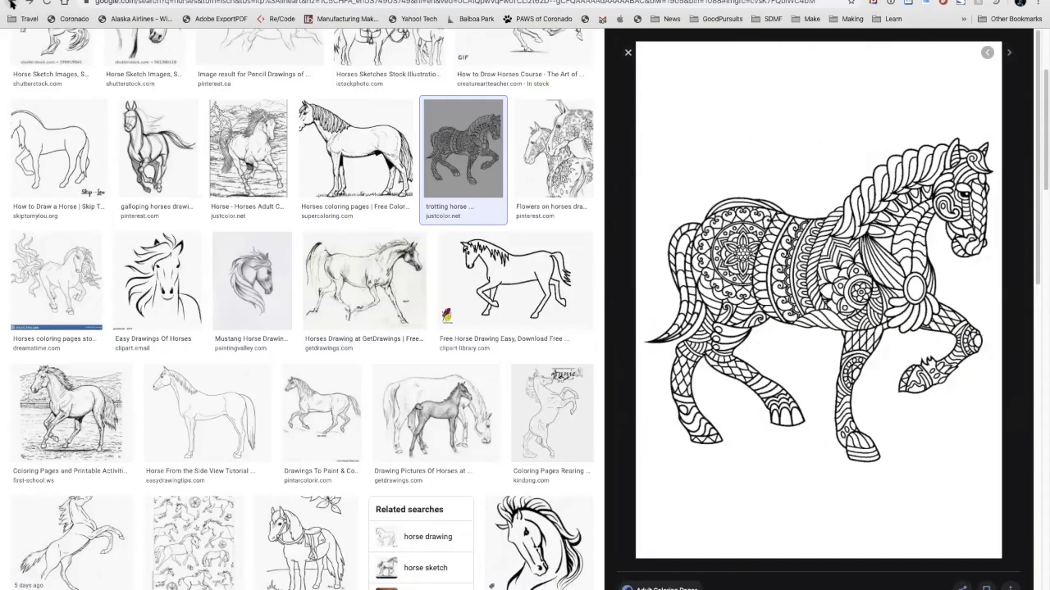
click(10, 4)
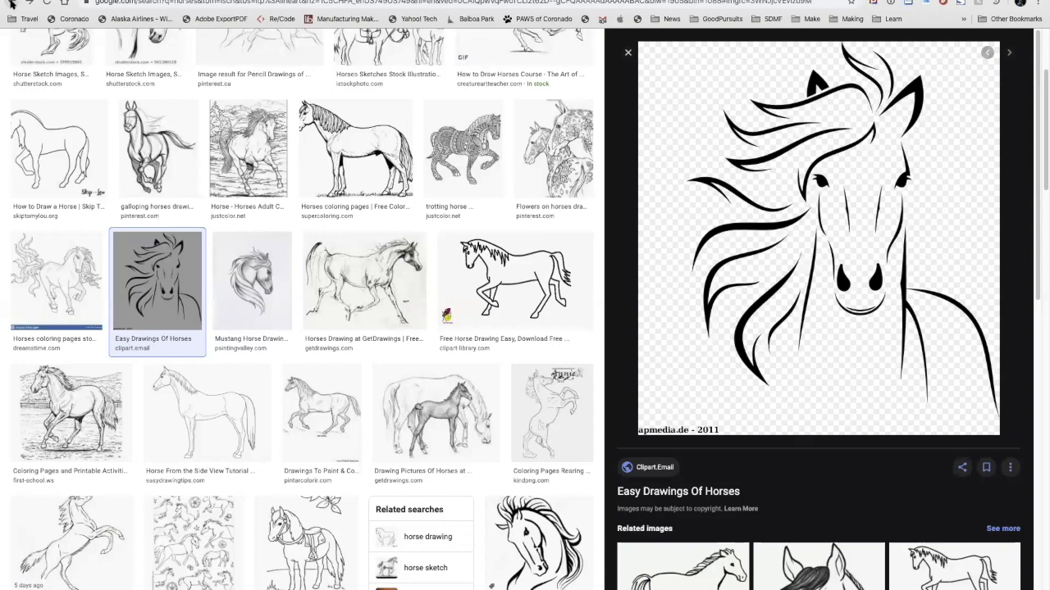
click(10, 4)
click(11, 4)
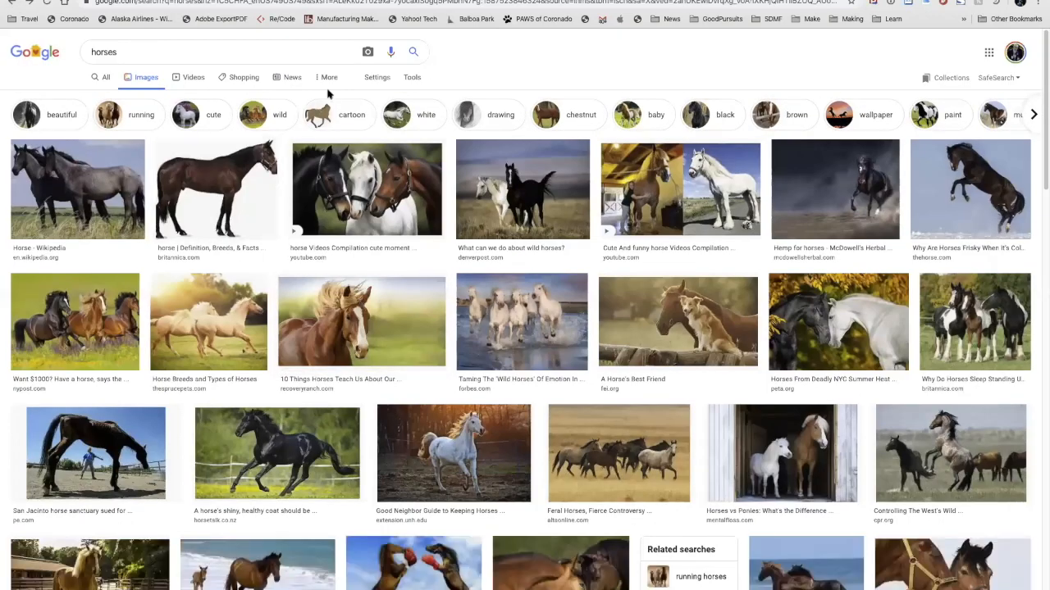
Step: Reapply the Line Drawing type filter to the horse image results
click(412, 77)
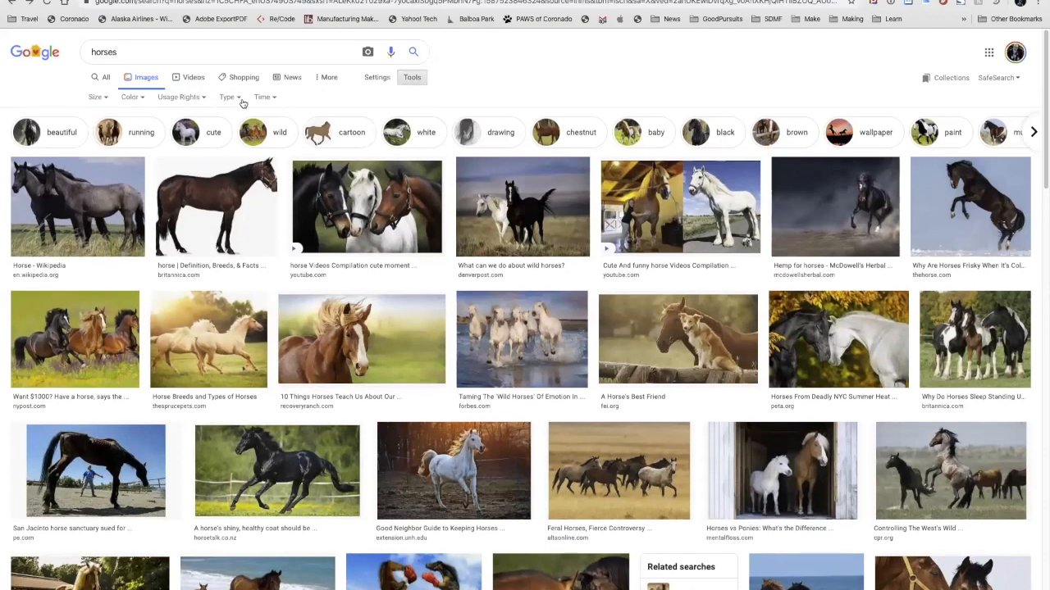
click(238, 97)
click(249, 146)
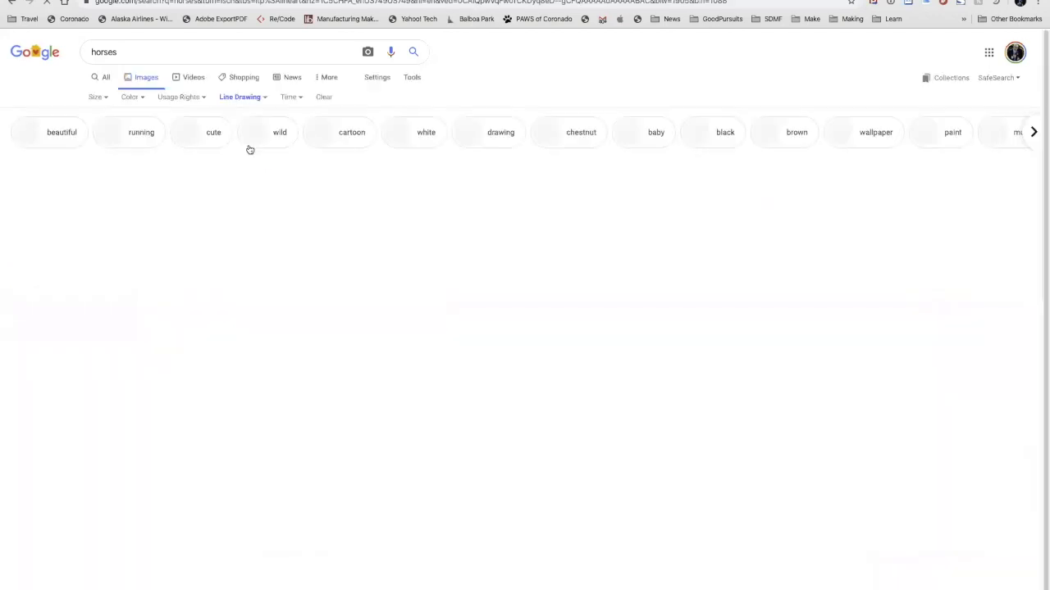
Step: Browse further down the horse line drawings and preview the Depositphotos "Vector horses closeup sketch" image
scroll(373, 370, down, 5)
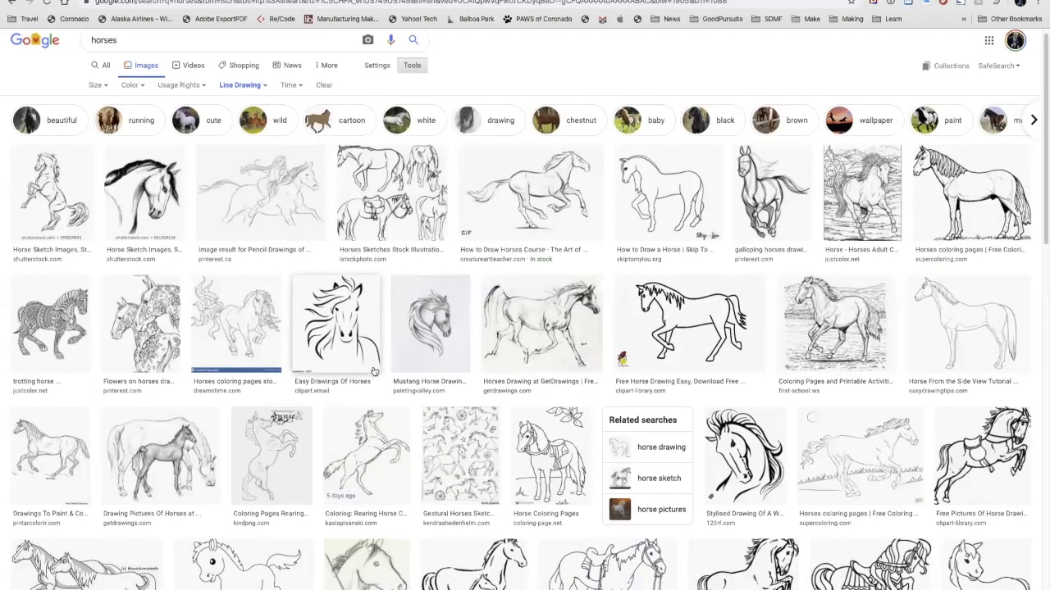
scroll(373, 370, down, 5)
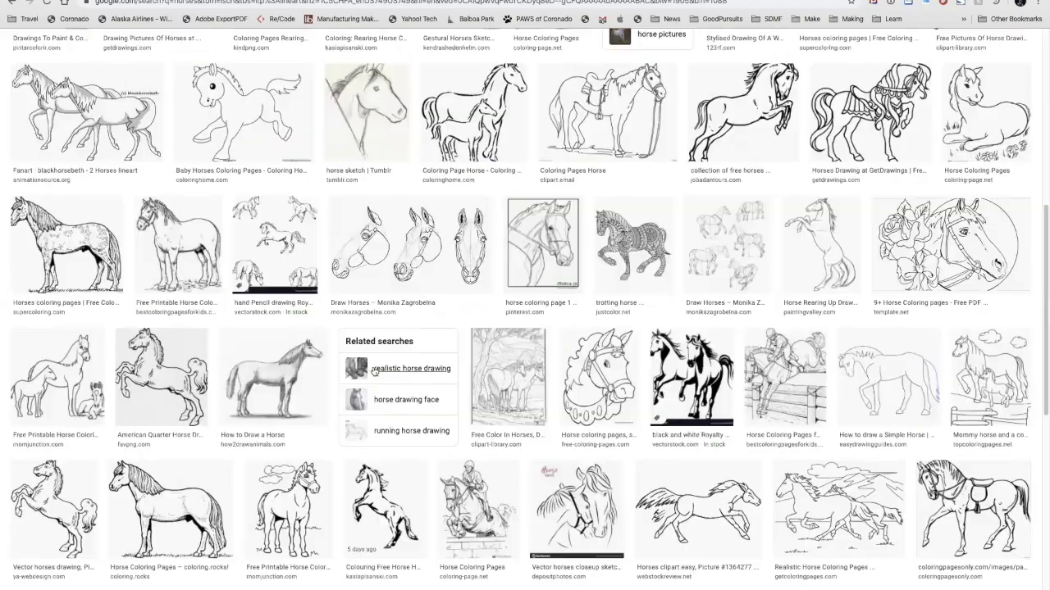
scroll(373, 371, down, 2)
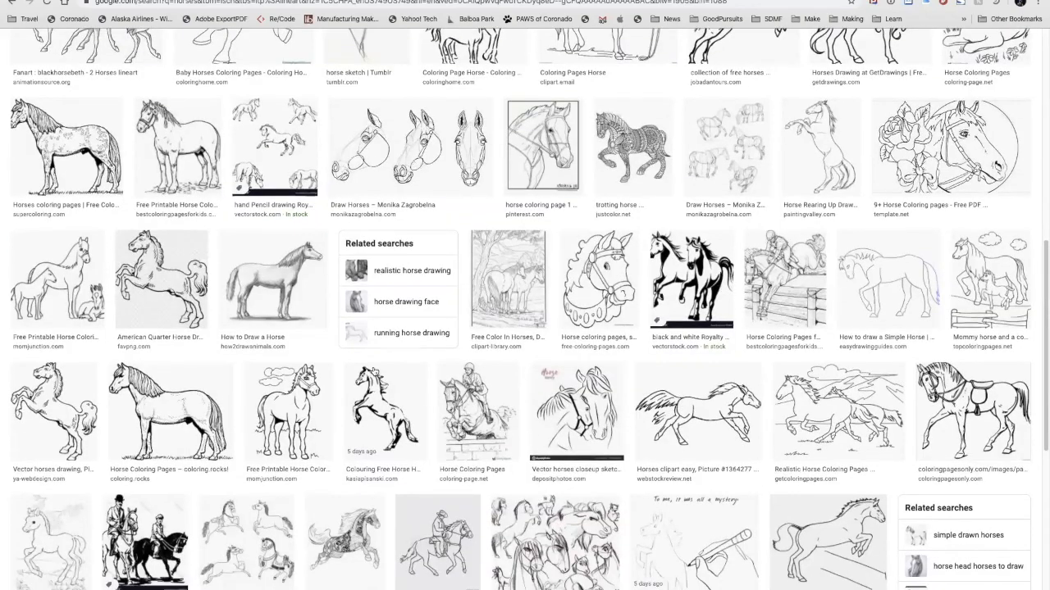
scroll(373, 371, down, 2)
scroll(373, 371, down, 1)
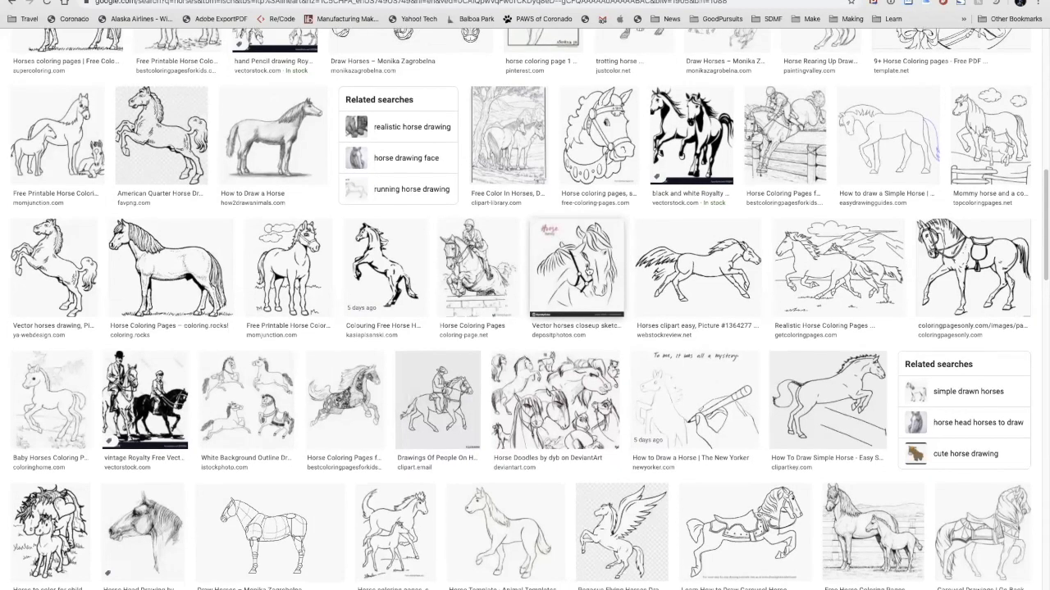
click(587, 270)
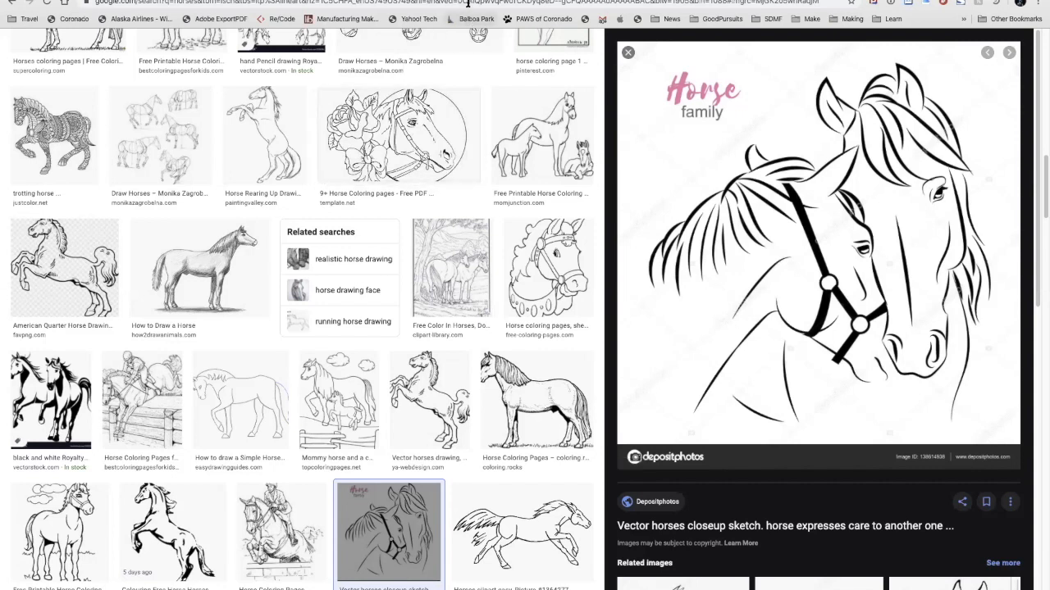
Step: Replace the image search term with "treeds" and run the search with the Line Drawing filter kept
scroll(292, 89, up, 10)
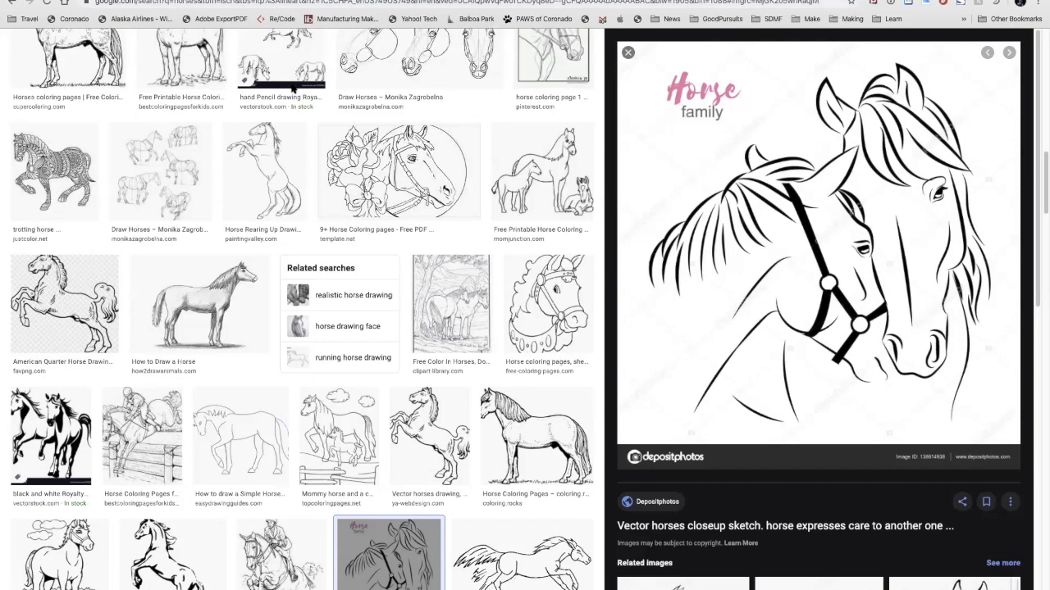
scroll(291, 89, up, 5)
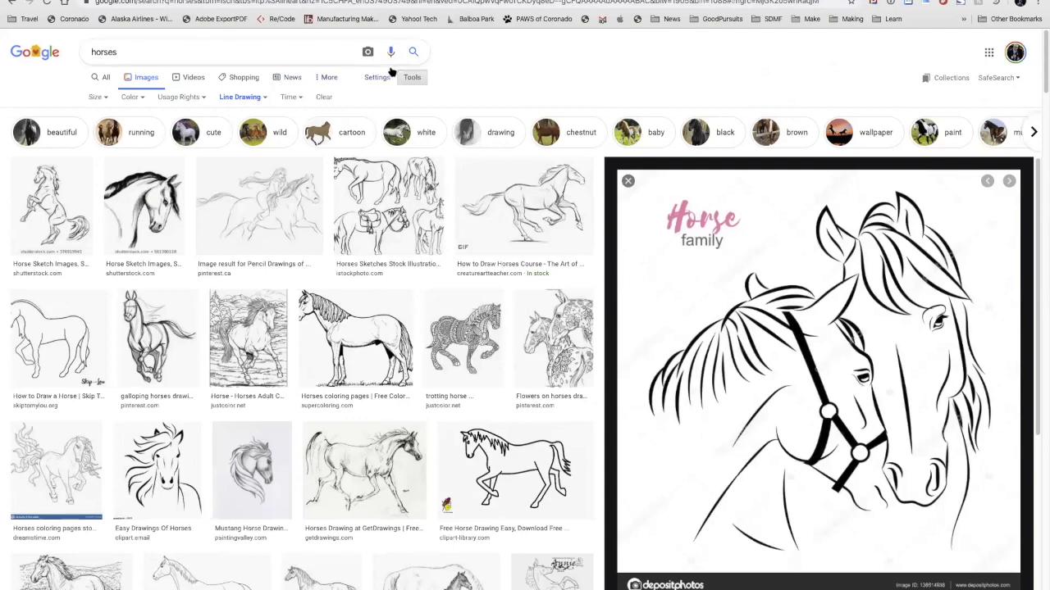
double_click(260, 53)
text(treeds)
key(Return)
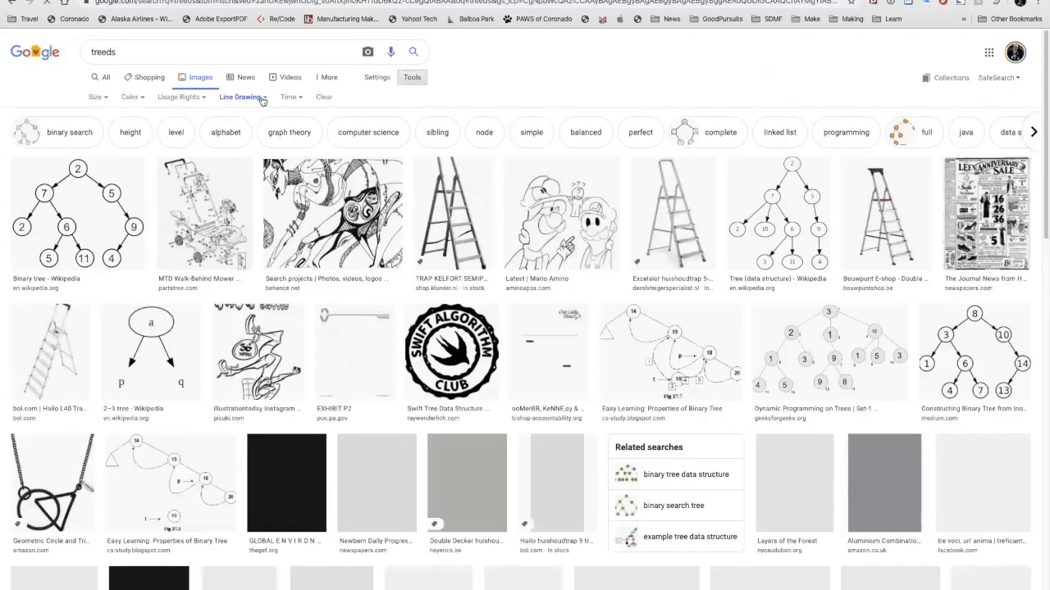
Step: Set the image type filter of the "treeds" results to Any type and look through the unfiltered images
click(261, 97)
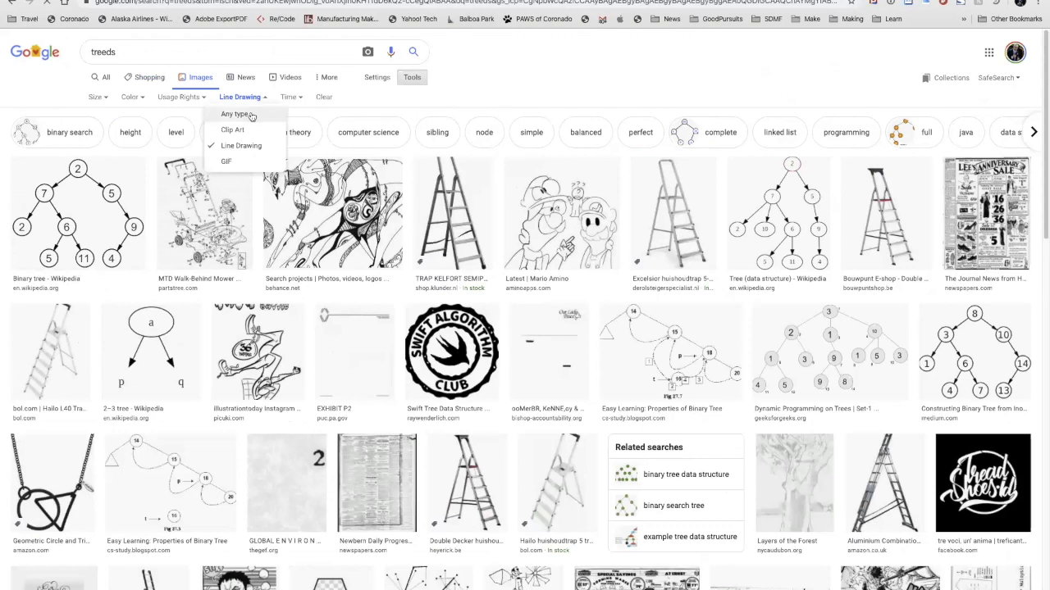
click(251, 115)
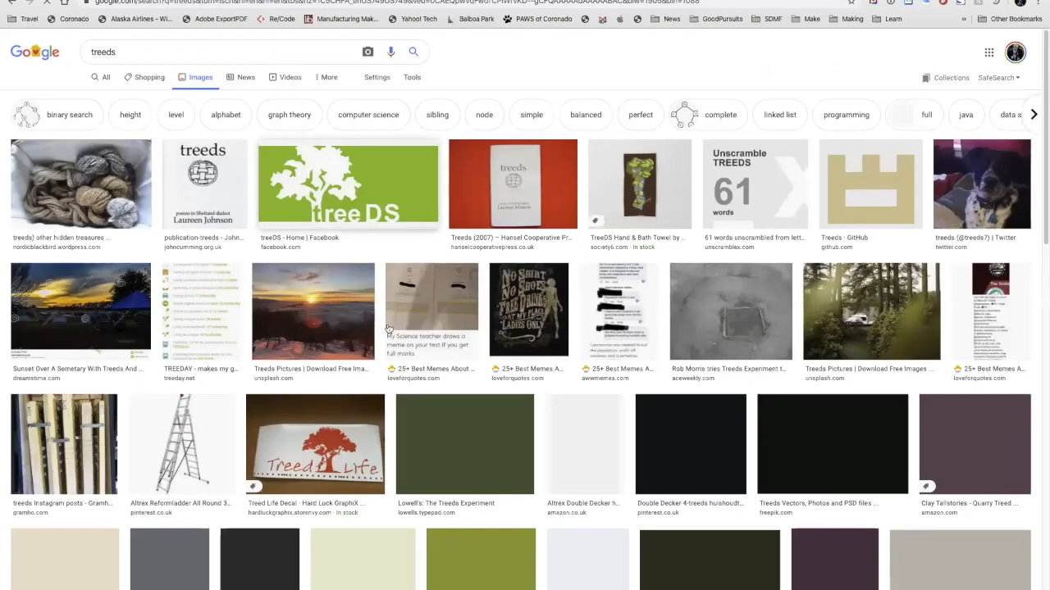
scroll(418, 373, down, 2)
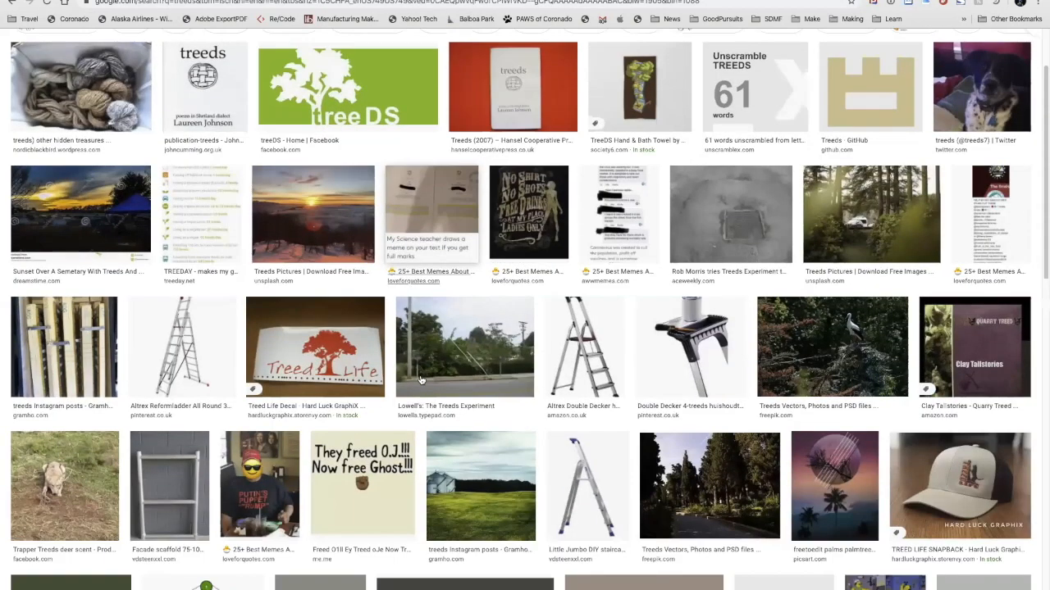
scroll(420, 378, down, 5)
scroll(420, 377, up, 5)
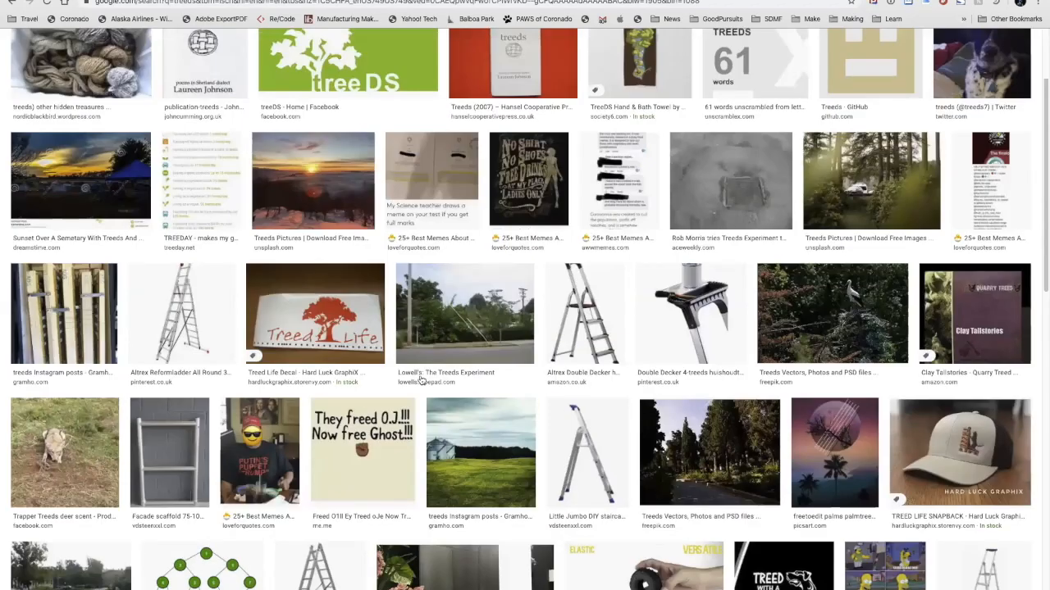
scroll(420, 378, up, 2)
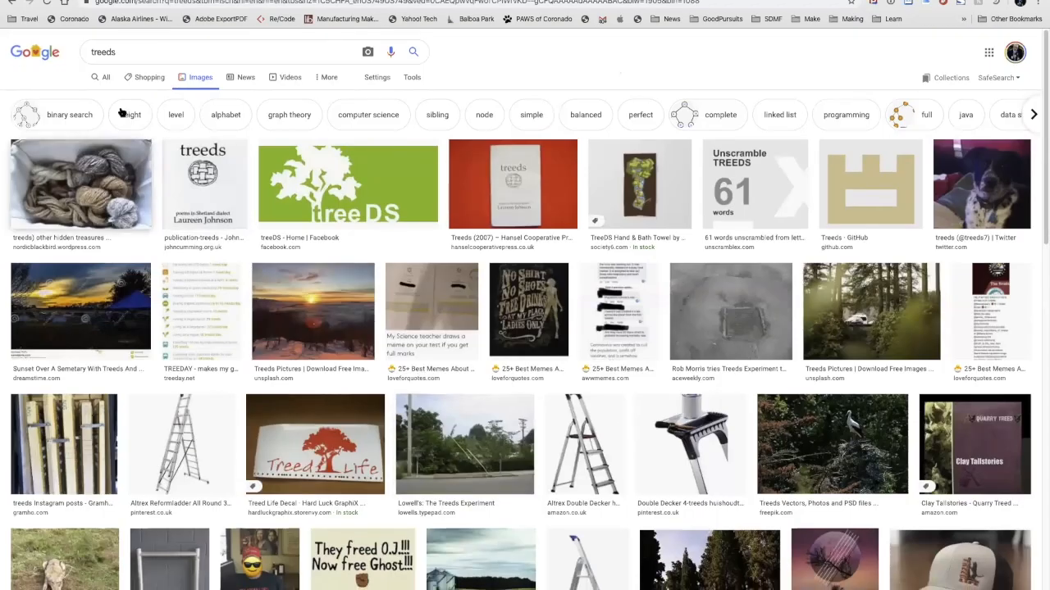
Step: Correct the image search term to "trees" and run the search
click(109, 51)
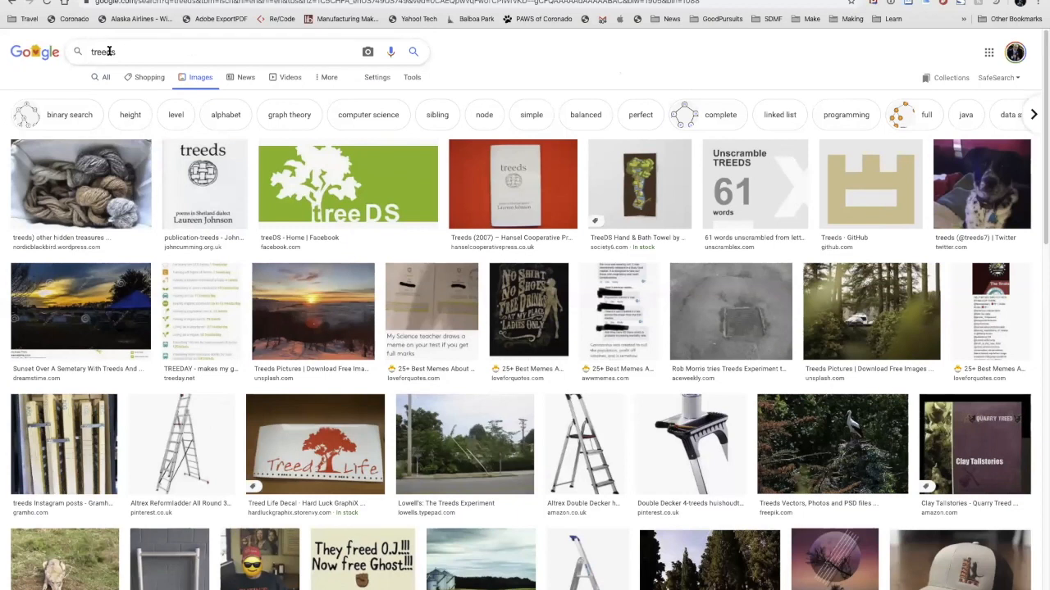
key(BackSpace)
key(Return)
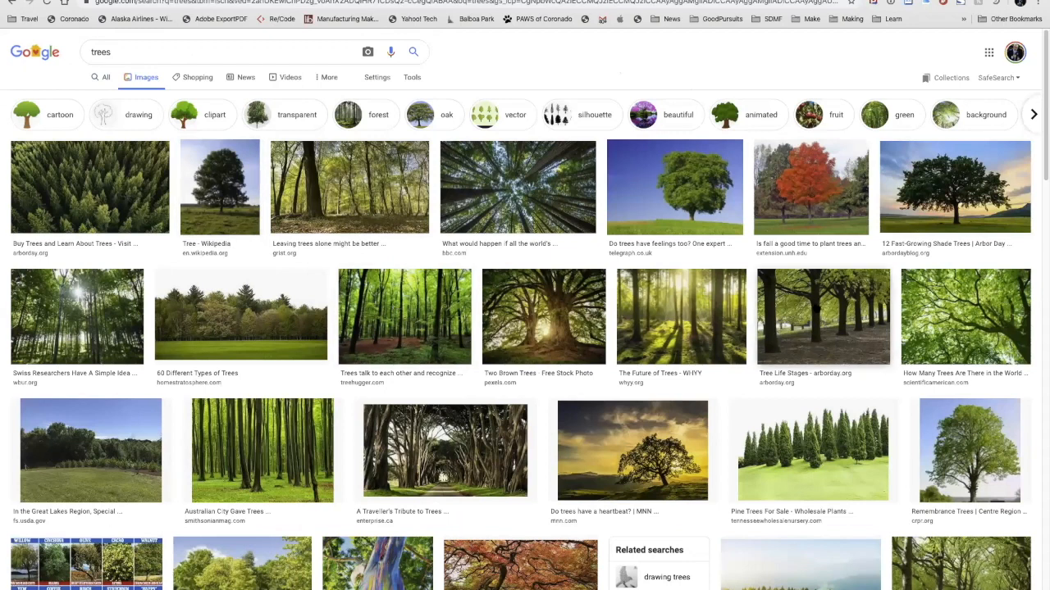
Step: Look through the tree photos and restrict the image type to Clip Art
scroll(824, 306, down, 1)
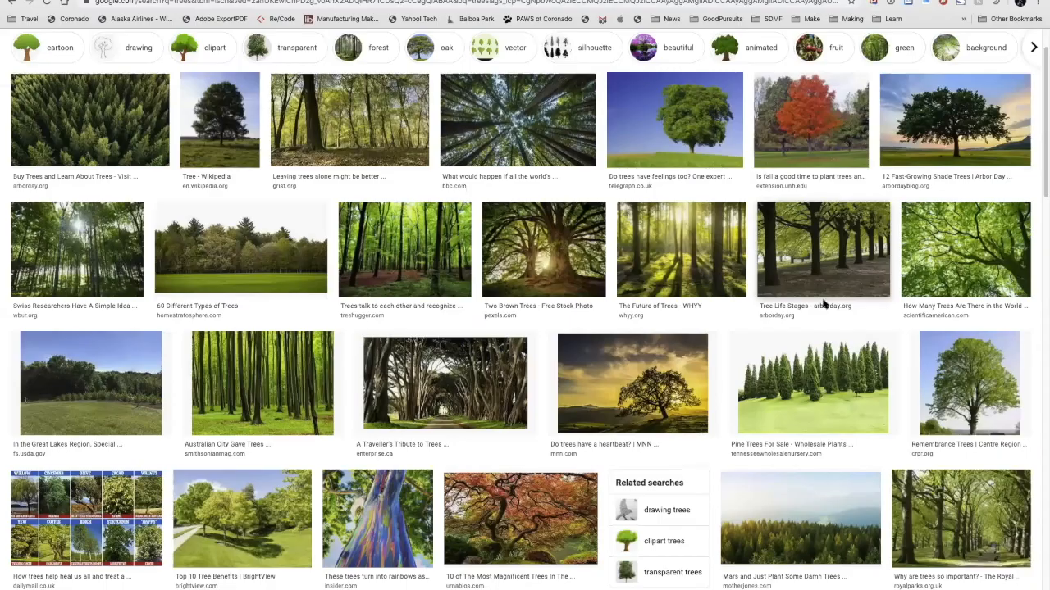
scroll(824, 306, down, 3)
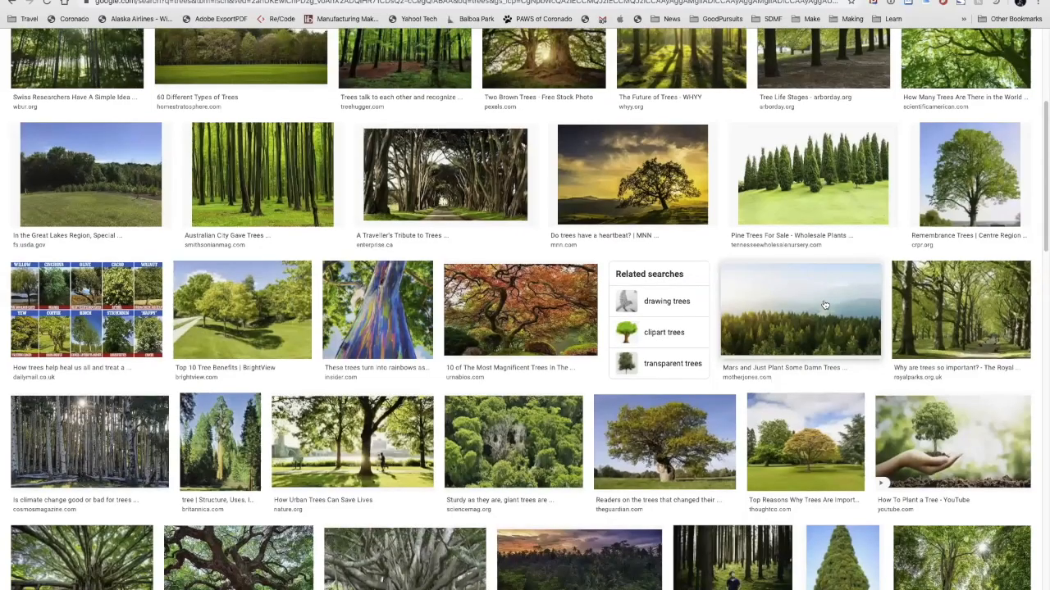
scroll(736, 317, down, 2)
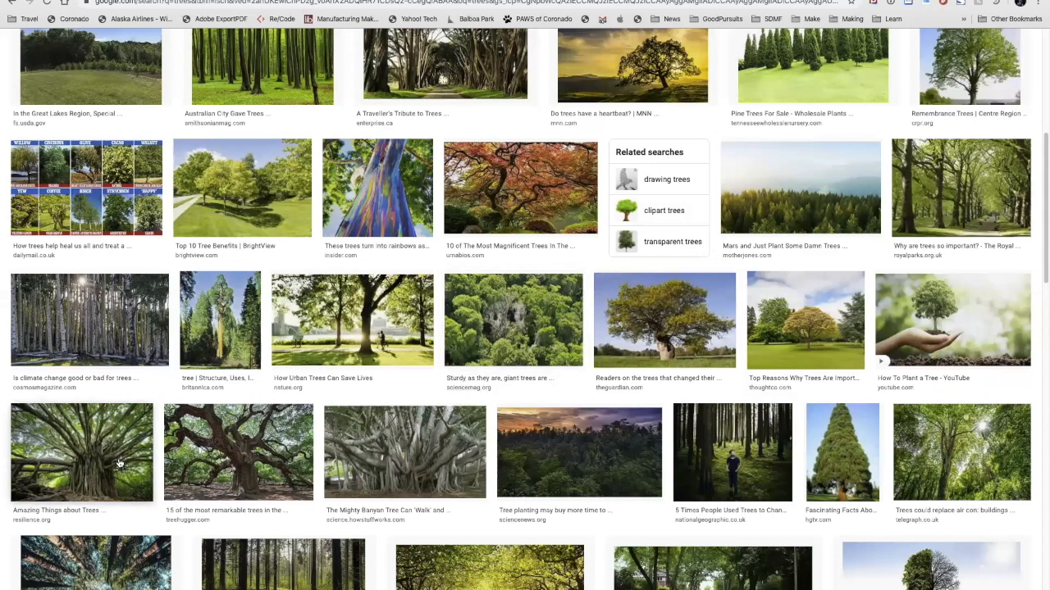
scroll(436, 483, down, 2)
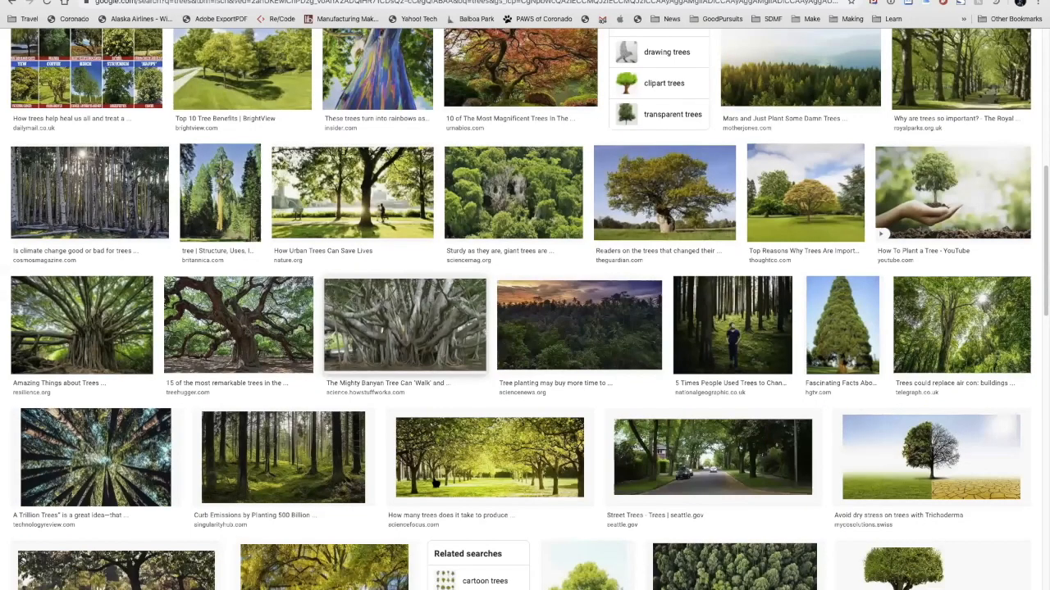
scroll(436, 483, up, 6)
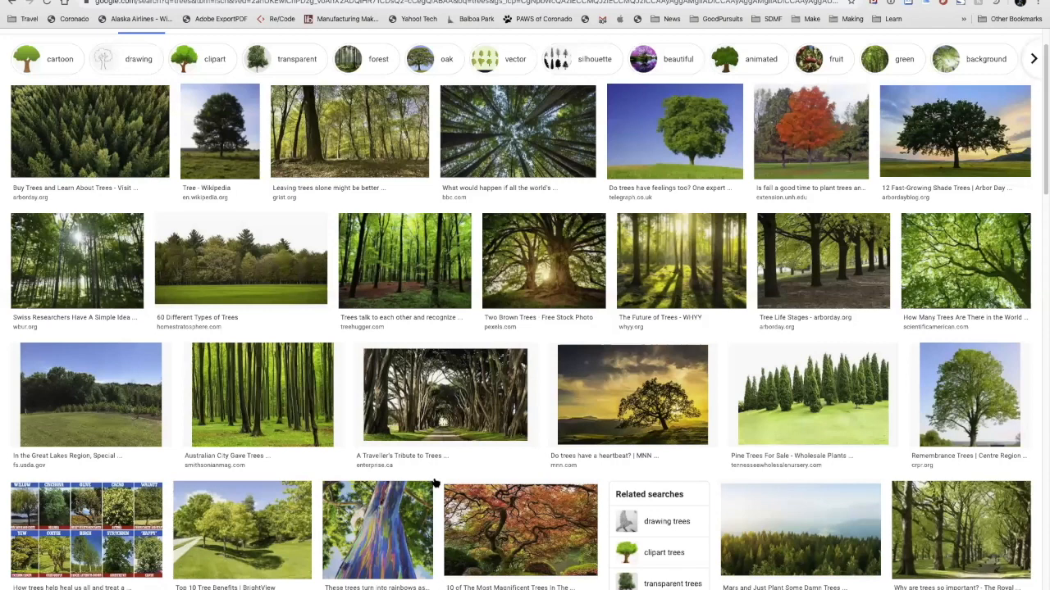
scroll(436, 483, up, 1)
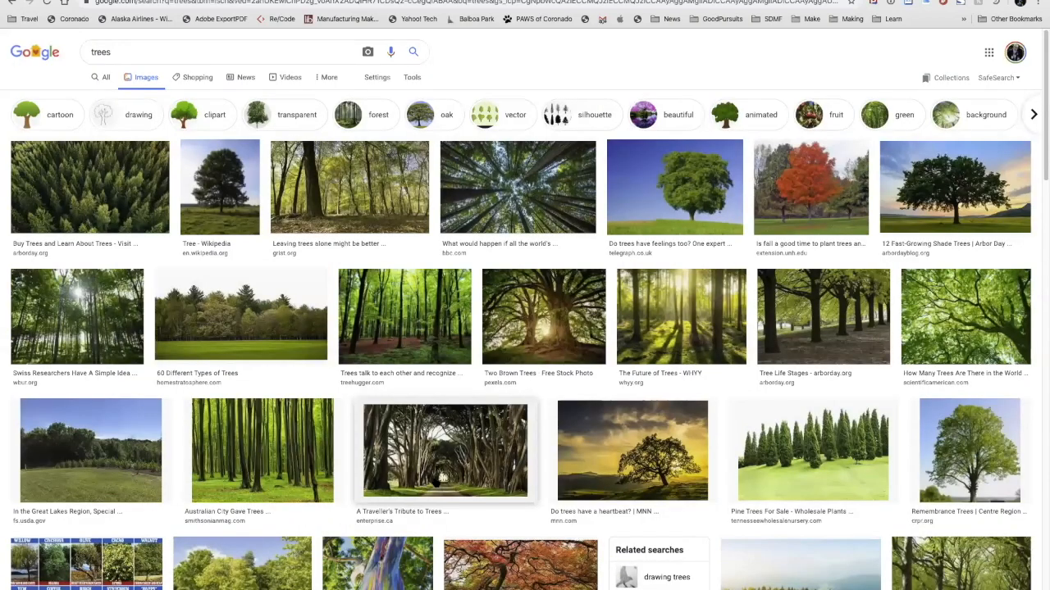
click(416, 77)
click(233, 98)
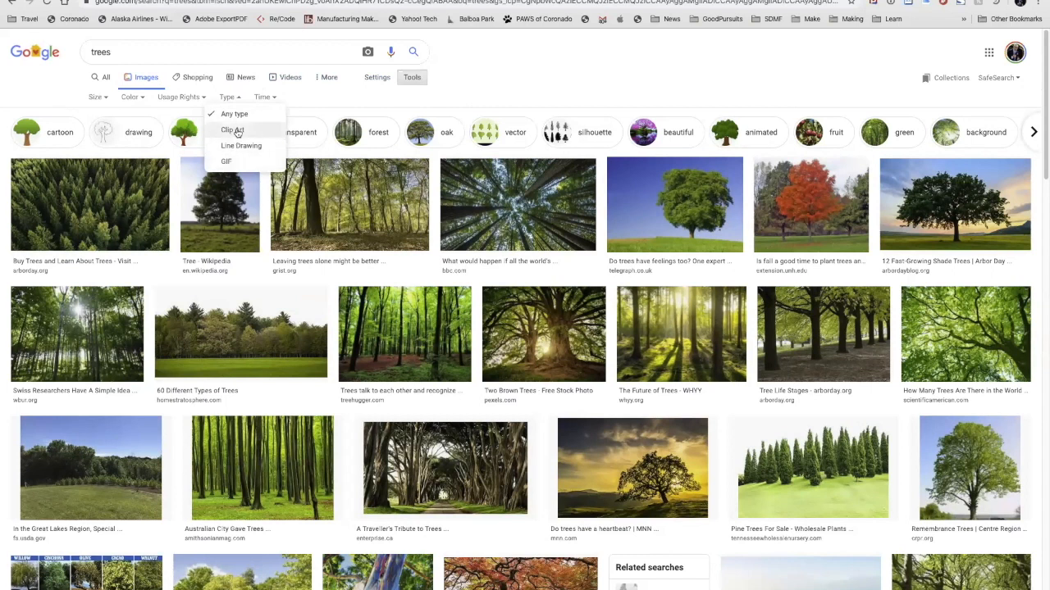
click(234, 131)
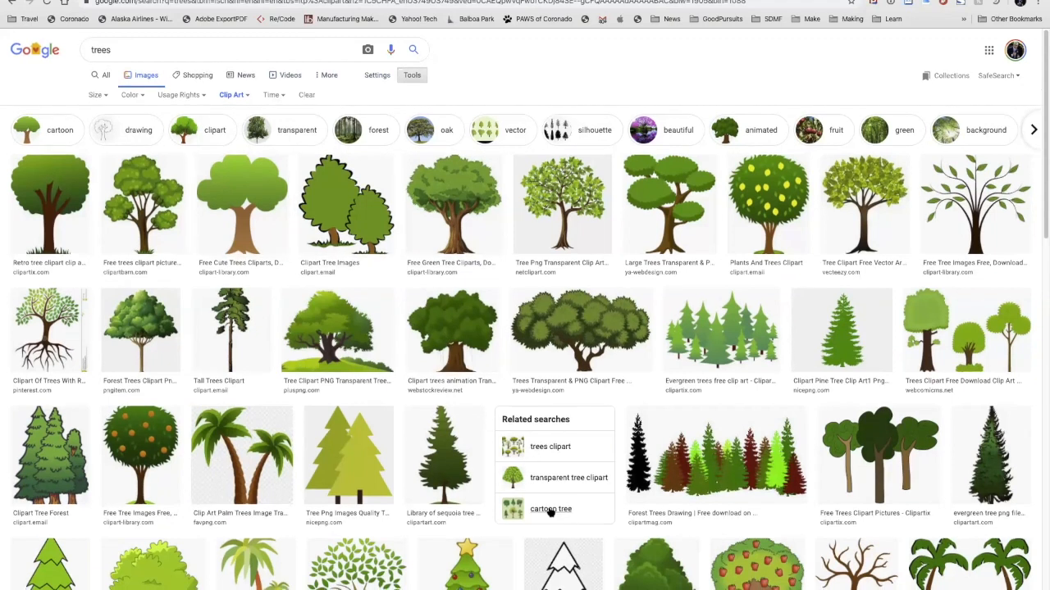
Step: Preview the "Clipart Tree Forest" image and the PNGitem "Forest Trees Clipart" image among the clip art results, and close the preview
scroll(551, 512, down, 2)
scroll(550, 512, down, 1)
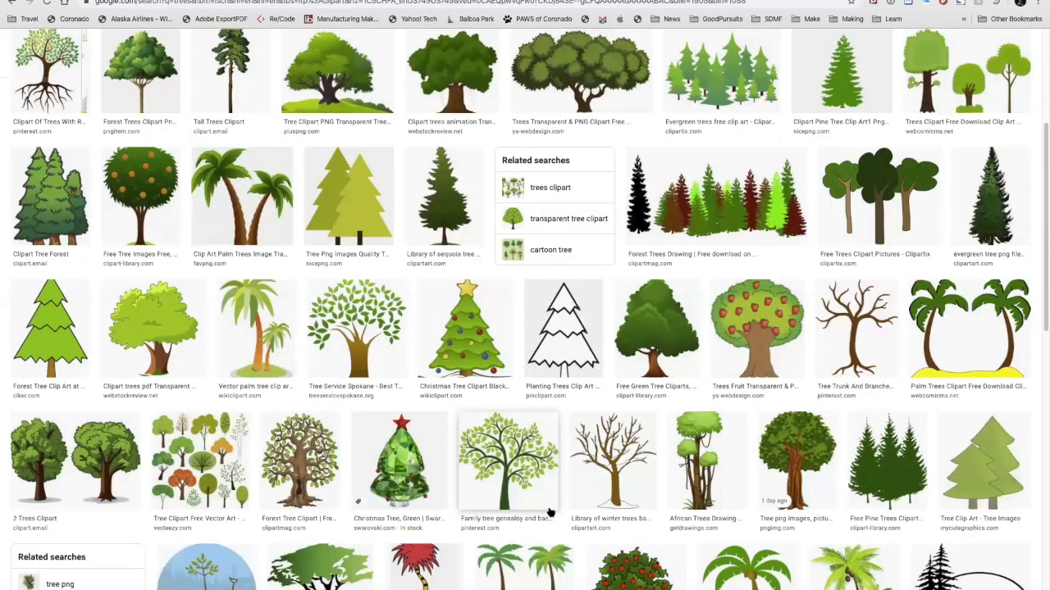
scroll(551, 513, up, 1)
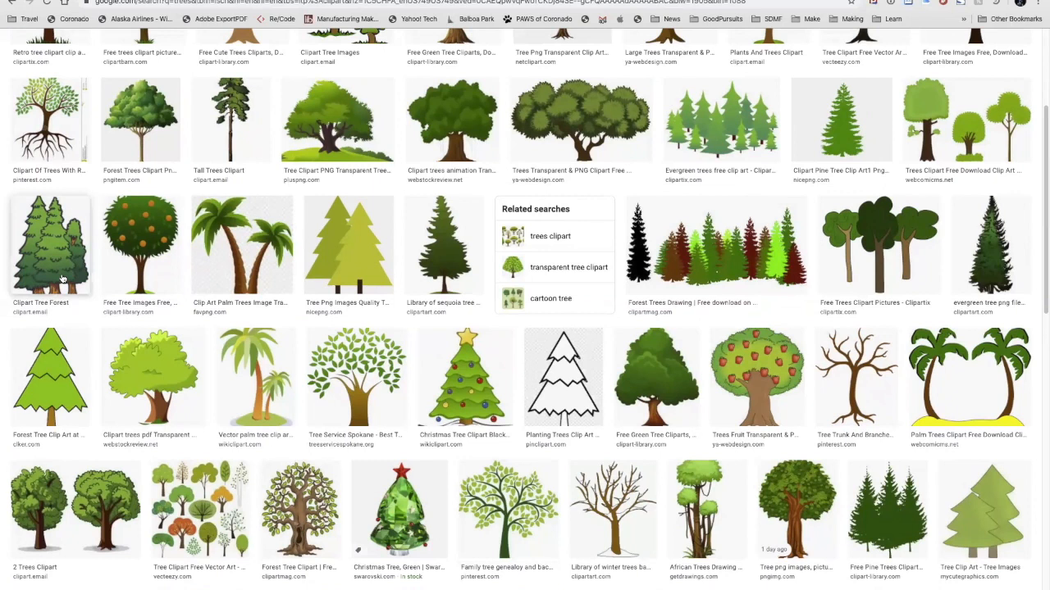
click(51, 246)
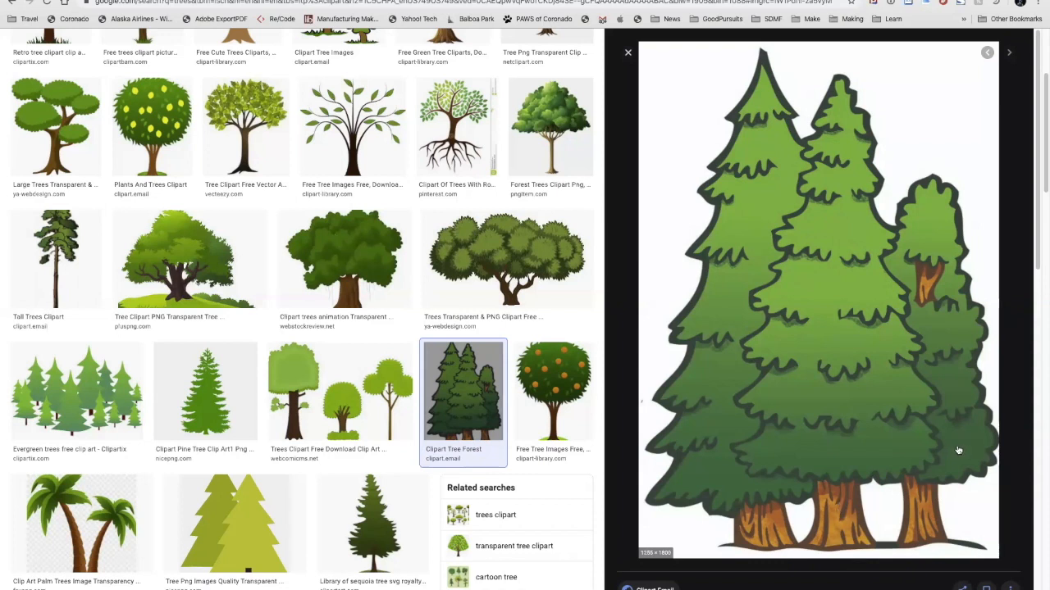
click(561, 123)
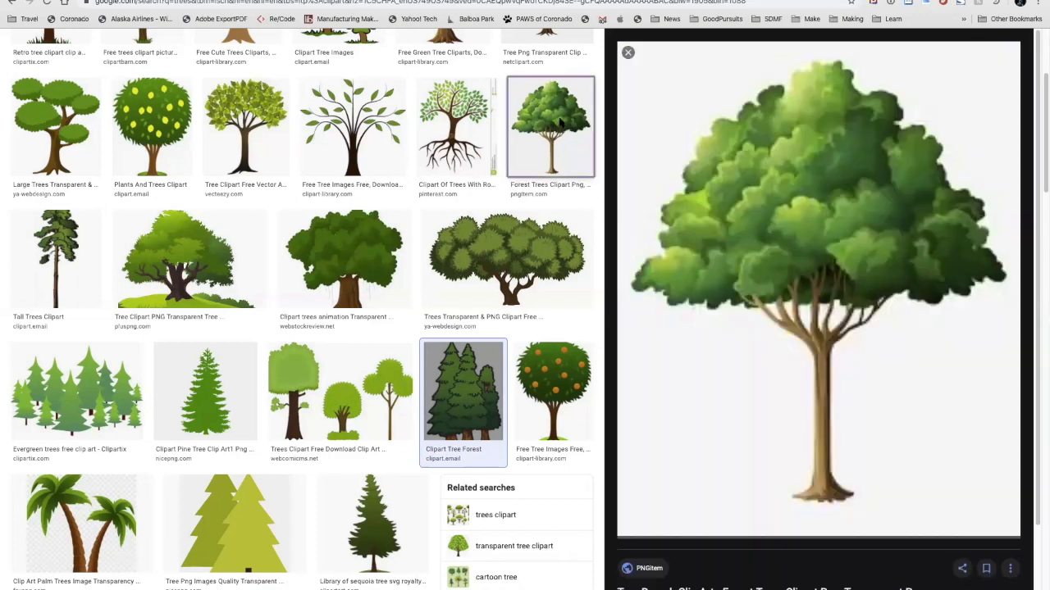
click(561, 123)
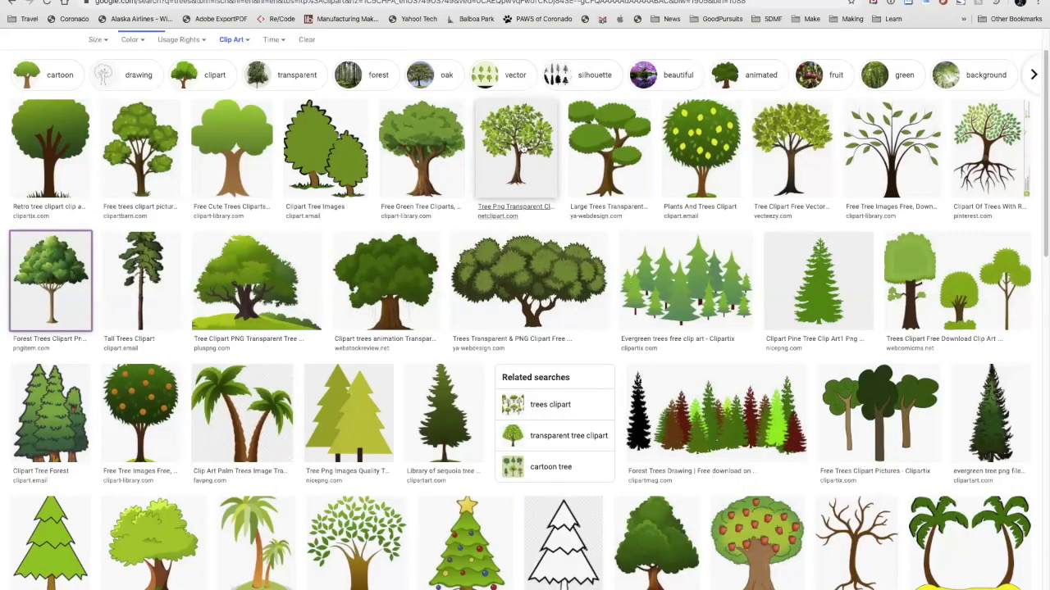
Step: Browse further down the tree clip art and preview the Vippng "Clip Art Snowy Pine Tree" image
scroll(521, 147, down, 2)
scroll(708, 347, down, 1)
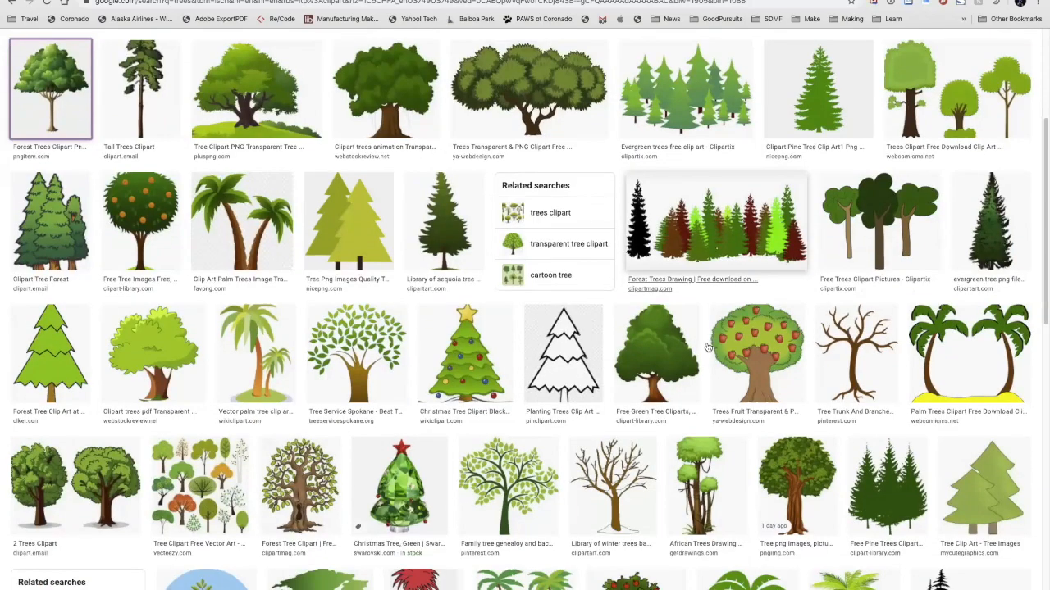
scroll(708, 348, down, 2)
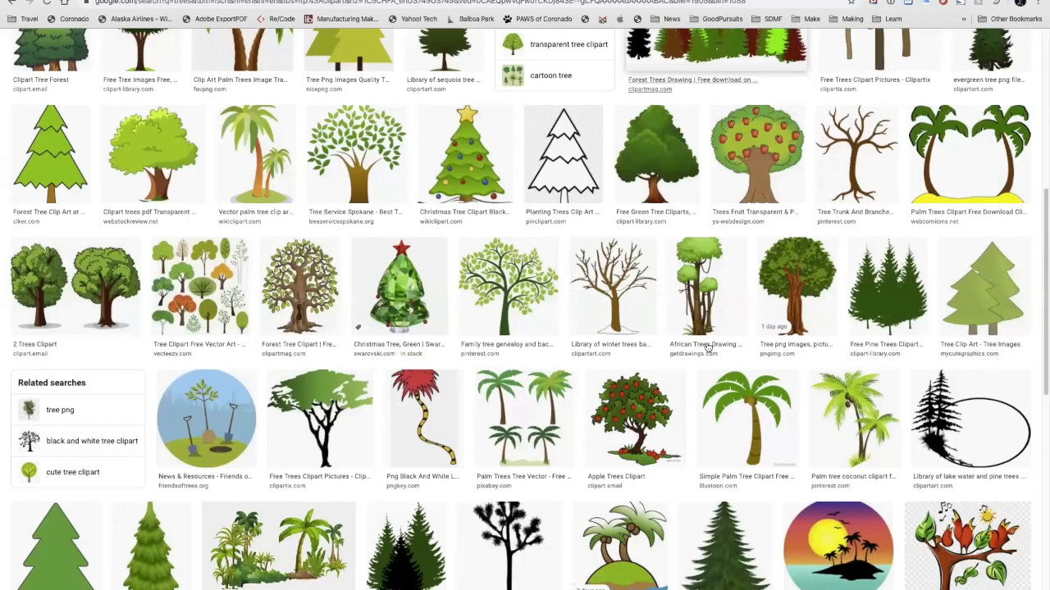
scroll(709, 349, down, 2)
scroll(709, 348, down, 2)
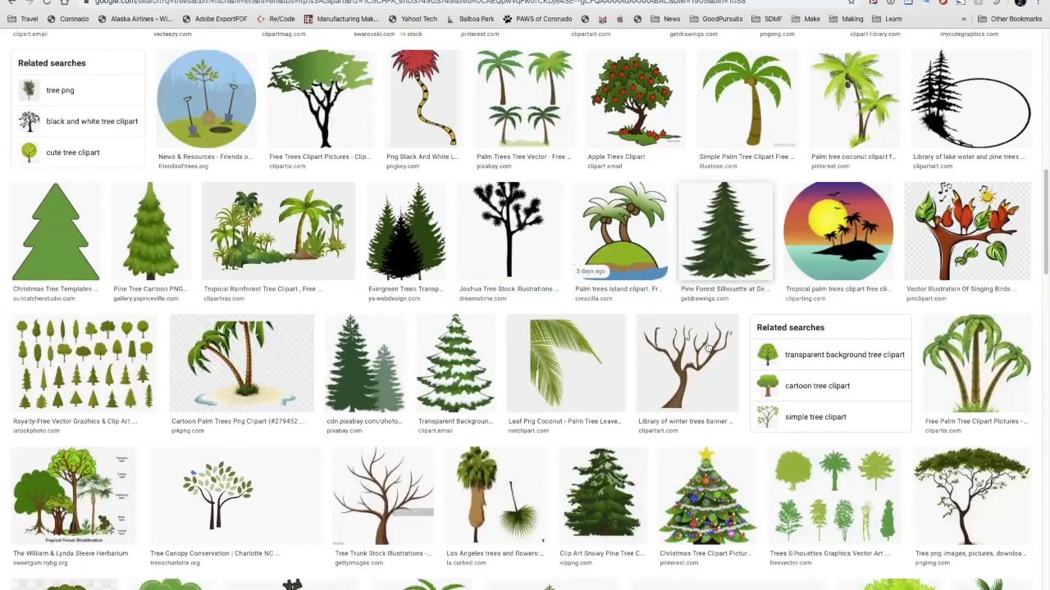
scroll(595, 449, down, 1)
click(595, 449)
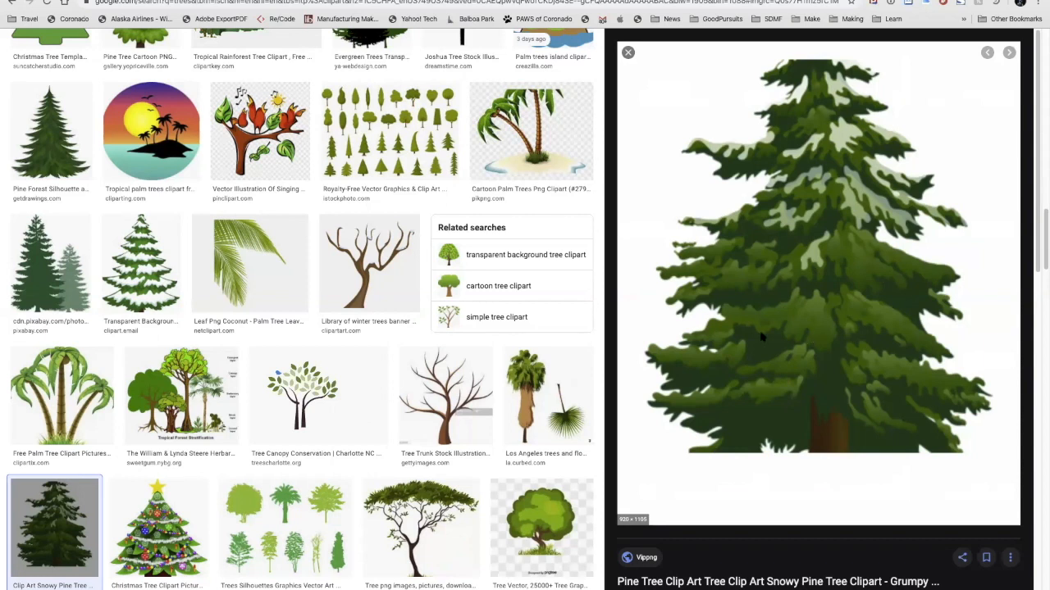
Step: Go back up the clip art results and preview the PNGkey tree with a red crown and yellow-and-black striped trunk
scroll(357, 314, up, 2)
scroll(357, 314, up, 5)
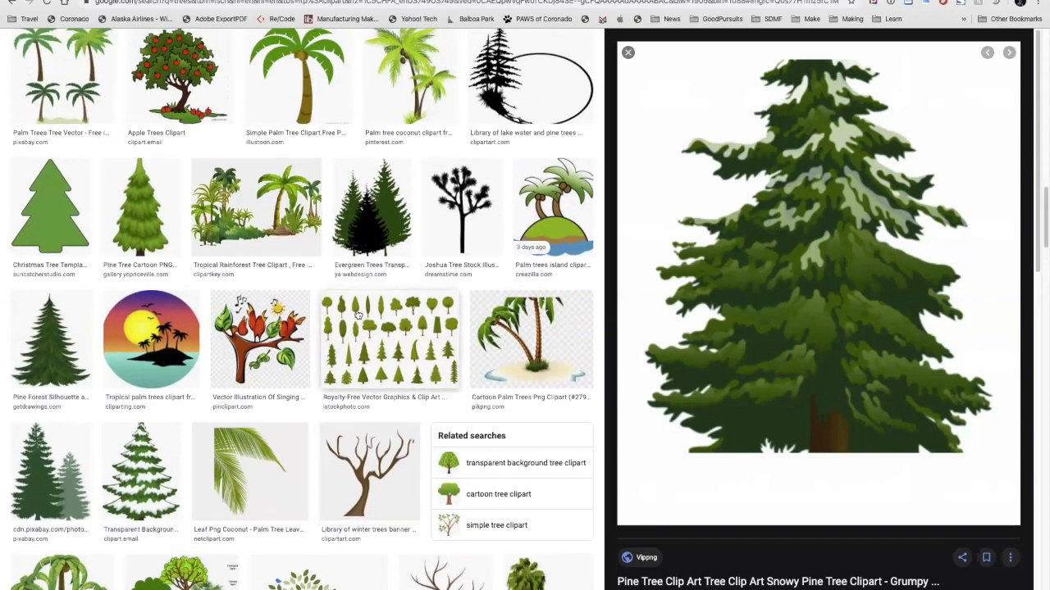
scroll(357, 314, up, 5)
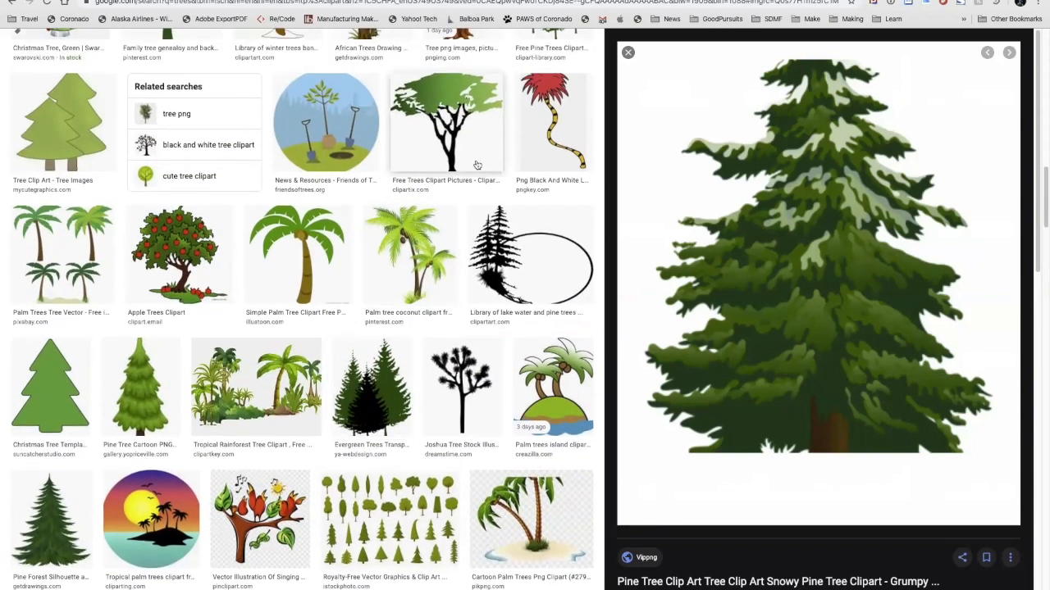
click(552, 120)
scroll(552, 120, up, 1)
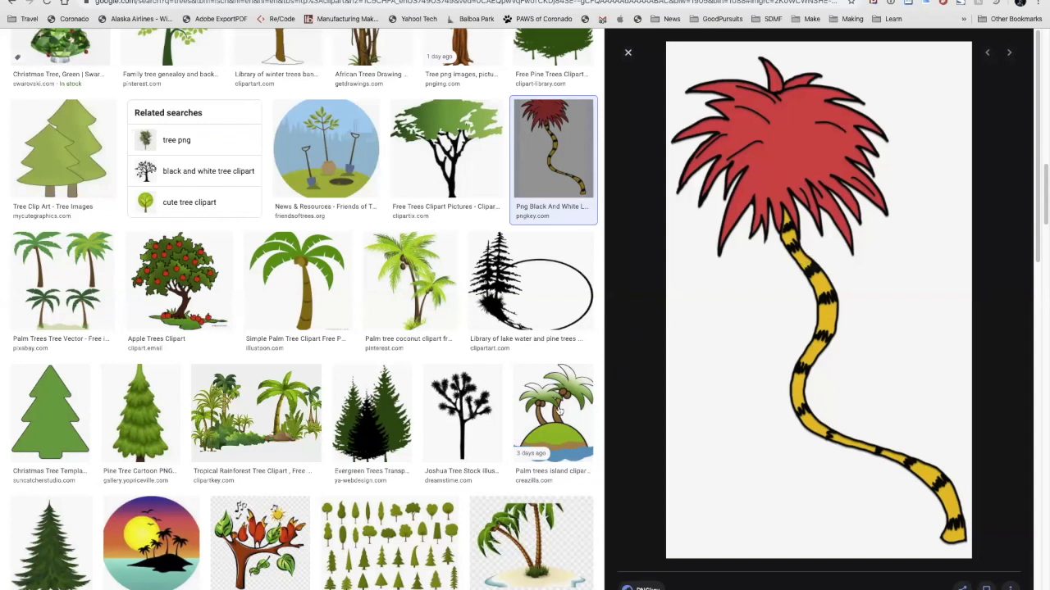
Step: Examine the remaining tree clip art results and return to the start of the results page
scroll(551, 414, down, 3)
scroll(551, 417, down, 10)
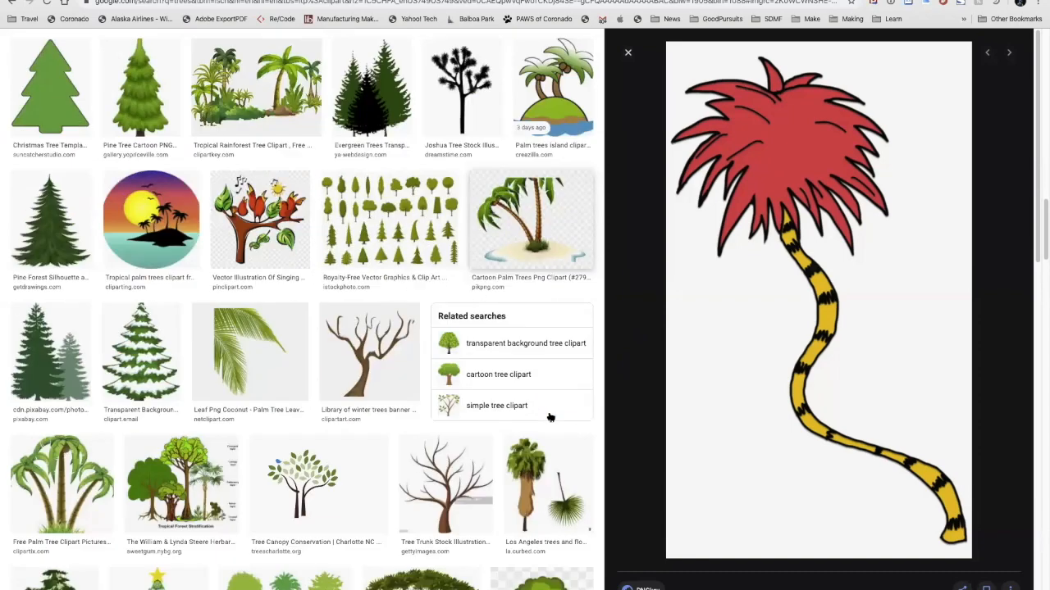
scroll(551, 418, down, 4)
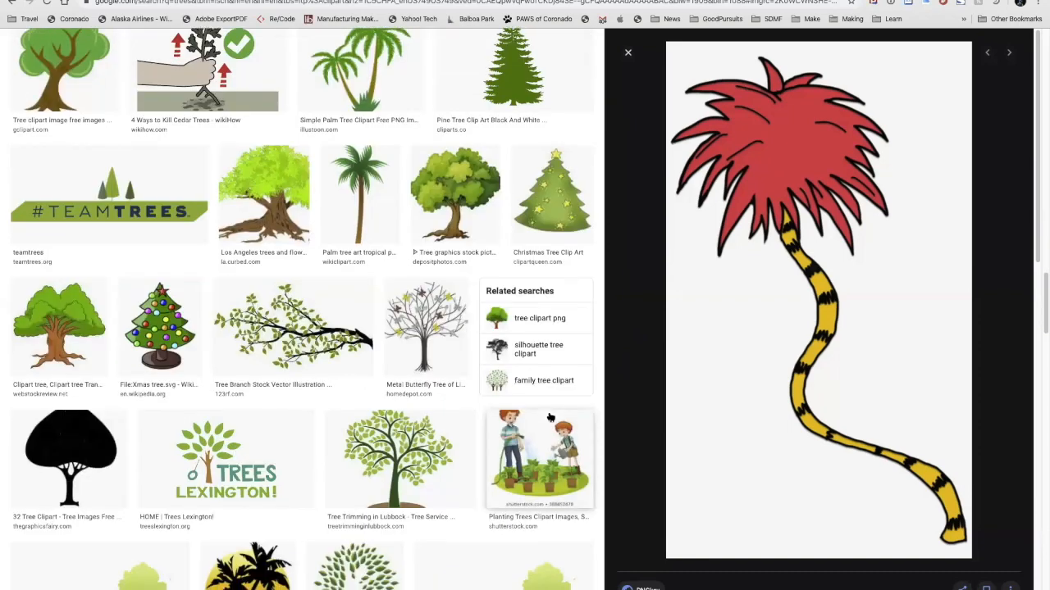
scroll(551, 418, down, 2)
scroll(350, 121, up, 2)
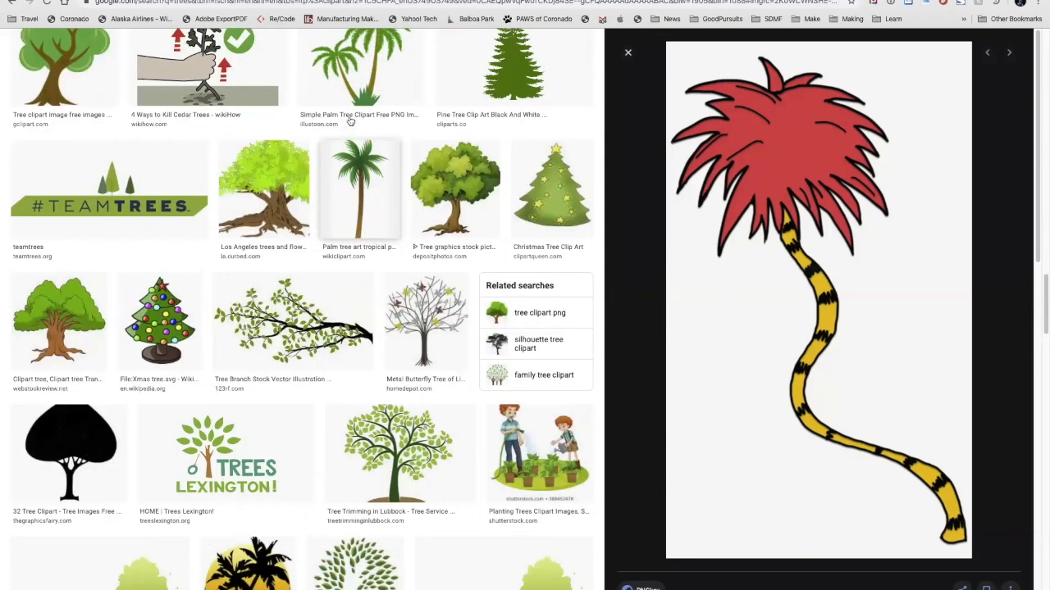
scroll(350, 120, down, 10)
scroll(351, 121, up, 15)
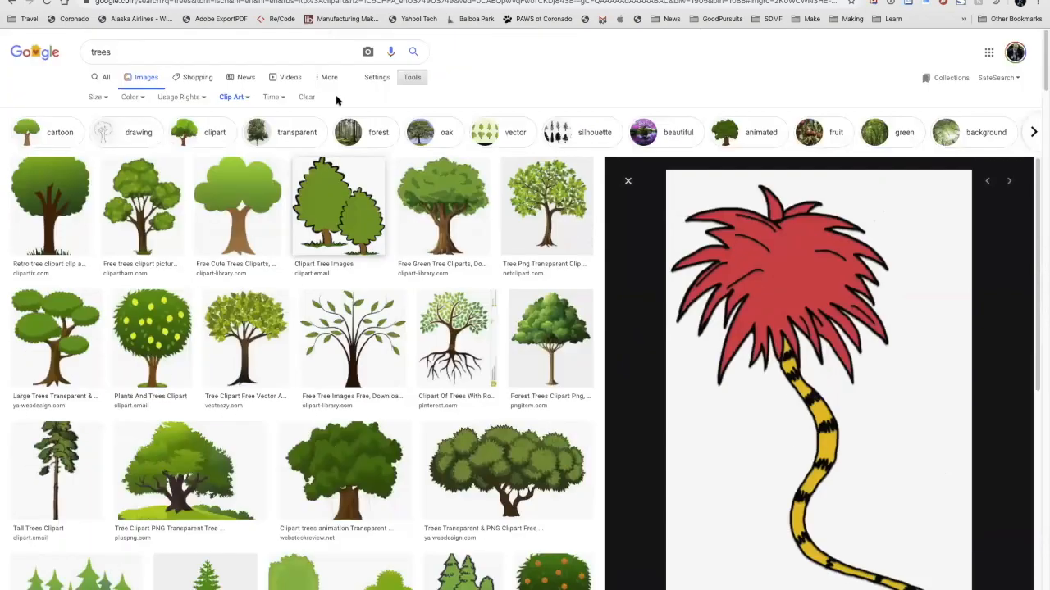
Step: Show the image type options, visit the source page of the "Clipart Tree Images" result, and return to the image results
click(244, 97)
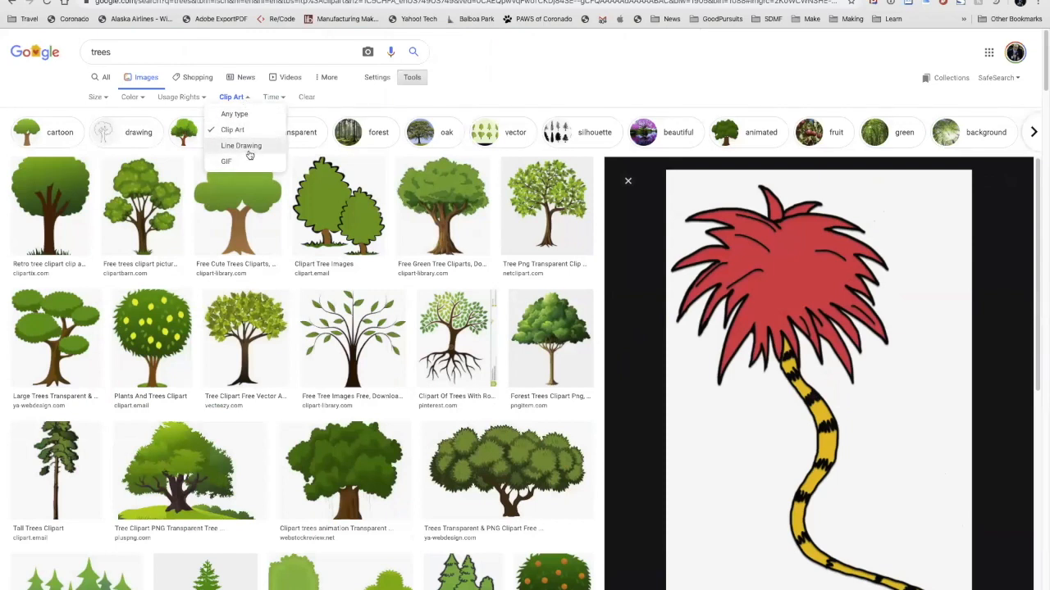
click(344, 275)
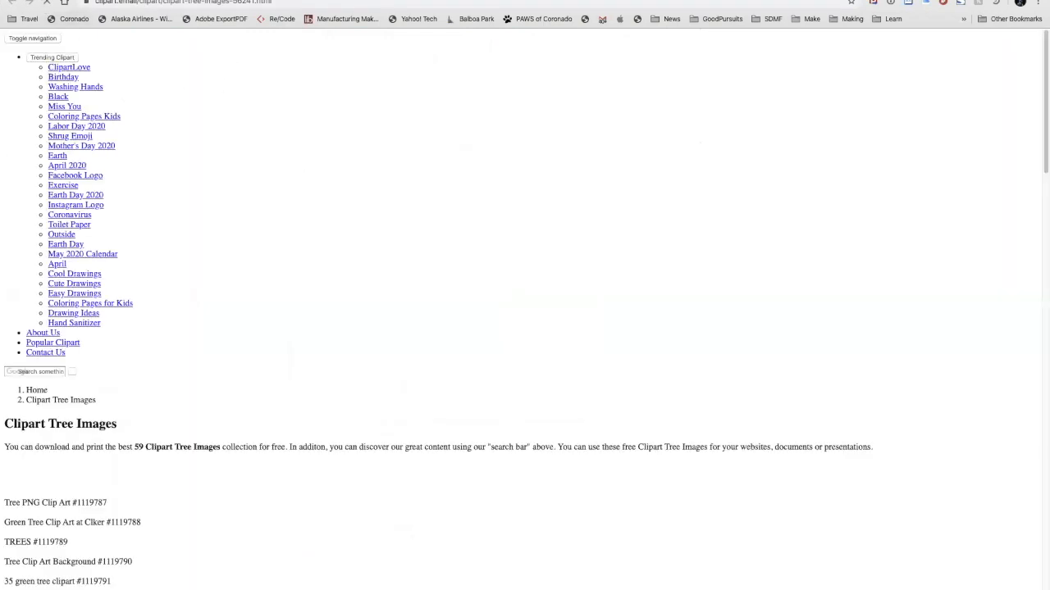
click(215, 1)
Step: Replace the image search term with "star" and run the search, keeping the clip art filter
click(224, 51)
double_click(224, 50)
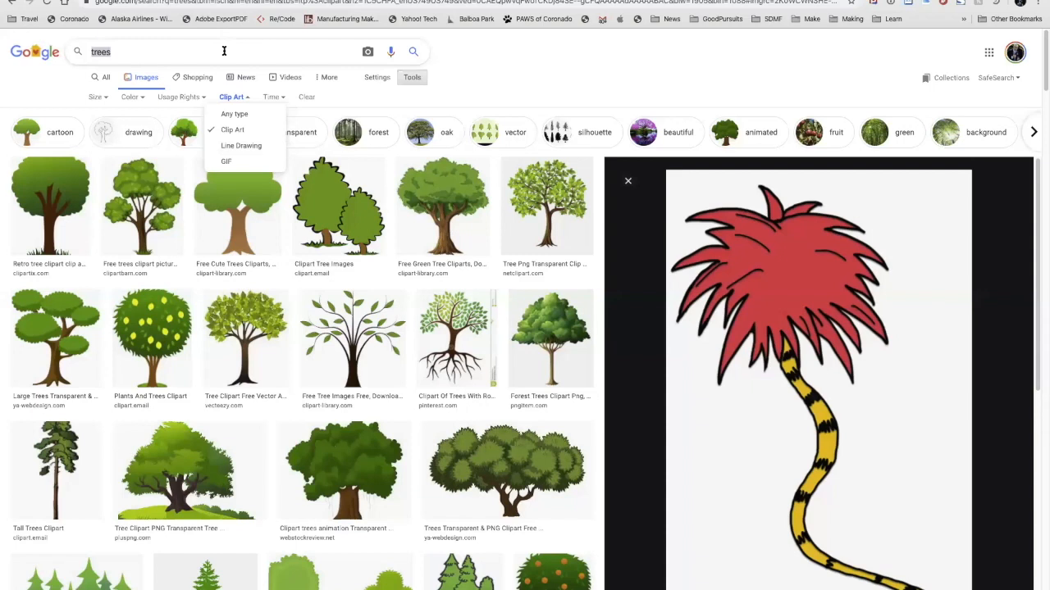
text(star)
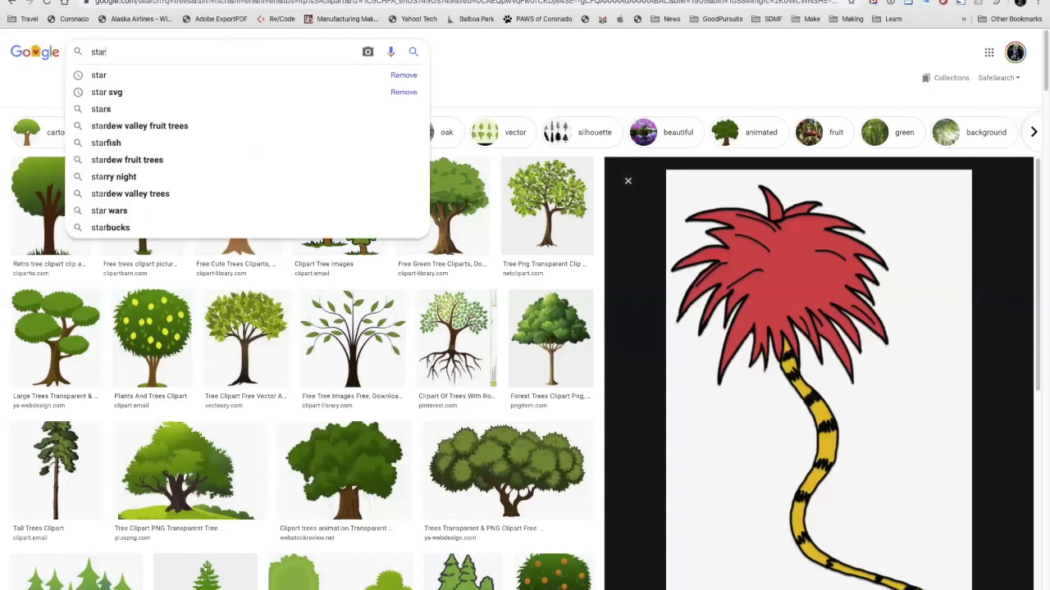
key(Return)
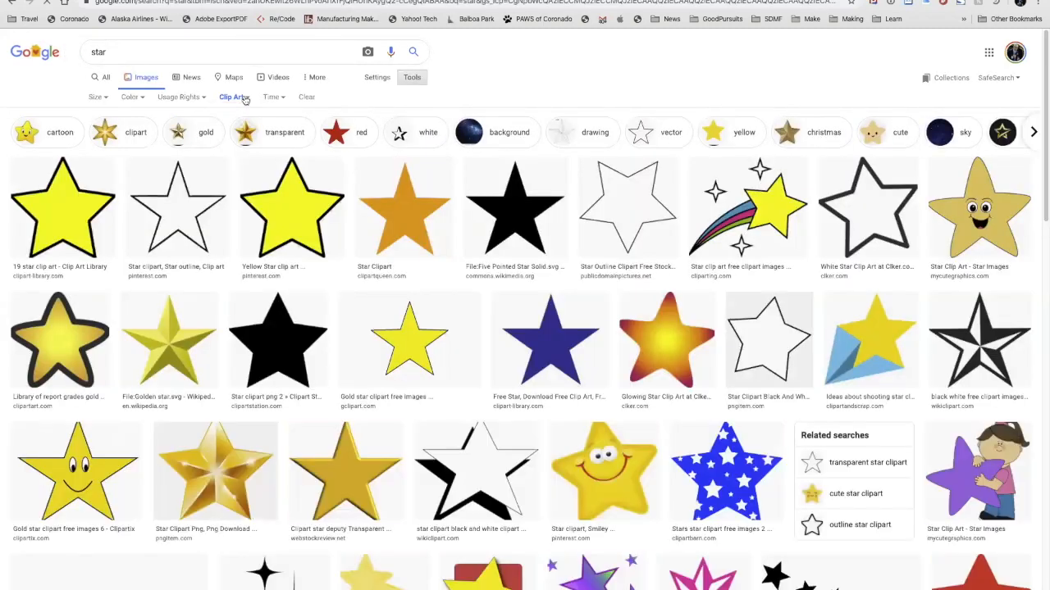
Step: Reset the star results to any type, bring the filter options back, and filter by Clip Art again
click(245, 98)
click(234, 114)
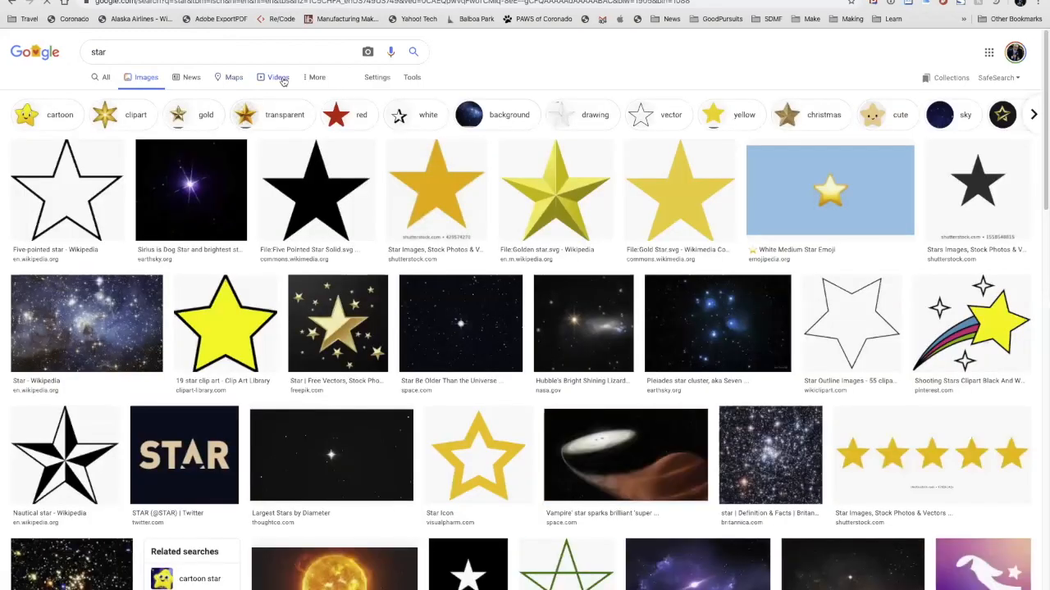
click(410, 79)
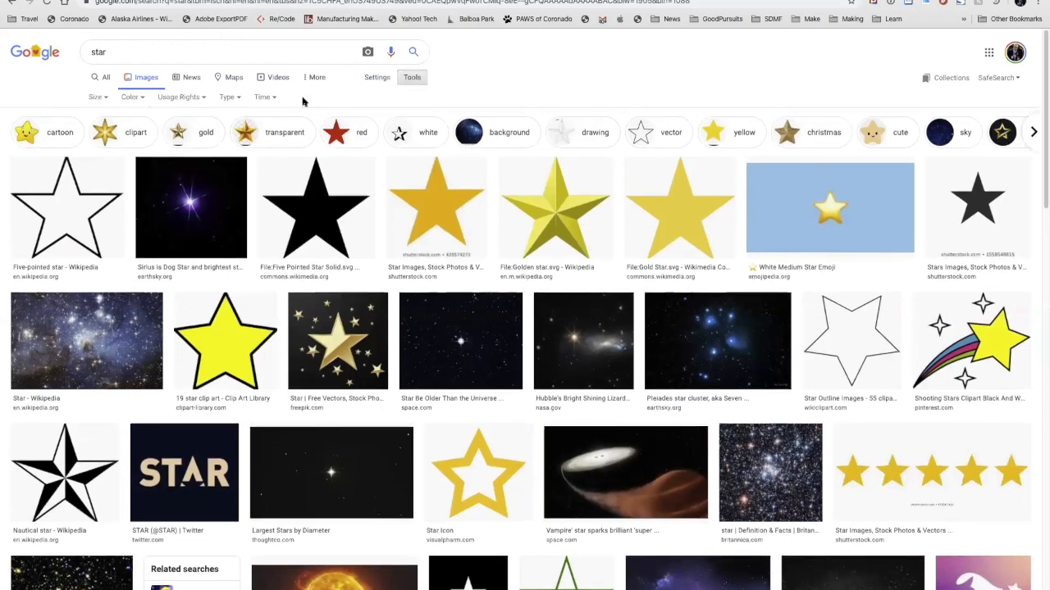
click(232, 98)
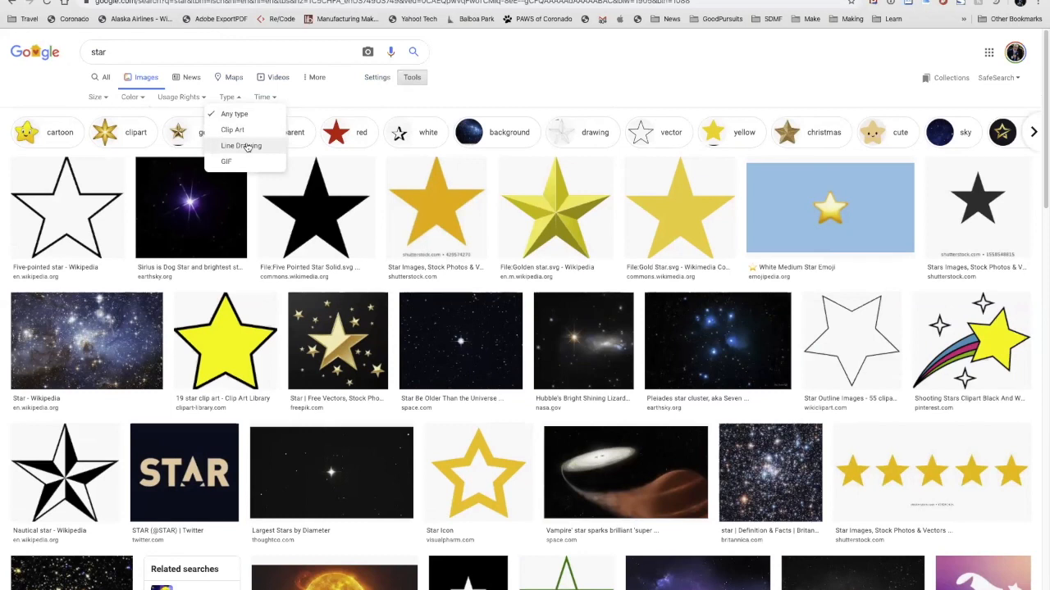
click(246, 131)
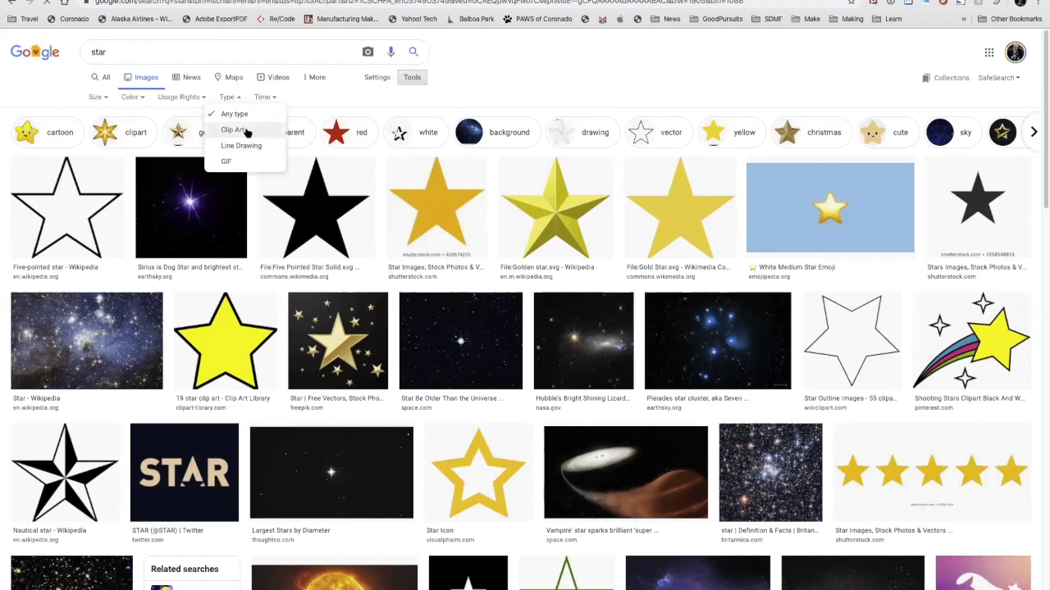
Step: Browse the star clip art and preview Wikipedia's "Golden star.svg" image
scroll(382, 365, down, 2)
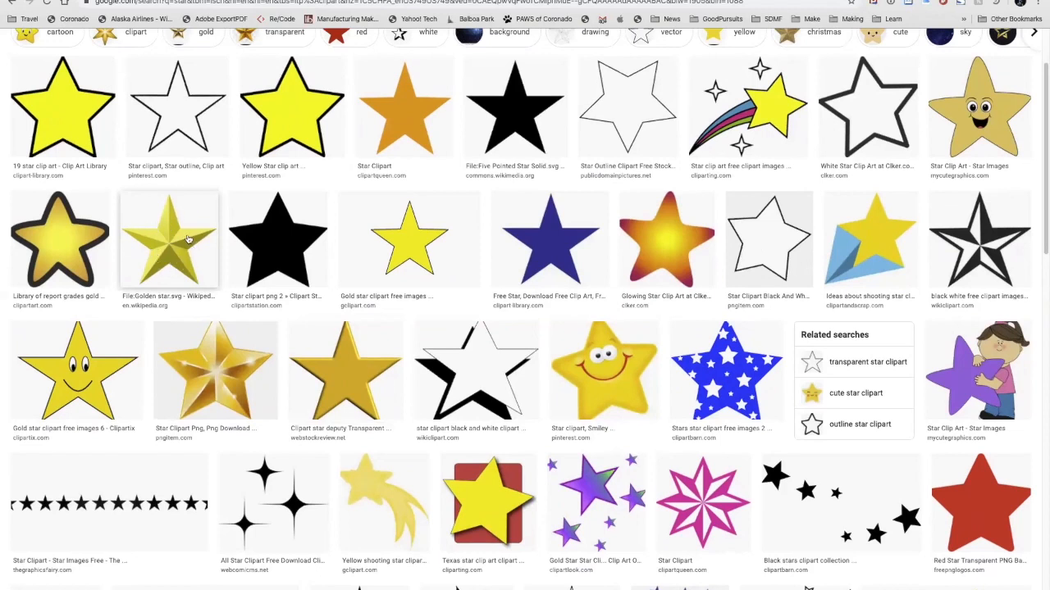
click(173, 258)
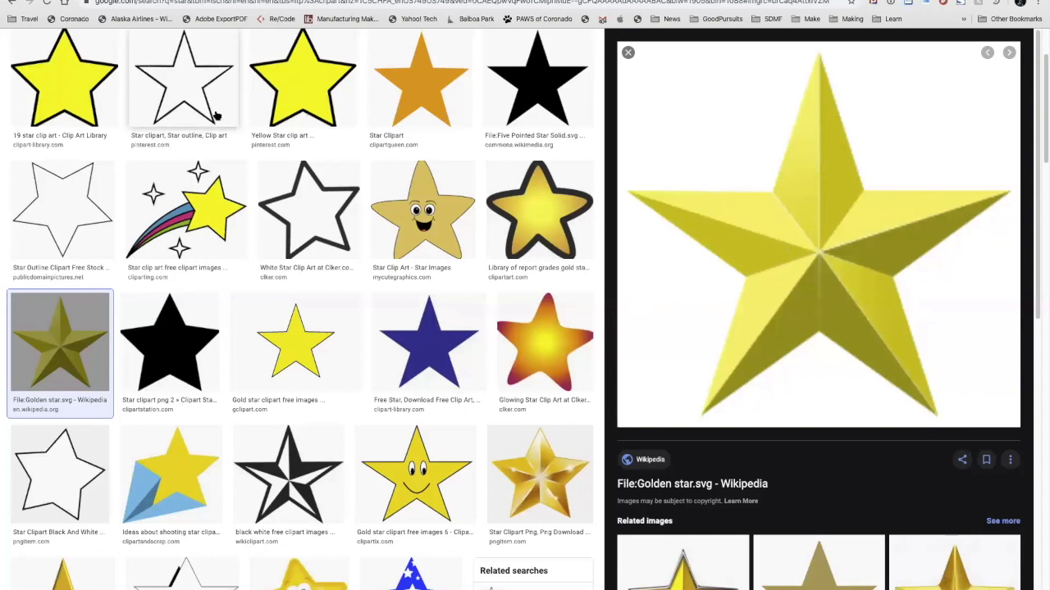
scroll(176, 90, up, 2)
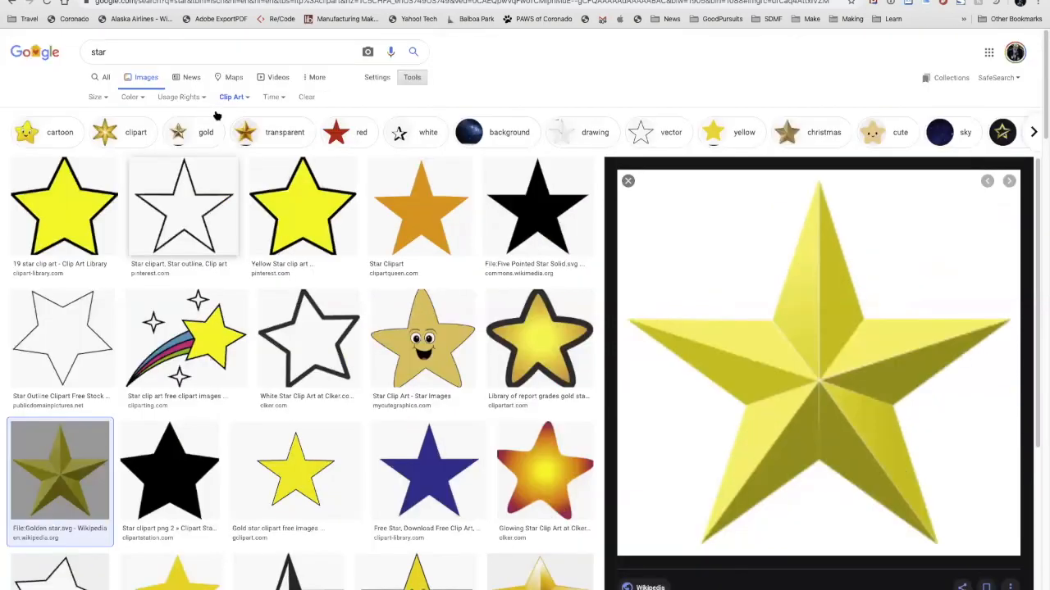
Step: Filter the star clip art to black and white and look through the results for simple outlines and silhouettes
click(133, 97)
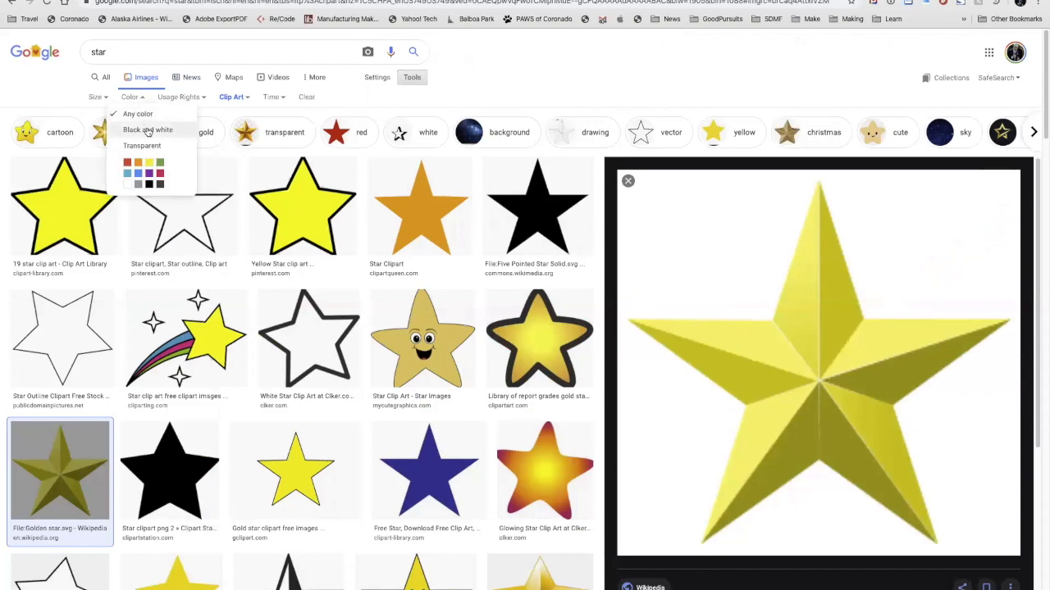
click(148, 130)
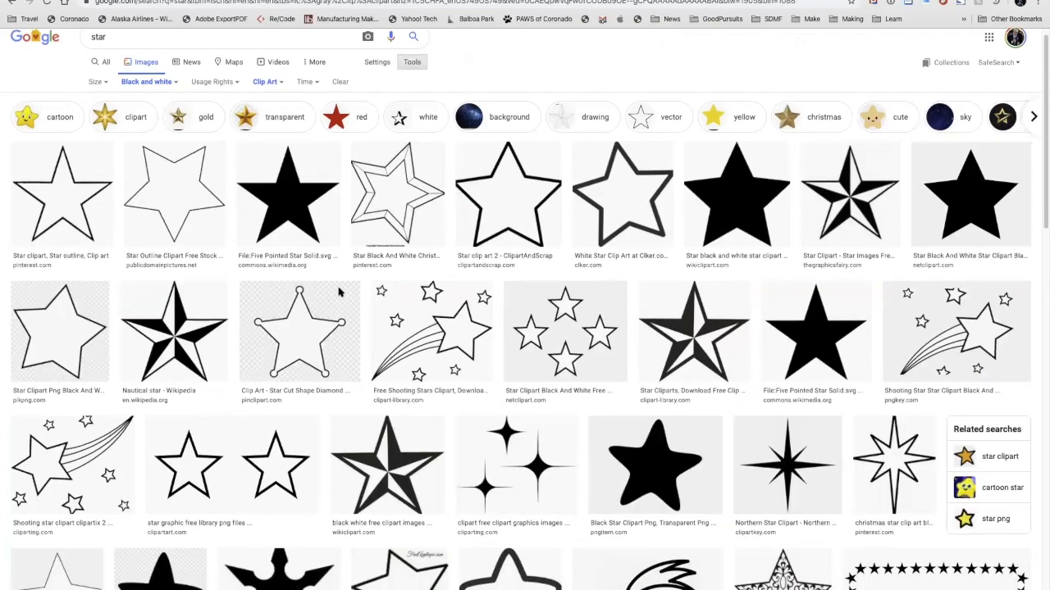
scroll(339, 292, down, 2)
scroll(339, 292, down, 1)
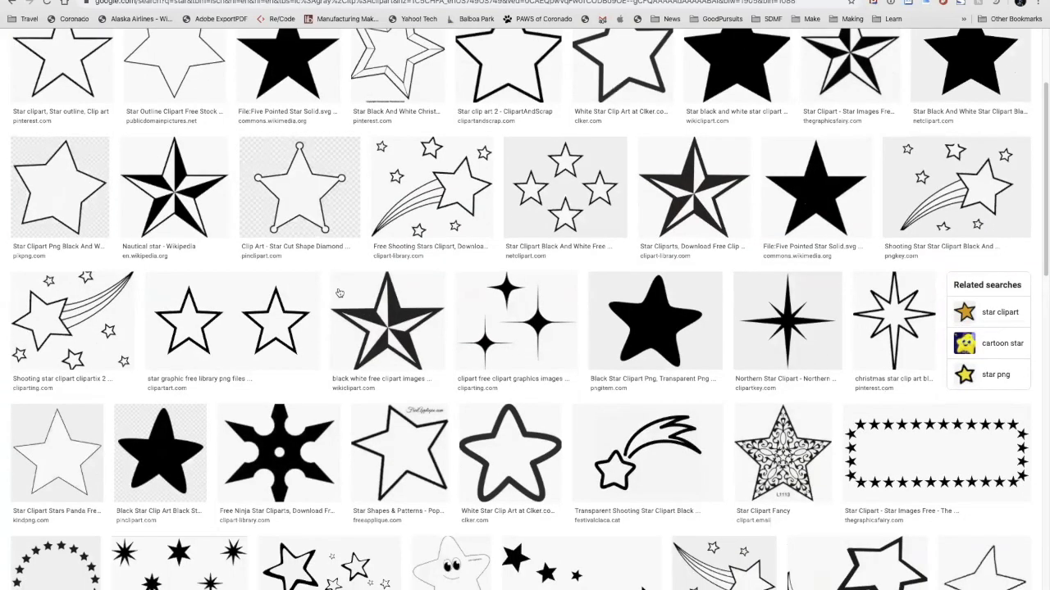
scroll(339, 292, down, 2)
scroll(338, 292, down, 4)
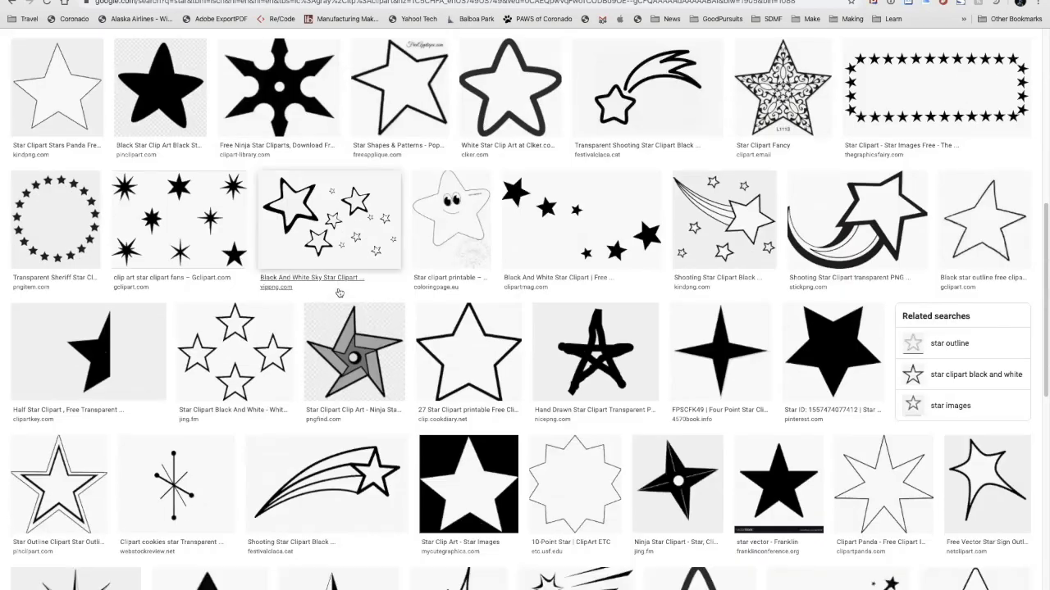
scroll(339, 292, down, 1)
scroll(339, 292, up, 10)
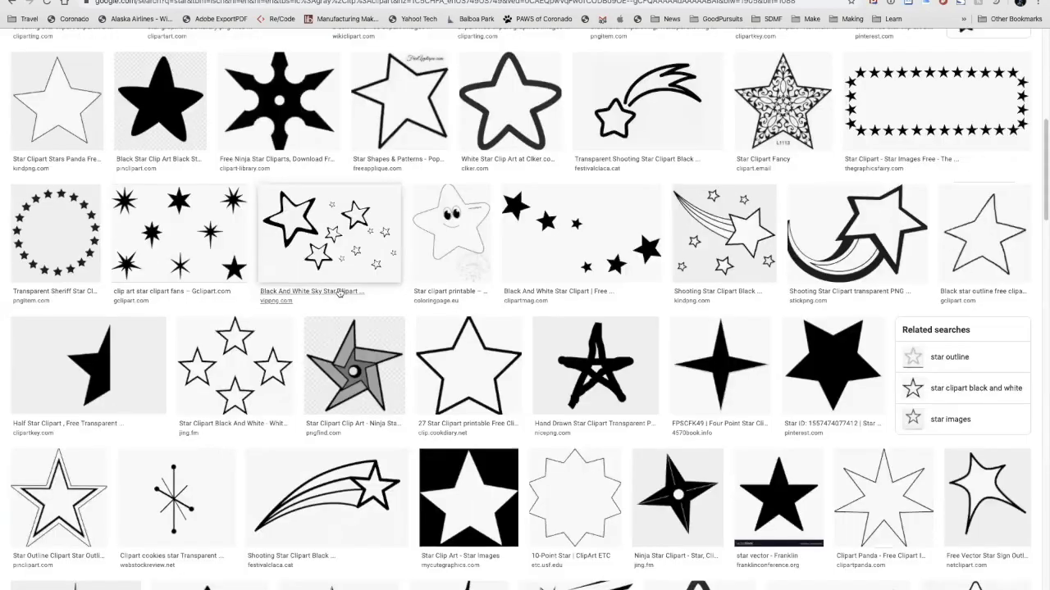
scroll(269, 102, down, 1)
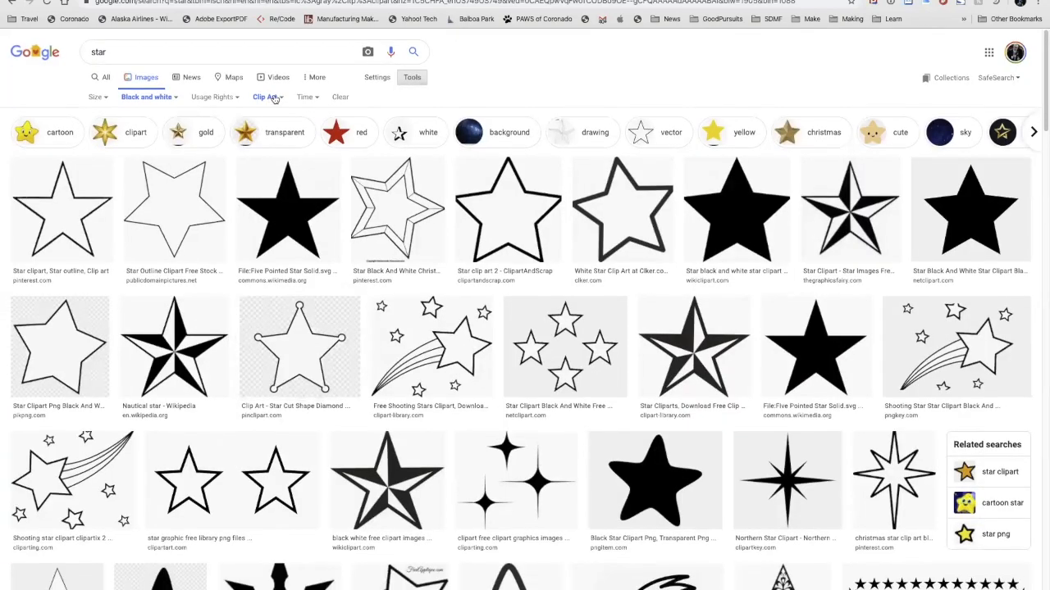
Step: Change the color filter to pink and look through the pink star clip art
click(174, 98)
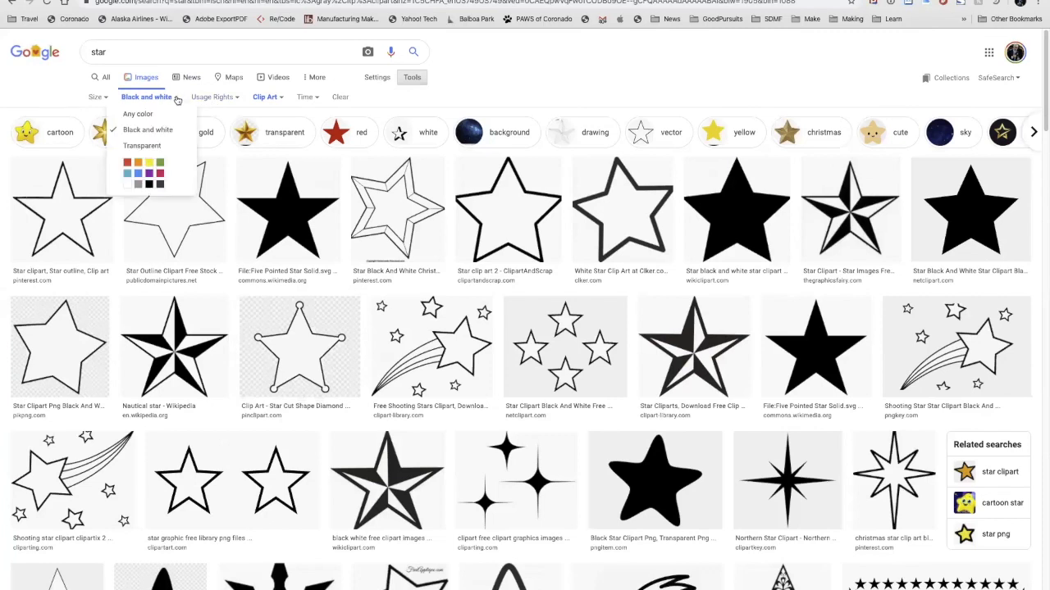
click(160, 173)
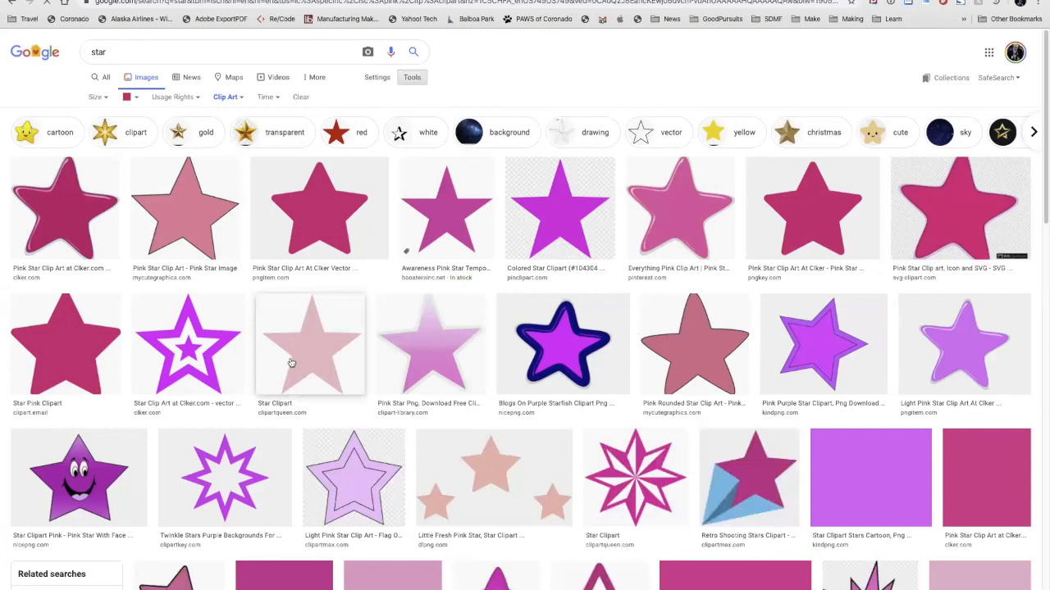
scroll(291, 363, down, 2)
scroll(291, 362, down, 1)
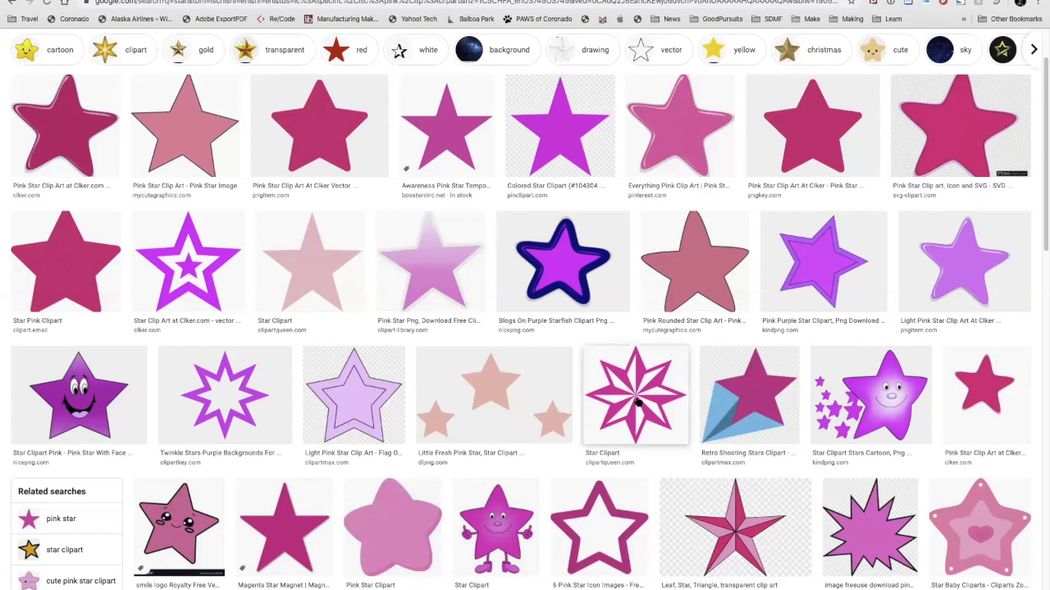
scroll(638, 402, up, 1)
scroll(638, 402, down, 1)
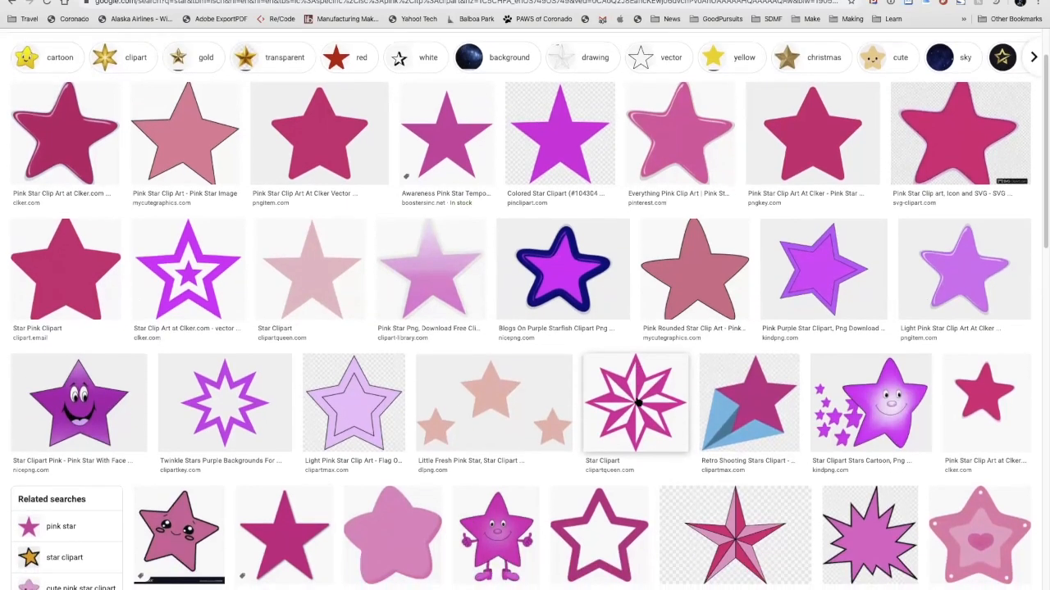
Step: Run a search by image with the eight-pointed pink-and-white star from clipartqueen.com
drag(638, 401, 248, 94)
scroll(402, 239, down, 1)
scroll(402, 239, down, 1)
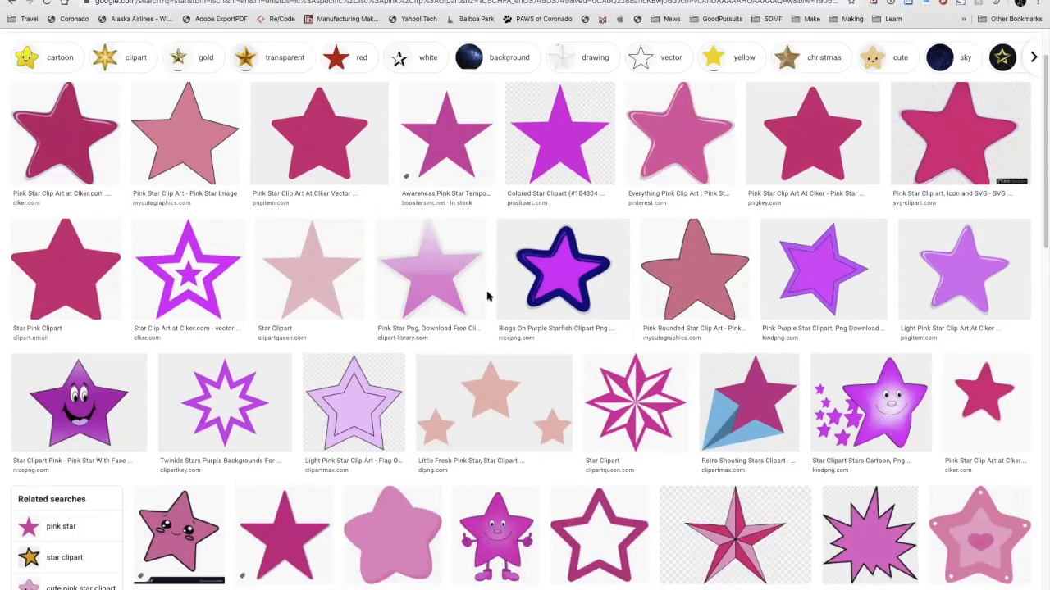
drag(627, 406, 238, 100)
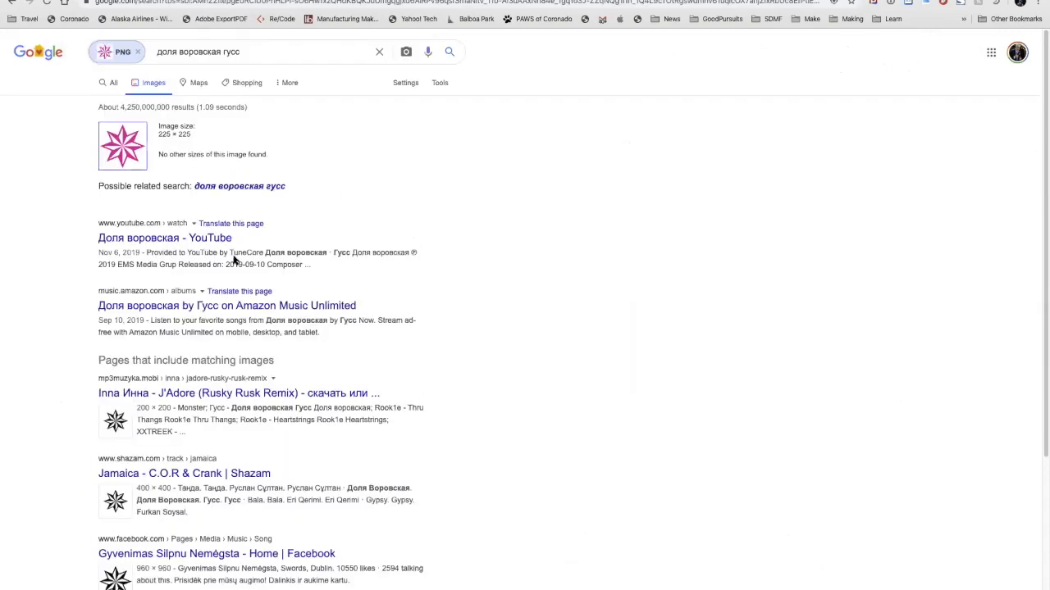
Step: Preview the black-and-white star match from mp3muzyka.mobi, then close the leftover "Clipart Tree Images" page
scroll(233, 259, down, 3)
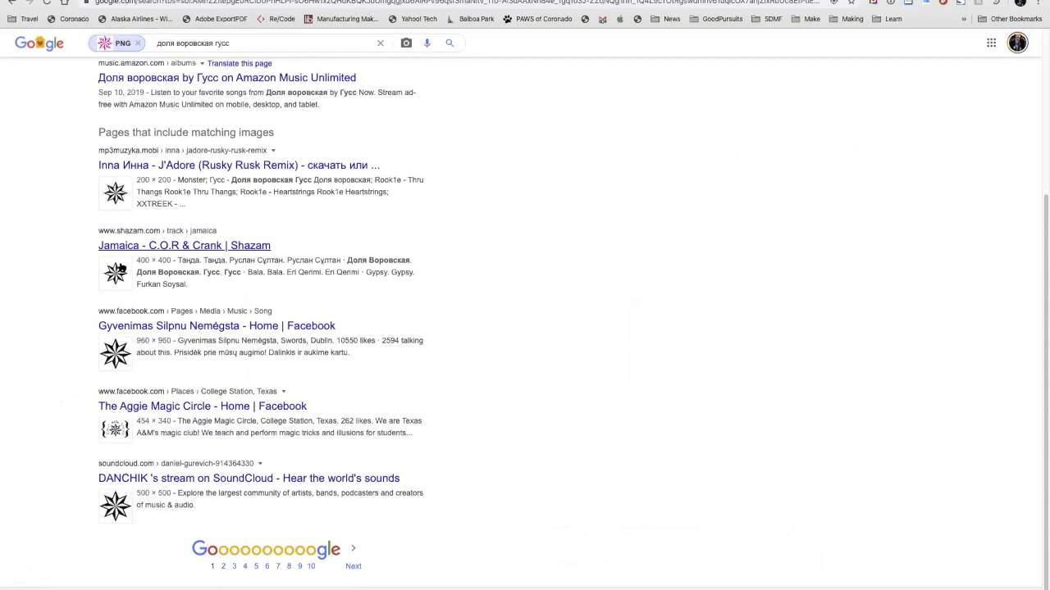
click(124, 197)
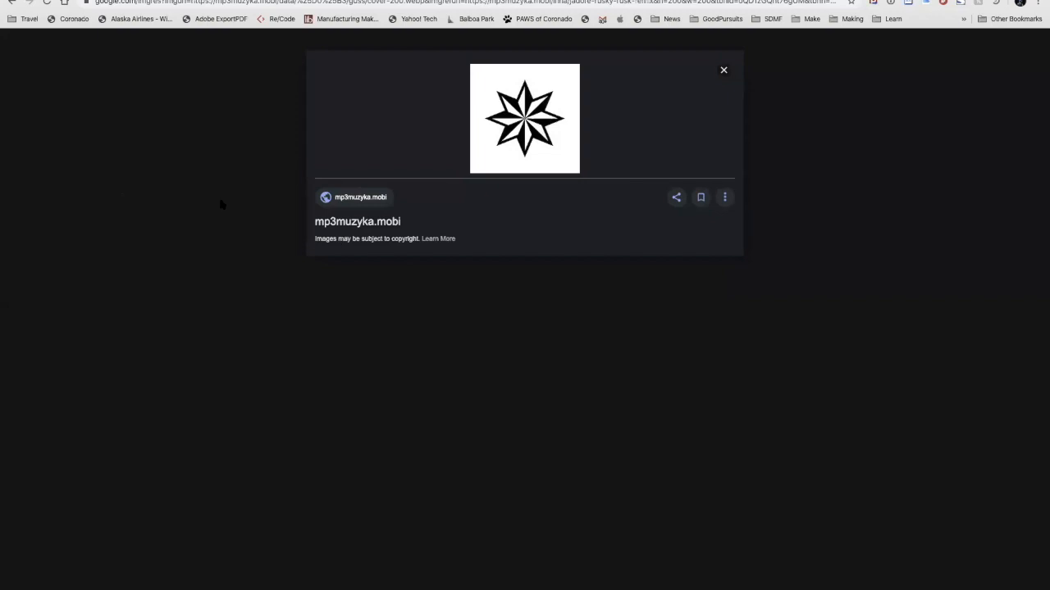
click(11, 4)
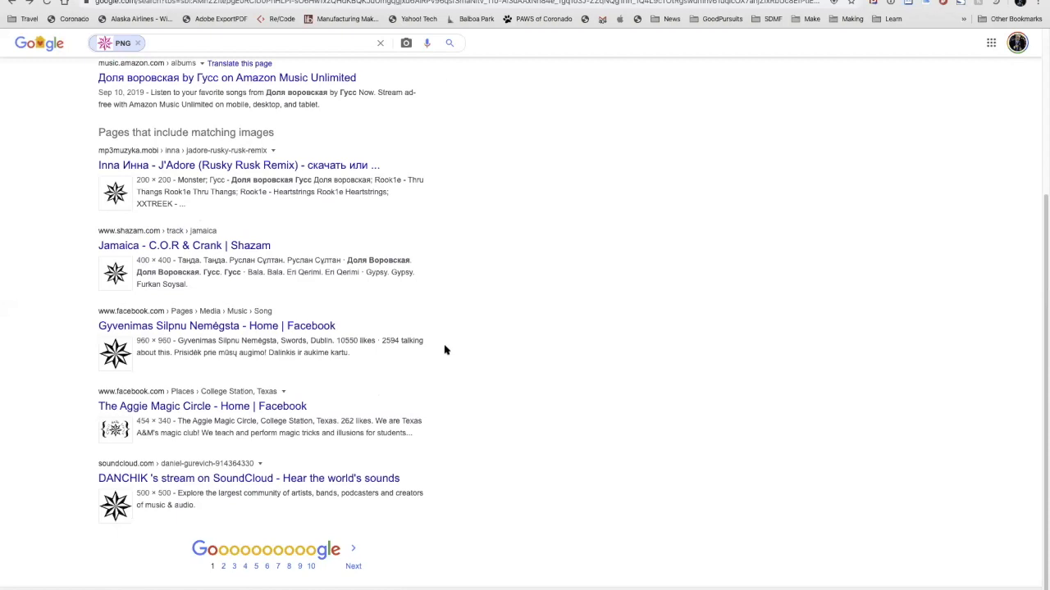
key(super+w)
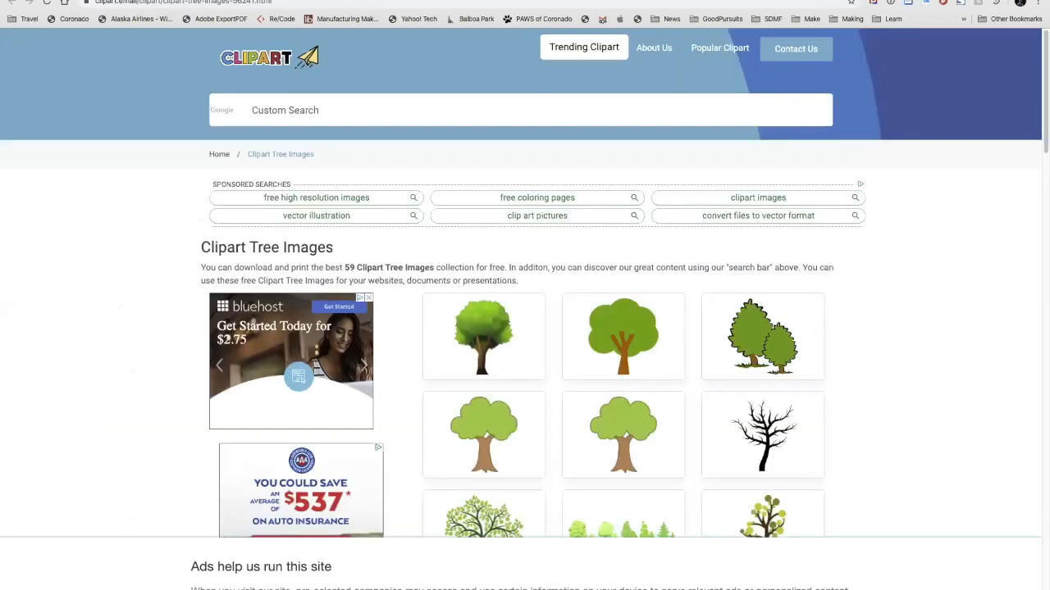
key(super+w)
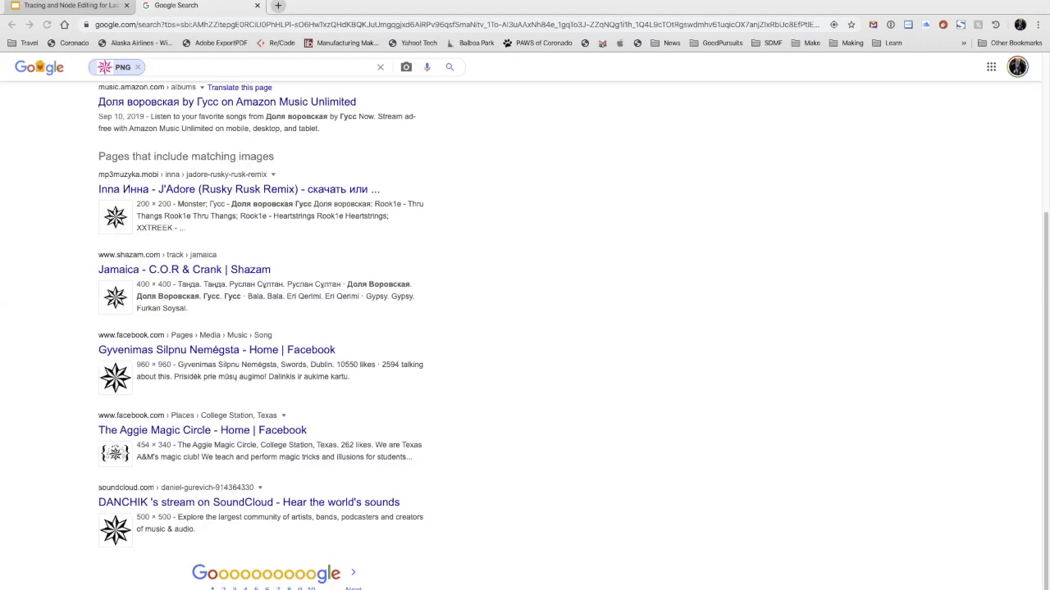
Step: Open TP2020.jpg in the browser and examine the engraved 2020 toilet paper roll ornament at full size
drag(433, 545, 482, 316)
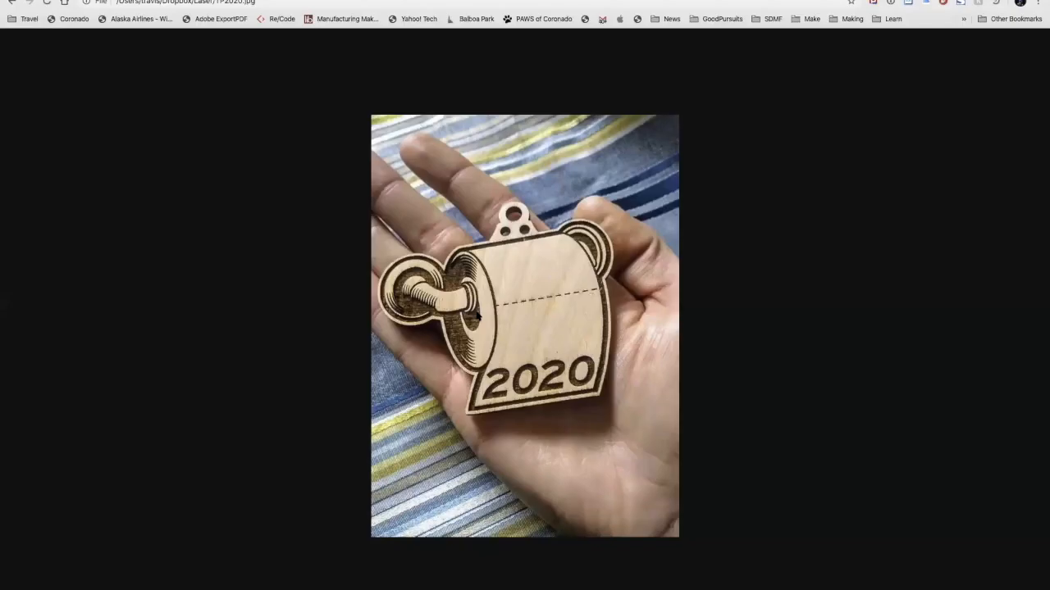
click(584, 321)
scroll(583, 322, up, 5)
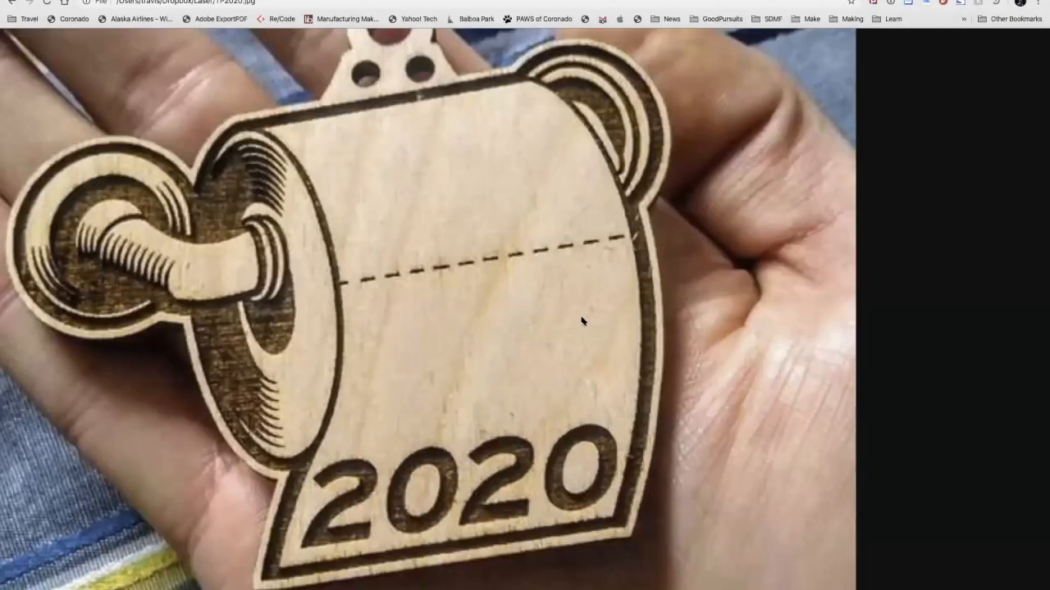
scroll(578, 359, up, 1)
scroll(578, 359, left, 1)
scroll(577, 359, left, 2)
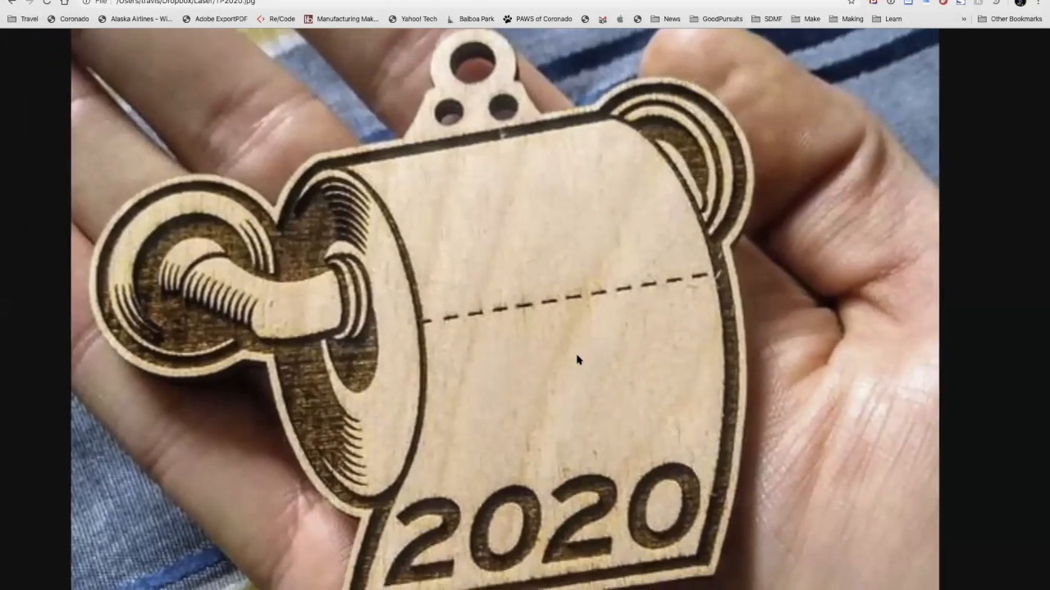
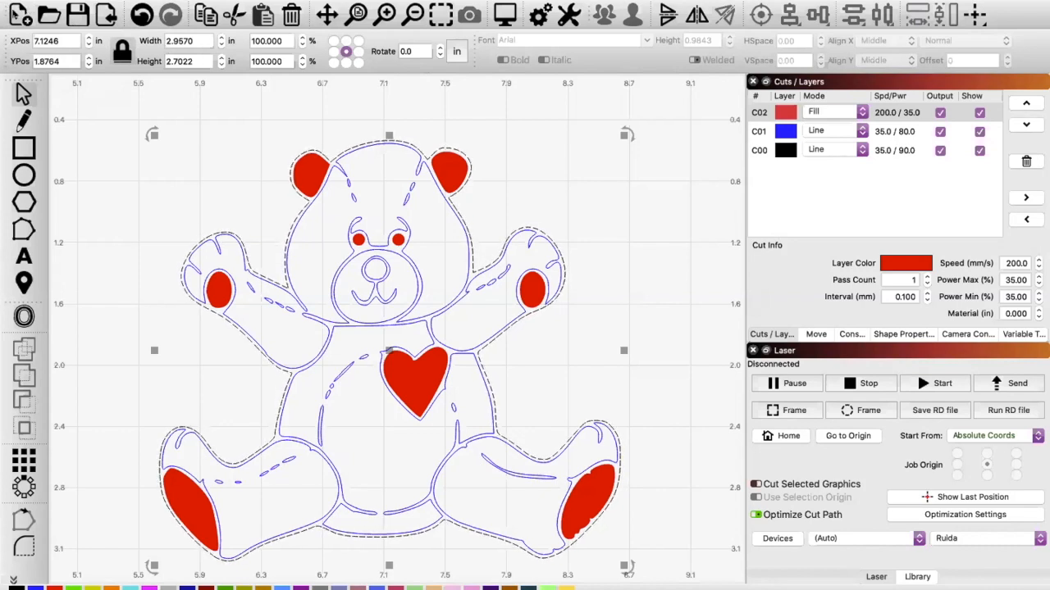
Step: Start a new LightBurn project, discarding the unsaved teddy bear changes
click(13, 8)
click(13, 8)
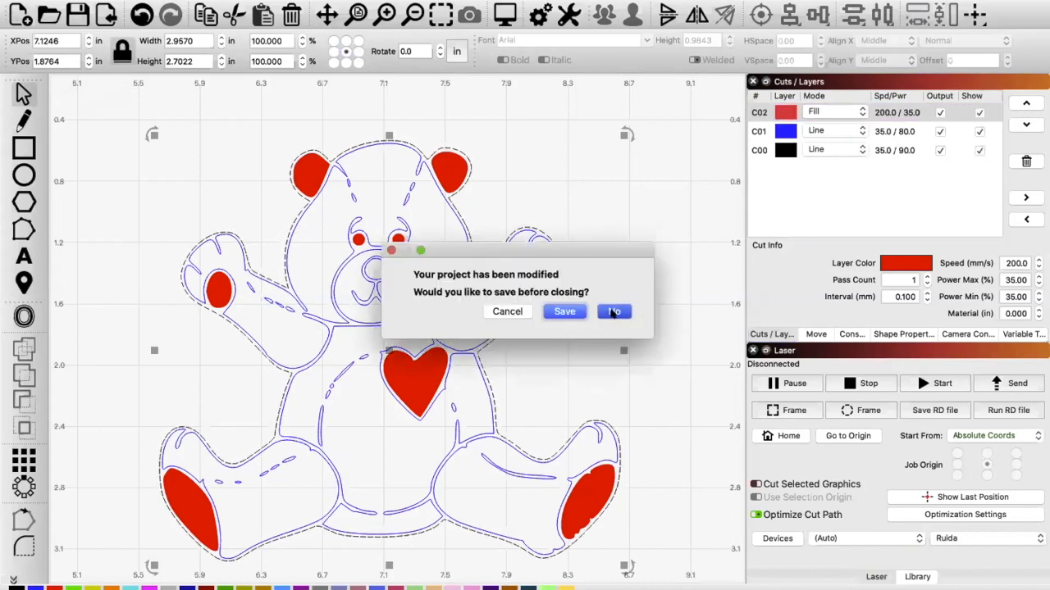
click(614, 310)
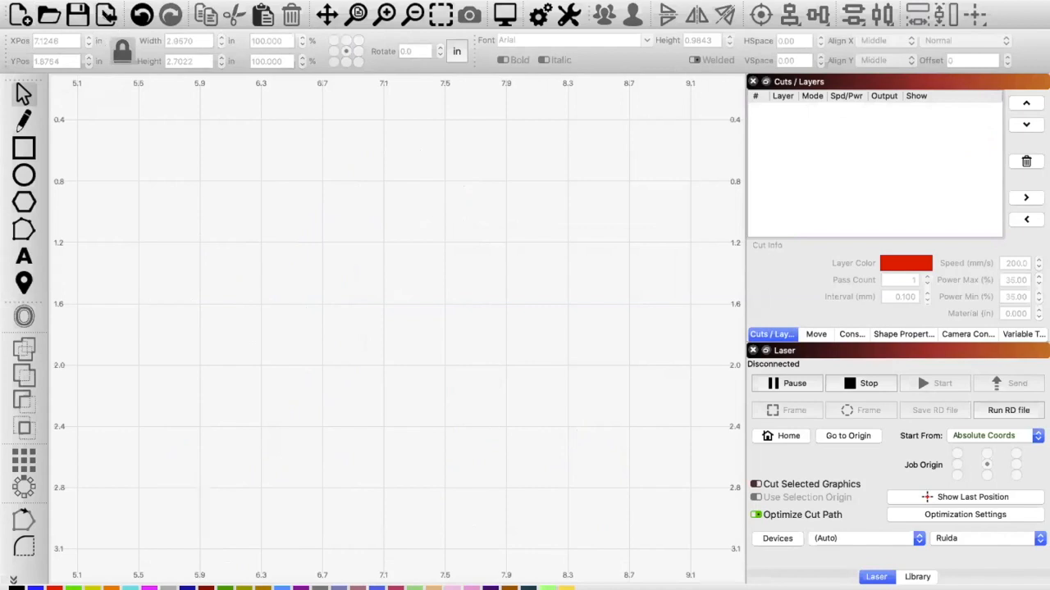
Step: Import TP2020.jpg from the Laser folder in Dropbox into the empty project
click(106, 14)
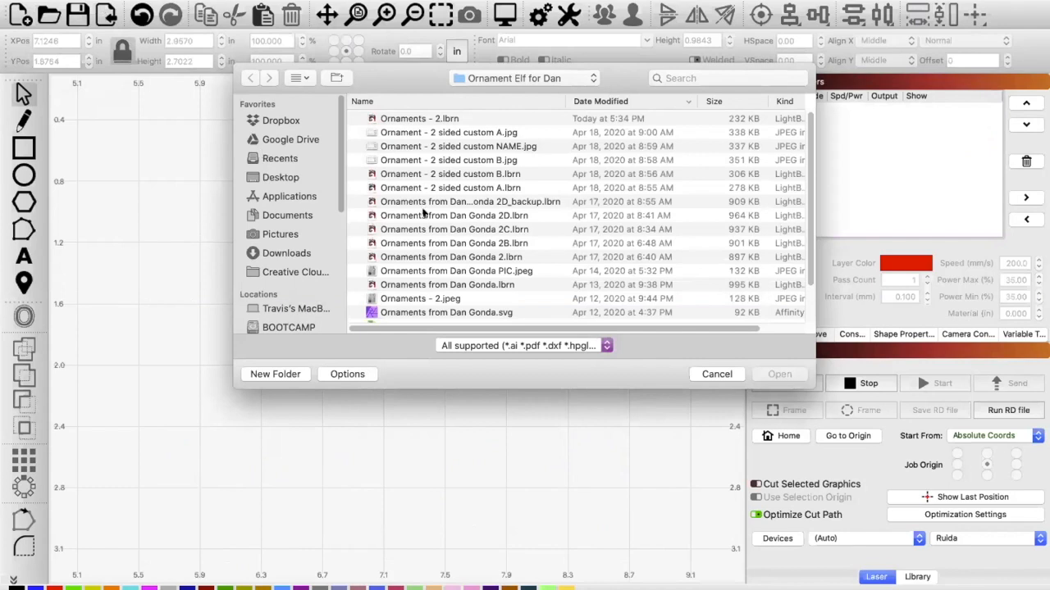
scroll(424, 212, down, 3)
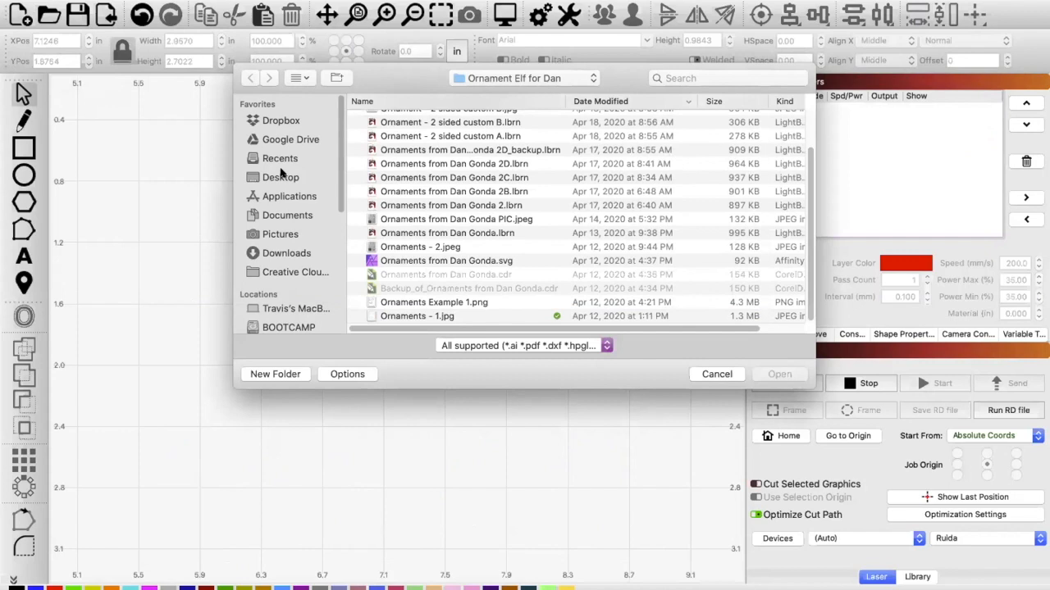
click(276, 119)
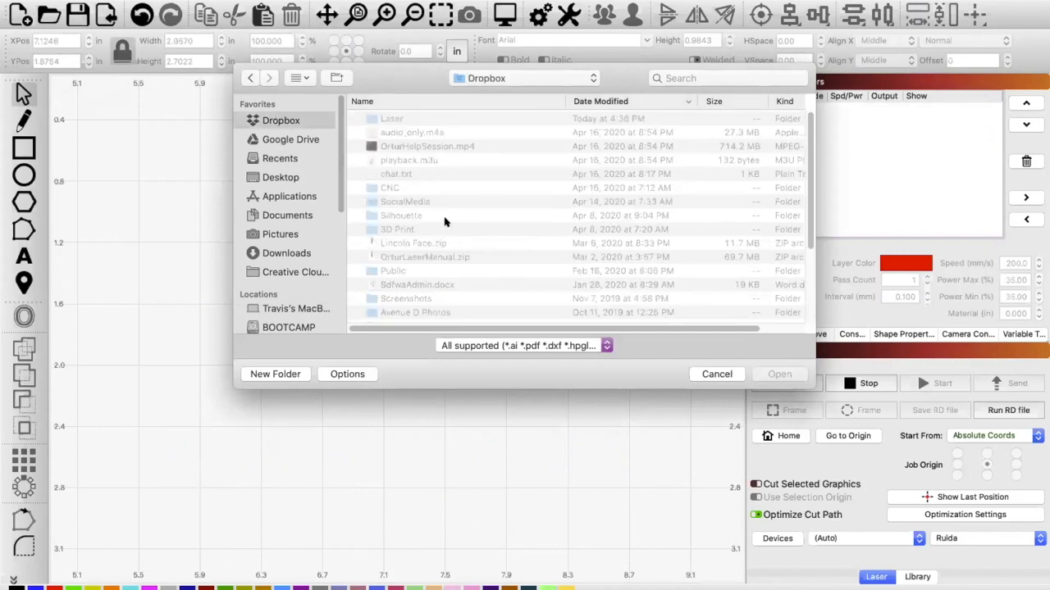
double_click(390, 119)
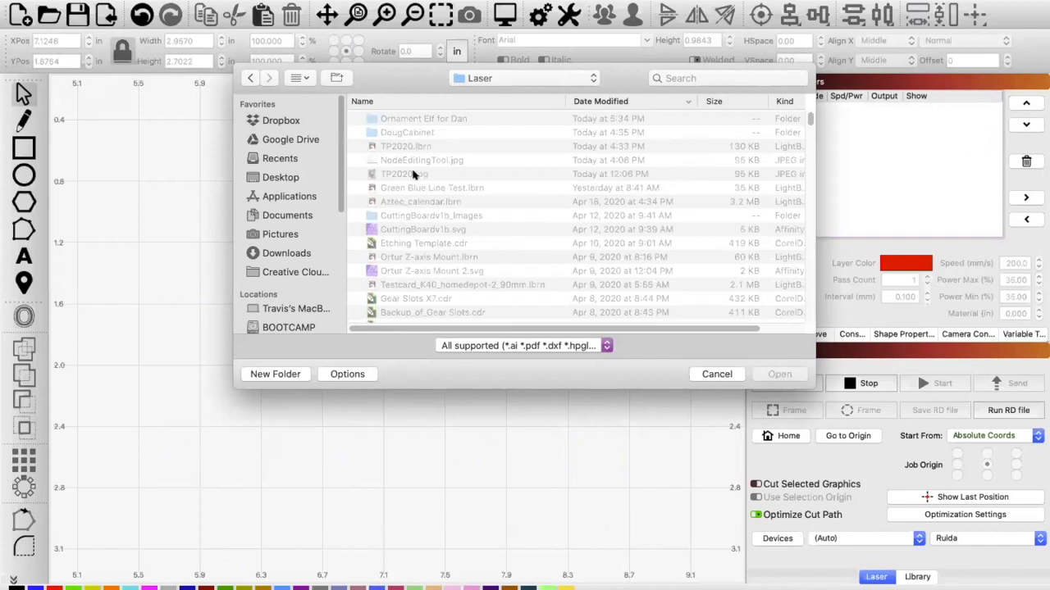
double_click(415, 175)
scroll(414, 175, up, 3)
scroll(414, 175, down, 5)
drag(404, 162, 473, 288)
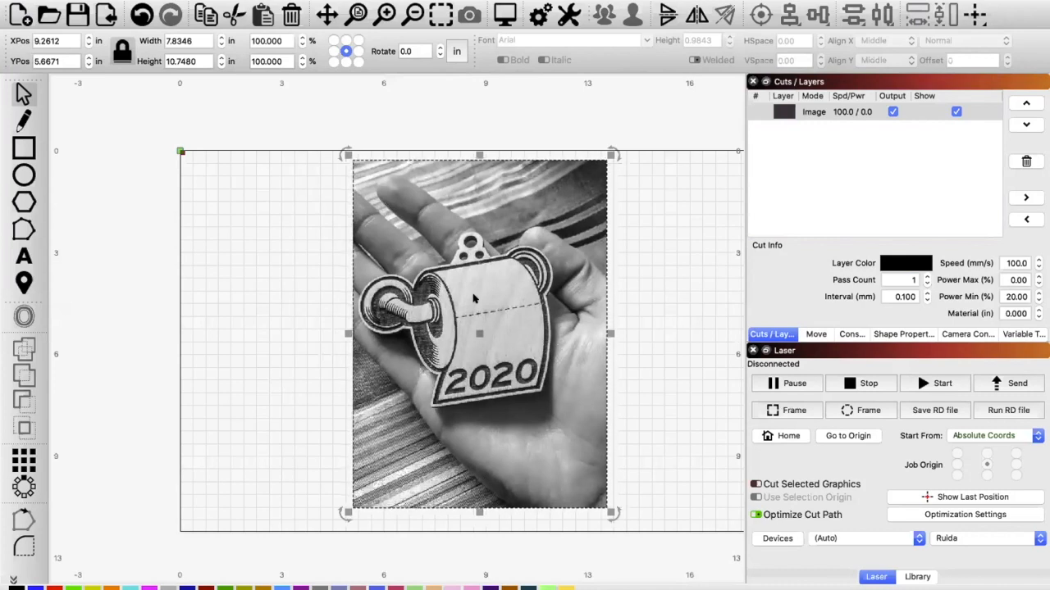
Step: Shift the imported ornament photo slightly up and to the left on the work area
scroll(474, 300, up, 5)
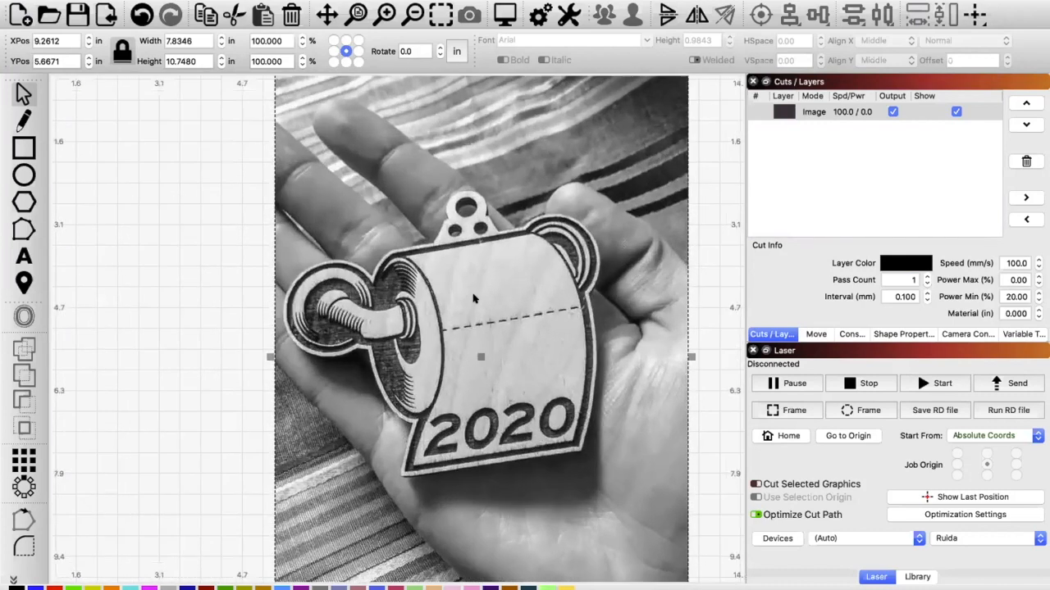
scroll(475, 297, up, 2)
drag(522, 326, 474, 327)
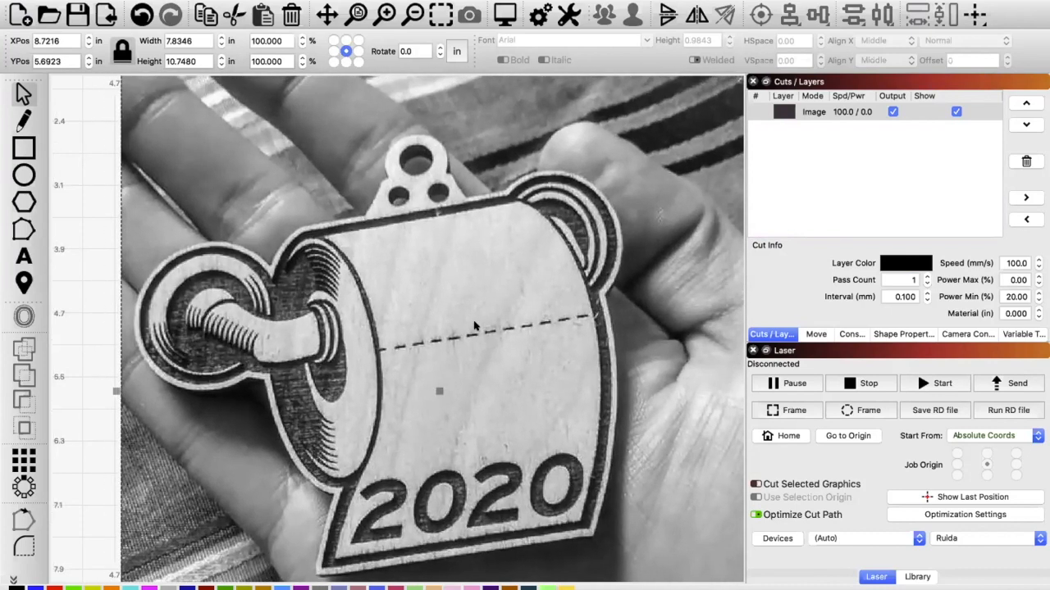
scroll(474, 327, up, 1)
right_click(473, 322)
click(424, 370)
drag(424, 355, 423, 340)
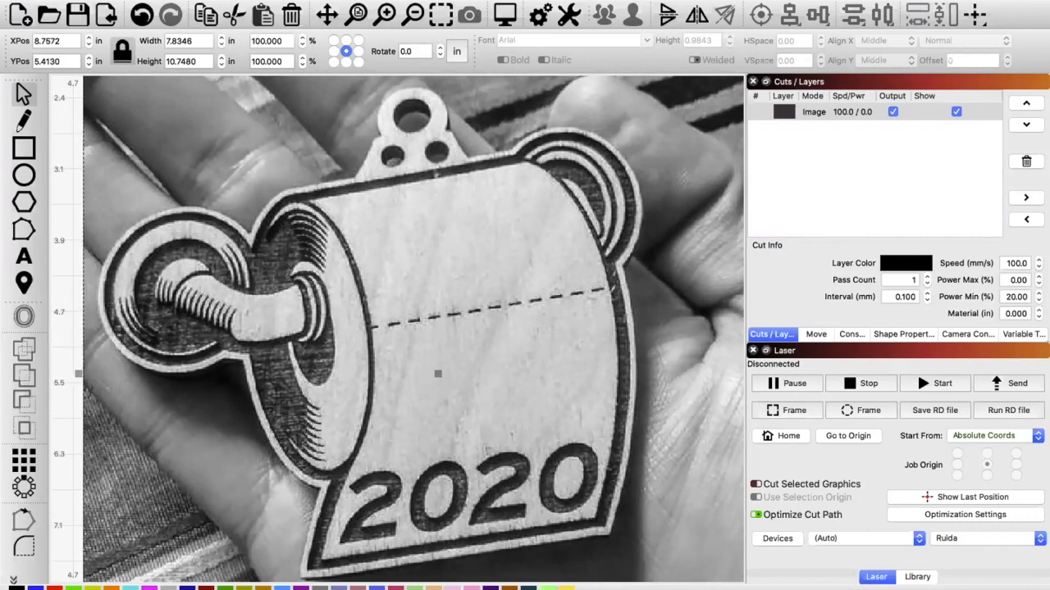
Step: Start Trace Image on the photo in an enlarged window and draw a trace boundary around the ornament
click(173, 0)
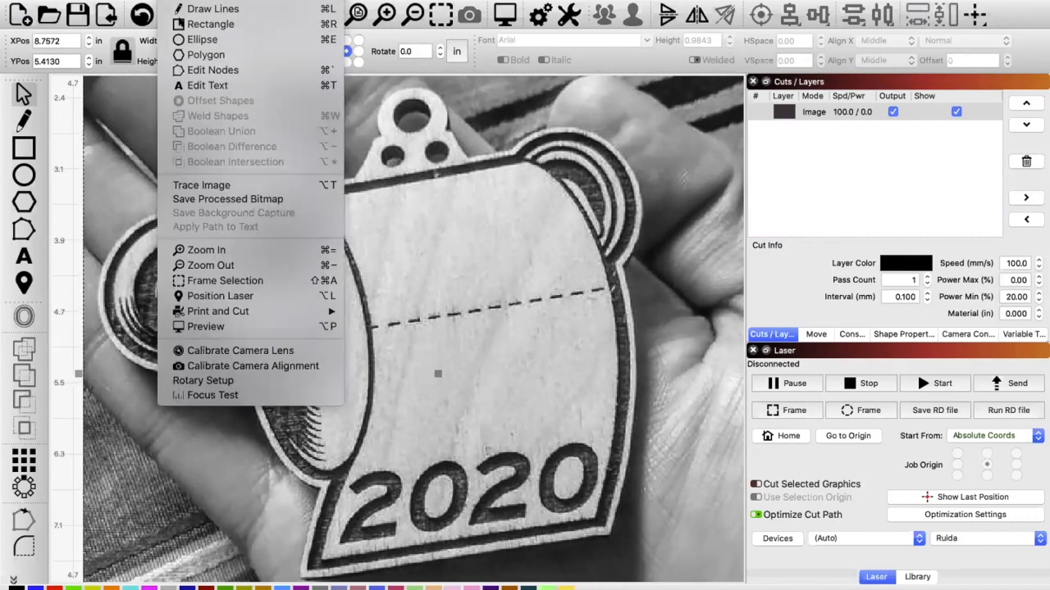
click(226, 186)
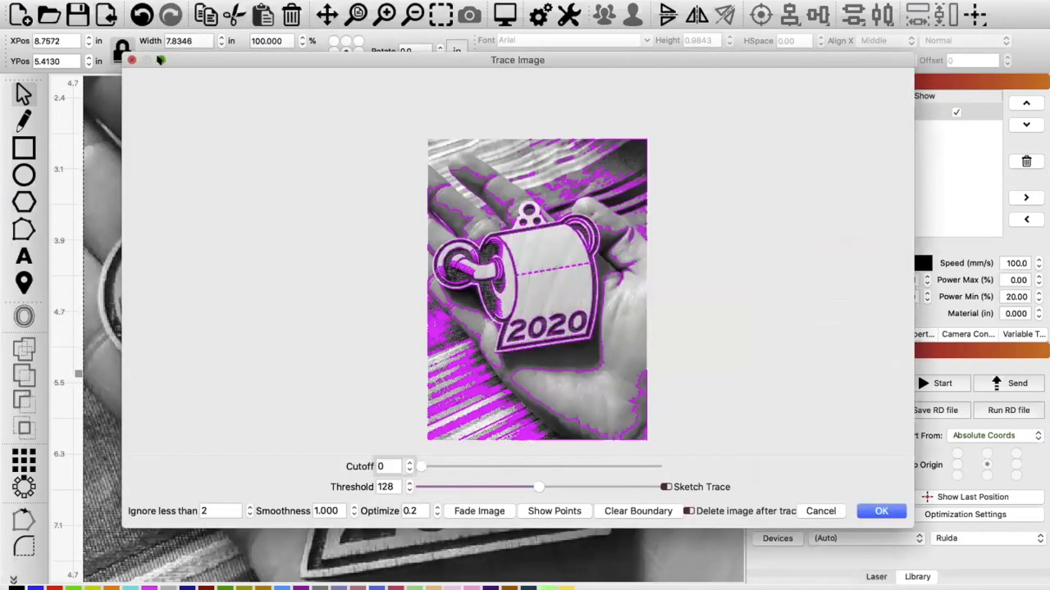
click(159, 59)
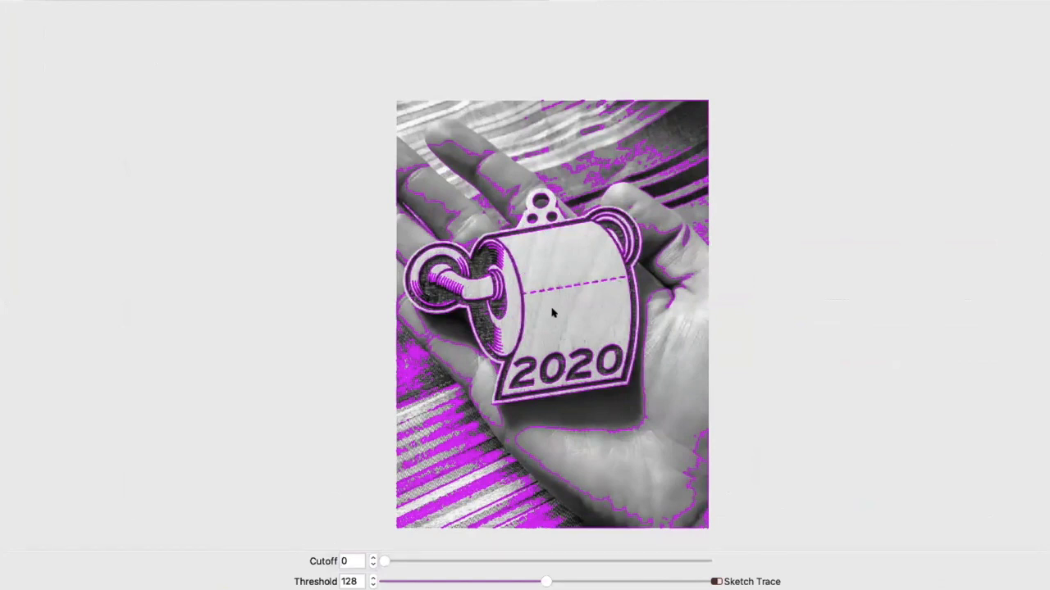
scroll(552, 313, up, 5)
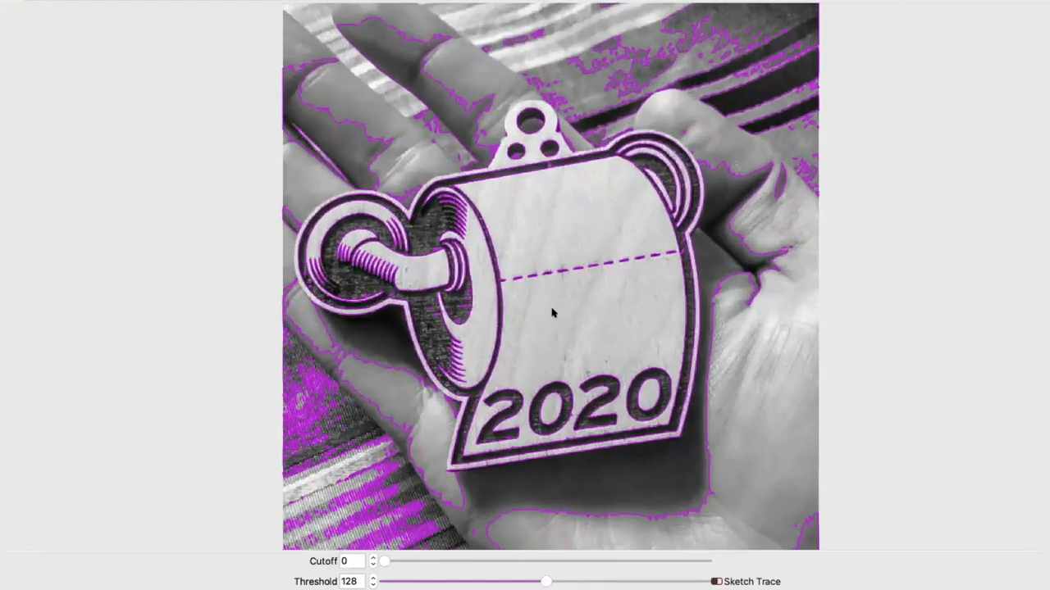
scroll(552, 313, up, 1)
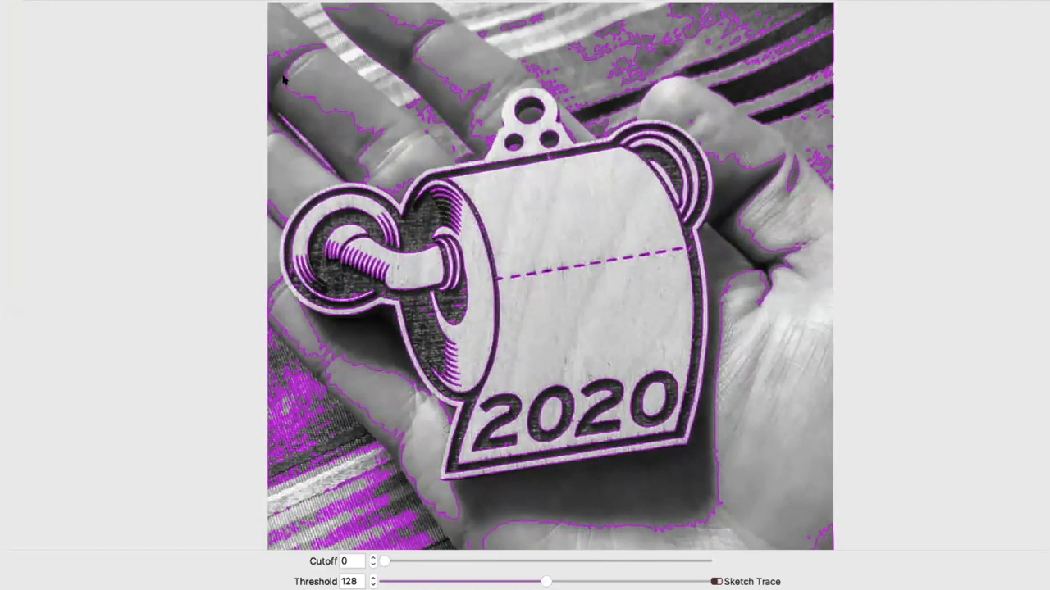
mouse_move(276, 80)
mouse_down()
mouse_move(423, 279)
mouse_move(475, 328)
mouse_move(656, 412)
mouse_move(740, 487)
mouse_move(725, 487)
mouse_up()
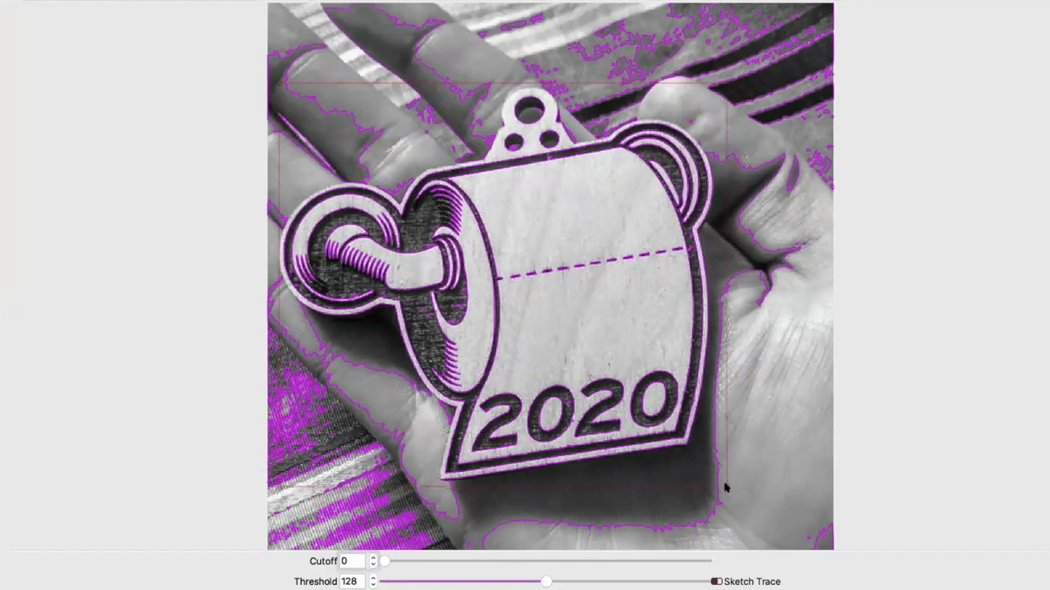
drag(275, 82, 272, 81)
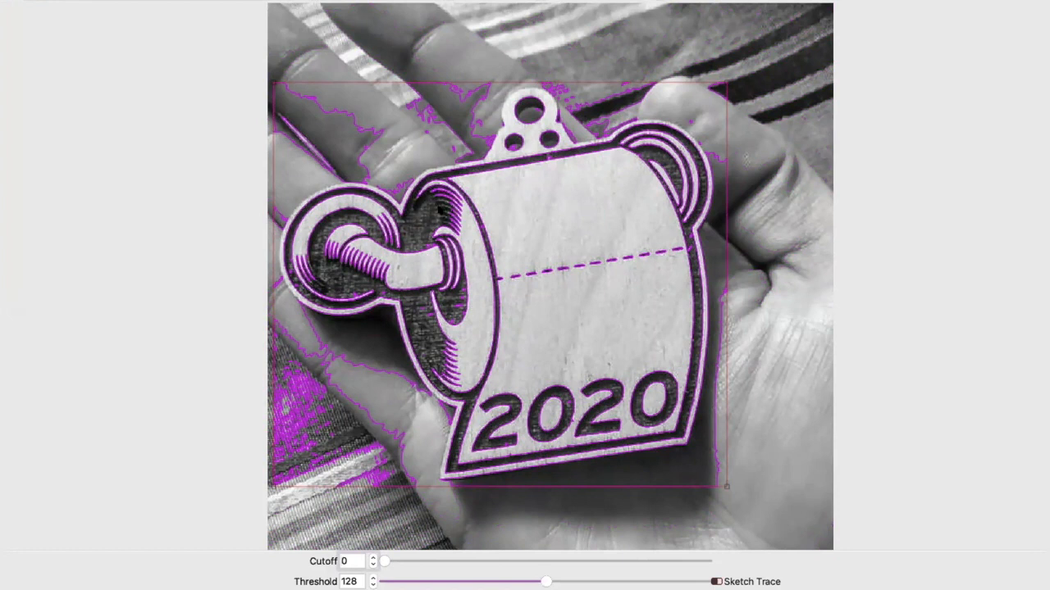
Step: Compare trace thresholds of 95 and 184 on the ornament, and set the threshold to 130
scroll(453, 216, up, 1)
scroll(454, 216, up, 5)
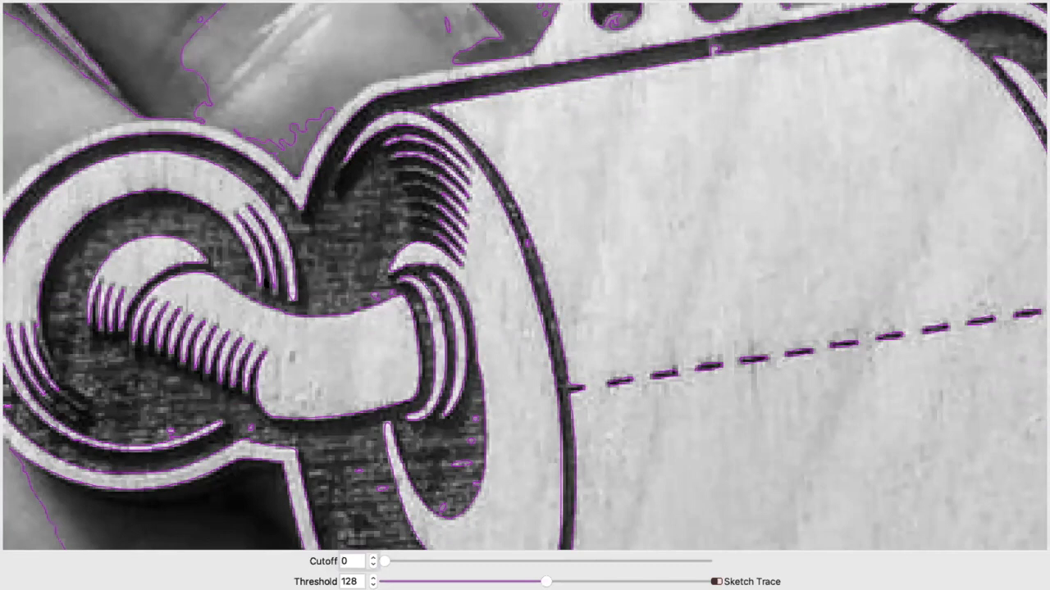
scroll(230, 299, up, 1)
scroll(229, 299, down, 5)
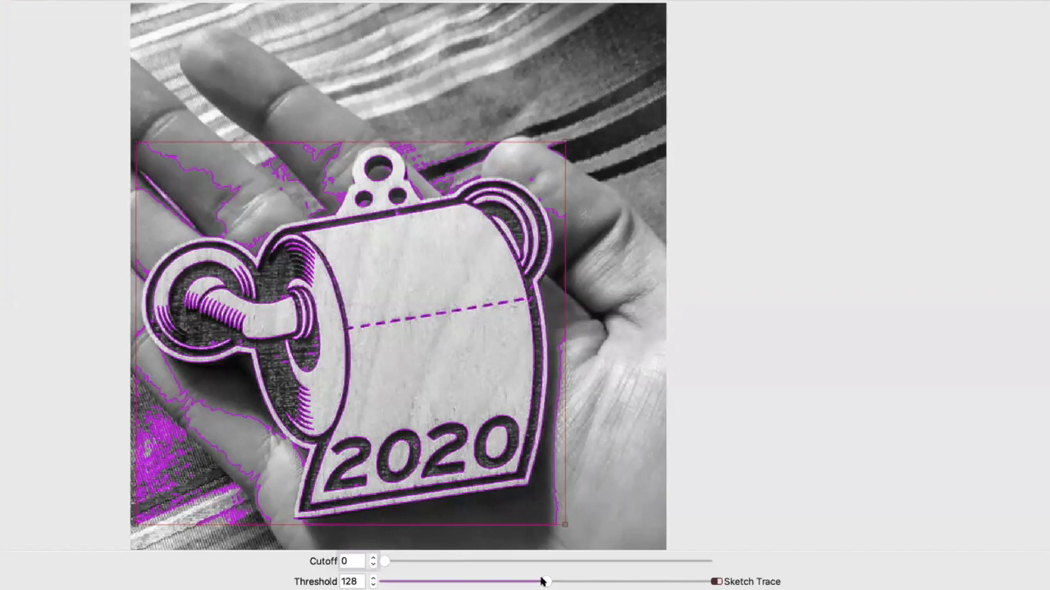
drag(542, 581, 500, 579)
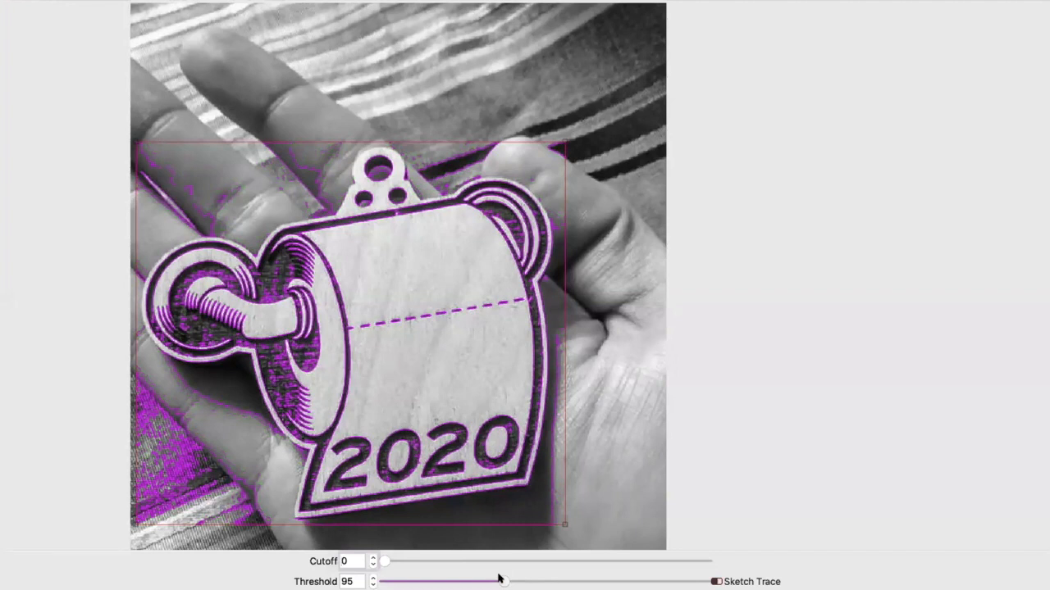
drag(499, 579, 611, 573)
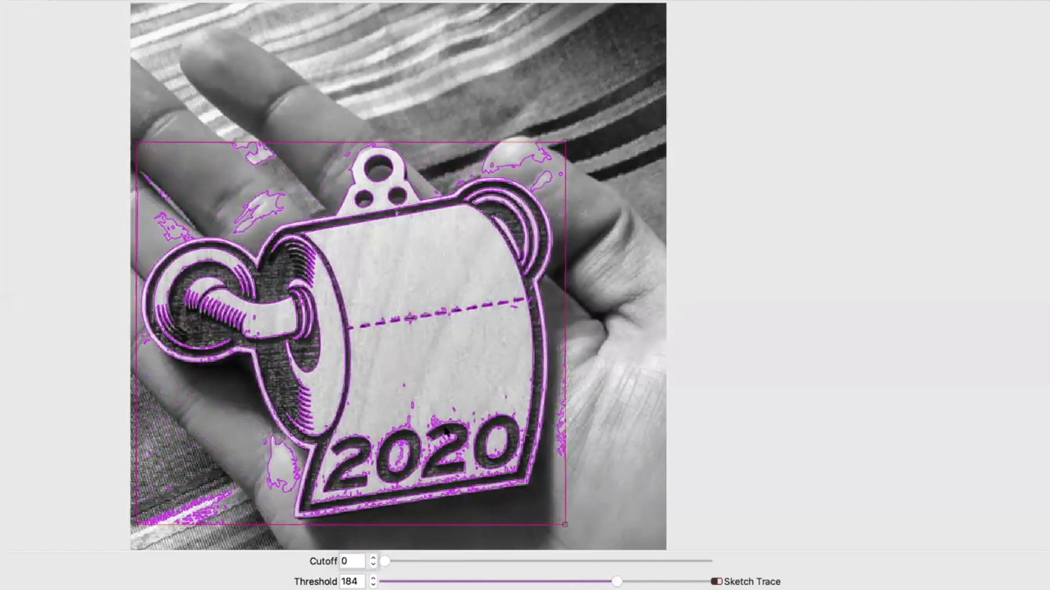
mouse_move(619, 581)
mouse_down()
mouse_move(459, 563)
mouse_move(543, 579)
mouse_up()
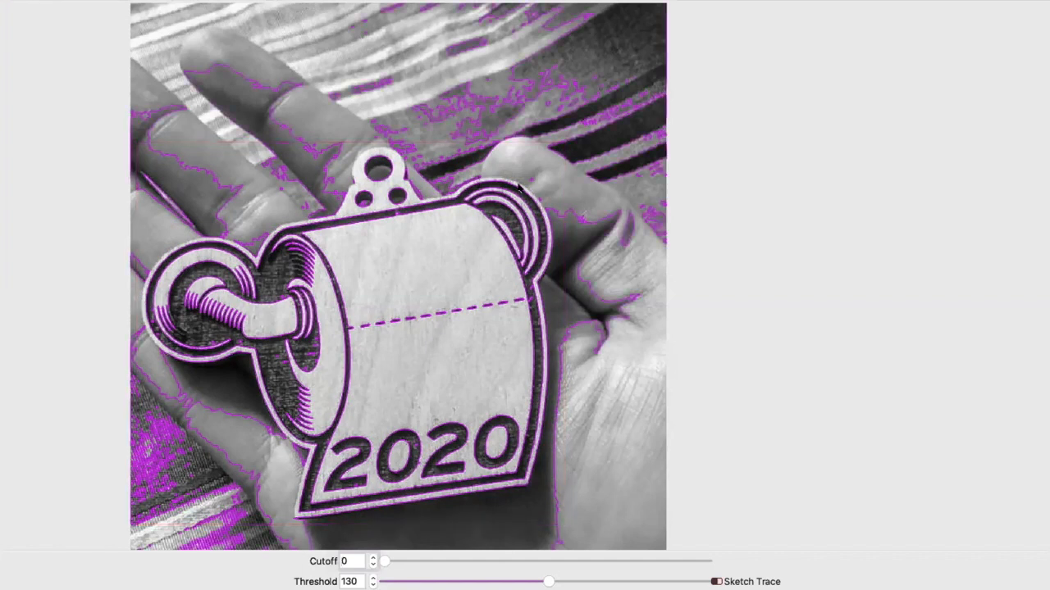
Step: Redraw the trace boundary around the ornament, extend its upper-left corner and accept the trace
click(476, 175)
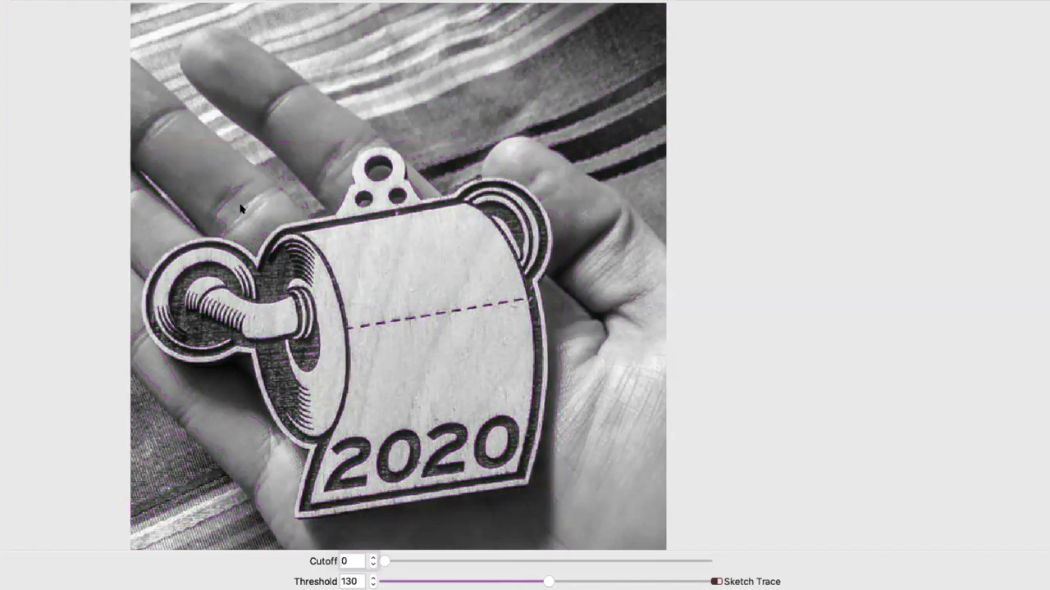
mouse_move(145, 154)
mouse_down()
mouse_move(532, 410)
mouse_move(591, 516)
mouse_move(580, 529)
mouse_move(571, 523)
mouse_up()
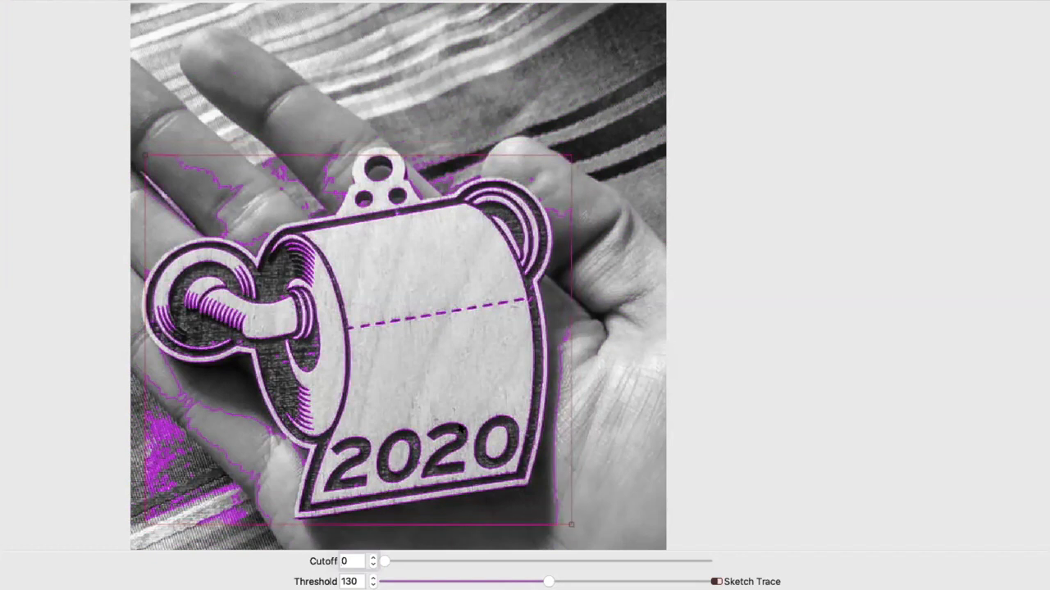
drag(141, 157, 132, 142)
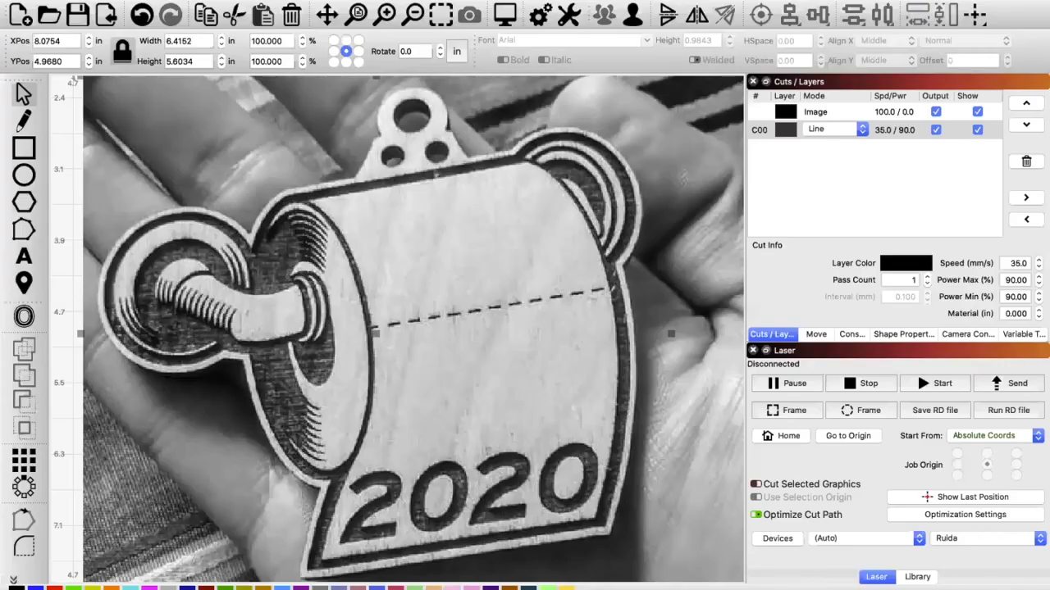
Step: Move the traced outlines and the photo apart, and delete the photo
scroll(650, 444, down, 2)
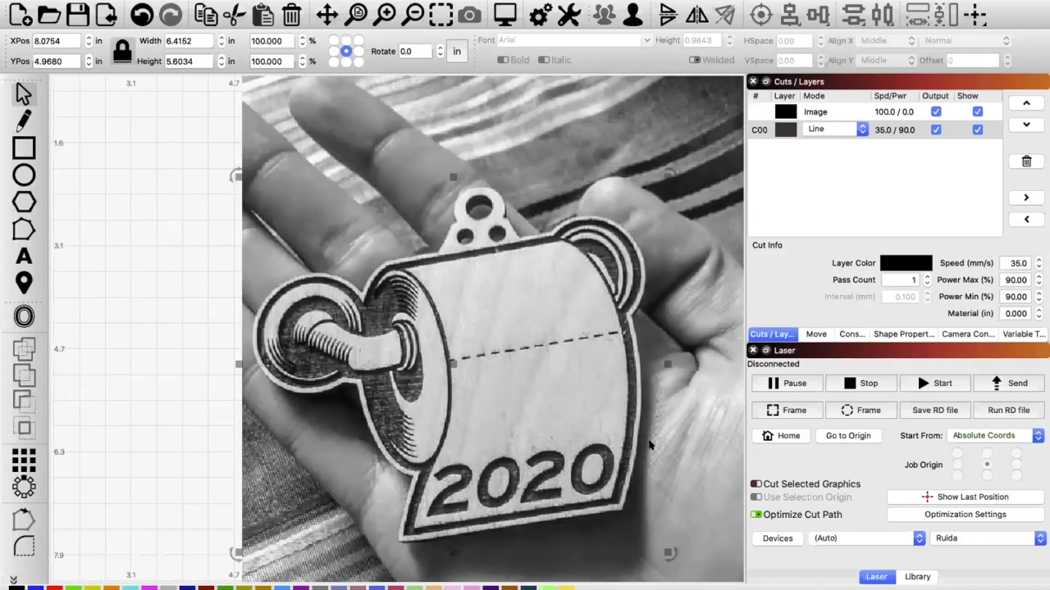
scroll(649, 443, down, 1)
mouse_move(369, 276)
mouse_down()
mouse_move(316, 262)
mouse_move(137, 281)
mouse_up()
drag(78, 263, 182, 230)
click(425, 115)
drag(425, 115, 529, 120)
key(Delete)
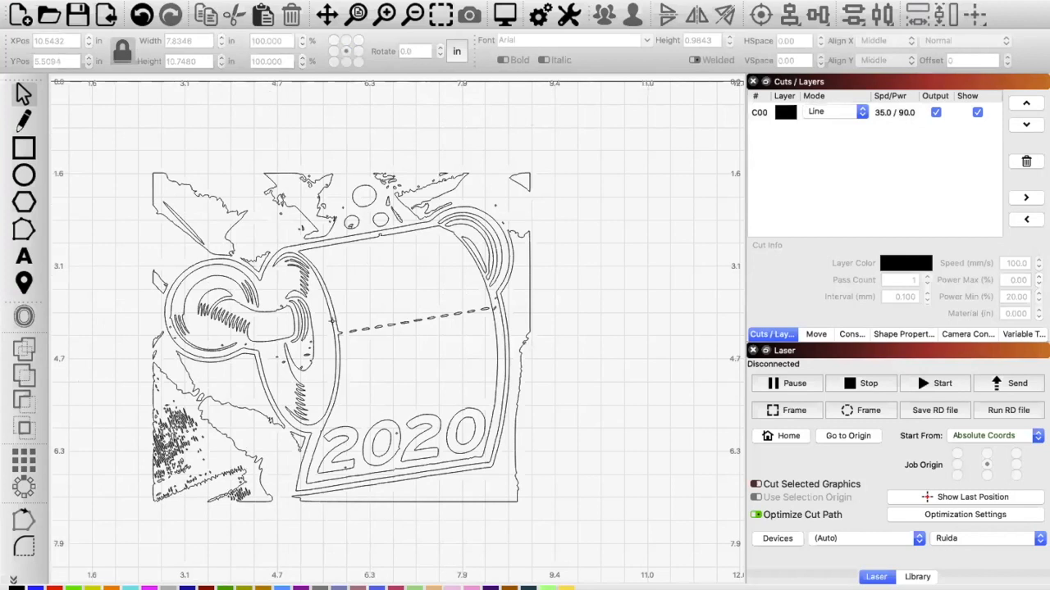
Step: Ungroup the traced outlines and delete the small triangular scrap at the trace's upper-right corner
click(333, 324)
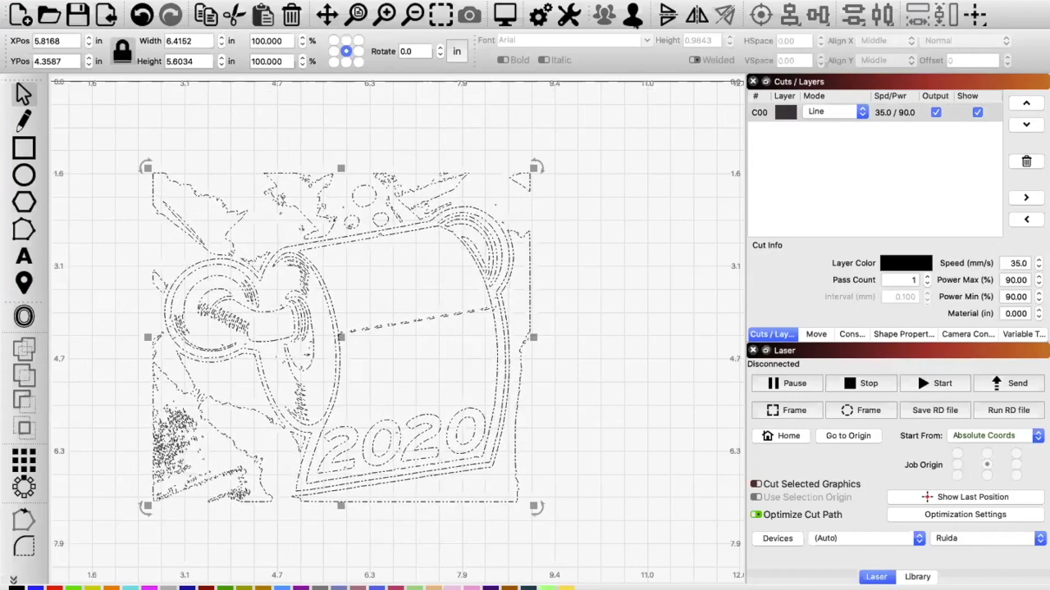
click(622, 107)
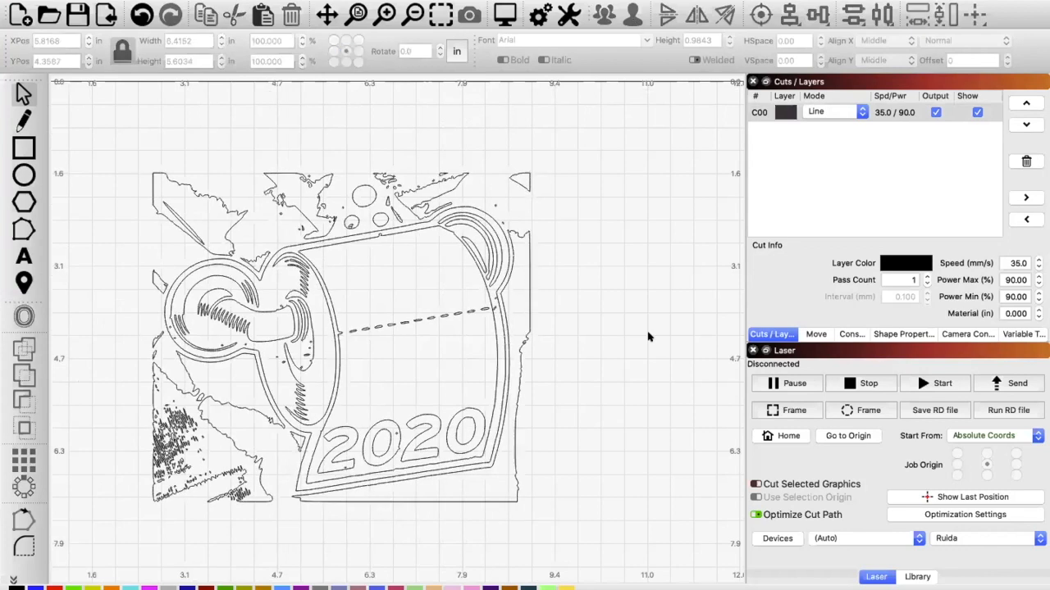
click(509, 163)
key(Delete)
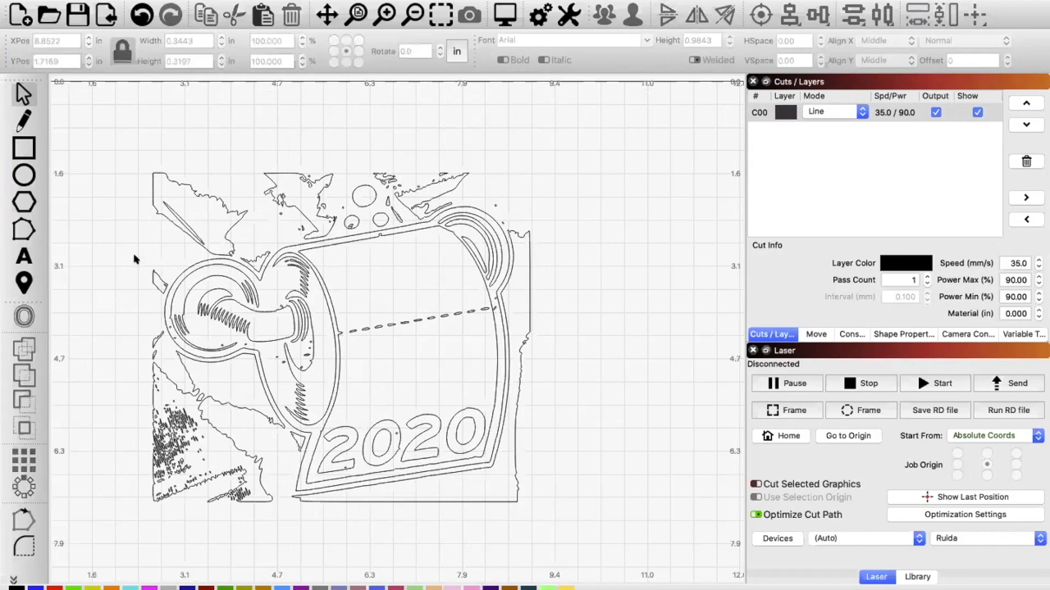
Step: Delete the stray fragment just outside the left holder ring
drag(138, 259, 172, 303)
drag(172, 303, 172, 303)
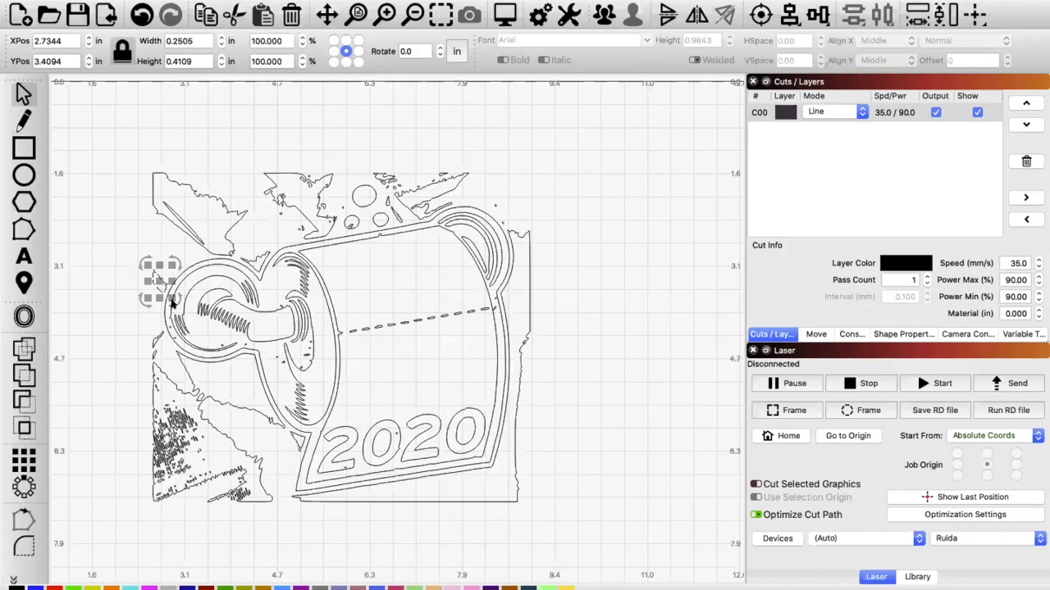
click(114, 244)
drag(140, 248, 179, 307)
key(Delete)
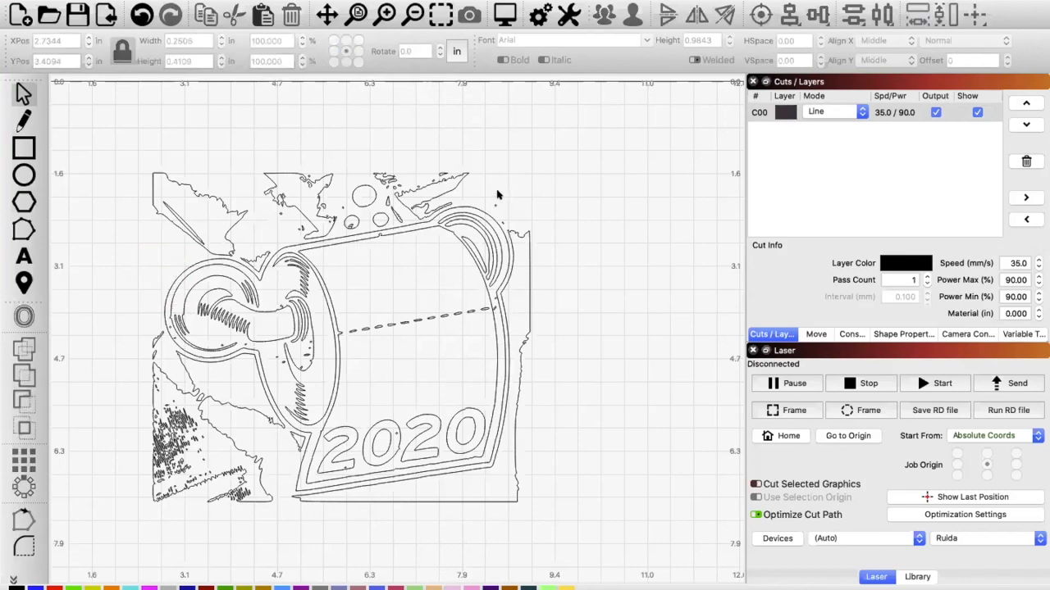
Step: Delete the outlines above the roll, including the large background shapes, the hanger circles and the diagonal sliver
drag(496, 193, 179, 187)
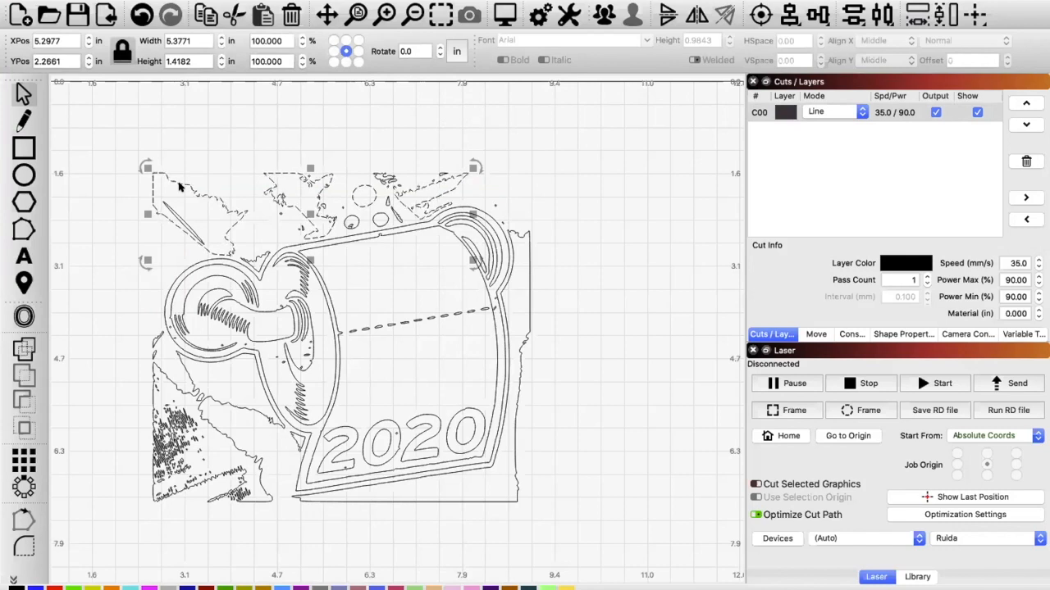
key(Delete)
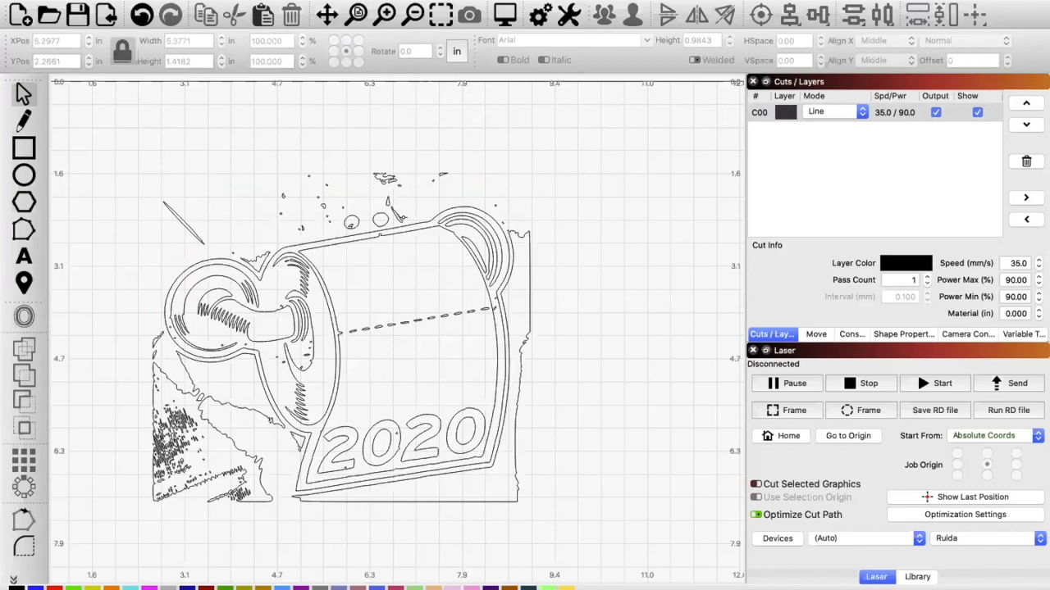
drag(408, 223, 250, 154)
key(Delete)
click(181, 221)
key(Delete)
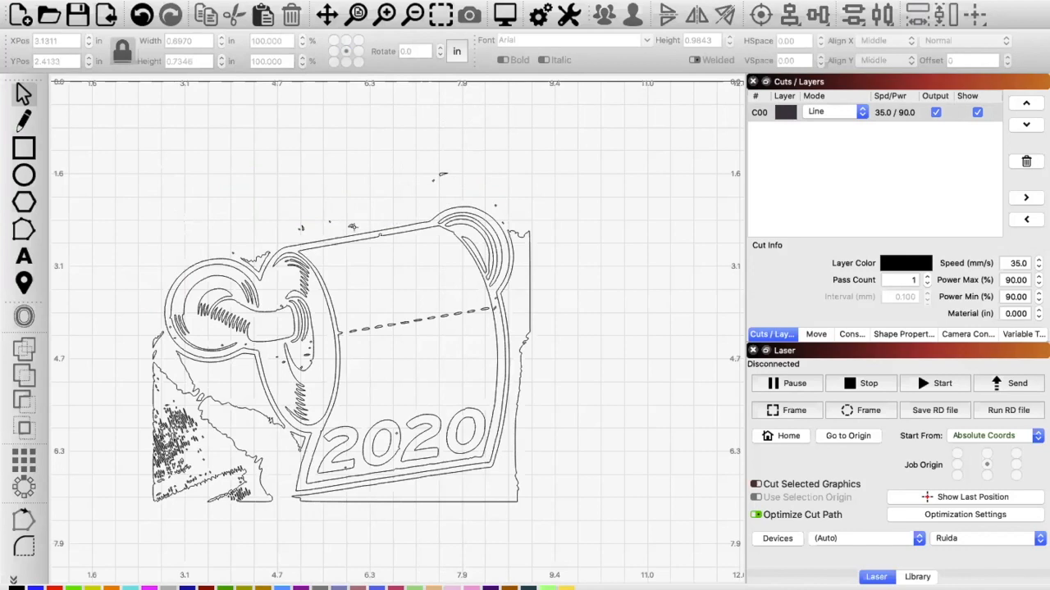
Step: Delete the stray specks above the roll's upper edge and the small fragments higher above the right holder ring
drag(356, 229, 277, 211)
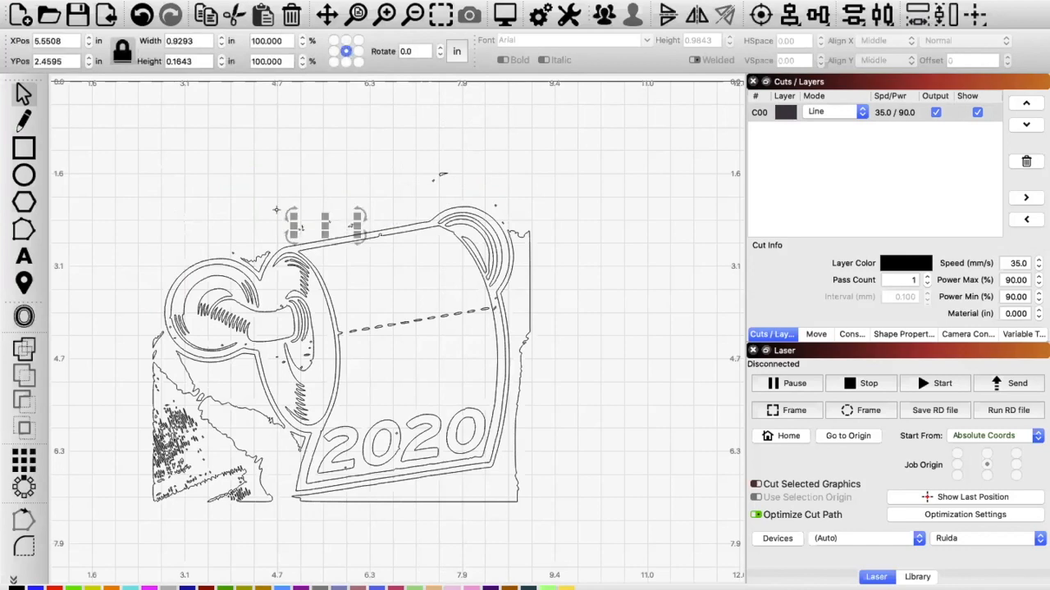
key(Delete)
drag(463, 172, 393, 148)
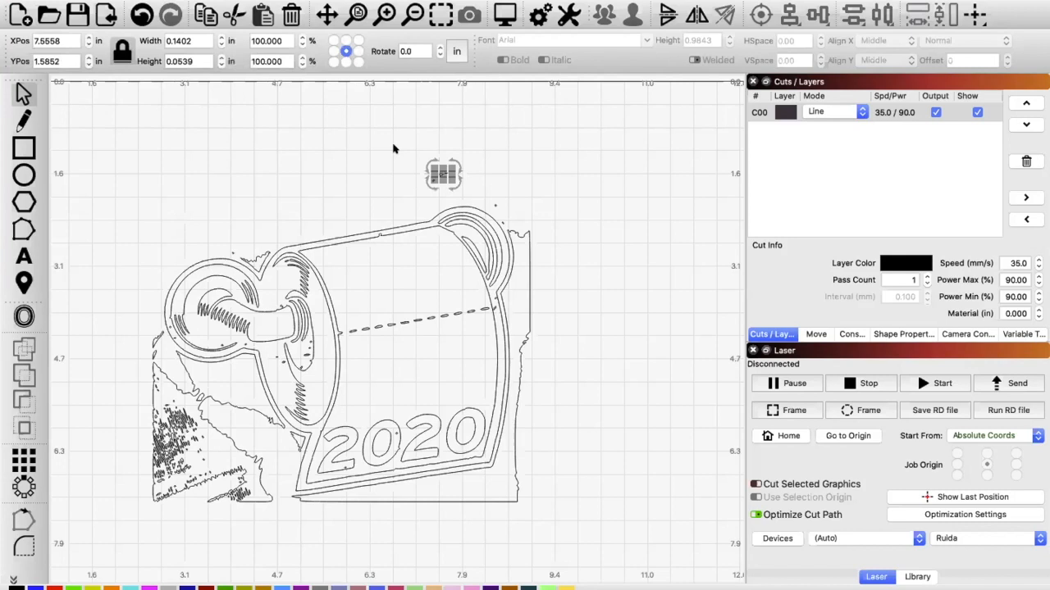
key(Delete)
click(430, 177)
key(Delete)
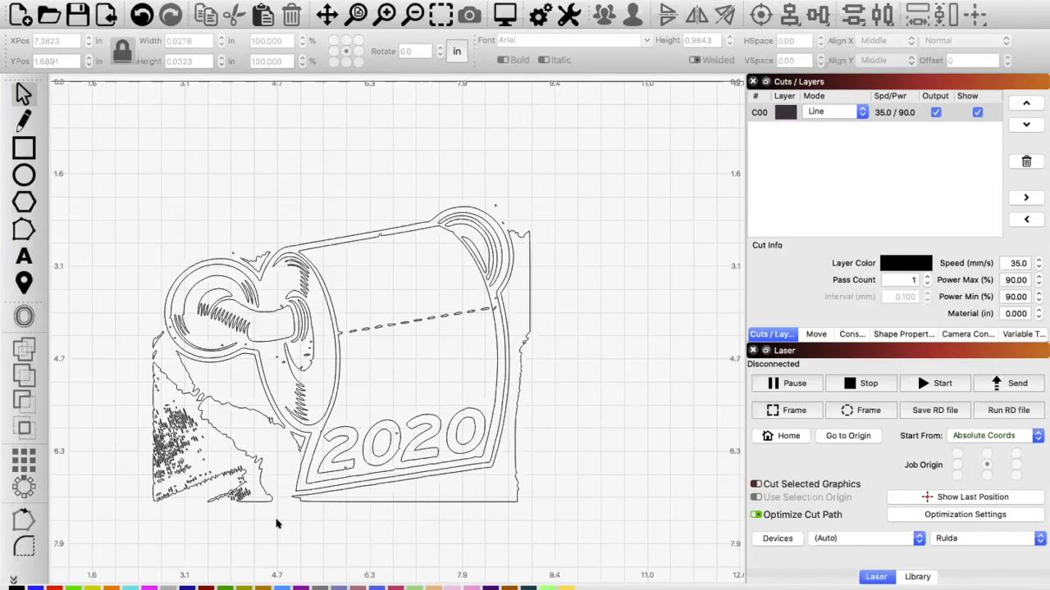
Step: Delete the background texture and leftover scraps below the left holder ring and beside the roll's lower-left edge
drag(276, 523, 119, 416)
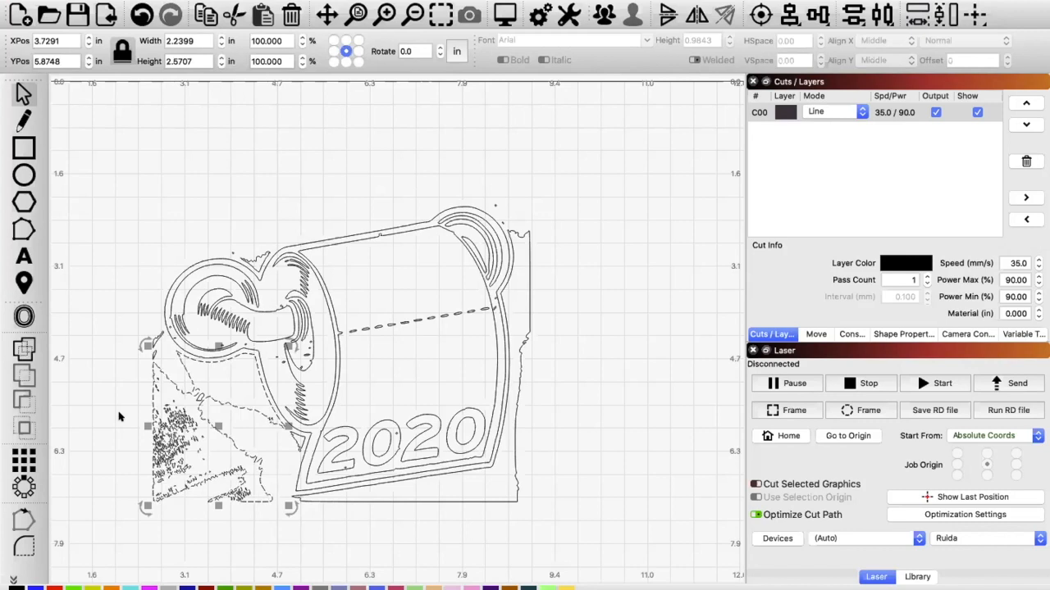
key(Delete)
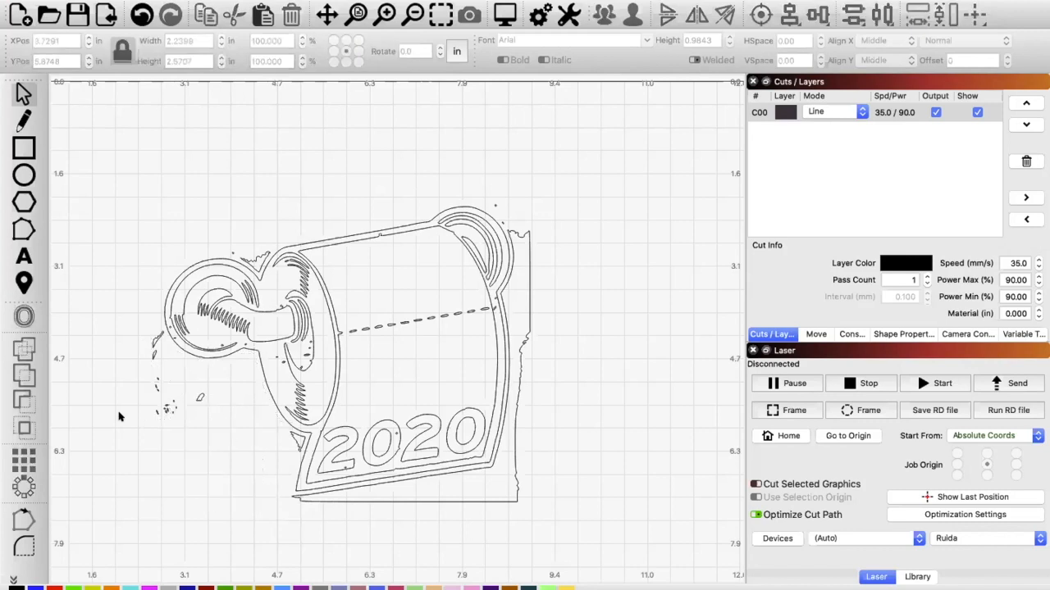
mouse_move(231, 432)
mouse_down()
mouse_move(119, 369)
mouse_move(137, 332)
mouse_up()
key(Delete)
click(287, 430)
key(Delete)
Step: Delete the background outline along the roll's right and bottom sides and the specks near the right holder ring
click(297, 497)
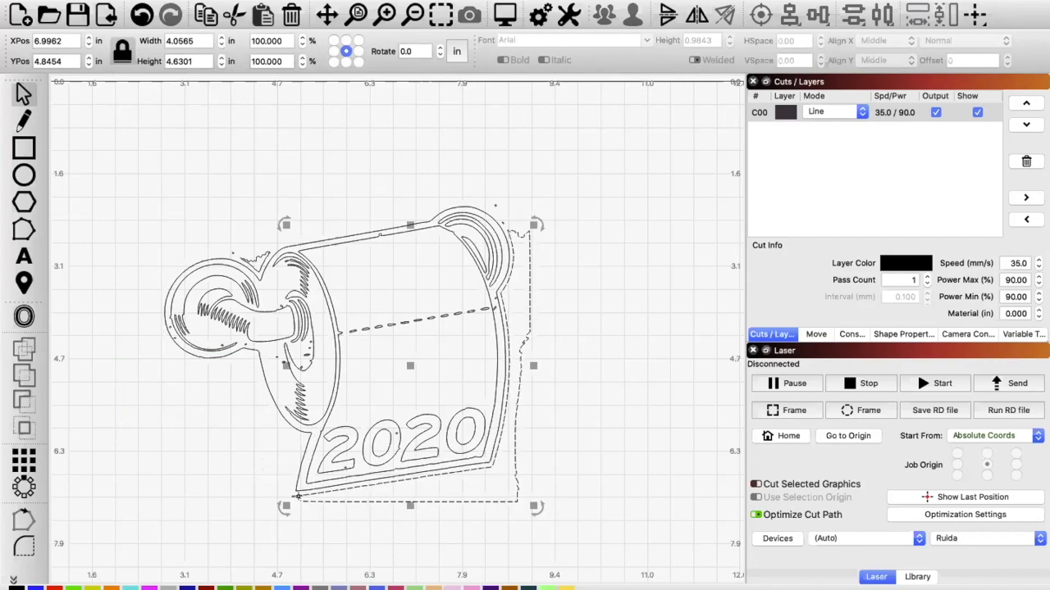
key(Escape)
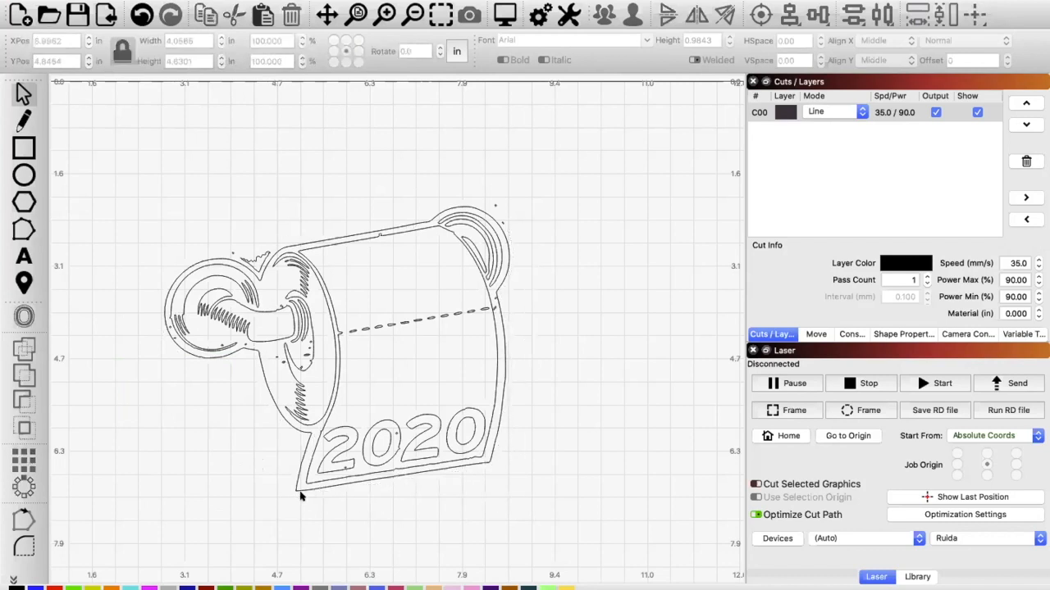
click(497, 206)
key(Delete)
click(496, 207)
key(Delete)
Step: Delete the jagged fragment between the left holder ring and the roll, and the speck above that ring
click(257, 255)
key(Delete)
click(231, 252)
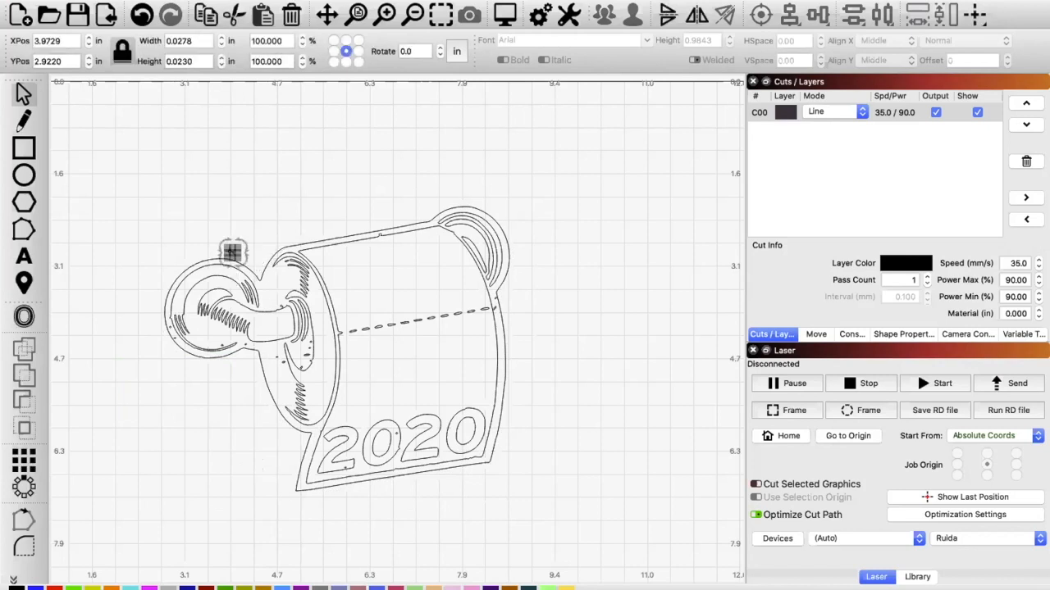
key(Delete)
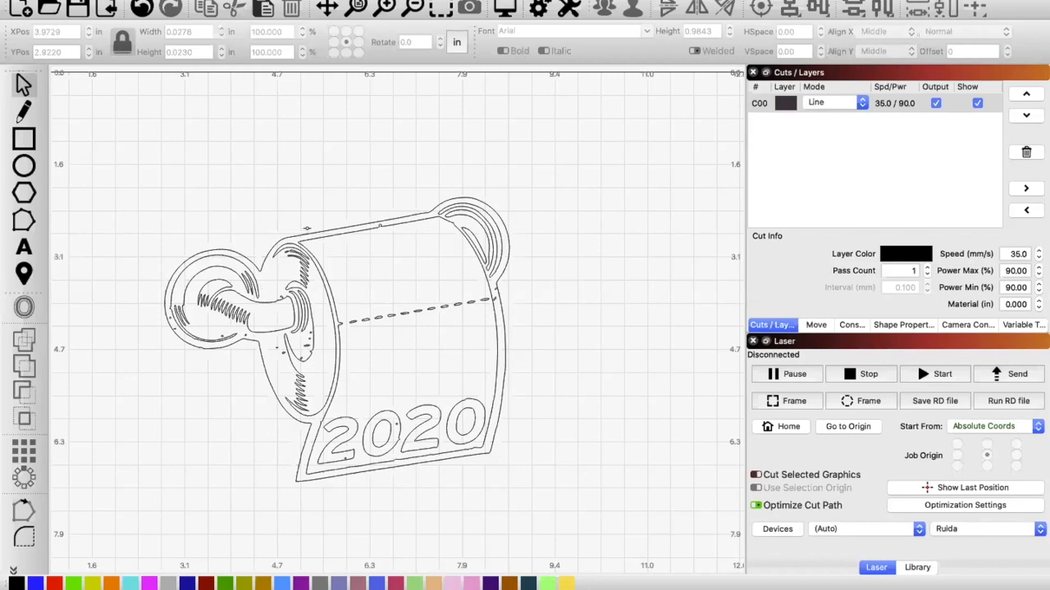
Step: Offset the ornament's outer outline outward by 0.1213 in with round corners, keeping the original outline
click(307, 229)
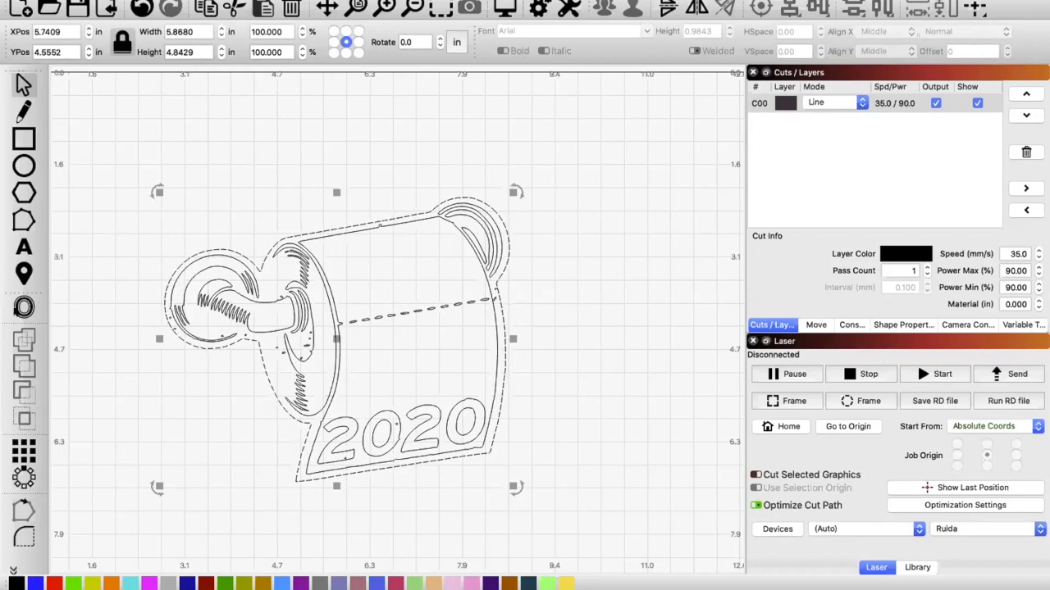
click(24, 306)
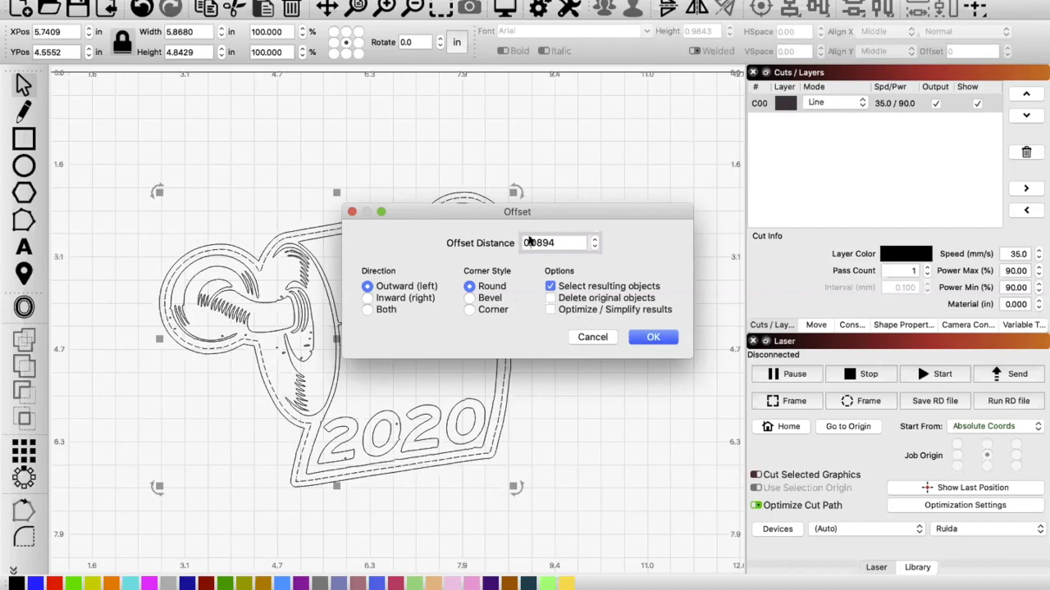
double_click(562, 242)
text(0.2)
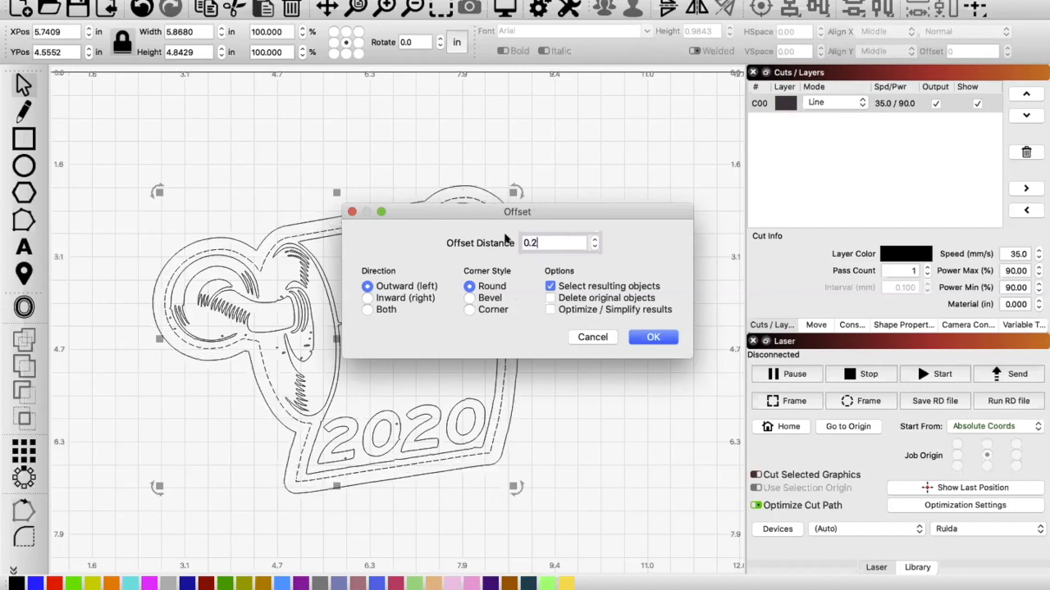
drag(508, 214, 599, 188)
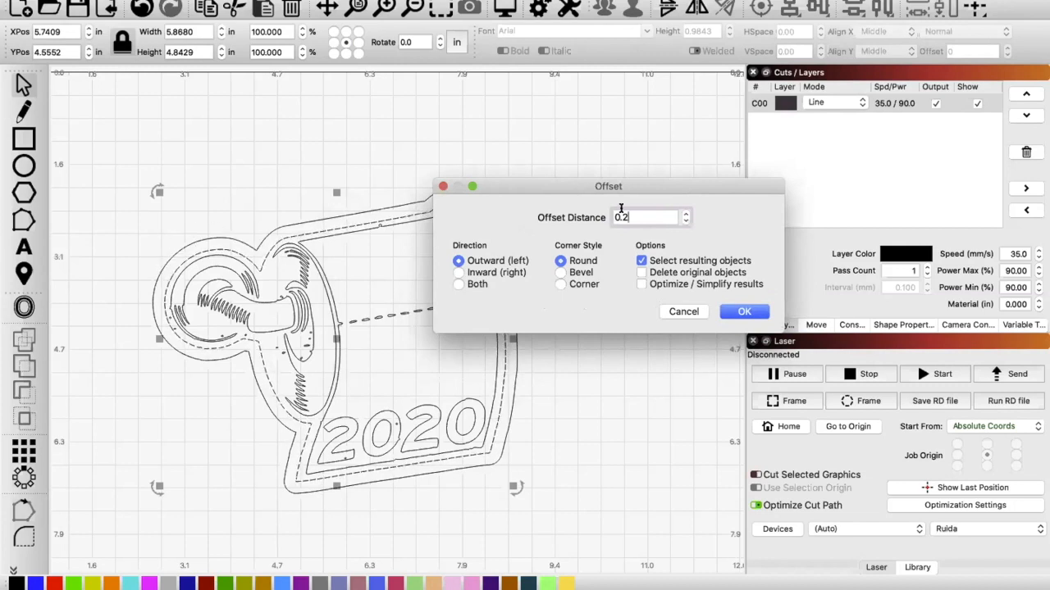
click(684, 220)
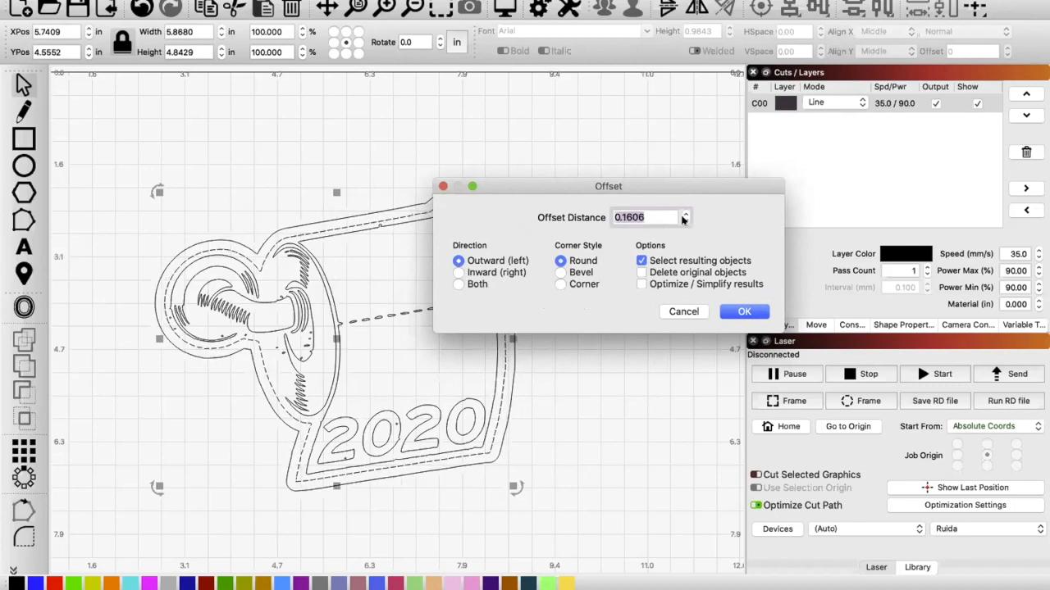
click(684, 221)
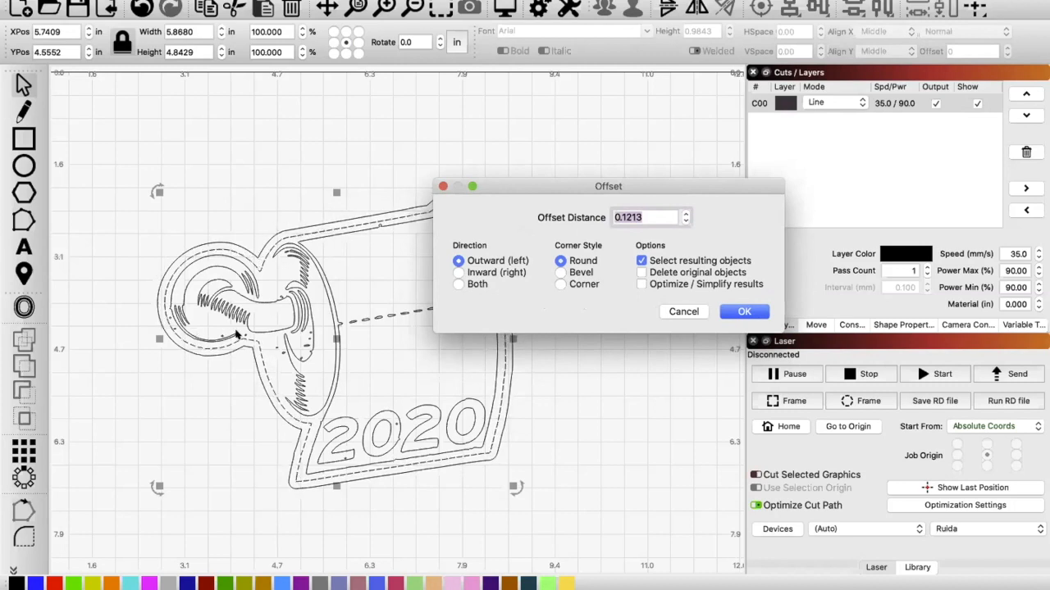
click(743, 310)
click(357, 160)
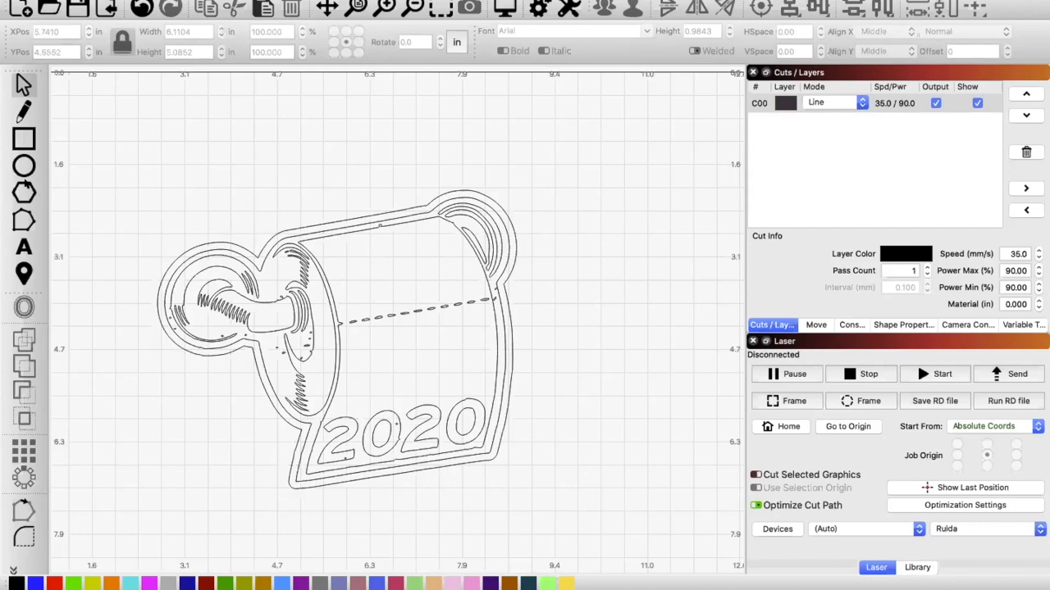
Step: Draw a polygon about 1.22 in wide above the roll and set its number of sides to 3
click(24, 192)
mouse_move(246, 127)
mouse_down()
mouse_move(324, 185)
mouse_move(318, 204)
mouse_up()
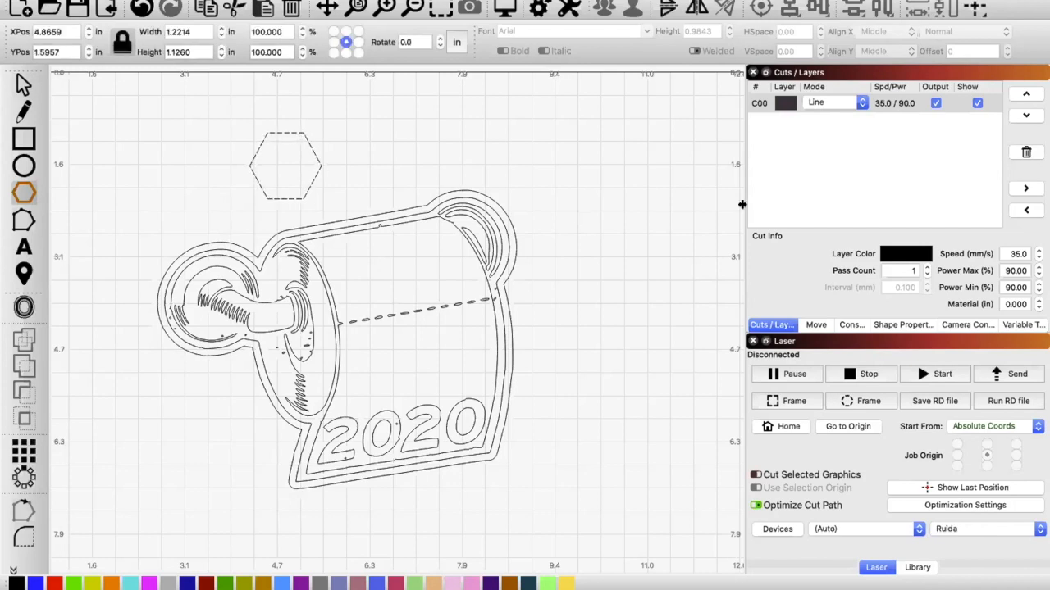
click(900, 325)
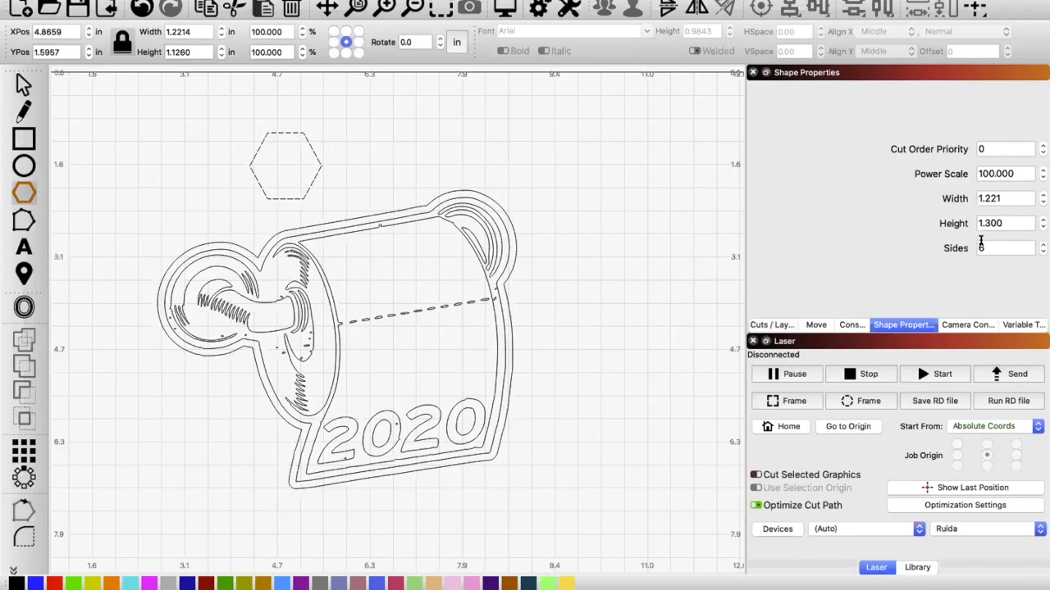
click(1044, 251)
click(1043, 252)
click(1043, 251)
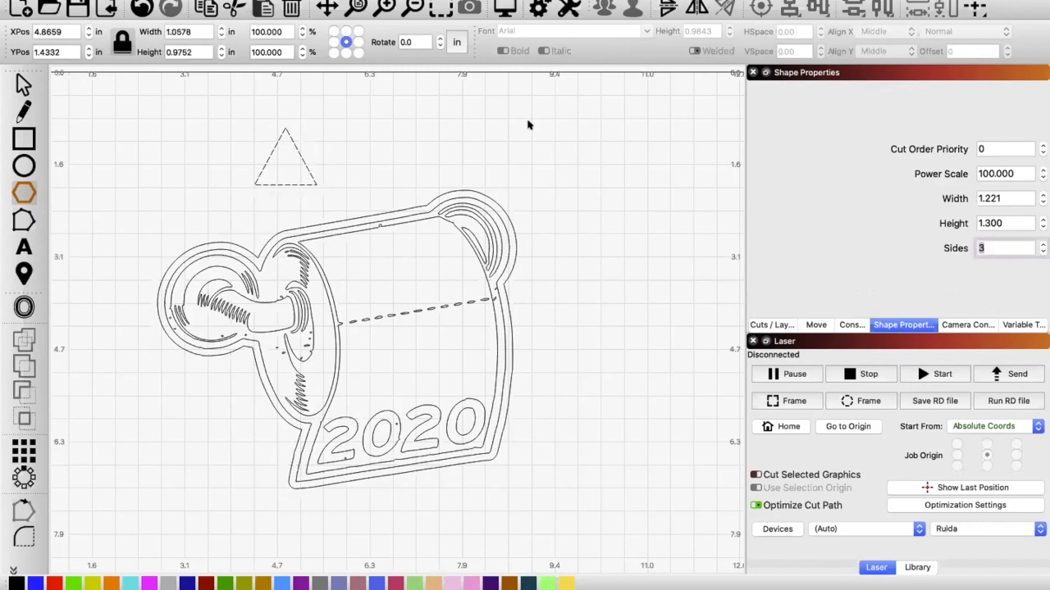
click(300, 165)
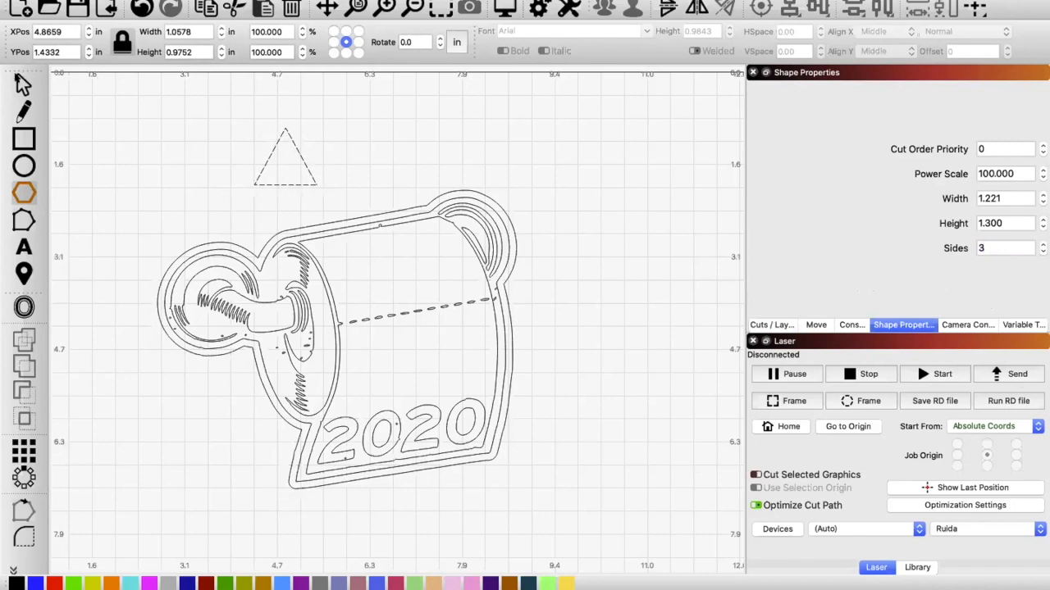
Step: Stretch the triangle above the roll to about 1.23 in wide and 1.42 in high
click(18, 79)
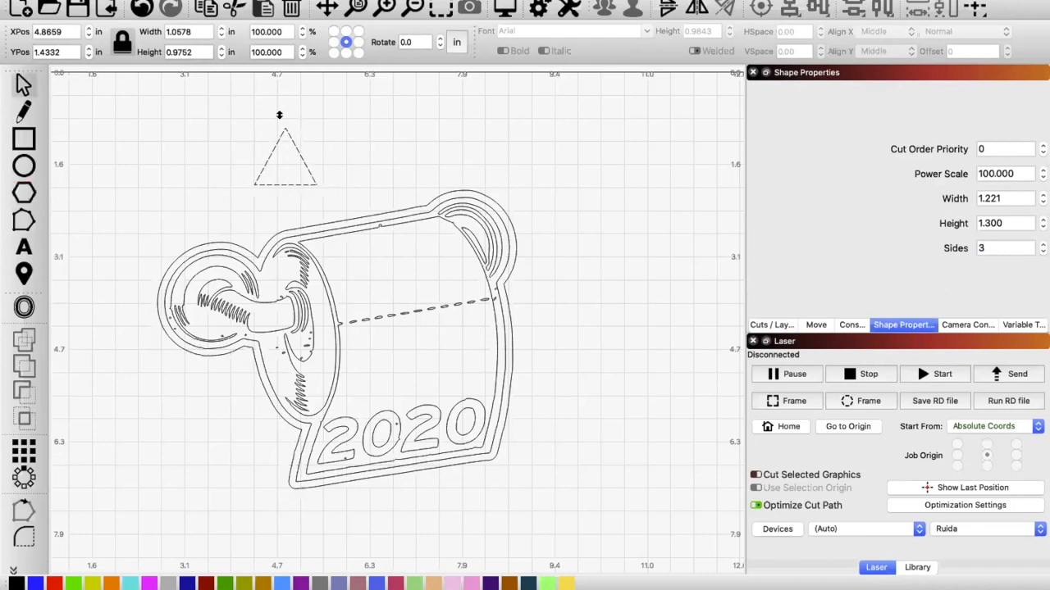
drag(278, 88, 284, 110)
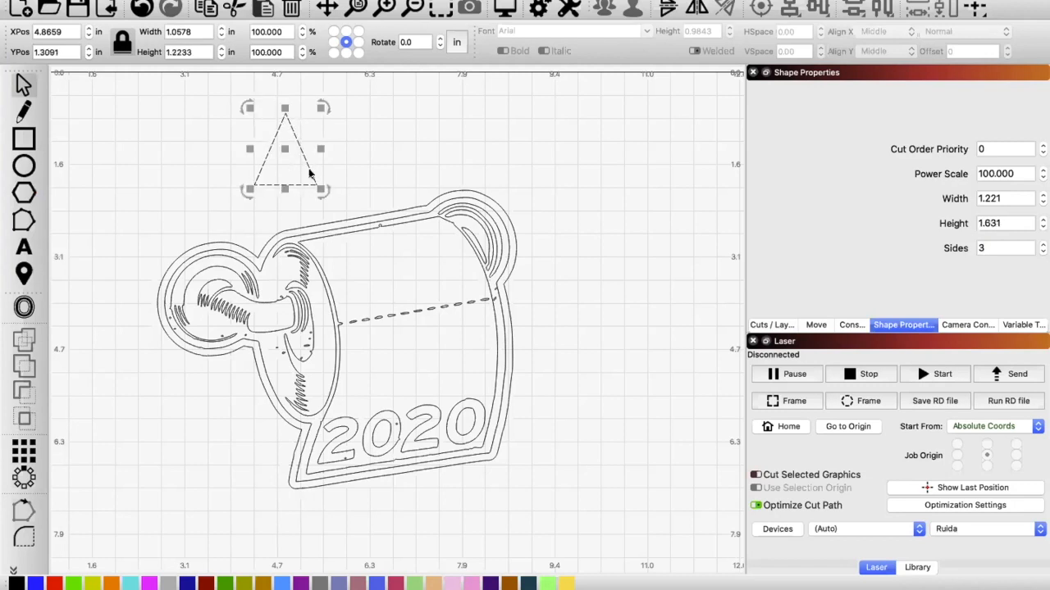
mouse_move(331, 188)
mouse_down()
mouse_move(336, 201)
mouse_move(325, 184)
mouse_up()
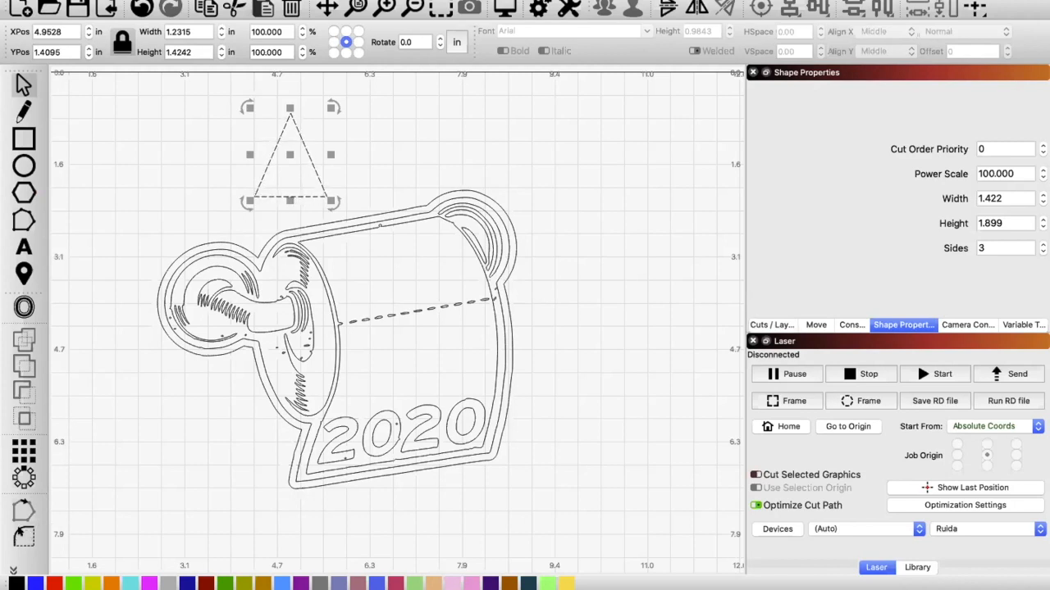
Step: Convert the triangle to a path and round off its upper corner
click(20, 535)
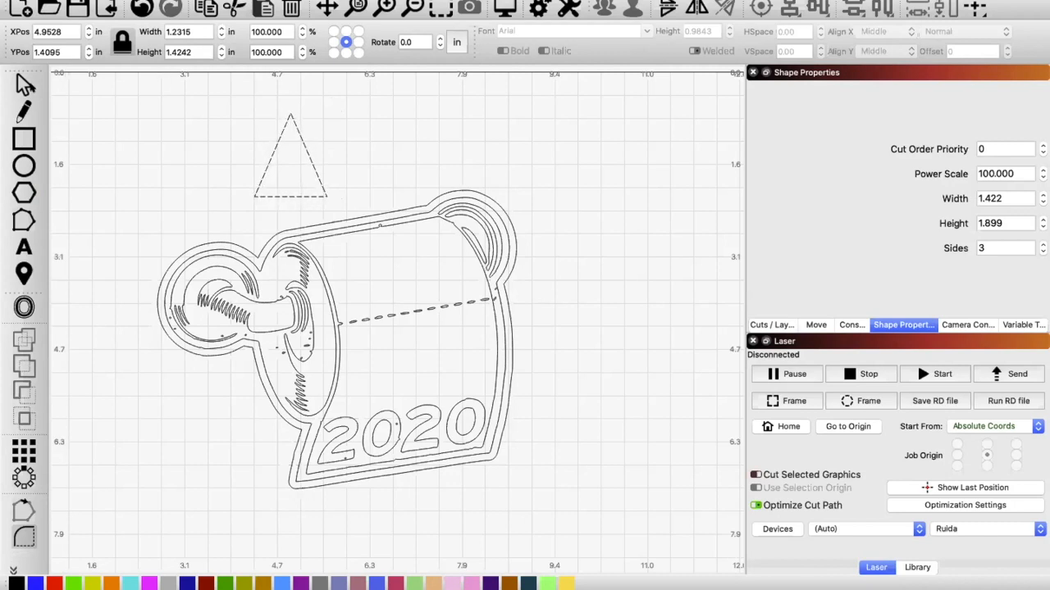
click(22, 85)
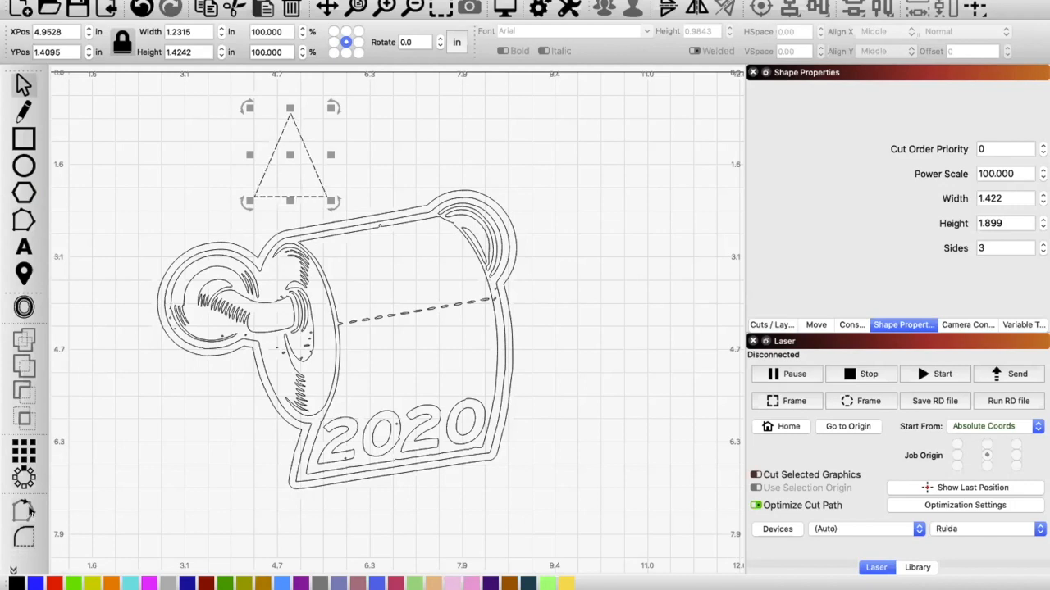
click(23, 535)
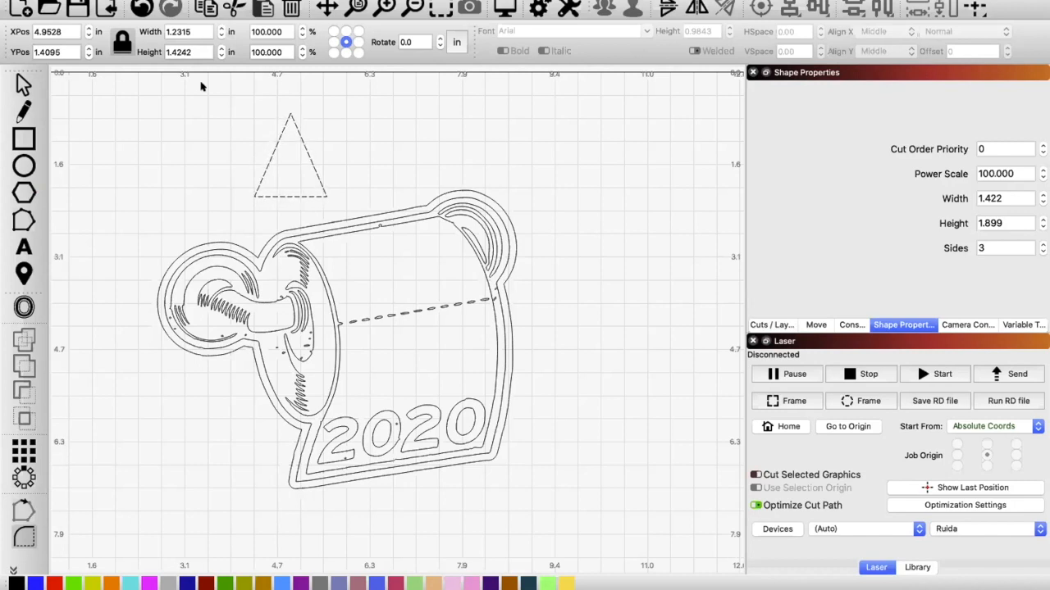
click(141, 0)
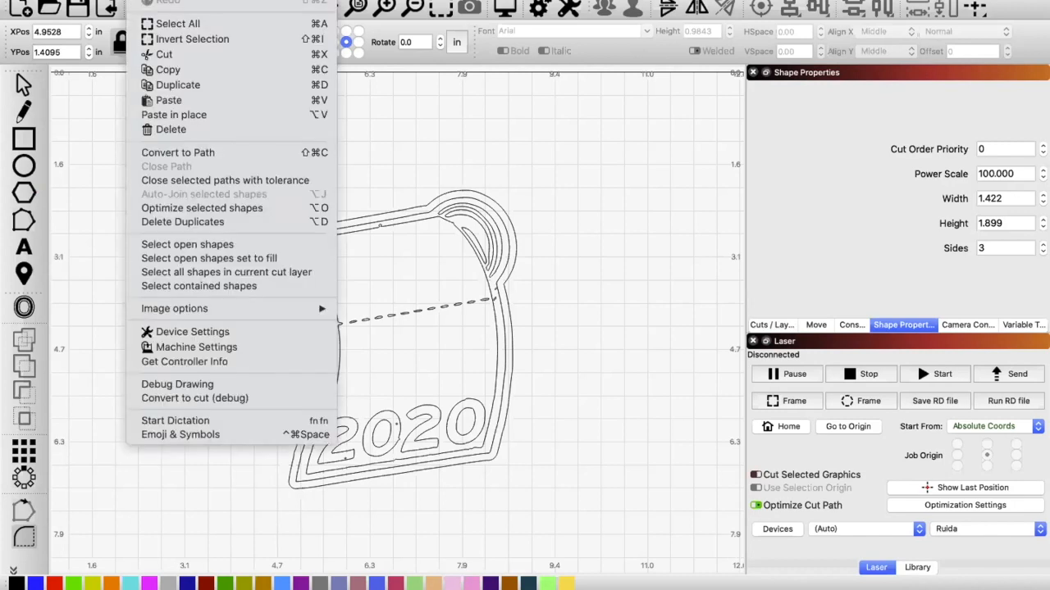
click(161, 152)
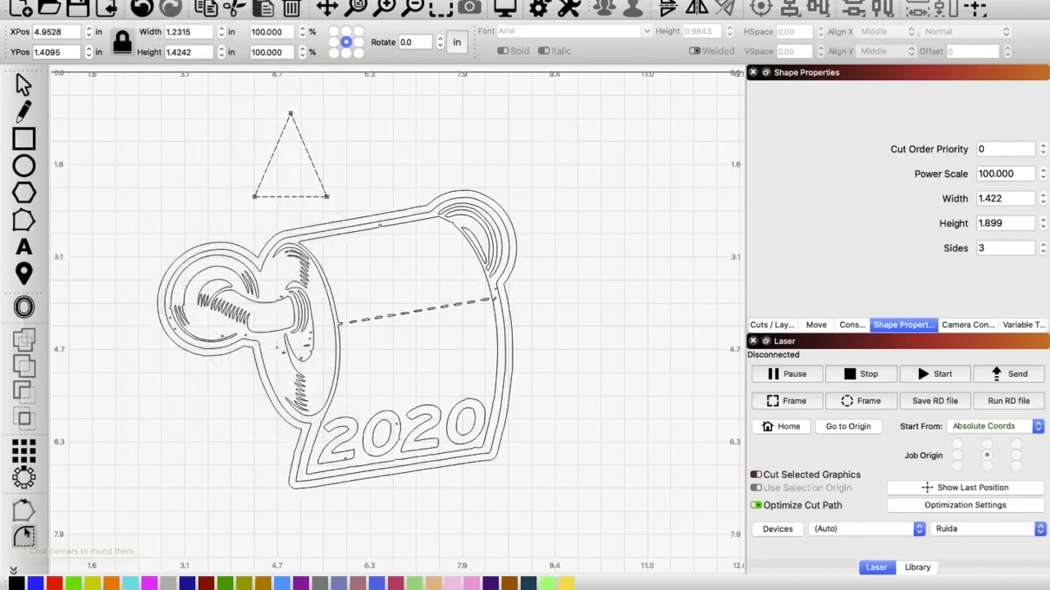
click(288, 111)
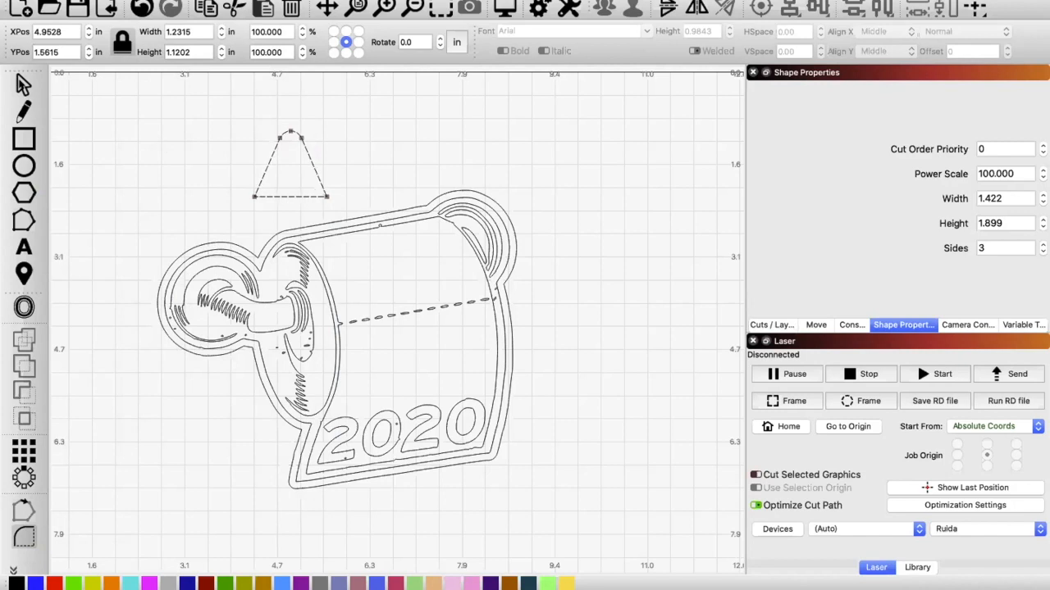
Step: Try the rounded triangle on the roll's upper edge, and move it back above the roll
click(23, 83)
drag(285, 158, 353, 193)
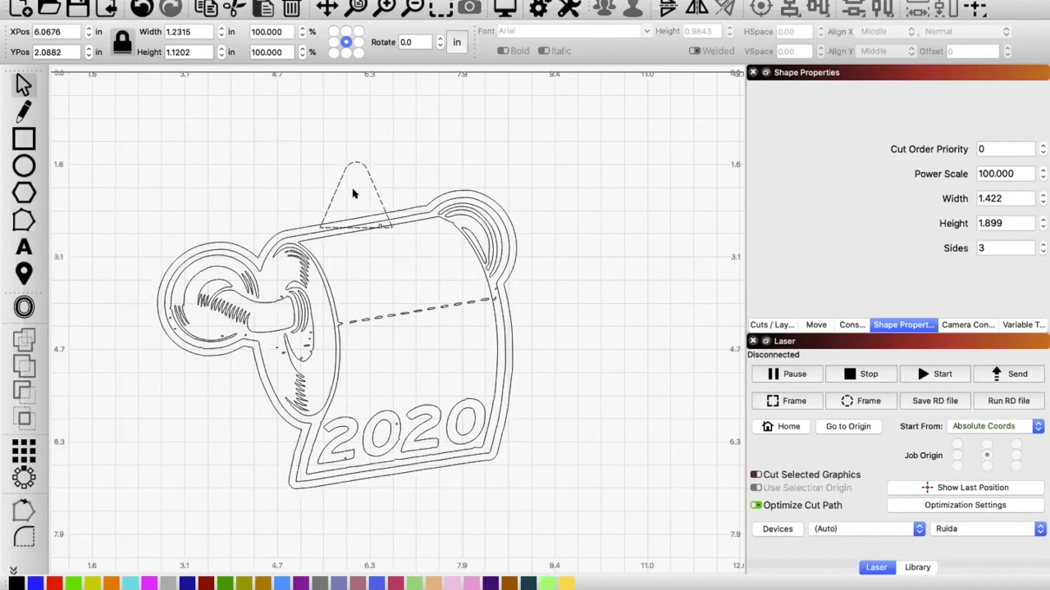
drag(353, 193, 290, 135)
click(170, 173)
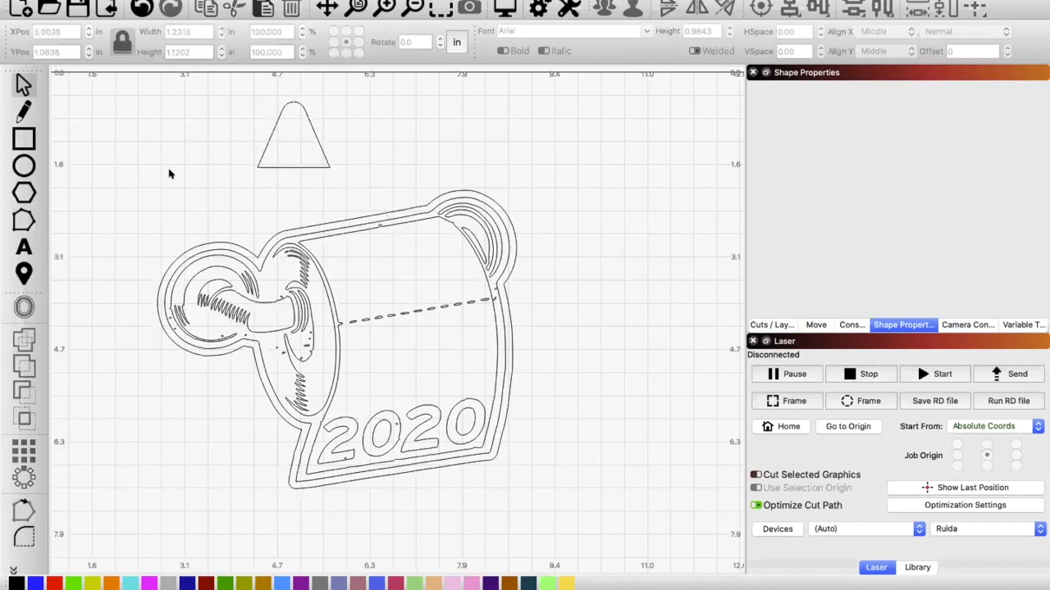
Step: Undo the triangle's moves, corner rounding and path conversion
key(super+z)
key(super+z)
key(super+z)
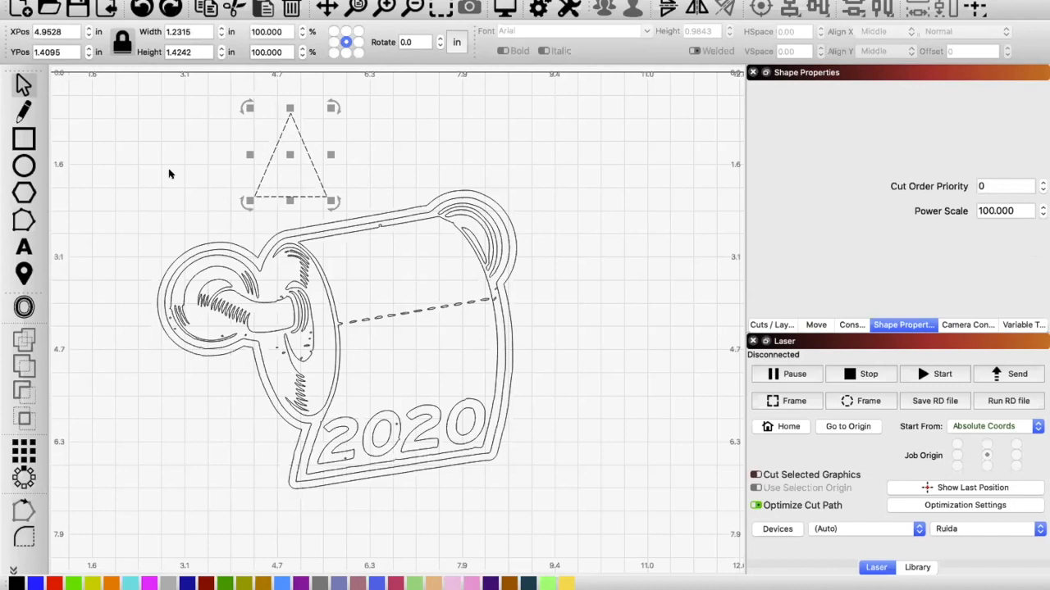
click(134, 179)
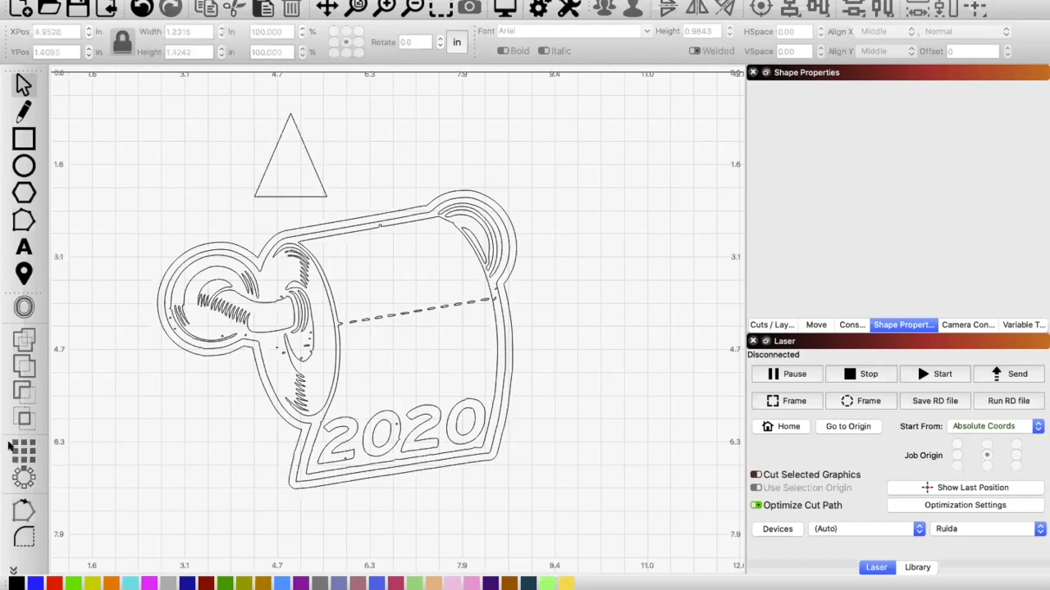
Step: Convert the triangle above the roll to a path and round off its top corner
click(23, 223)
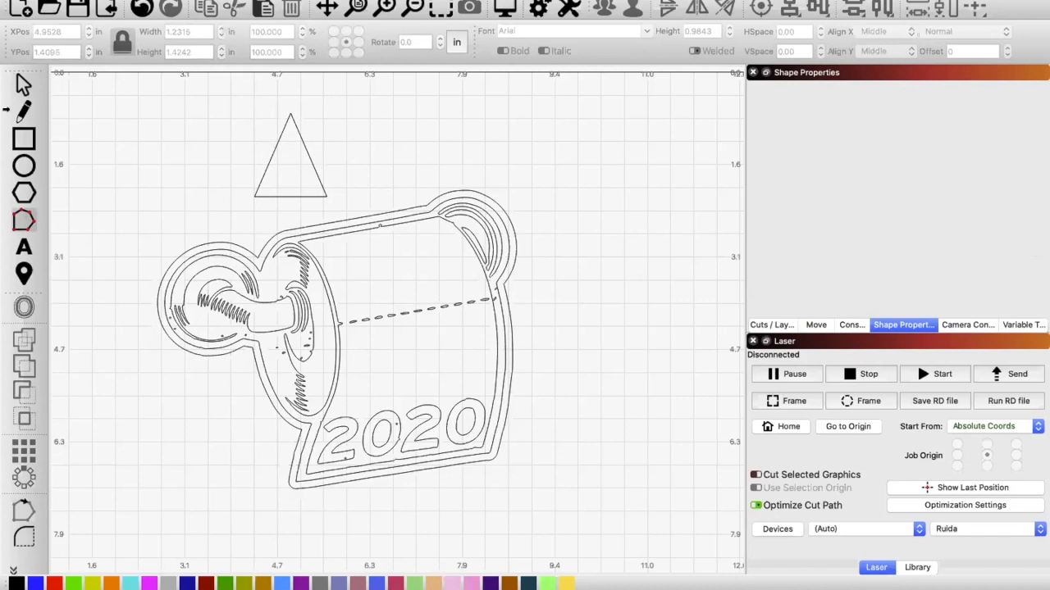
click(29, 87)
click(254, 176)
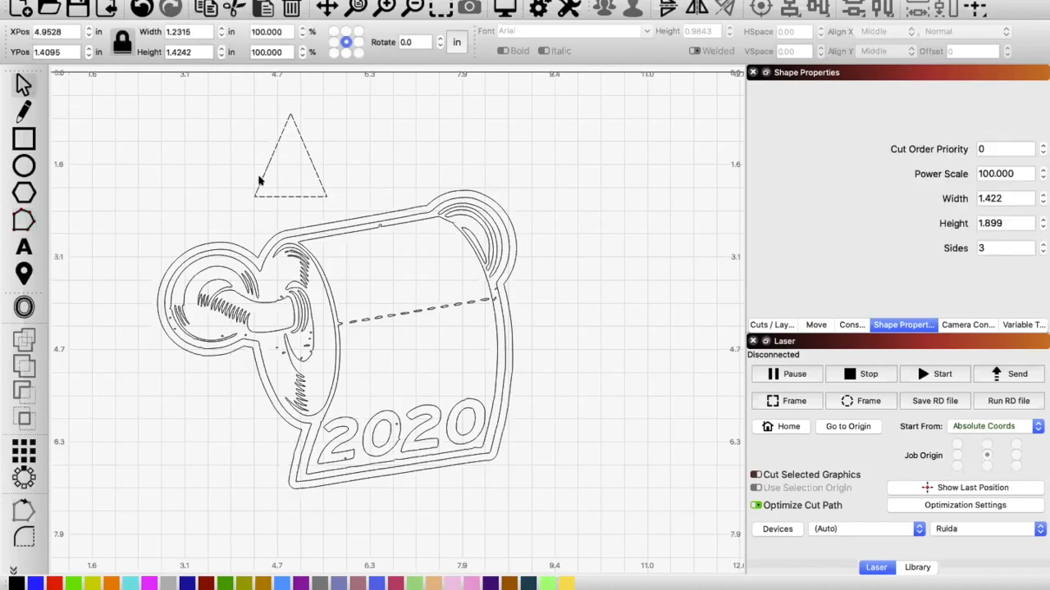
click(24, 220)
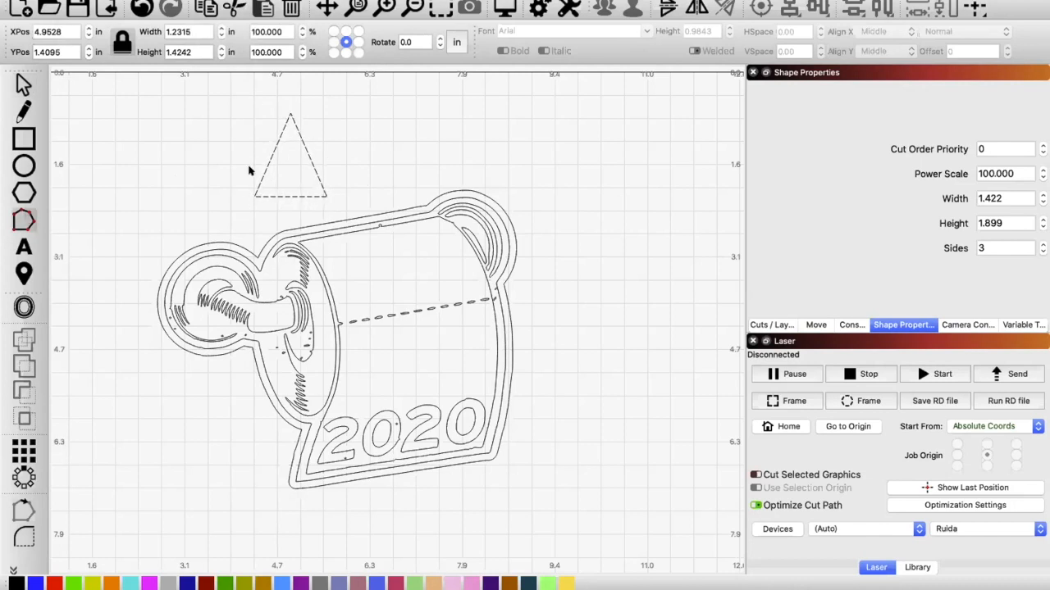
click(143, 0)
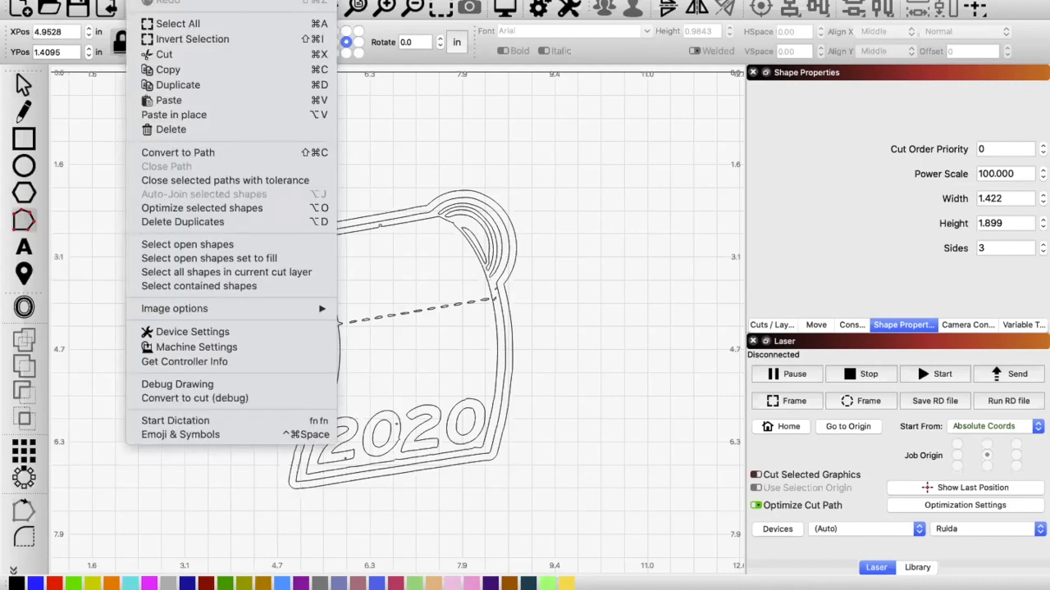
click(142, 0)
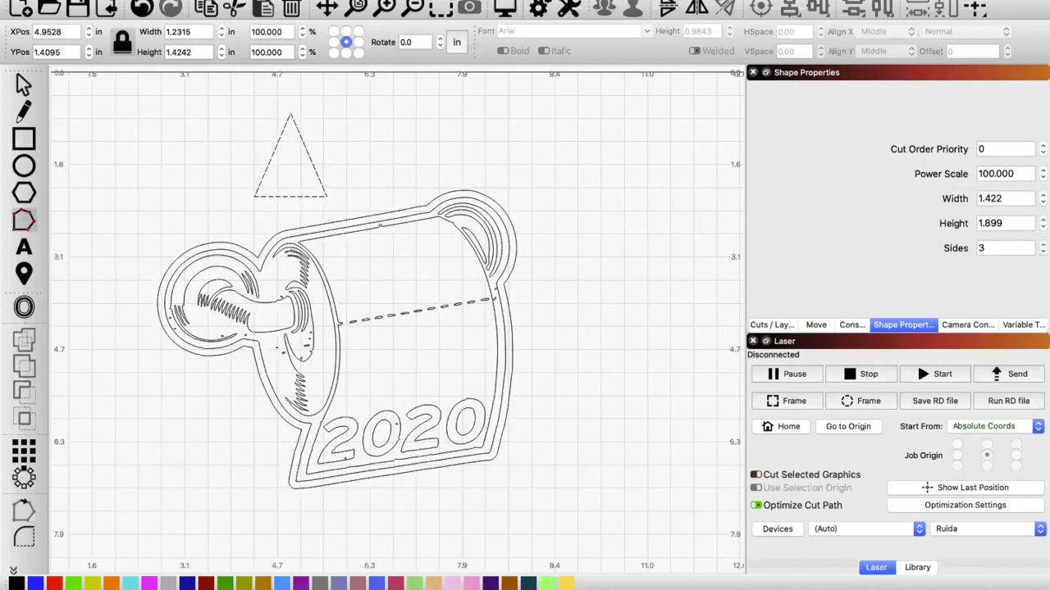
click(138, 1)
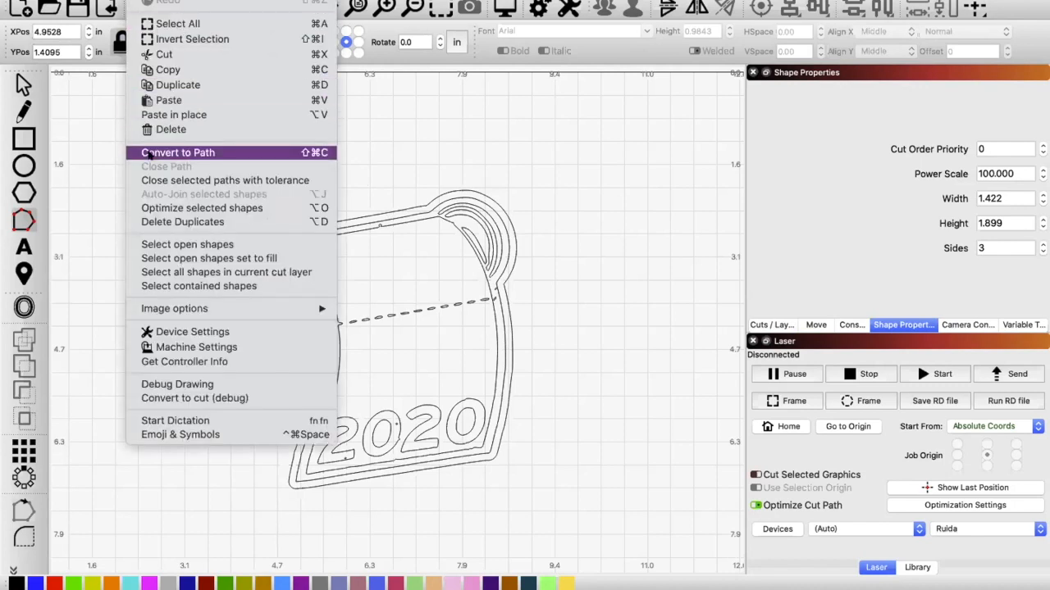
click(148, 154)
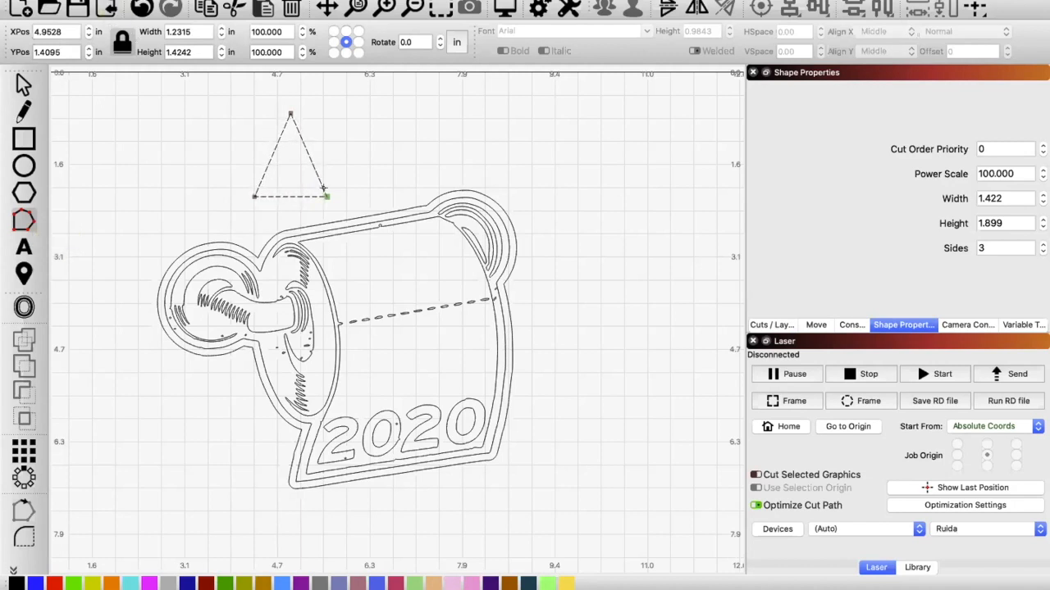
click(20, 540)
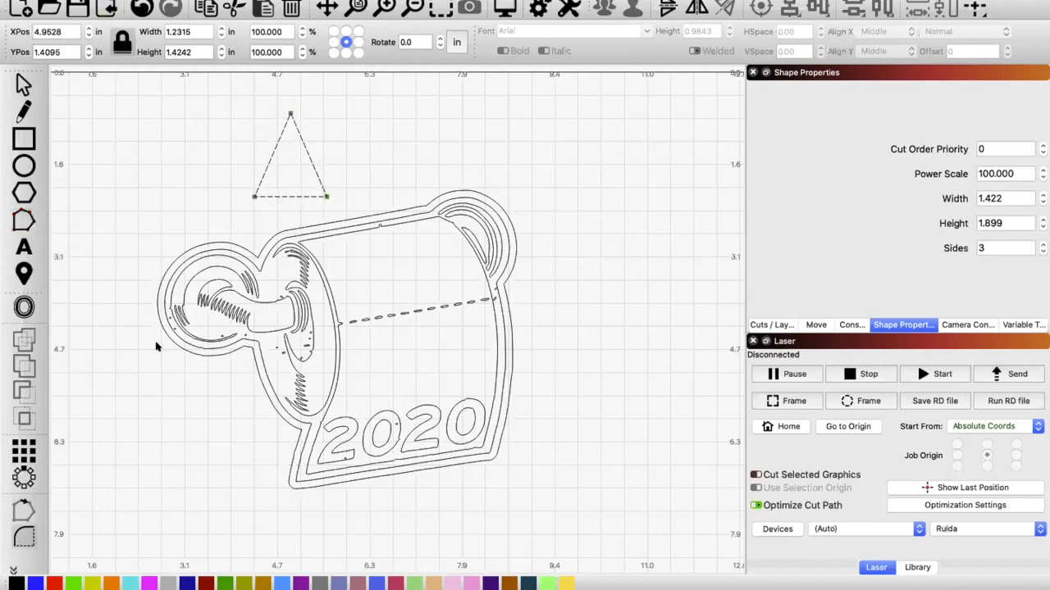
click(287, 110)
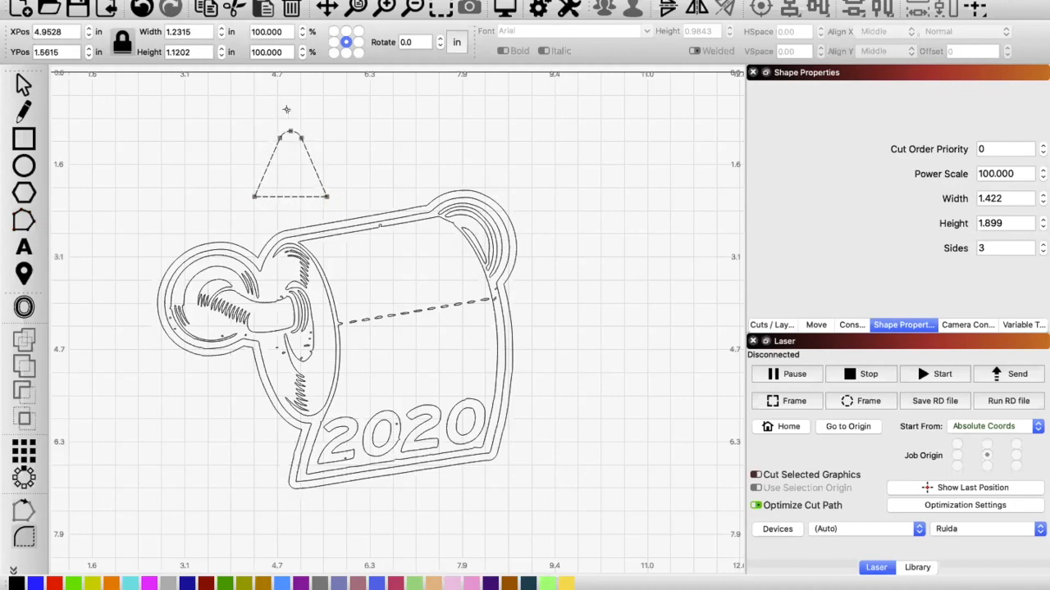
Step: Try rounding the triangle's two lower corners, and undo both roundings
click(250, 194)
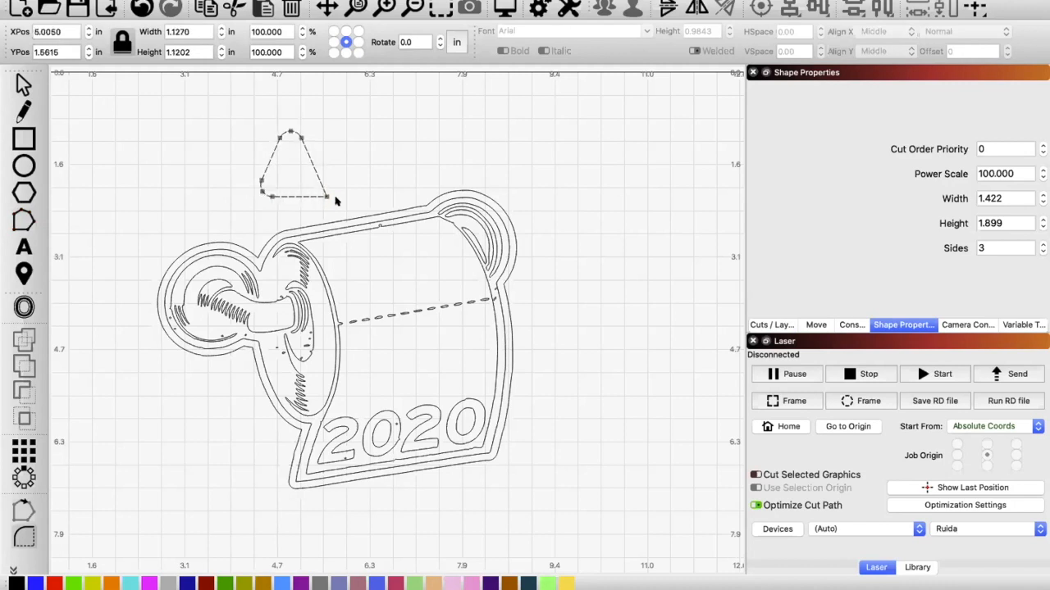
click(321, 192)
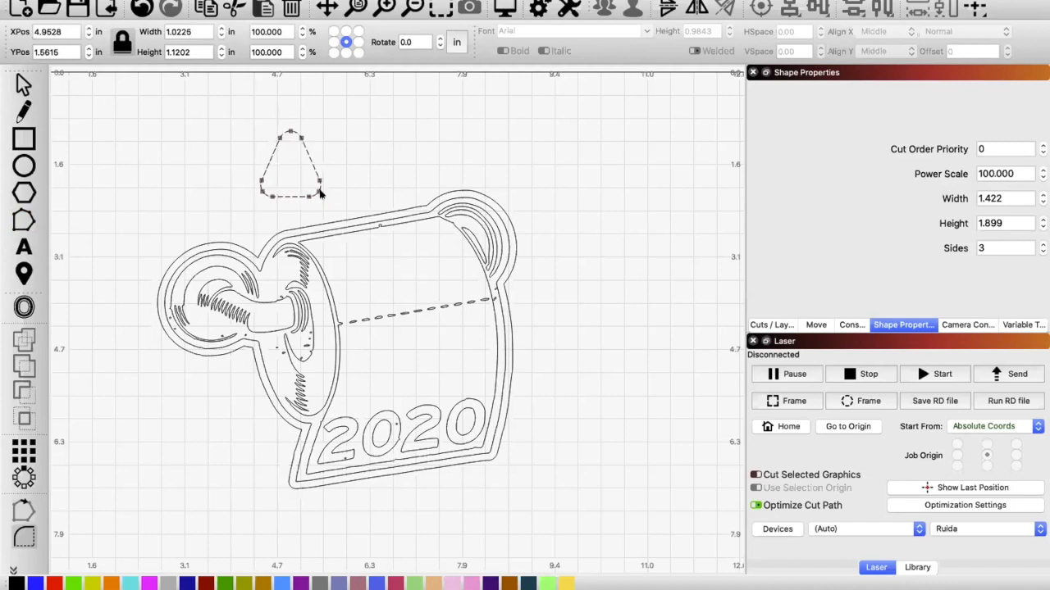
key(super+z)
key(super+z)
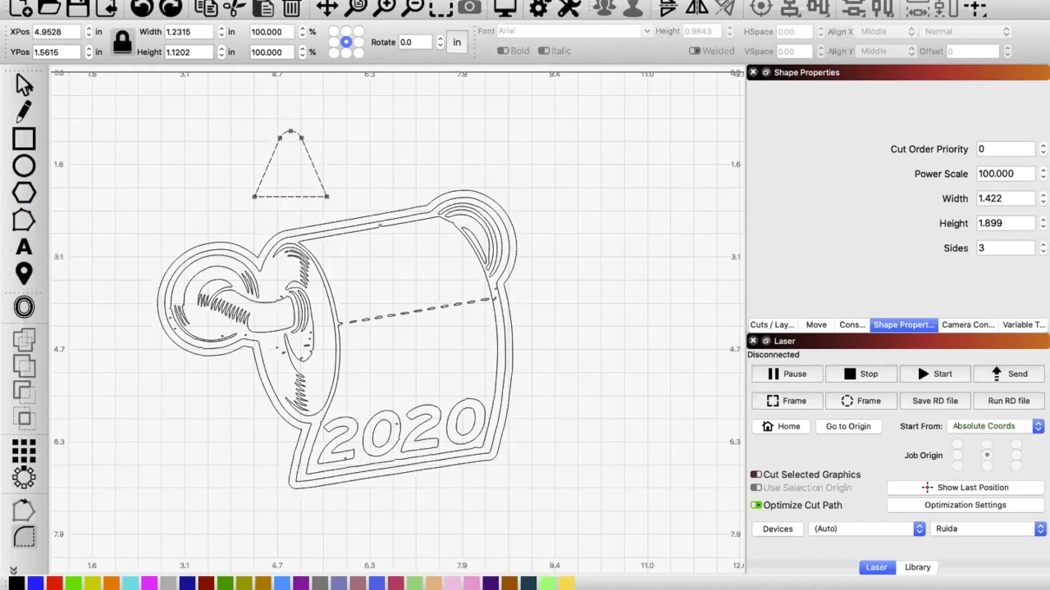
Step: Place the rounded triangle on the roll's upper edge and merge it with the outer outline using Boolean Union
click(23, 83)
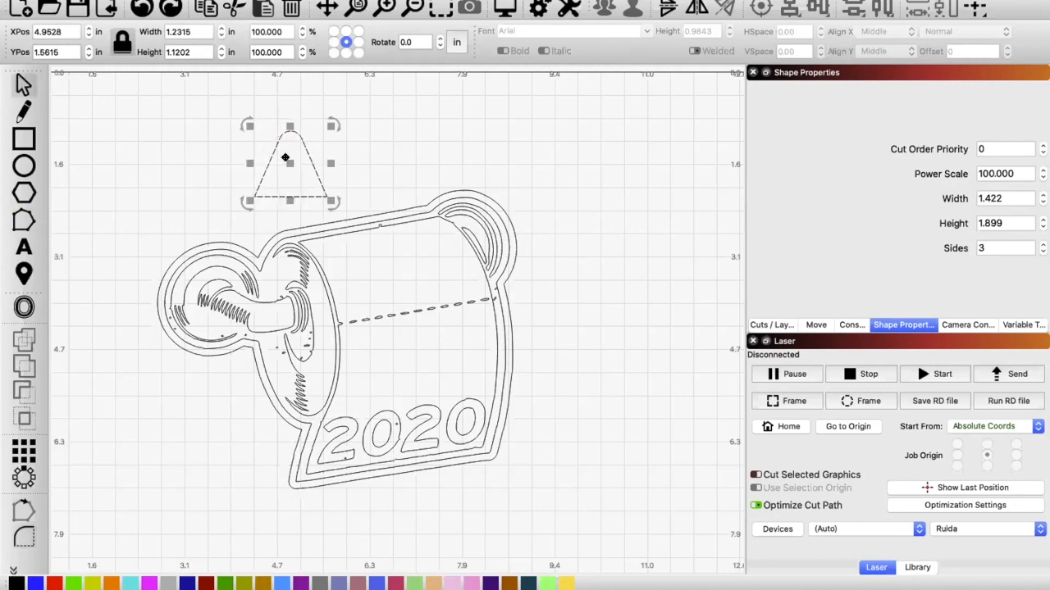
drag(287, 157, 356, 194)
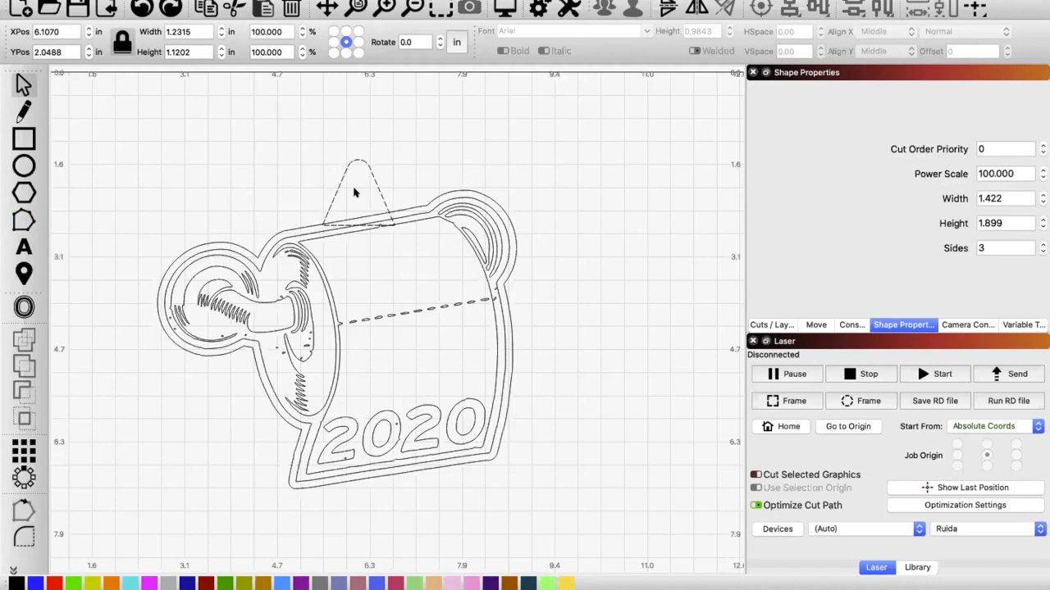
click(355, 193)
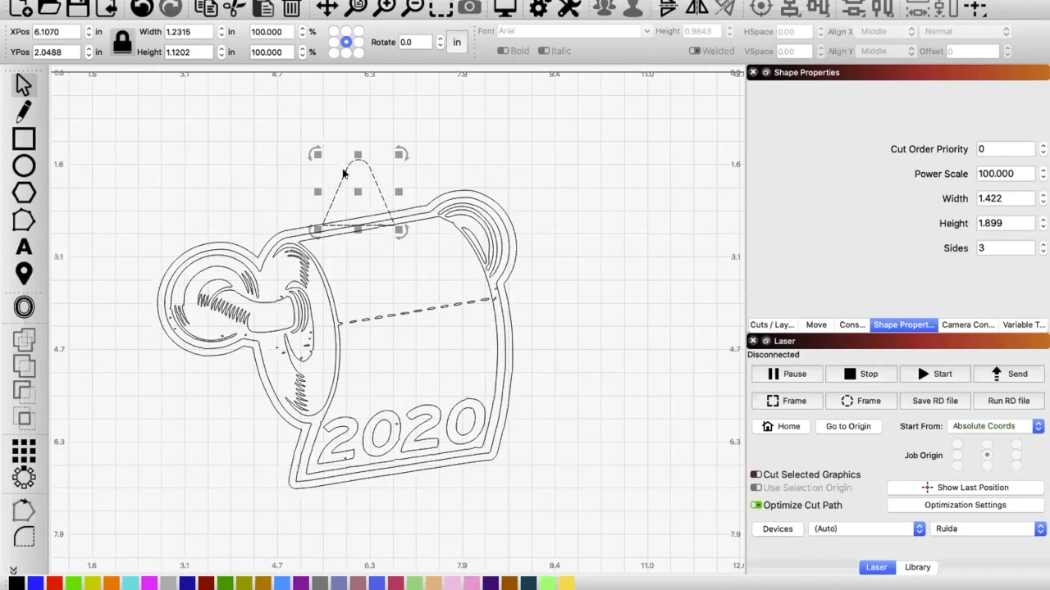
shift+click(278, 227)
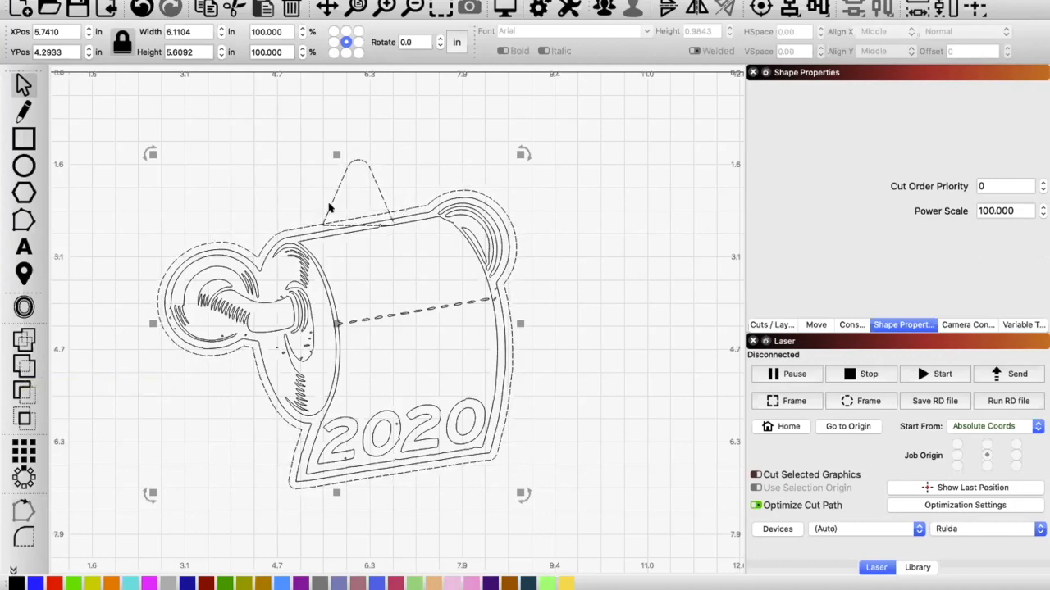
click(22, 366)
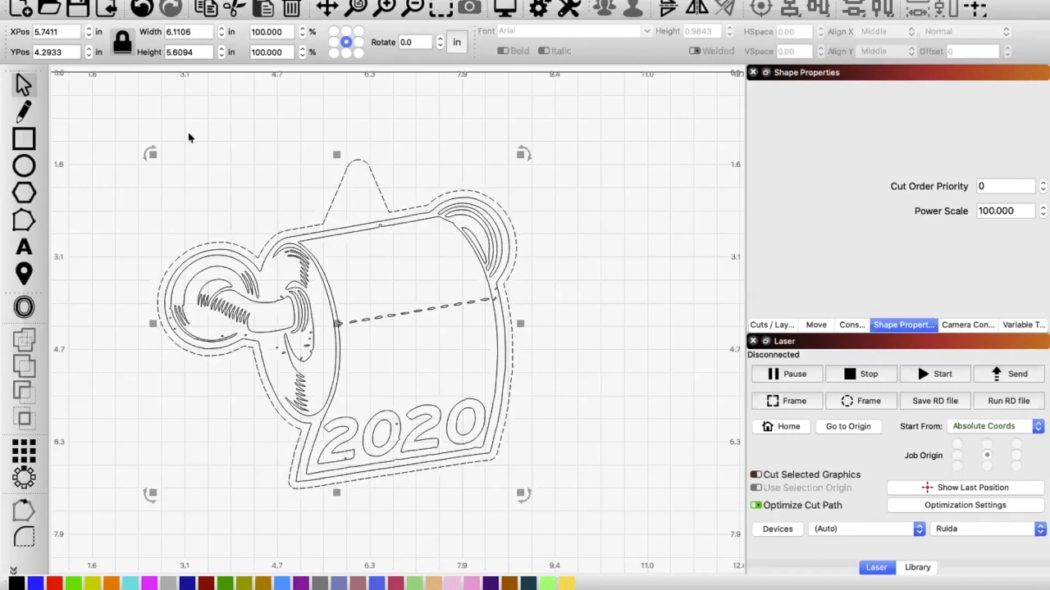
Step: Draw a hanging-hole circle about 0.28 in across inside the tip of the hanger tab, deleting the stray smaller circle
click(29, 167)
drag(210, 156, 228, 169)
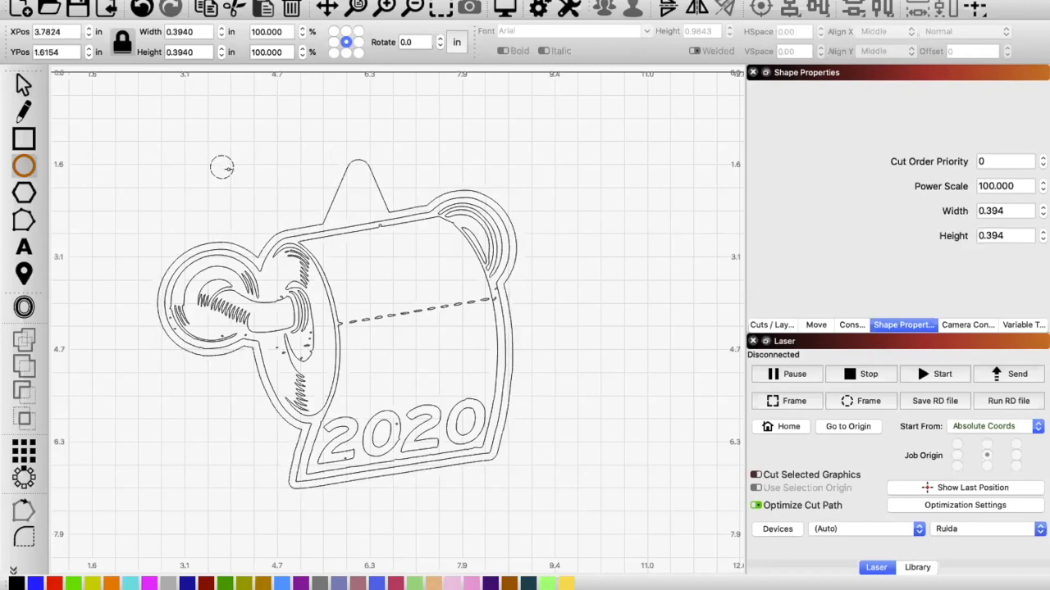
drag(221, 166, 230, 175)
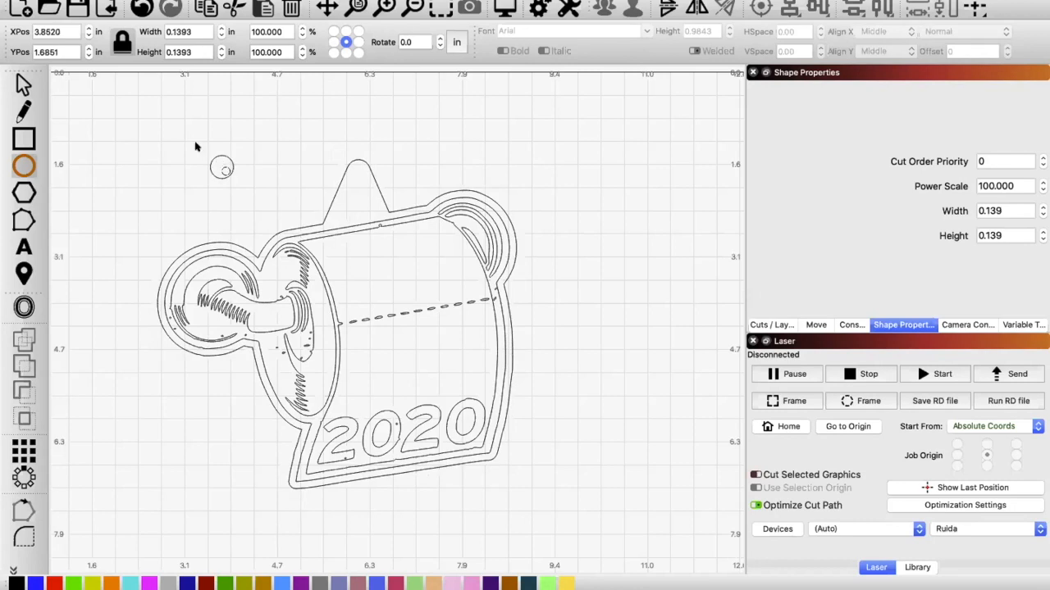
click(23, 85)
key(Delete)
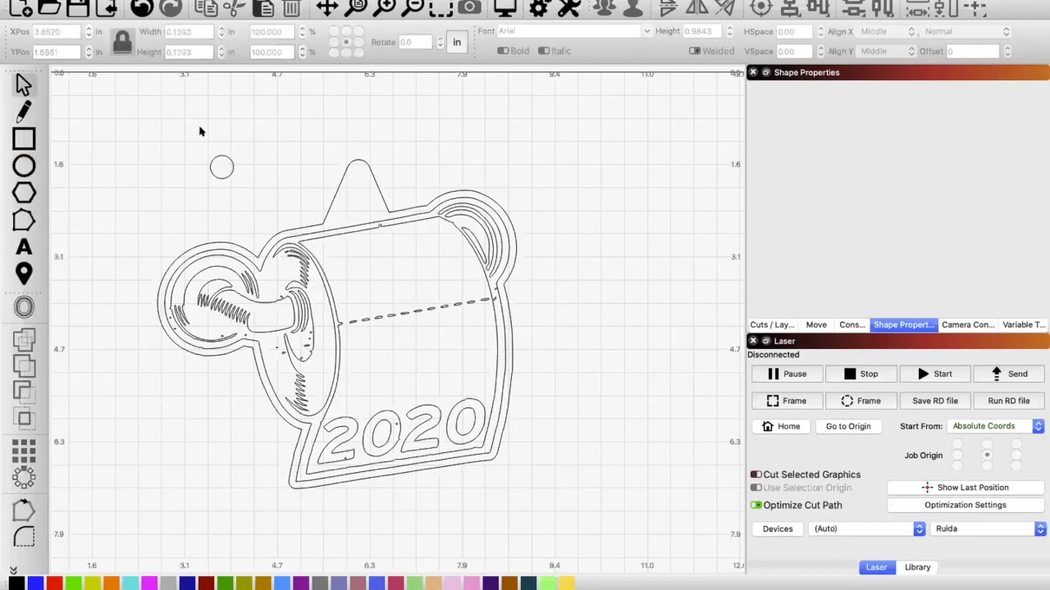
click(231, 173)
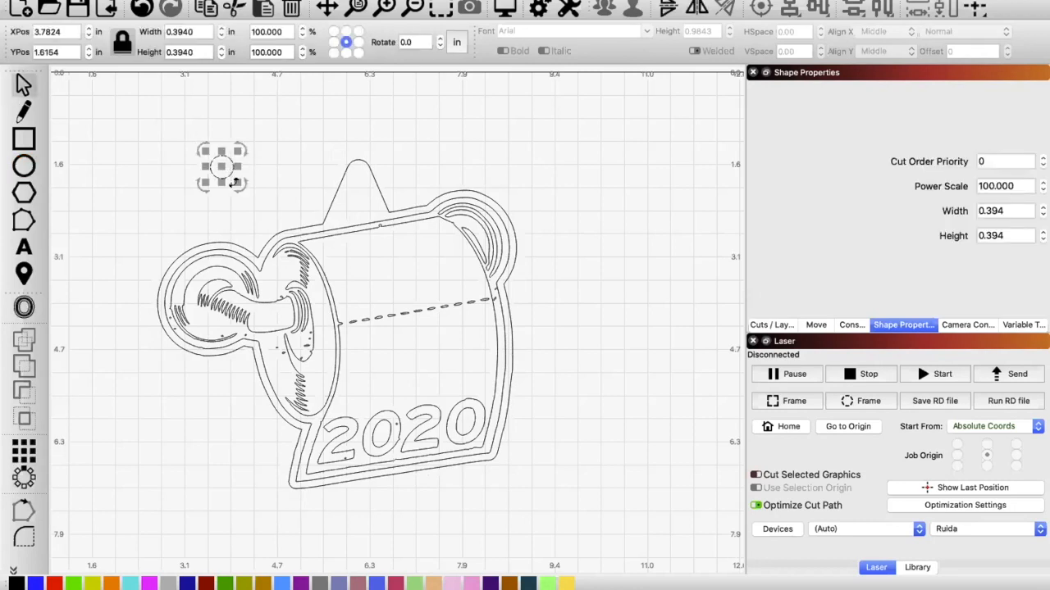
drag(234, 183, 358, 178)
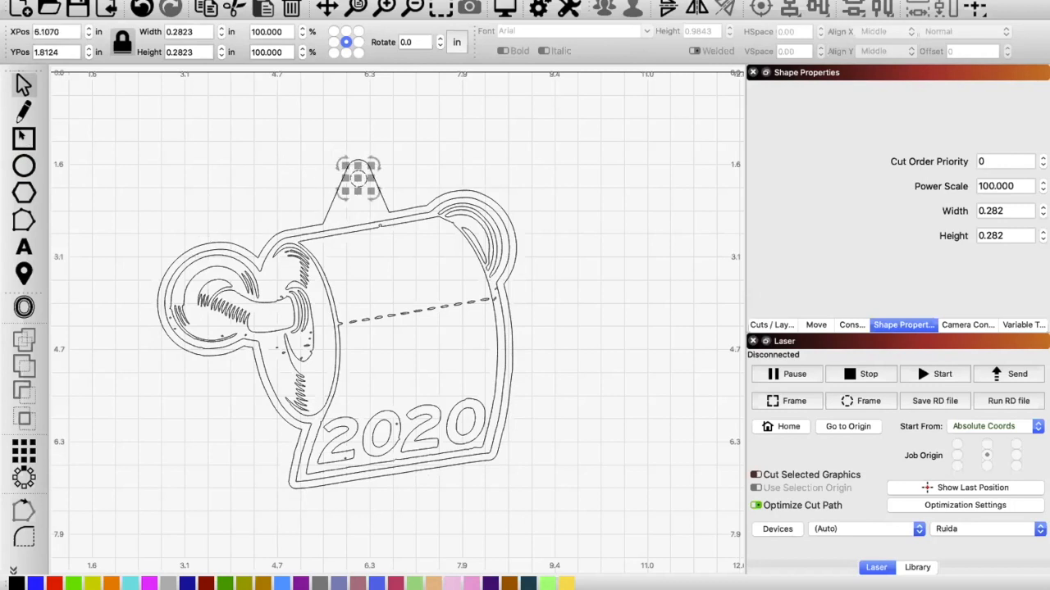
Step: Add two circles about 0.16 in across inside the base of the hanger tab, one at each lower corner
click(28, 170)
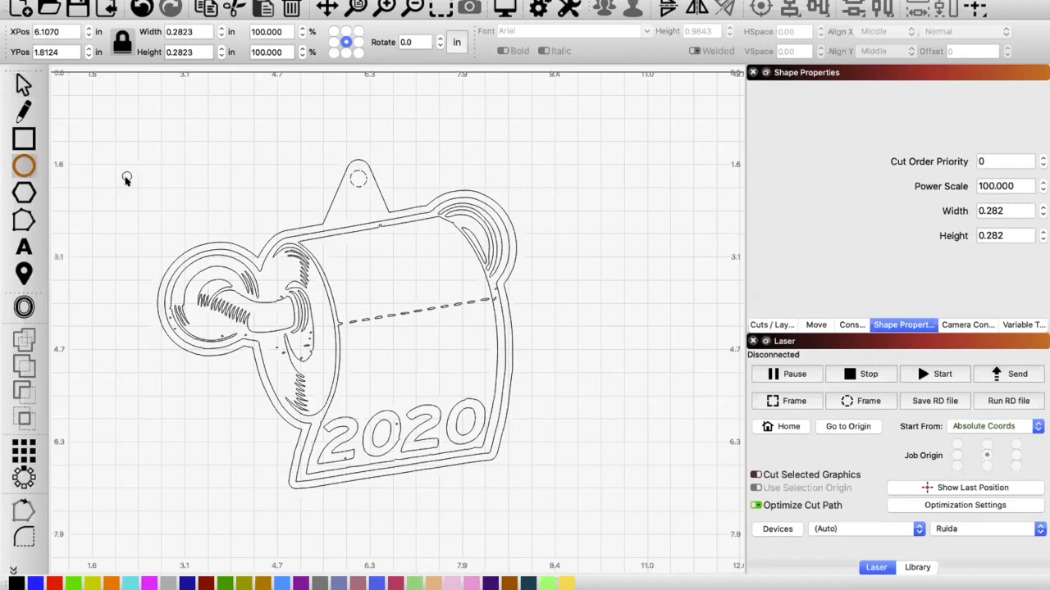
drag(123, 173, 342, 209)
click(23, 86)
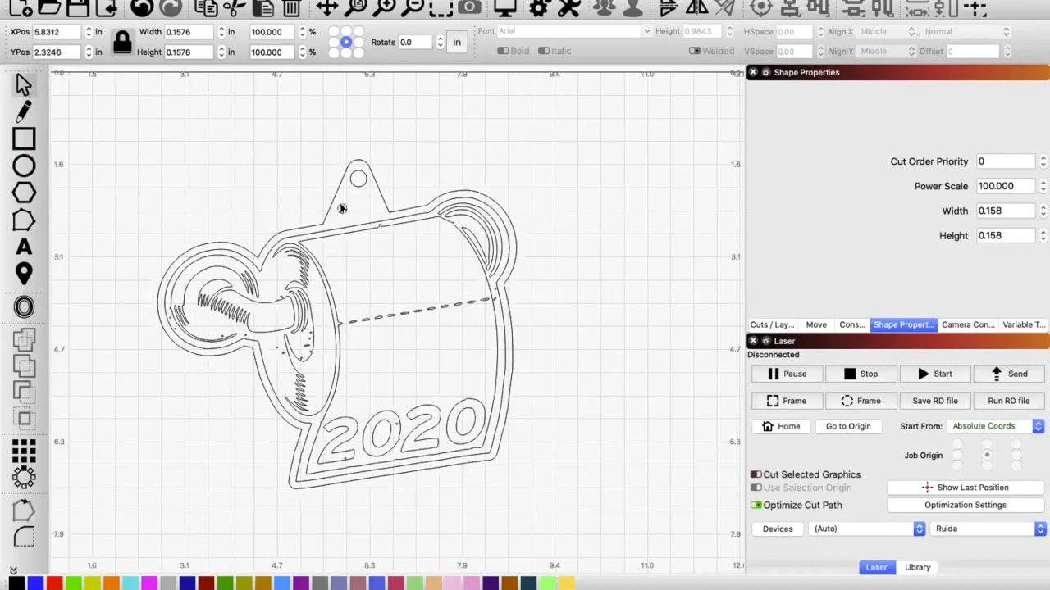
click(342, 209)
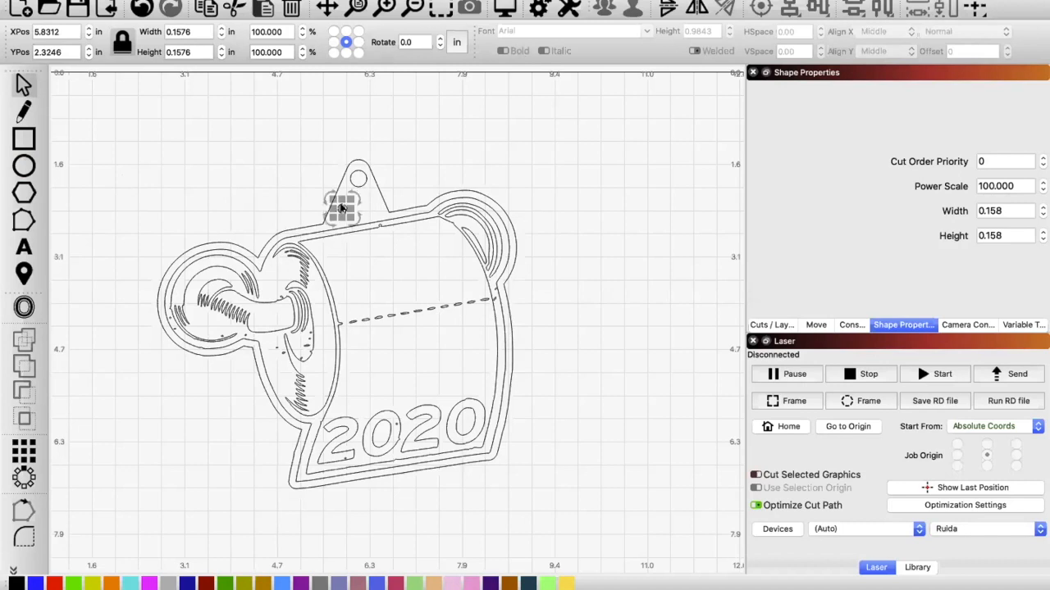
key(Right)
key(Right)
click(473, 134)
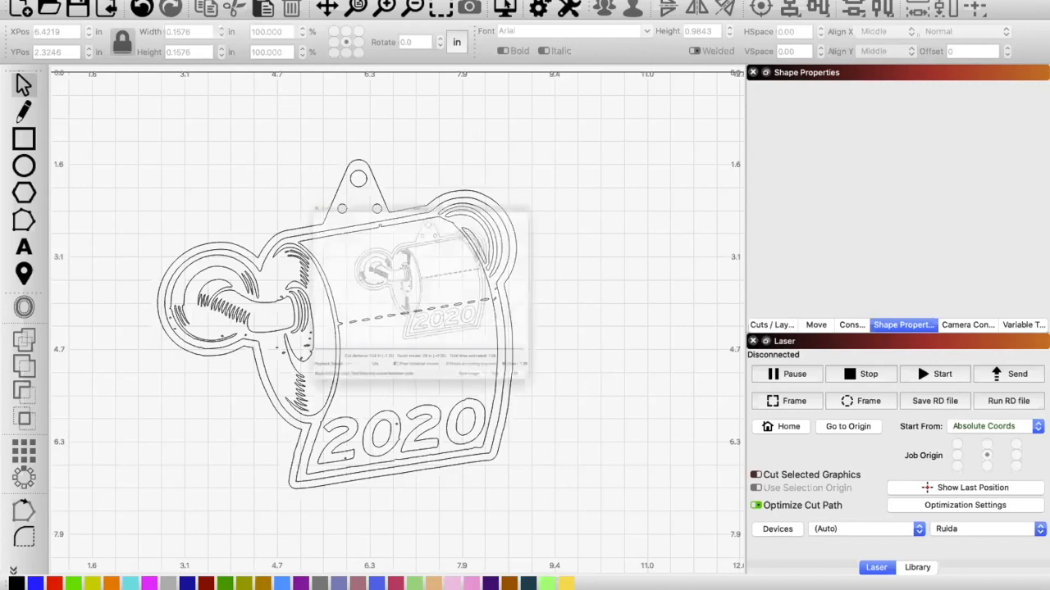
Step: Preview the all-line laser job, show the cut layer settings, and review the preview's cutting sequence
click(505, 6)
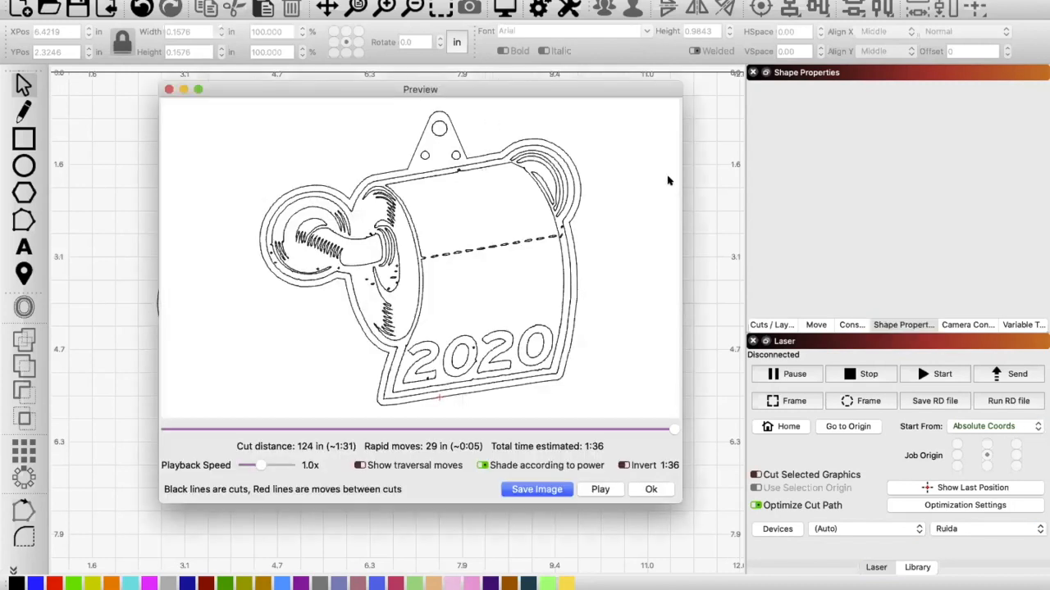
click(650, 490)
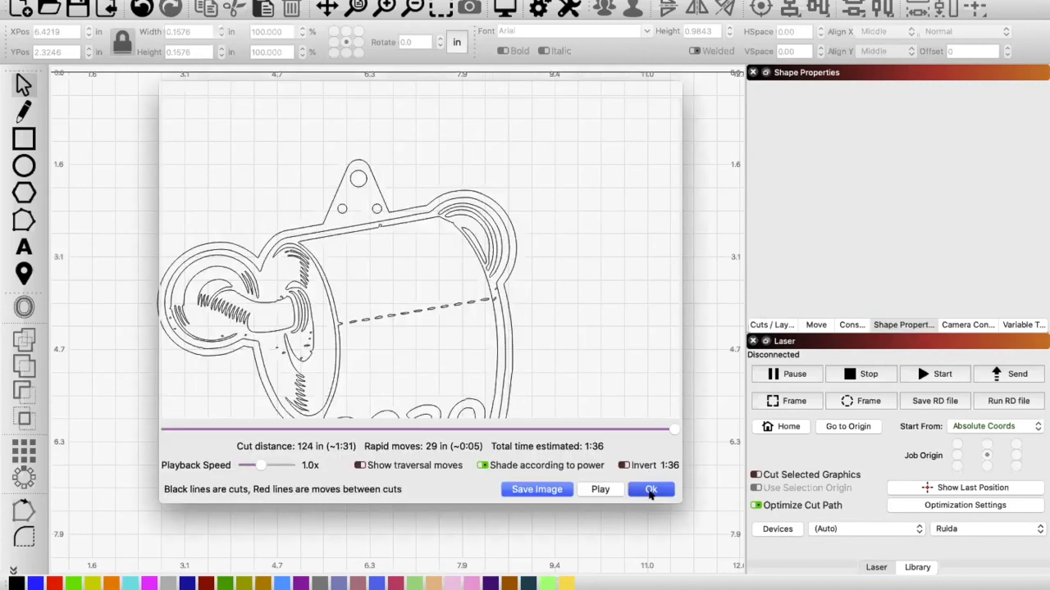
click(771, 324)
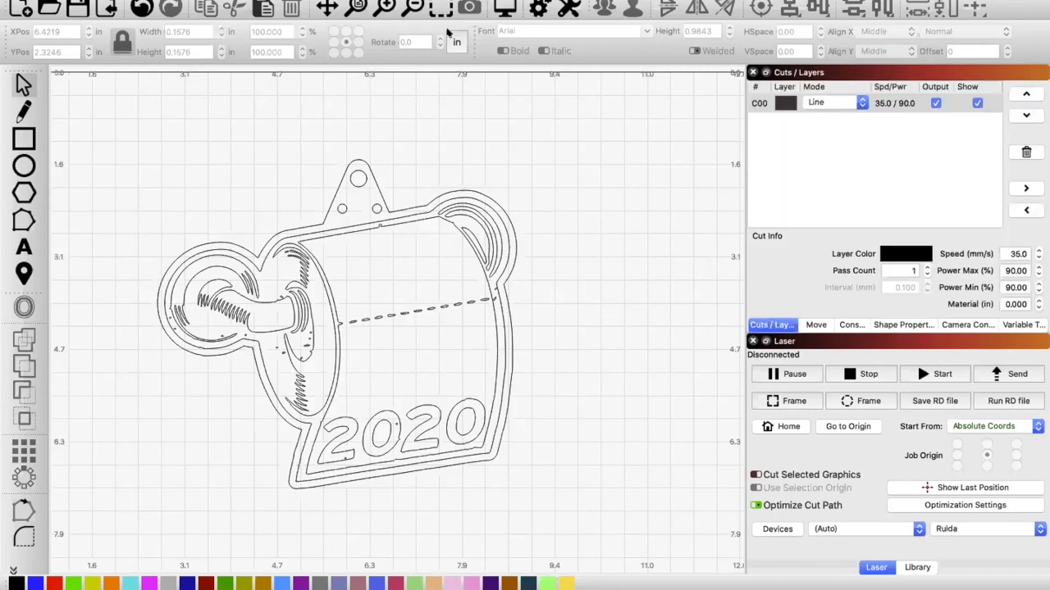
click(504, 7)
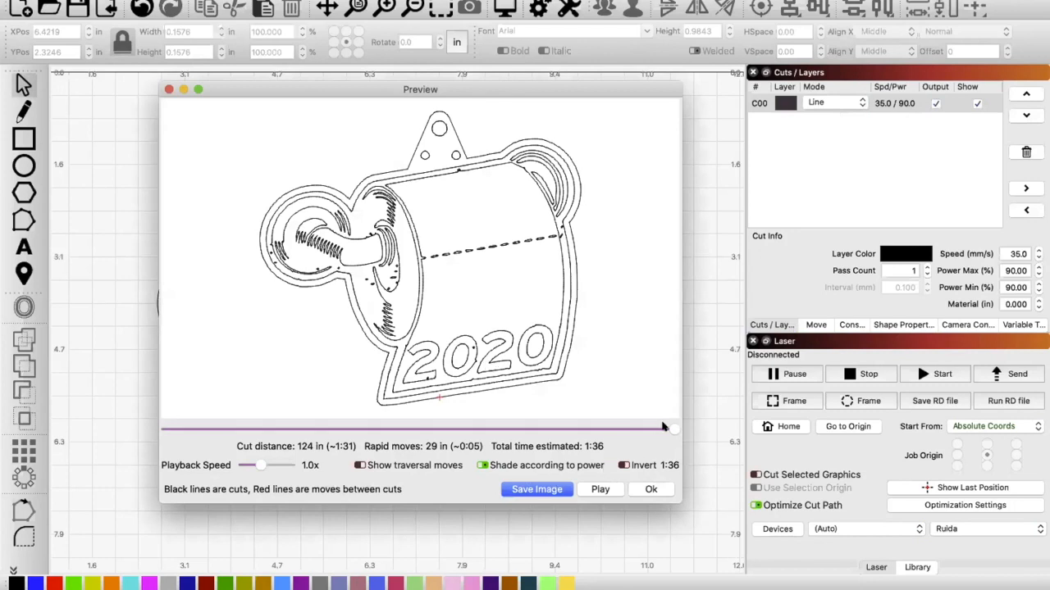
drag(672, 428, 633, 416)
click(651, 490)
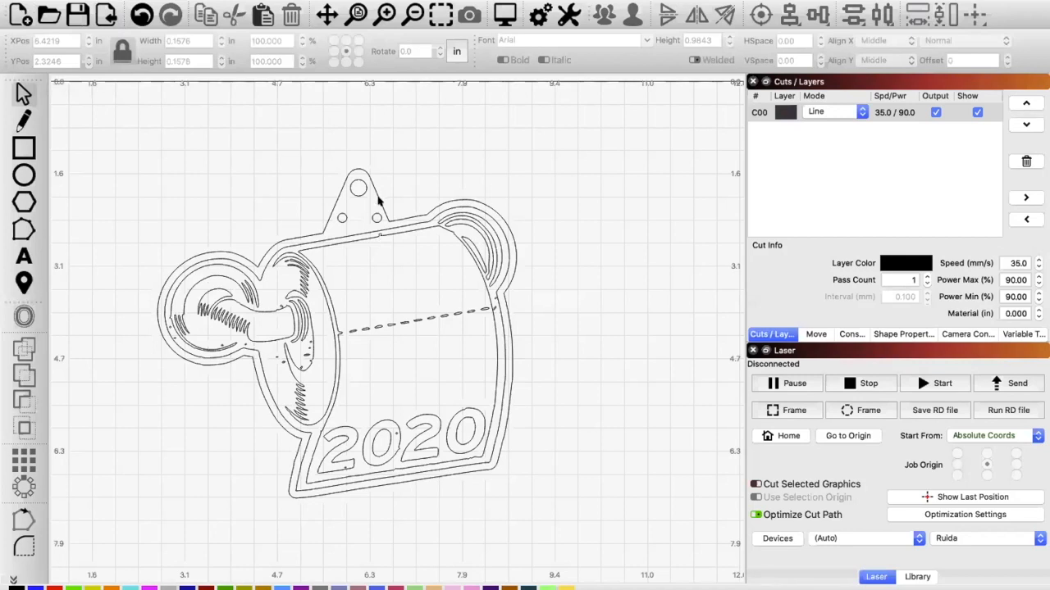
Step: Assign the outer outline and the three tab holes to the blue layer C01, and set layer C00's mode to Fill
click(378, 199)
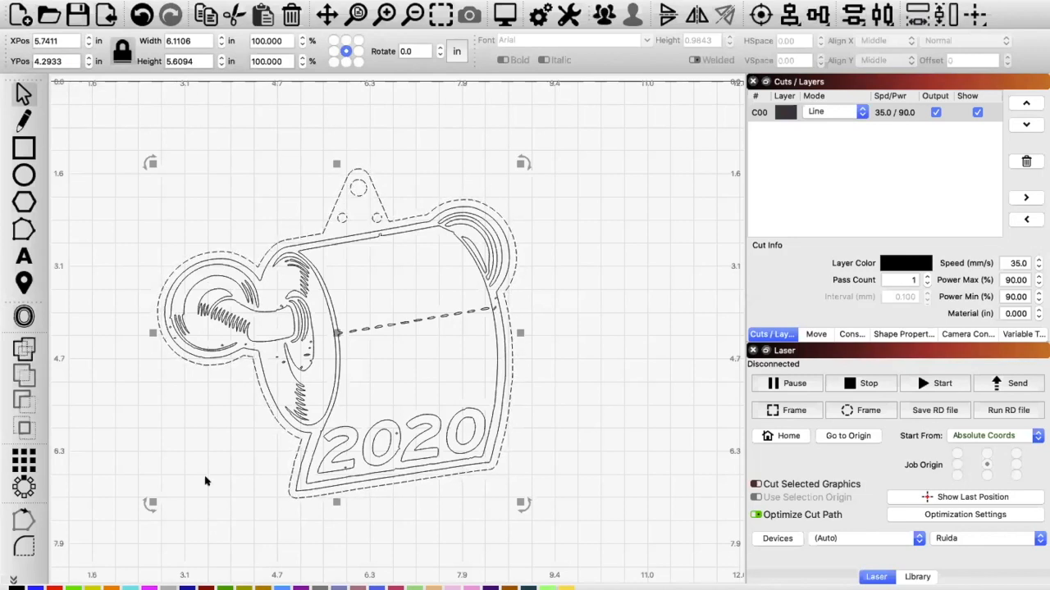
click(36, 587)
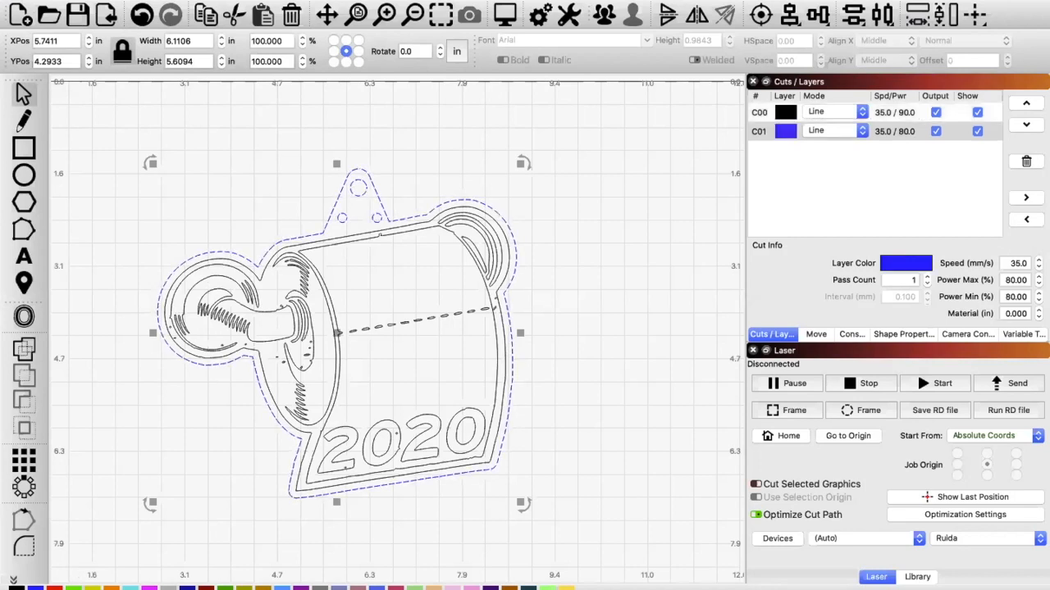
click(860, 111)
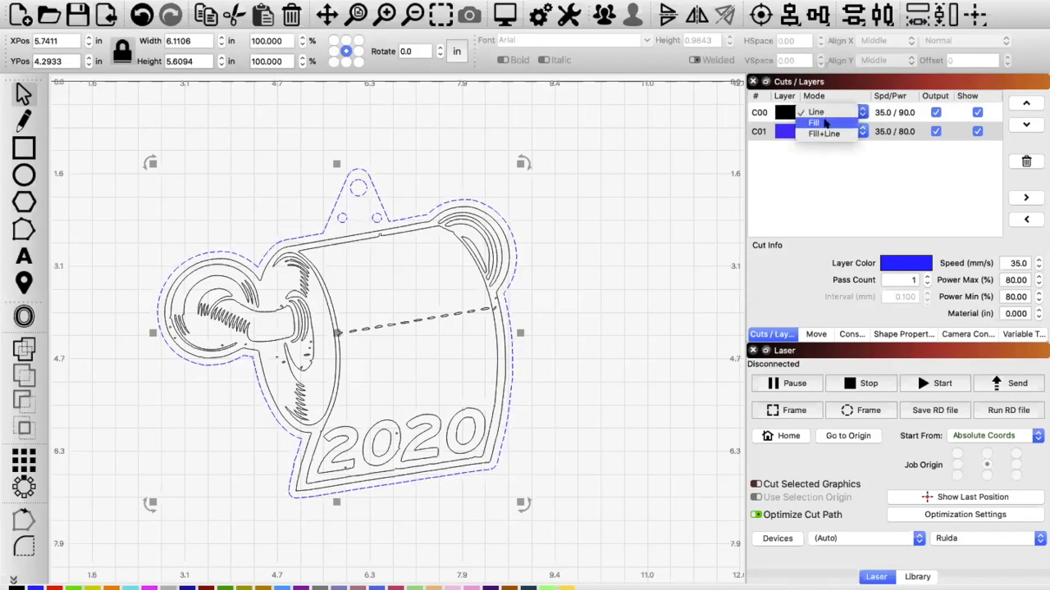
click(825, 122)
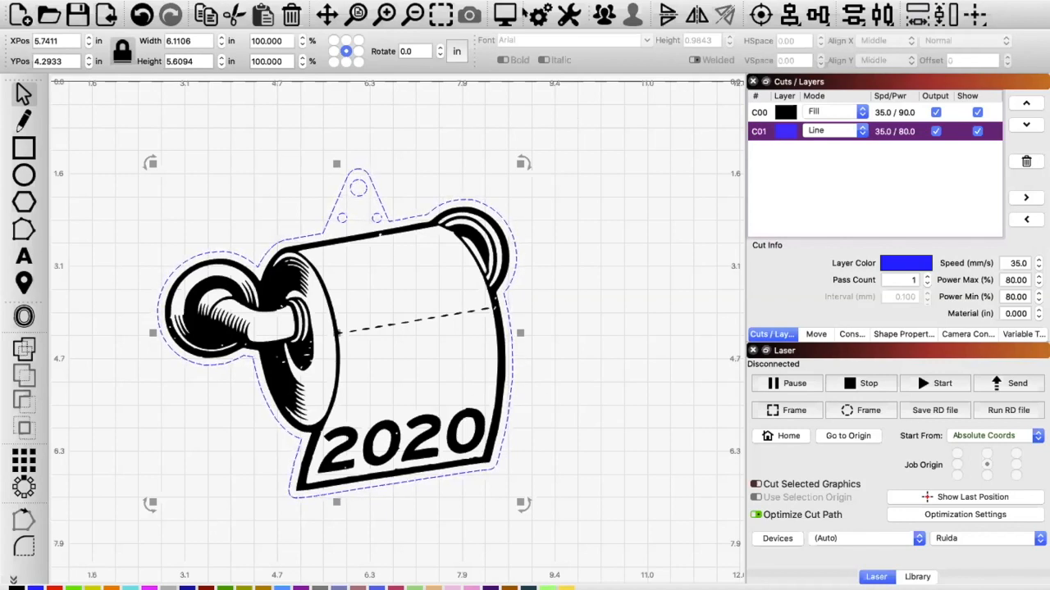
Step: Preview the fill and line laser job, scrub through its burning sequence, and inspect the filled artwork up close
click(505, 14)
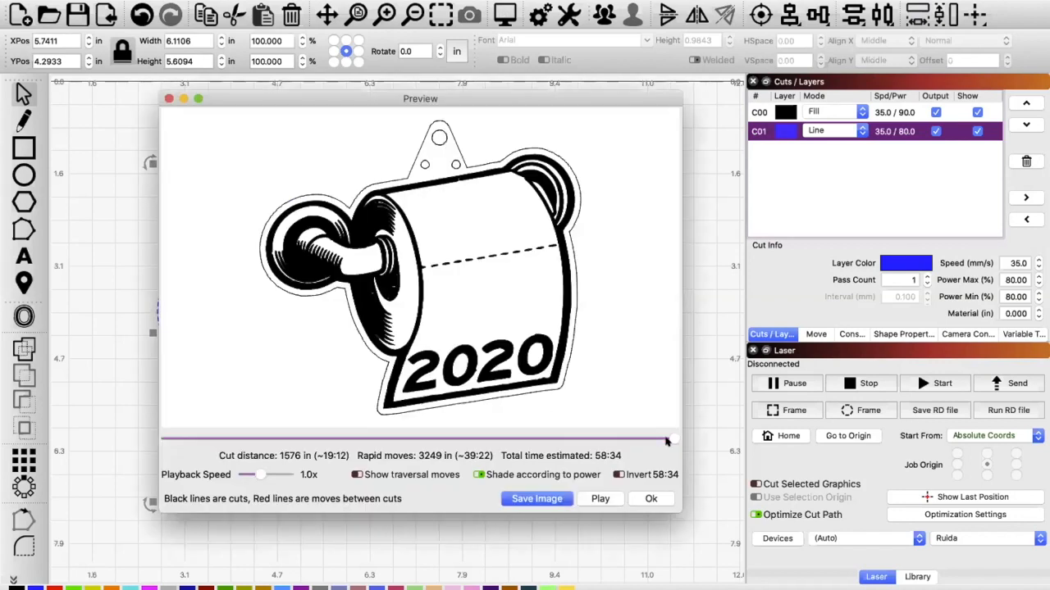
drag(672, 438, 414, 439)
mouse_move(343, 405)
mouse_down()
mouse_move(151, 433)
mouse_move(529, 419)
mouse_move(529, 440)
mouse_move(574, 440)
mouse_move(687, 424)
mouse_move(667, 427)
mouse_up()
click(649, 498)
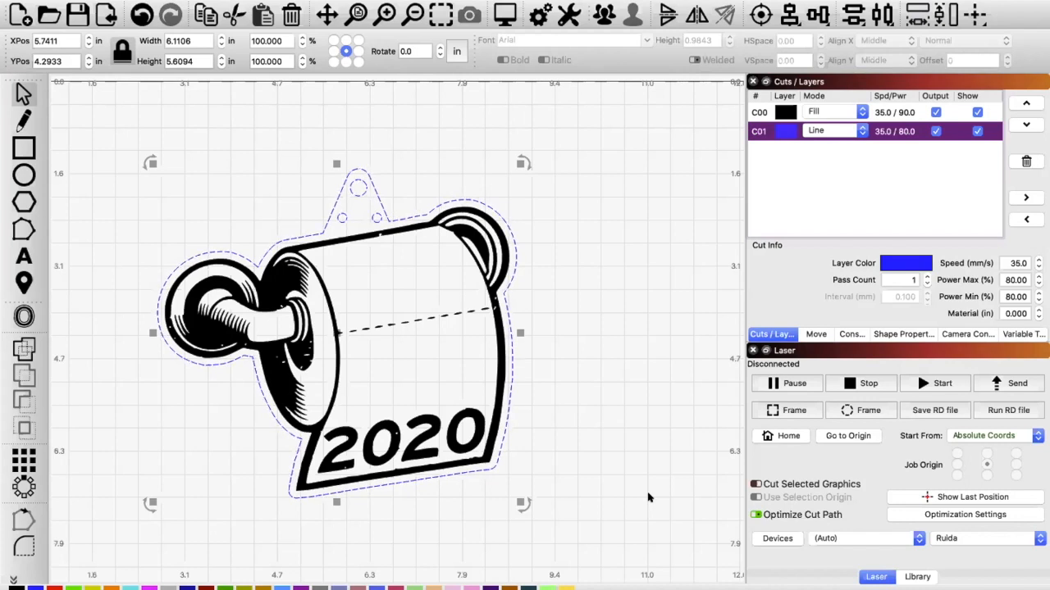
scroll(438, 421, up, 3)
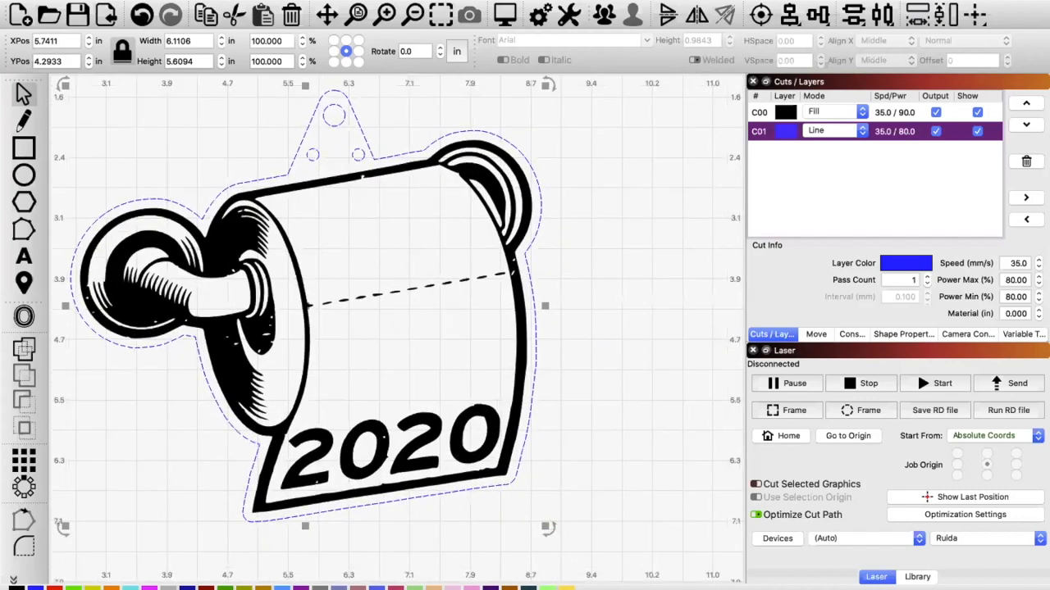